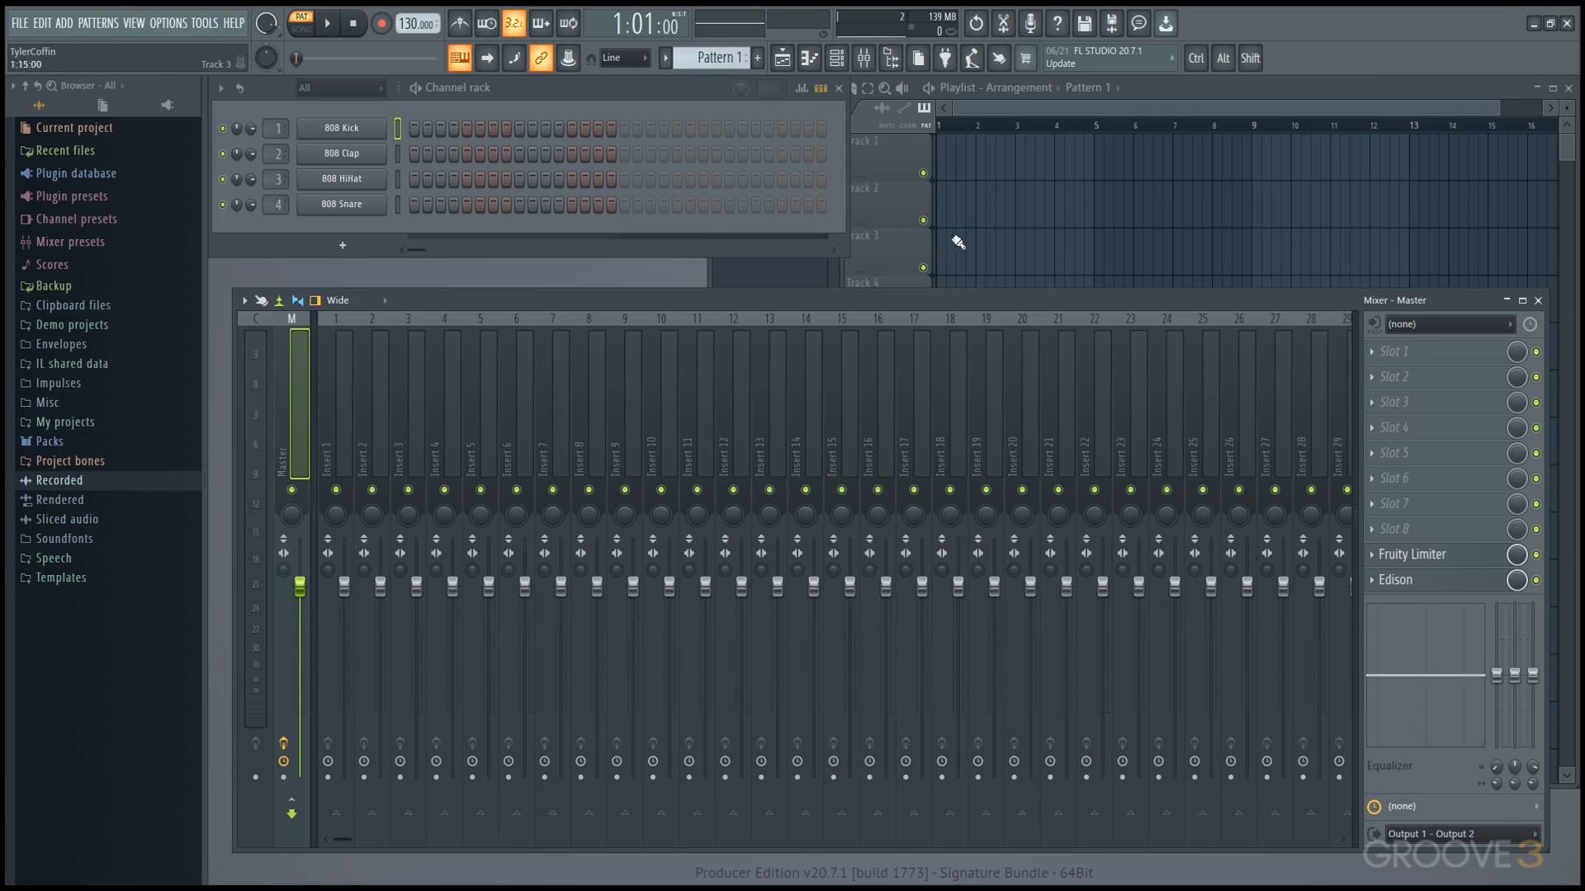
Fill the 808 Kick channel every 4 steps and place four Pattern 1 clips across bars 1 to 4 of Track 1
{"action": "right_click", "coordinate": [359, 130]}
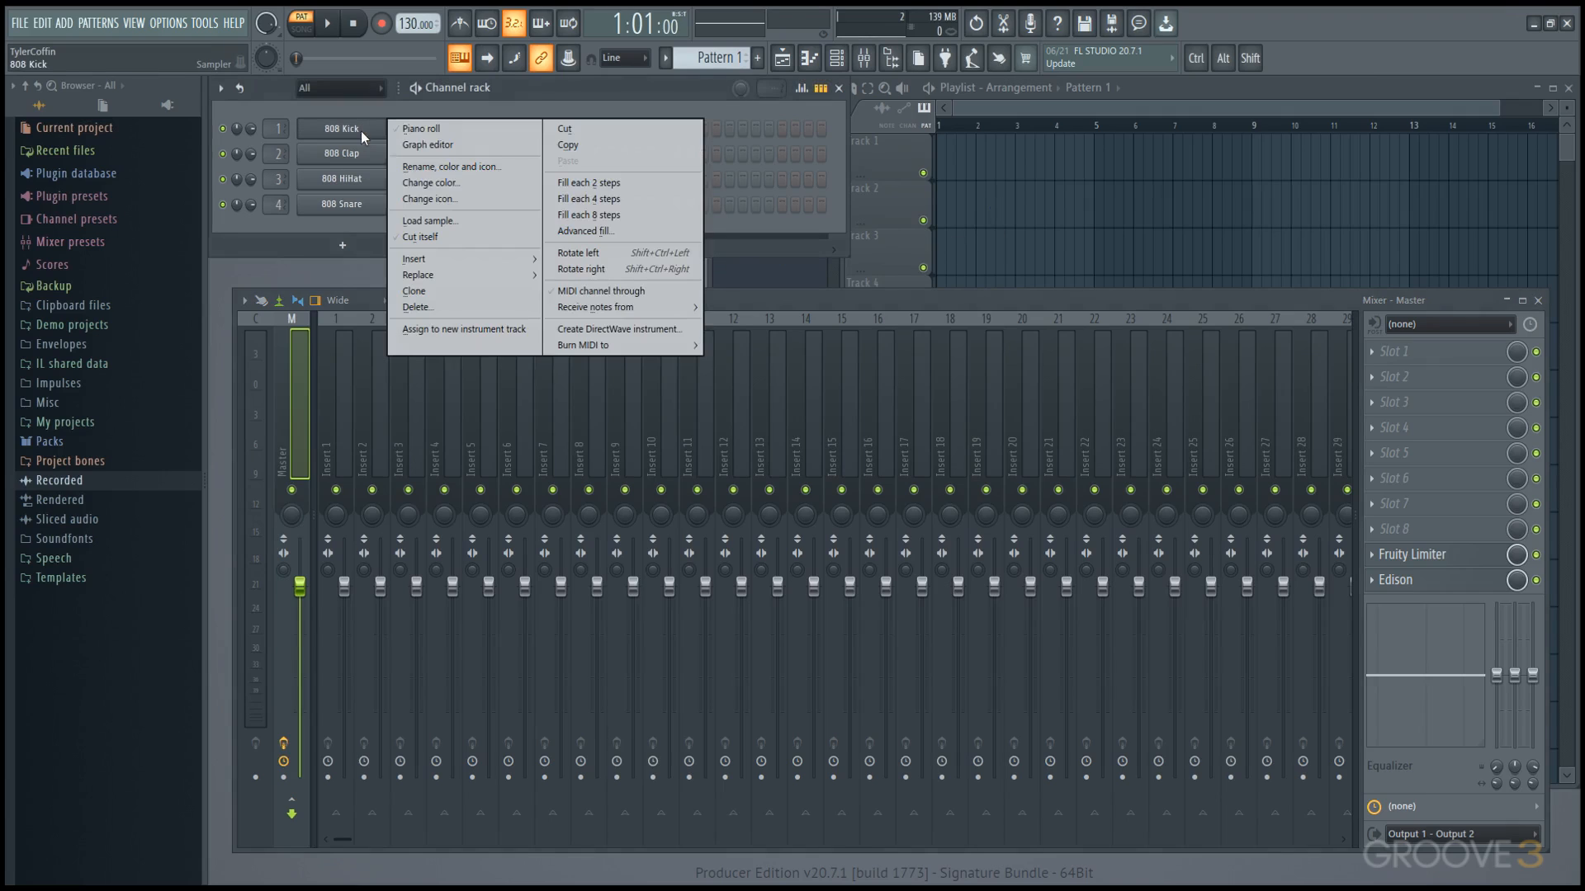
{"action": "left_click", "coordinate": [588, 199]}
{"action": "left_click_drag", "start_coordinate": [946, 169], "coordinate": [1060, 169]}
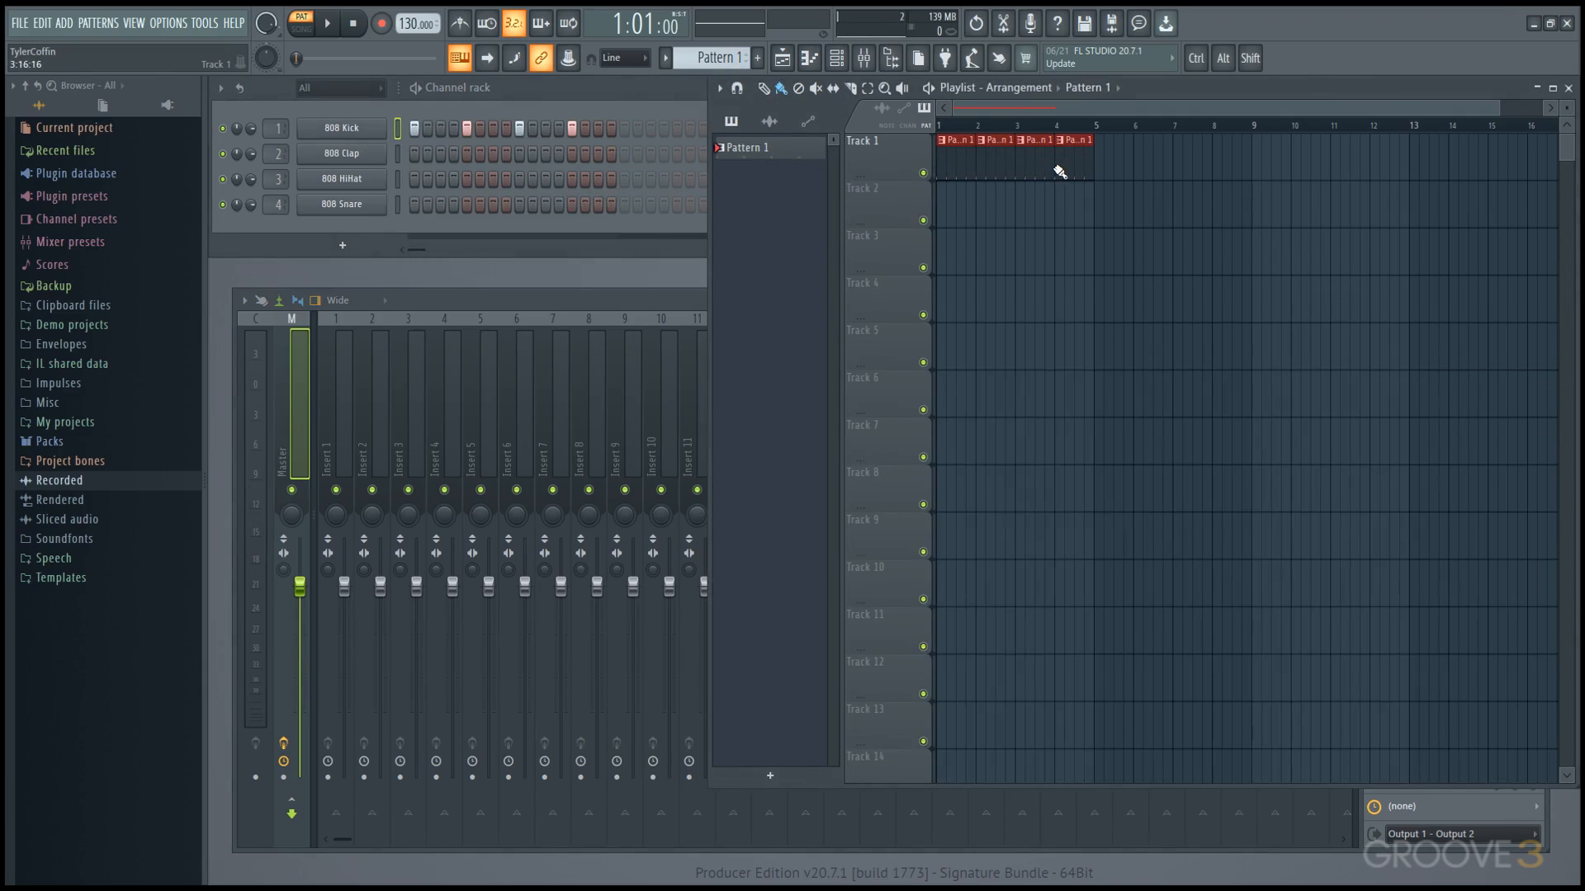
Save the project under the file name test
{"action": "left_click", "coordinate": [19, 23]}
{"action": "left_click", "coordinate": [57, 117]}
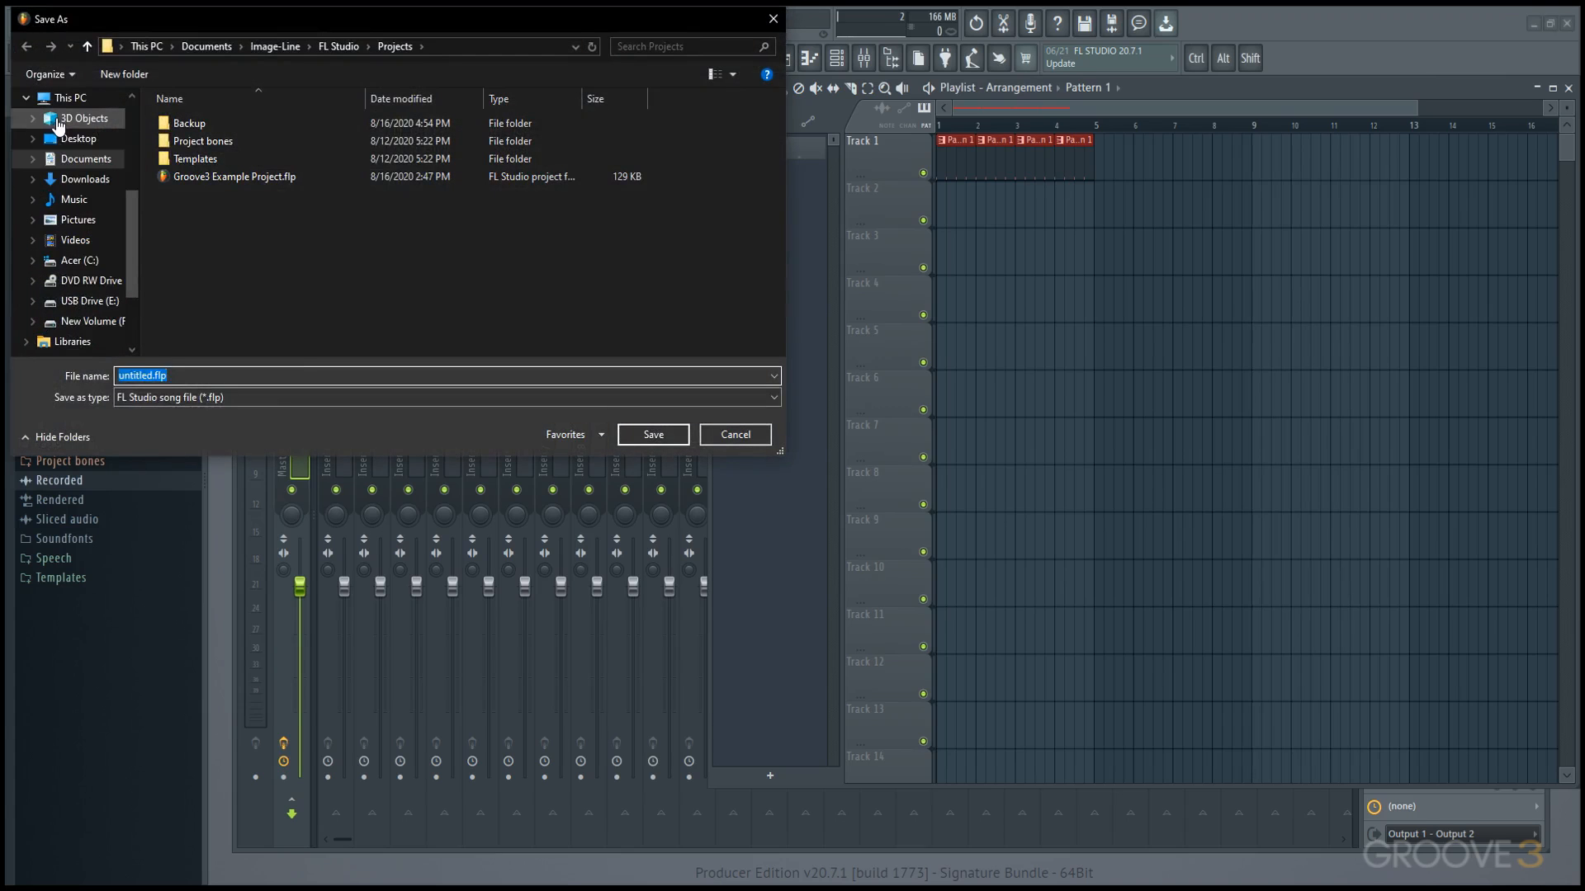
{"action": "type", "text": "test"}
{"action": "key", "text": "Return"}
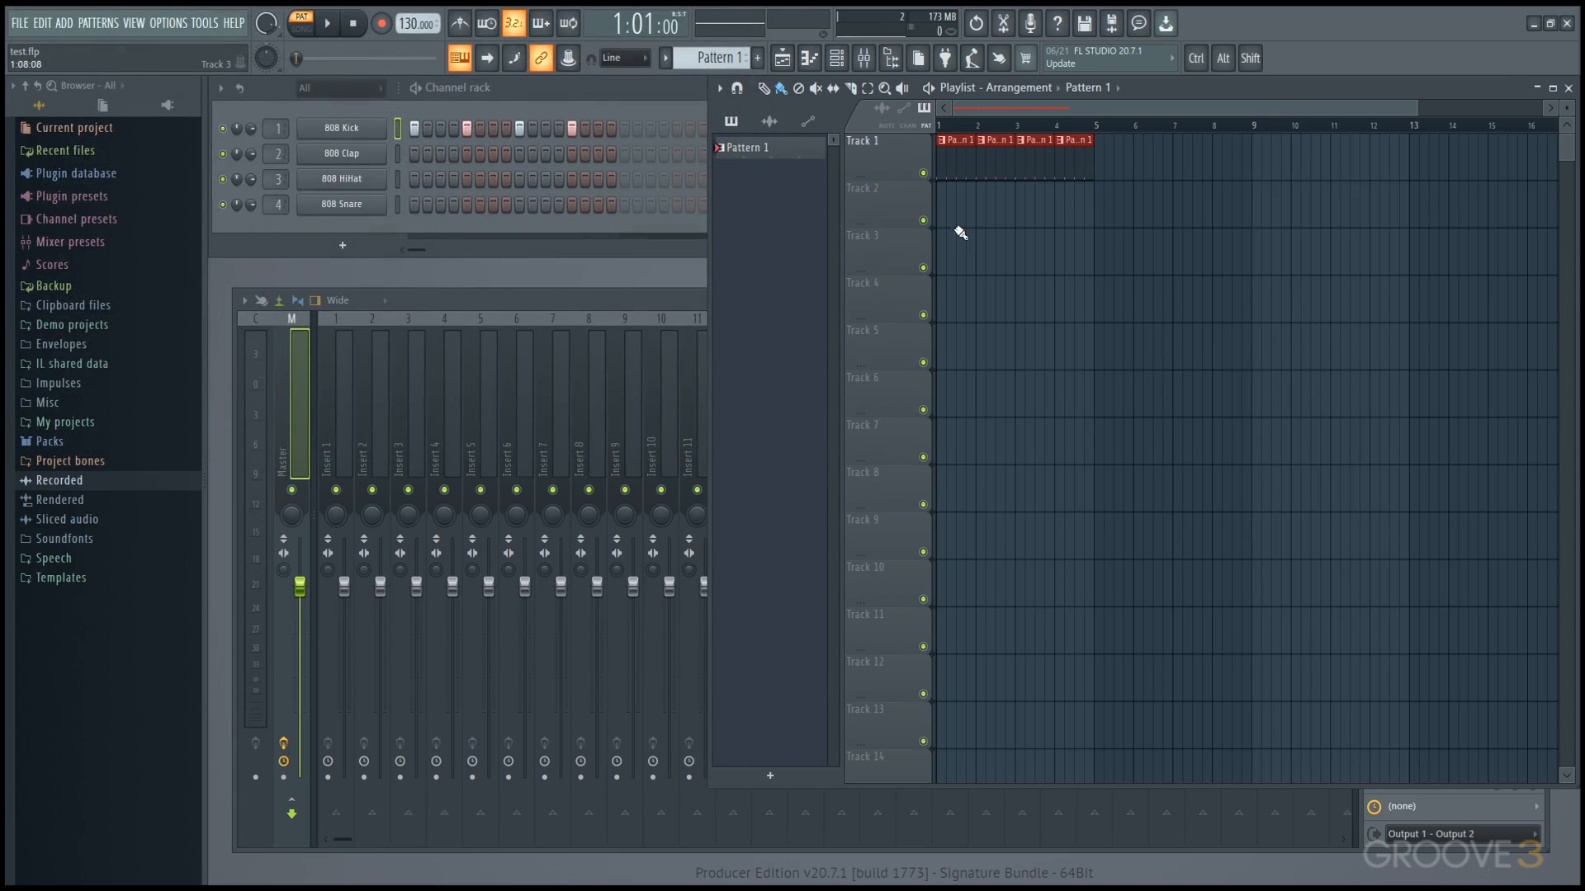
Examine the available audio devices and the Focusrite driver's ASIO buffer length in the audio settings, and close them
{"action": "left_click", "coordinate": [170, 23]}
{"action": "left_click", "coordinate": [188, 76]}
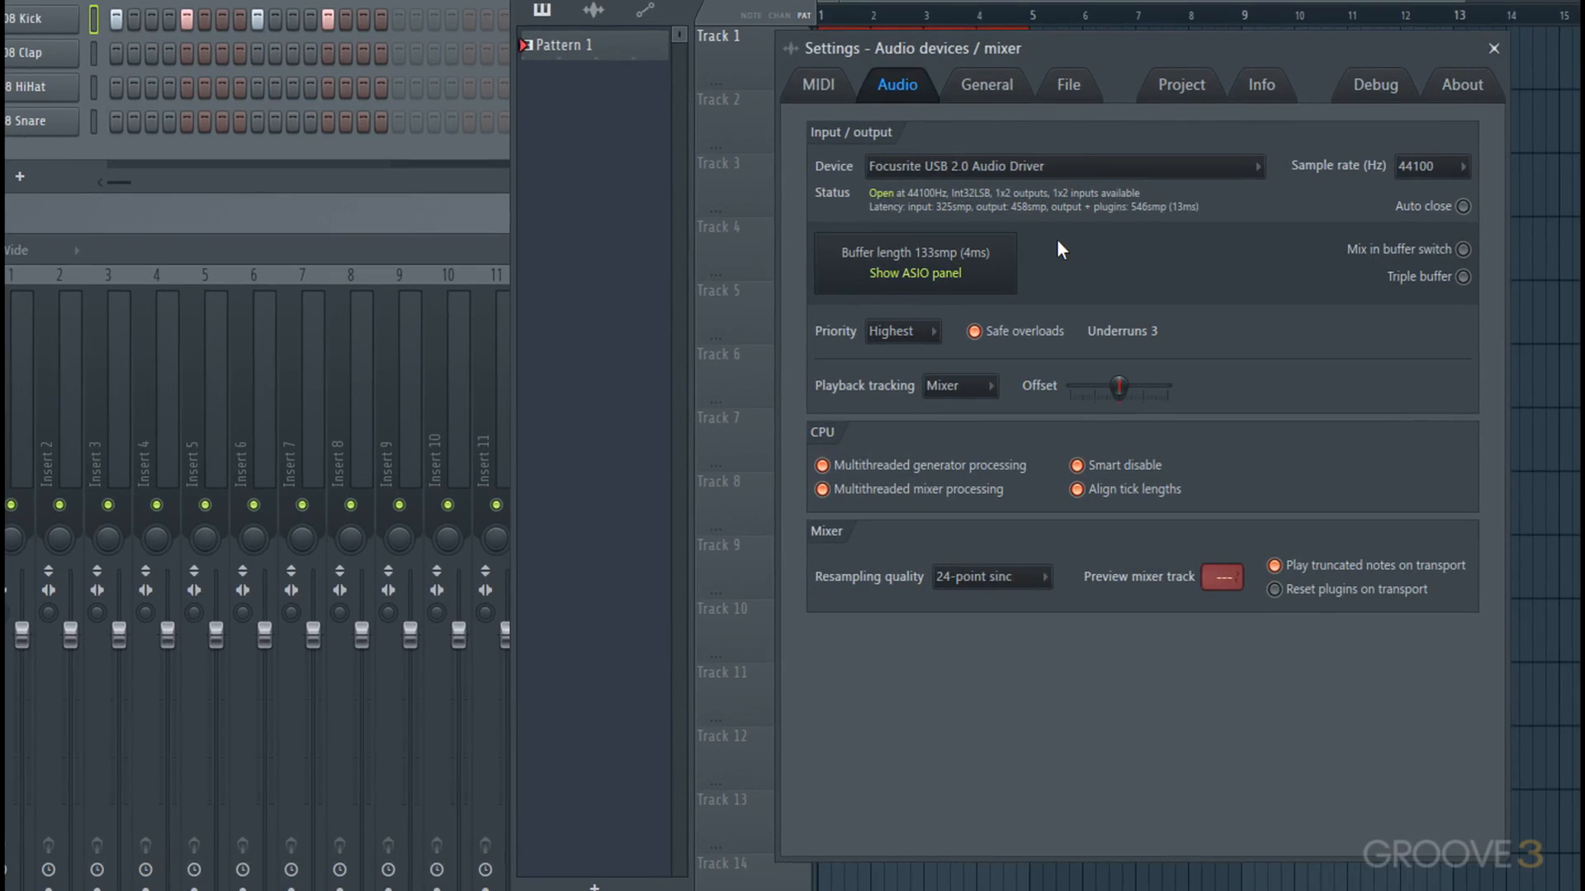
{"action": "left_click", "coordinate": [1119, 168]}
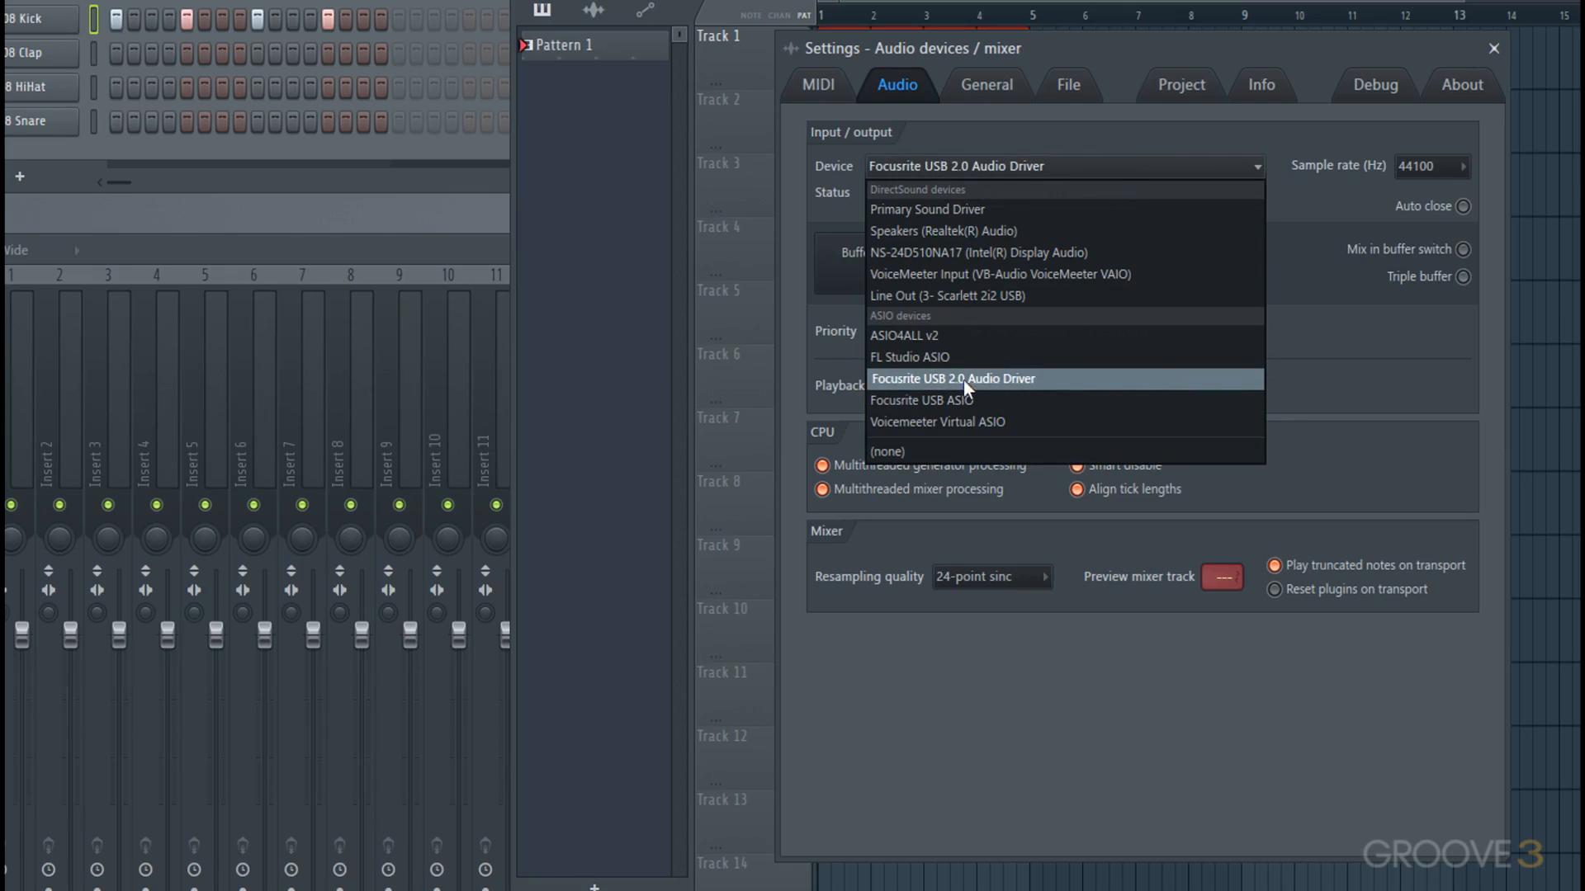
{"action": "left_click", "coordinate": [1325, 210]}
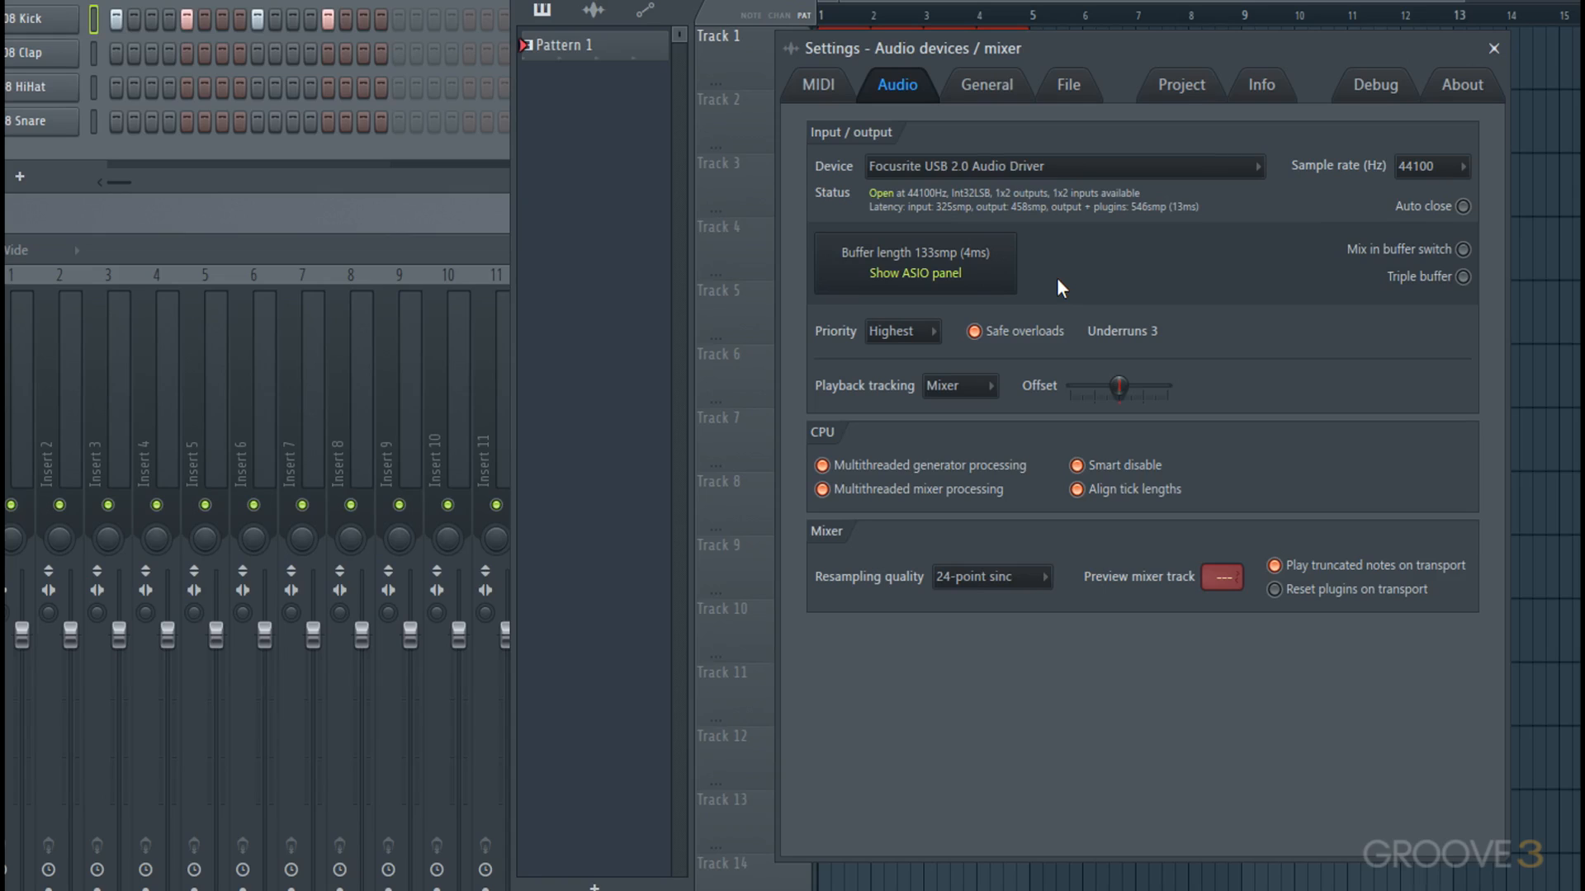
{"action": "left_click", "coordinate": [956, 286]}
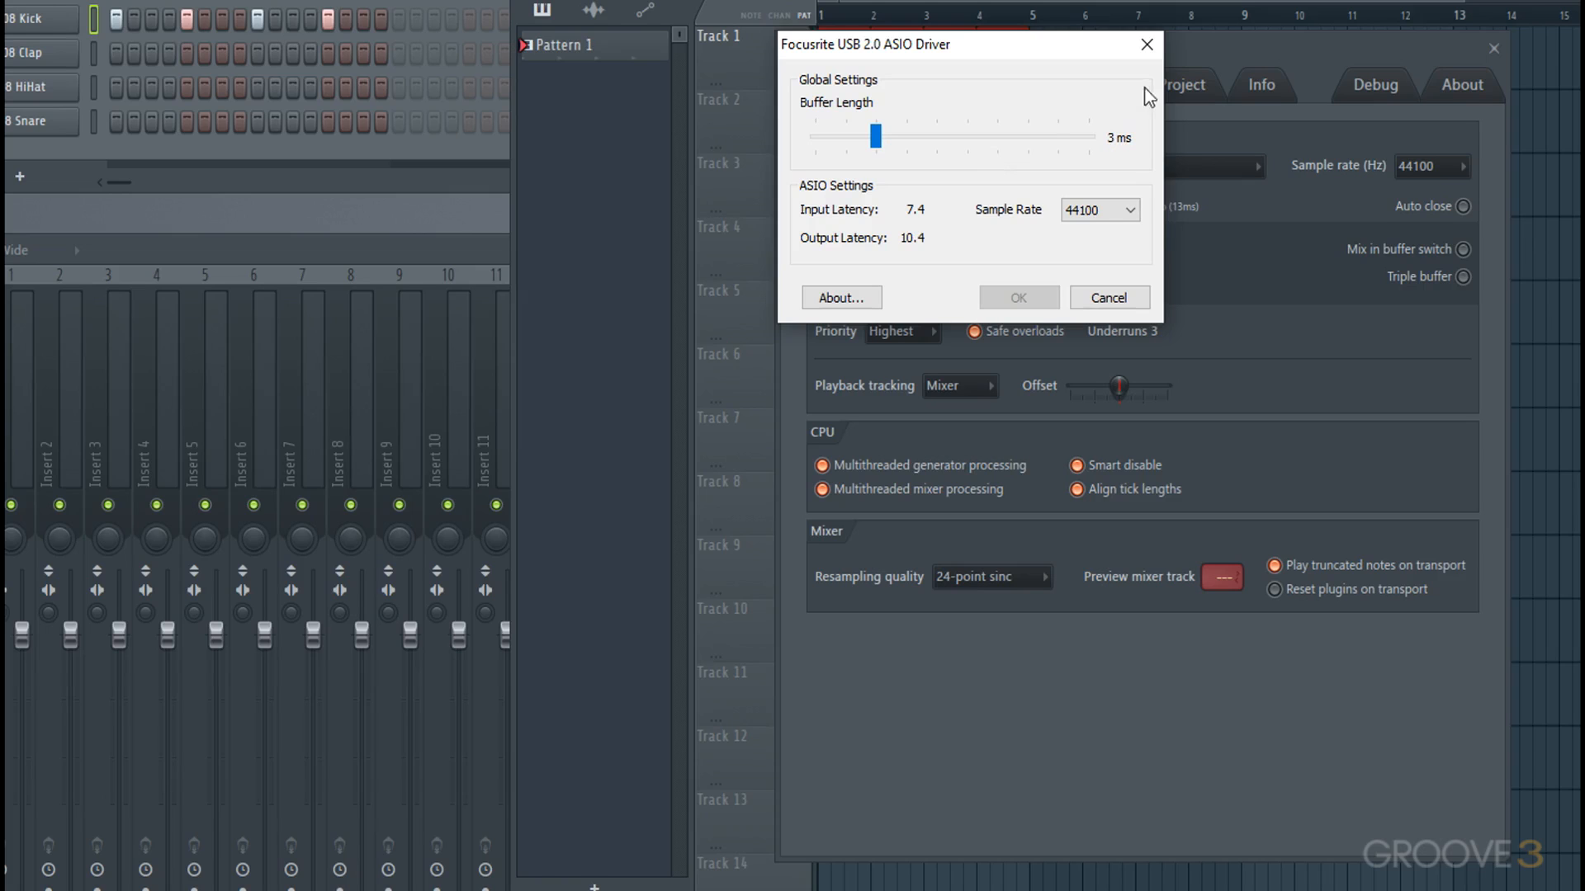
{"action": "left_click", "coordinate": [1157, 51]}
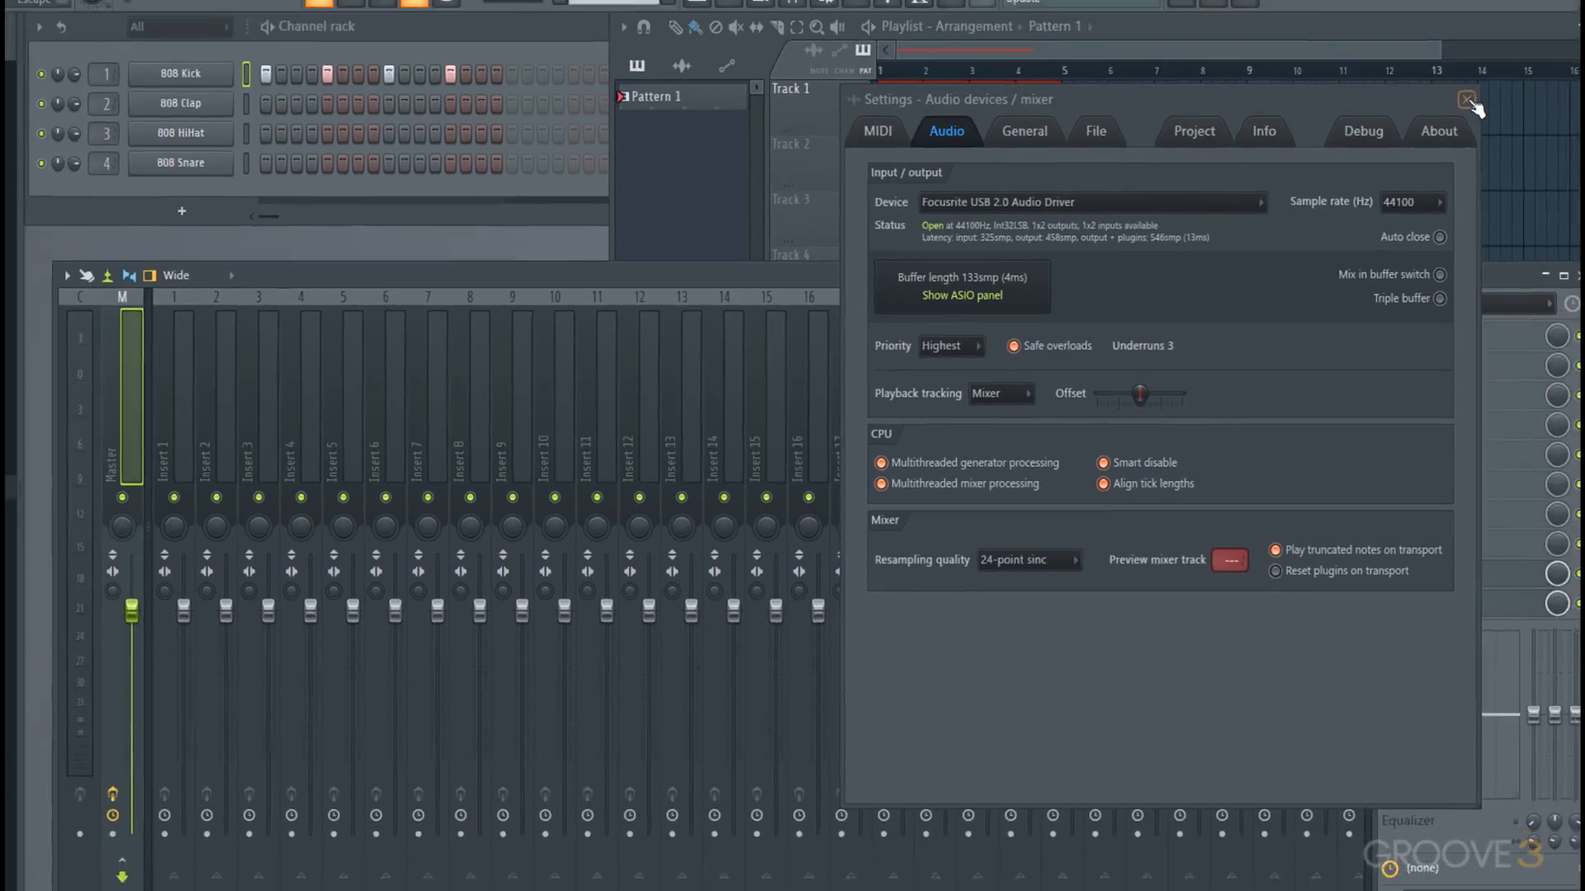
{"action": "left_click", "coordinate": [1493, 48]}
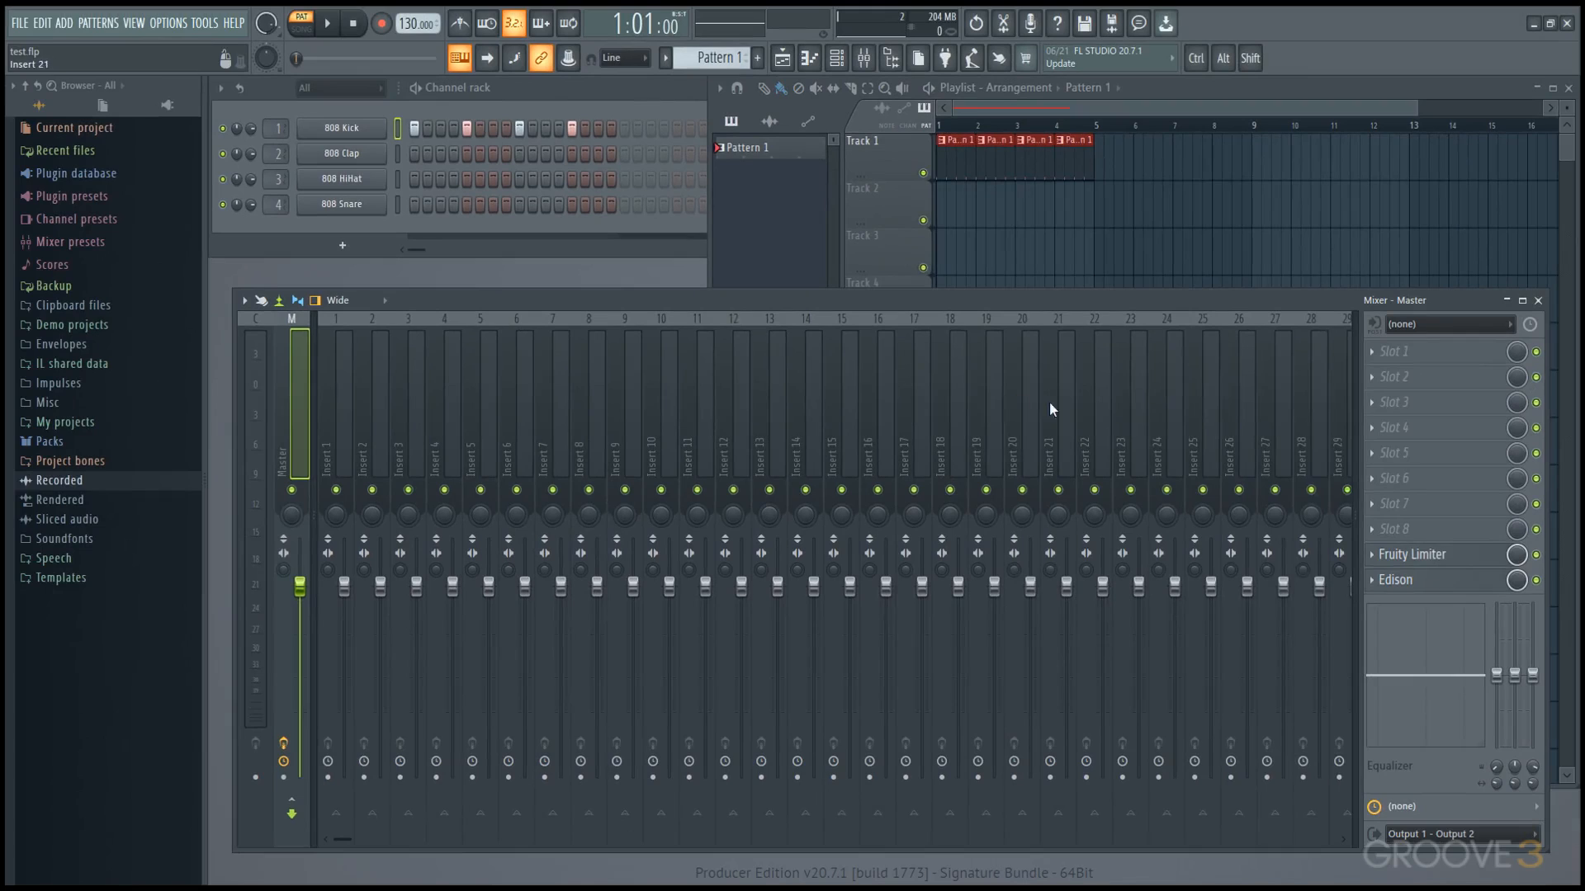
Rename mixer track Insert 5 as Voice and set its audio input to the mono Input 1
{"action": "left_click", "coordinate": [487, 449]}
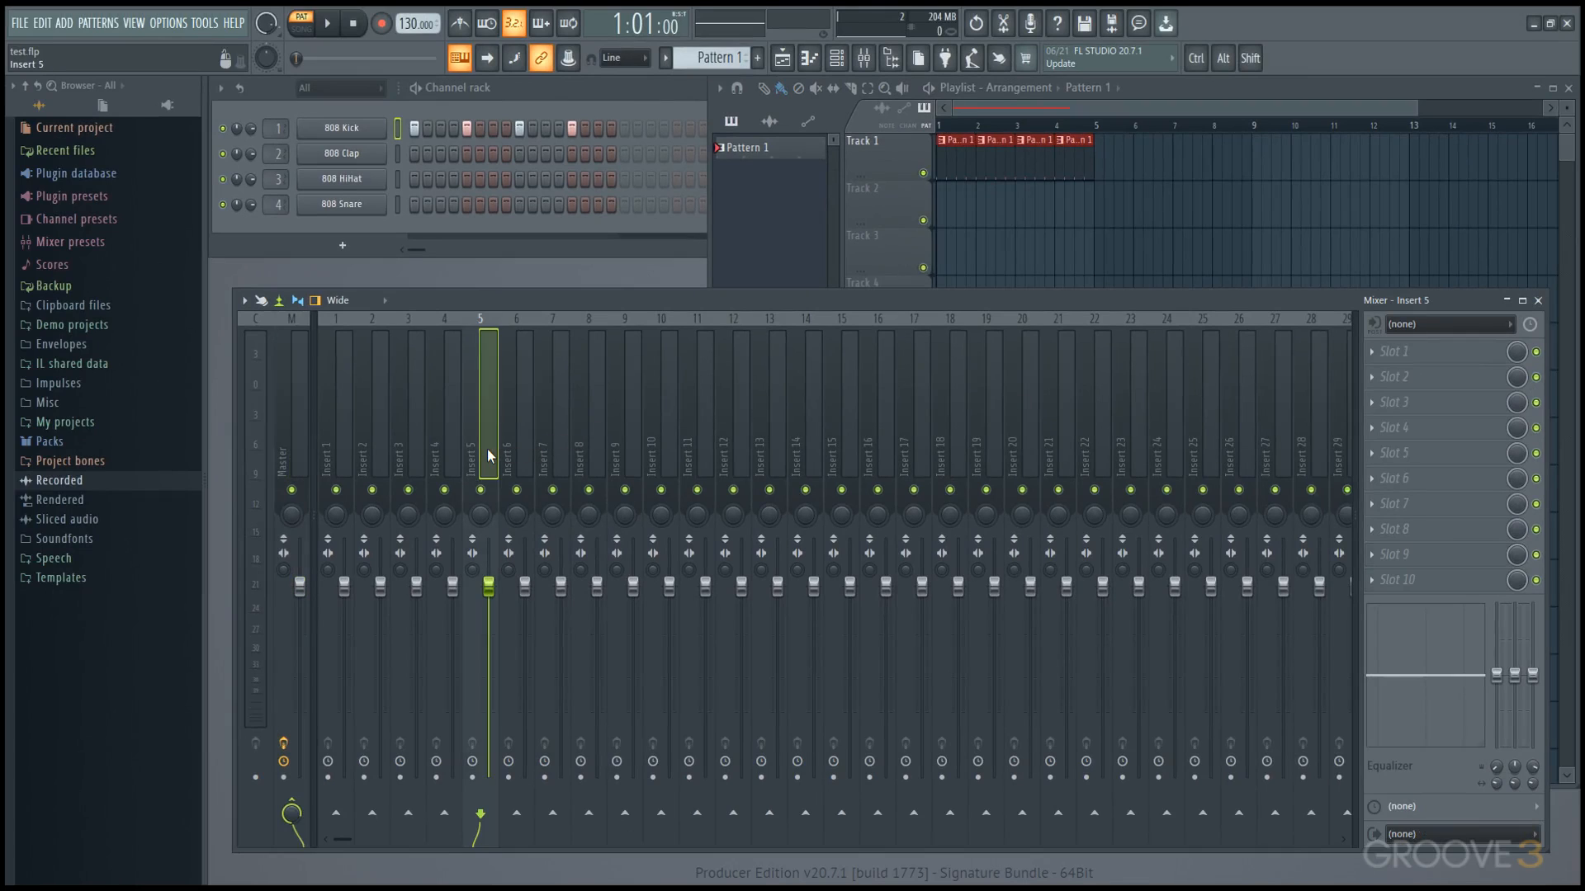
{"action": "key", "text": "F2"}
{"action": "type", "text": "Voice"}
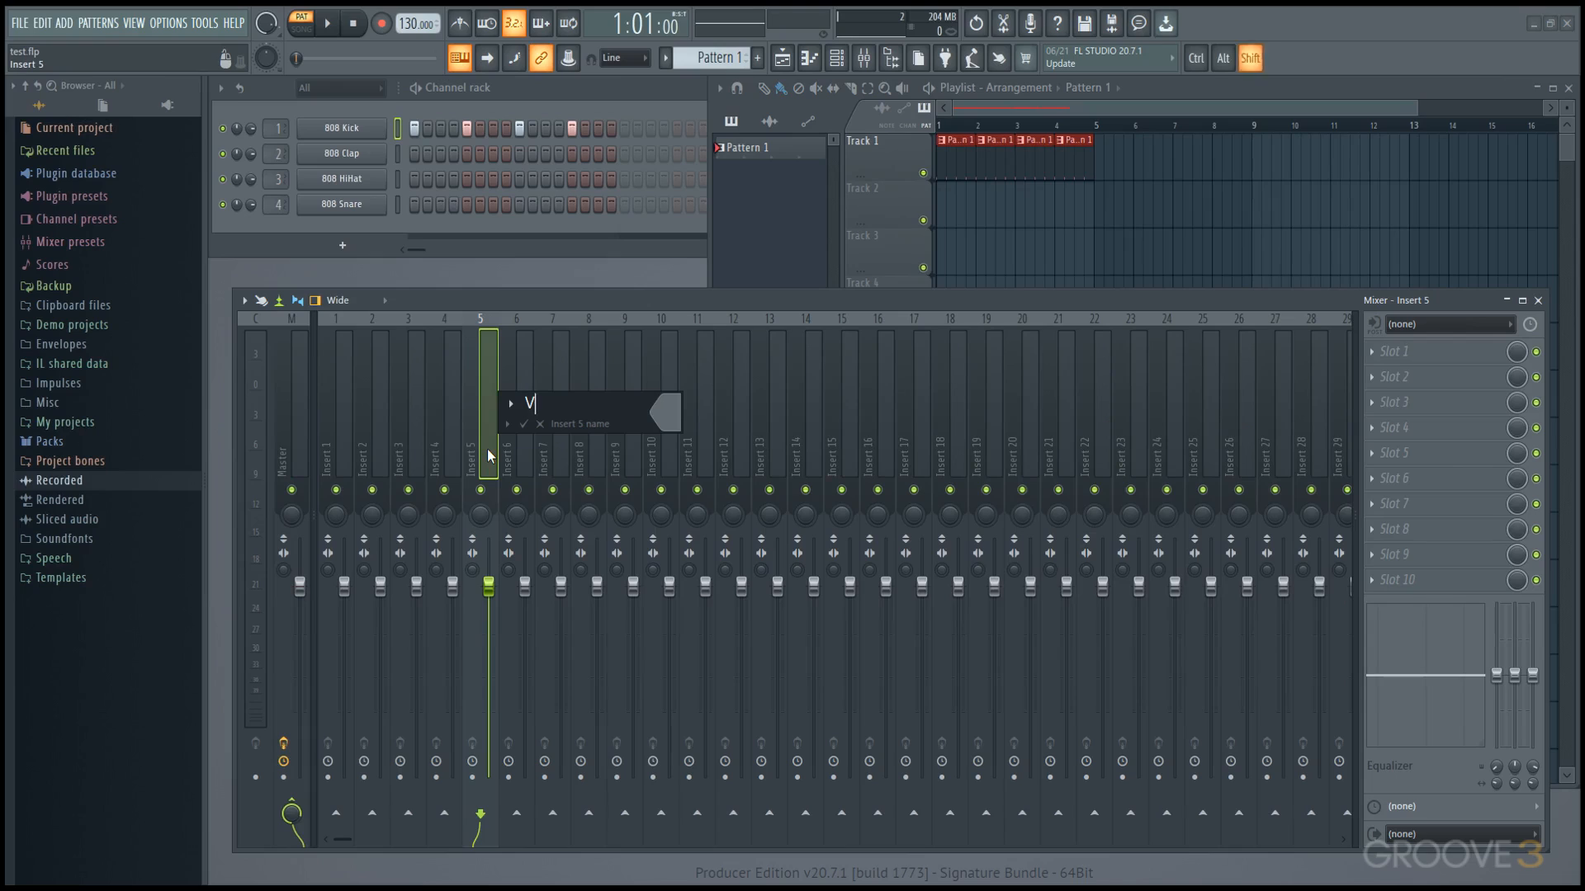
{"action": "key", "text": "Return"}
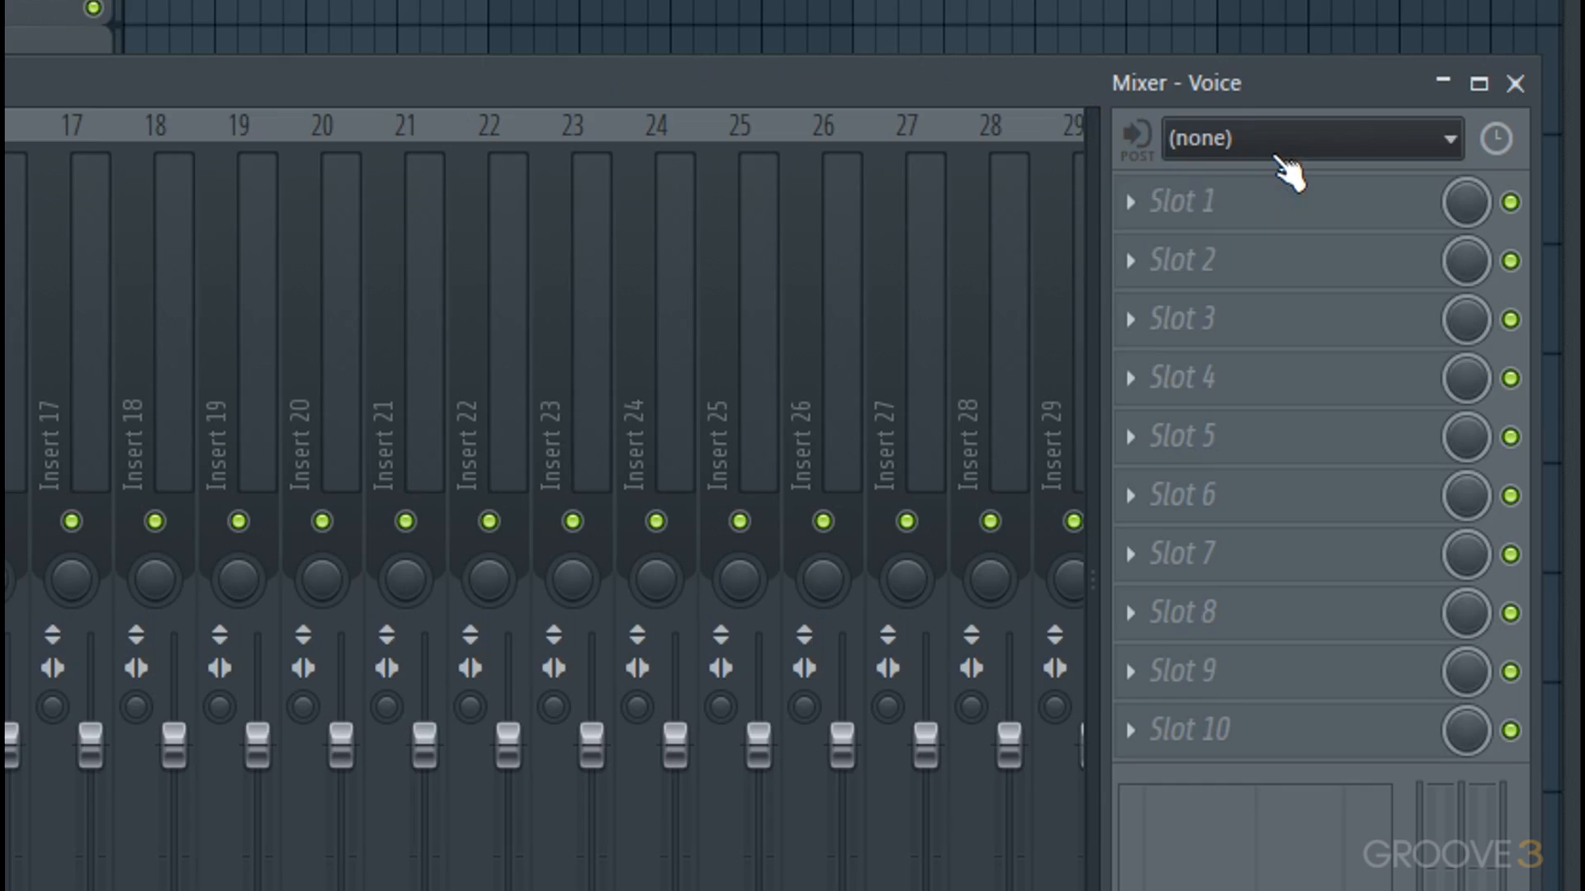
{"action": "left_click", "coordinate": [1278, 157]}
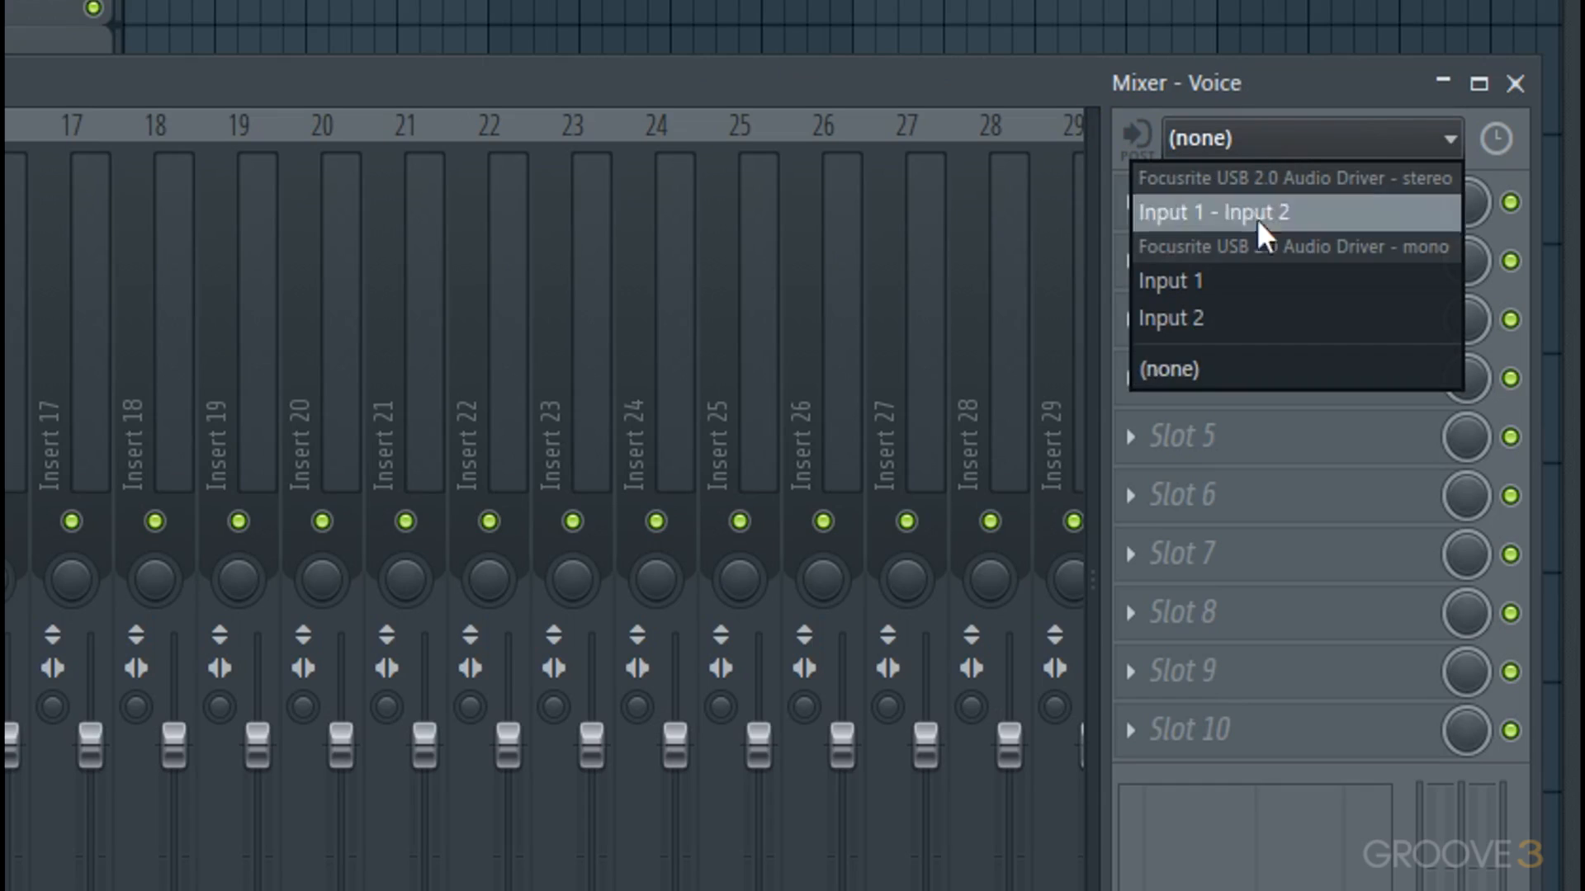
{"action": "left_click", "coordinate": [1242, 288]}
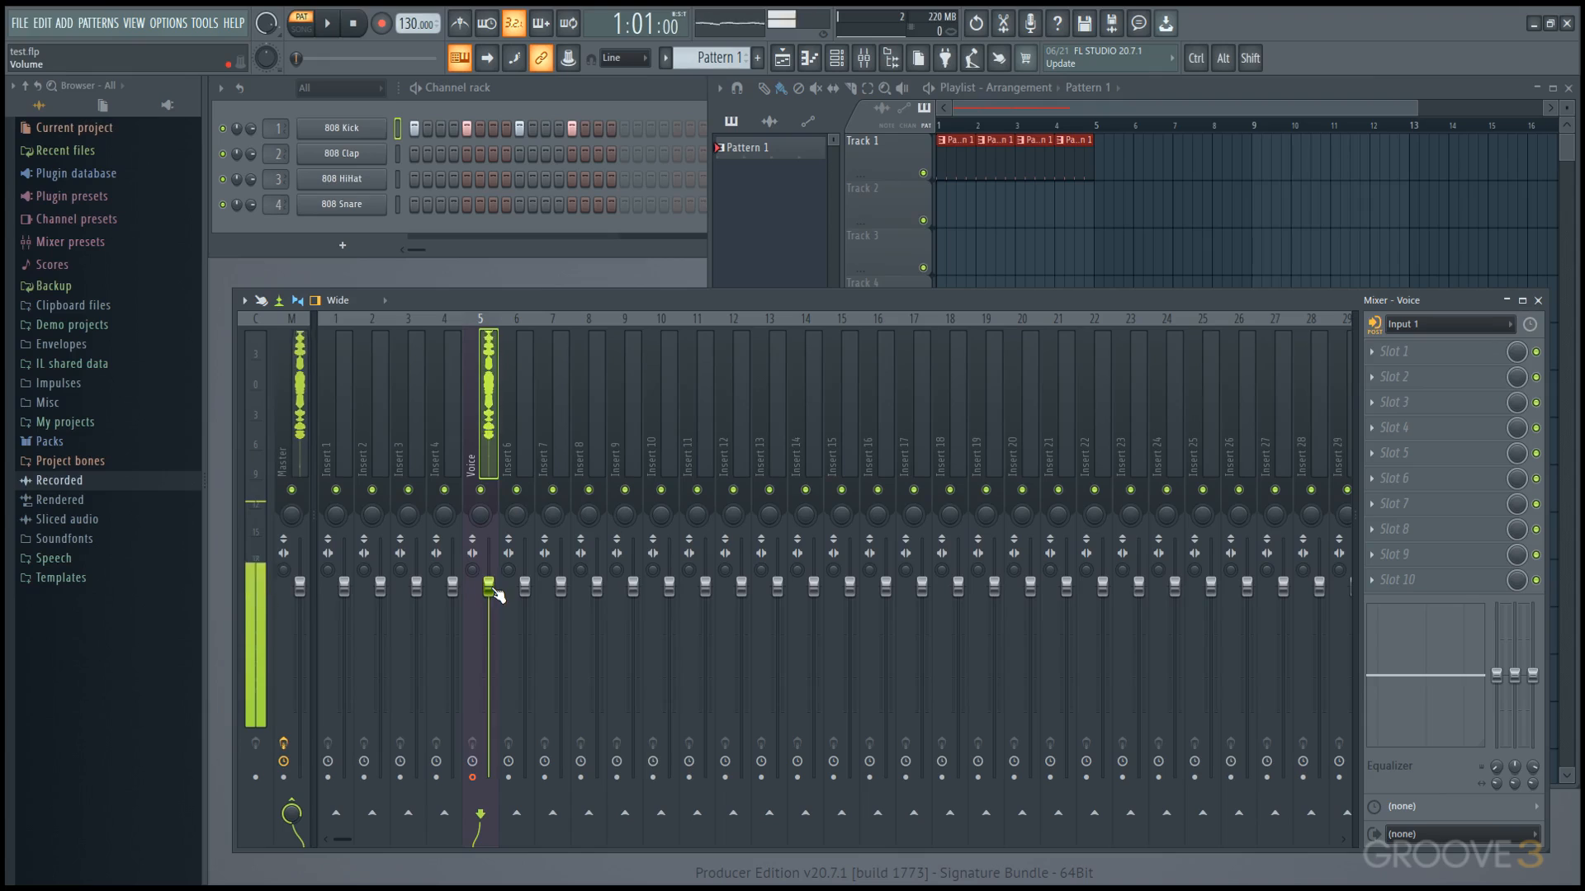
Test the Voice track's live monitoring by toggling its record arm and moving its volume, leaving it armed at minimum volume
{"action": "left_click_drag", "start_coordinate": [495, 593], "coordinate": [496, 776]}
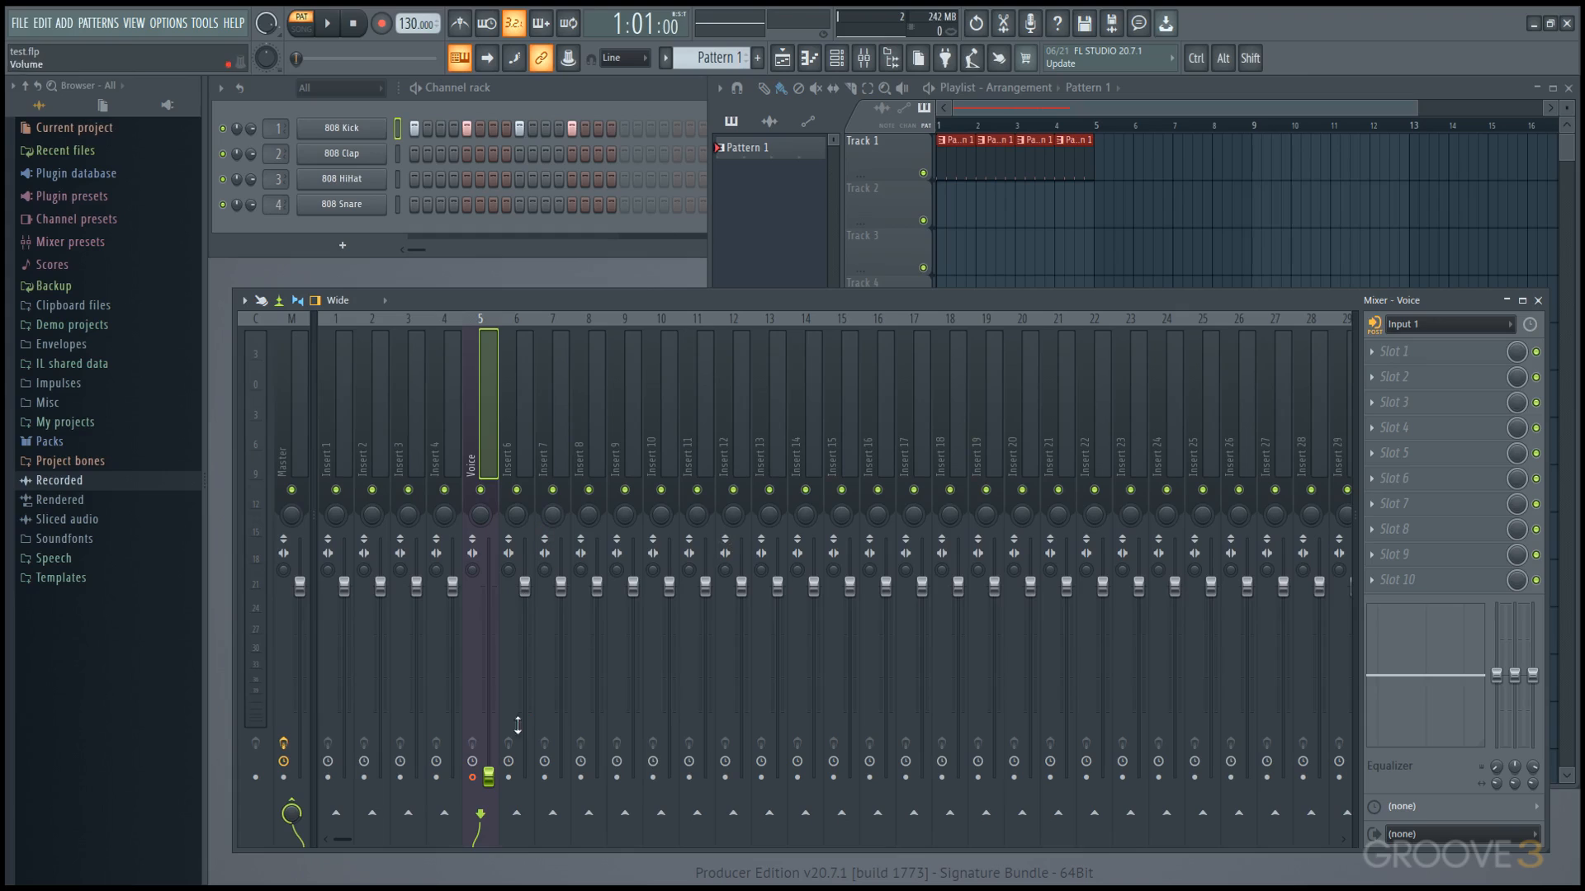
{"action": "left_click", "coordinate": [475, 778]}
{"action": "left_click", "coordinate": [475, 779]}
{"action": "left_click", "coordinate": [474, 779]}
{"action": "left_click_drag", "start_coordinate": [489, 778], "coordinate": [489, 650]}
{"action": "left_click", "coordinate": [472, 777]}
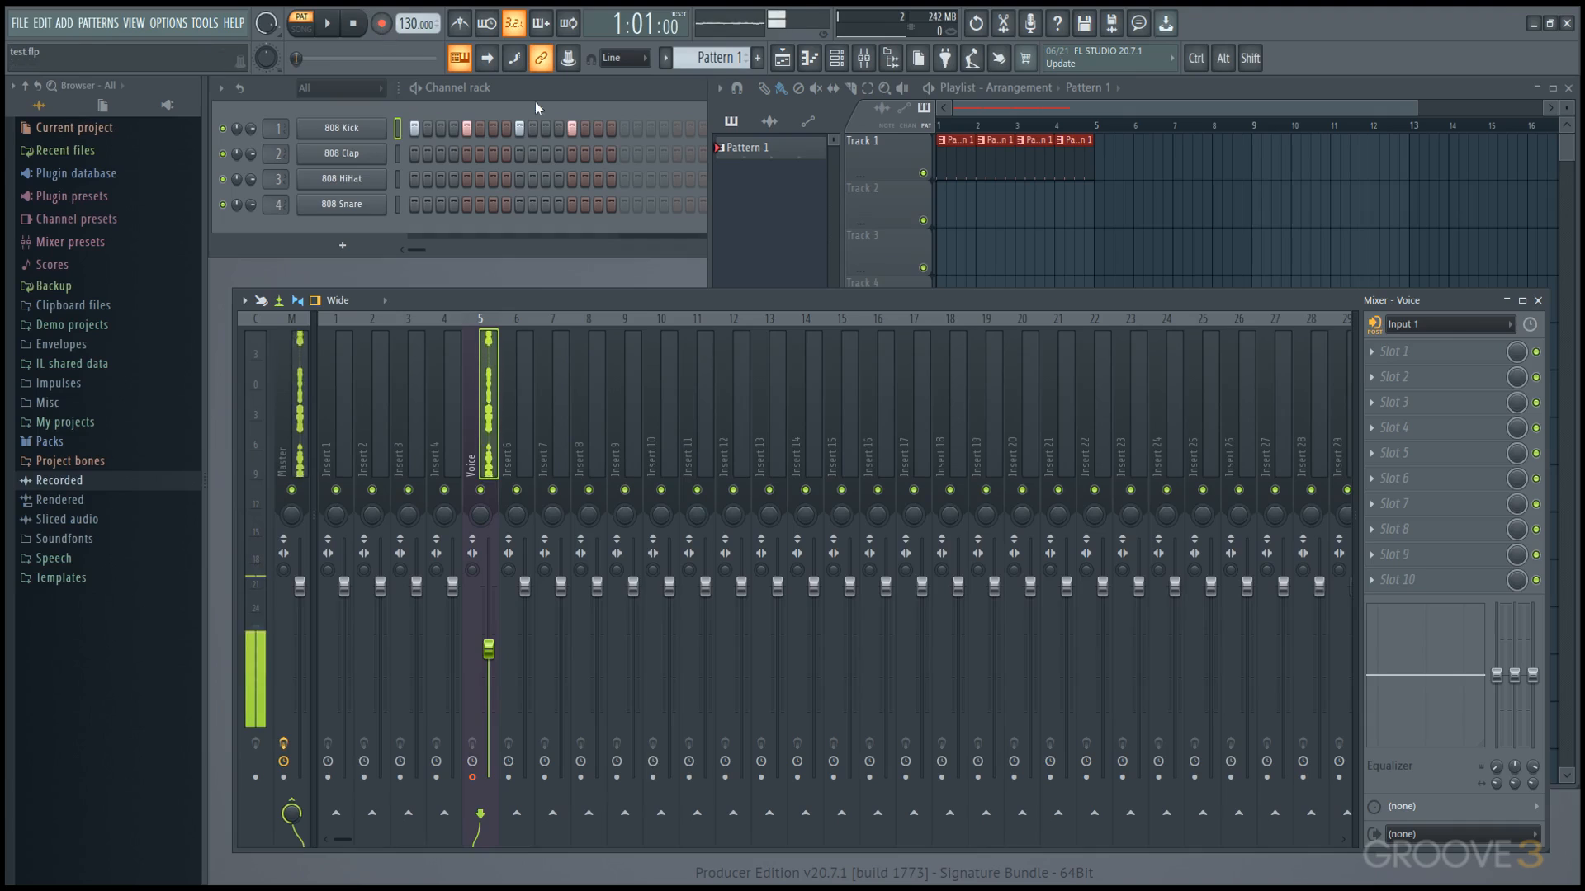
{"action": "left_click_drag", "start_coordinate": [494, 671], "coordinate": [492, 776]}
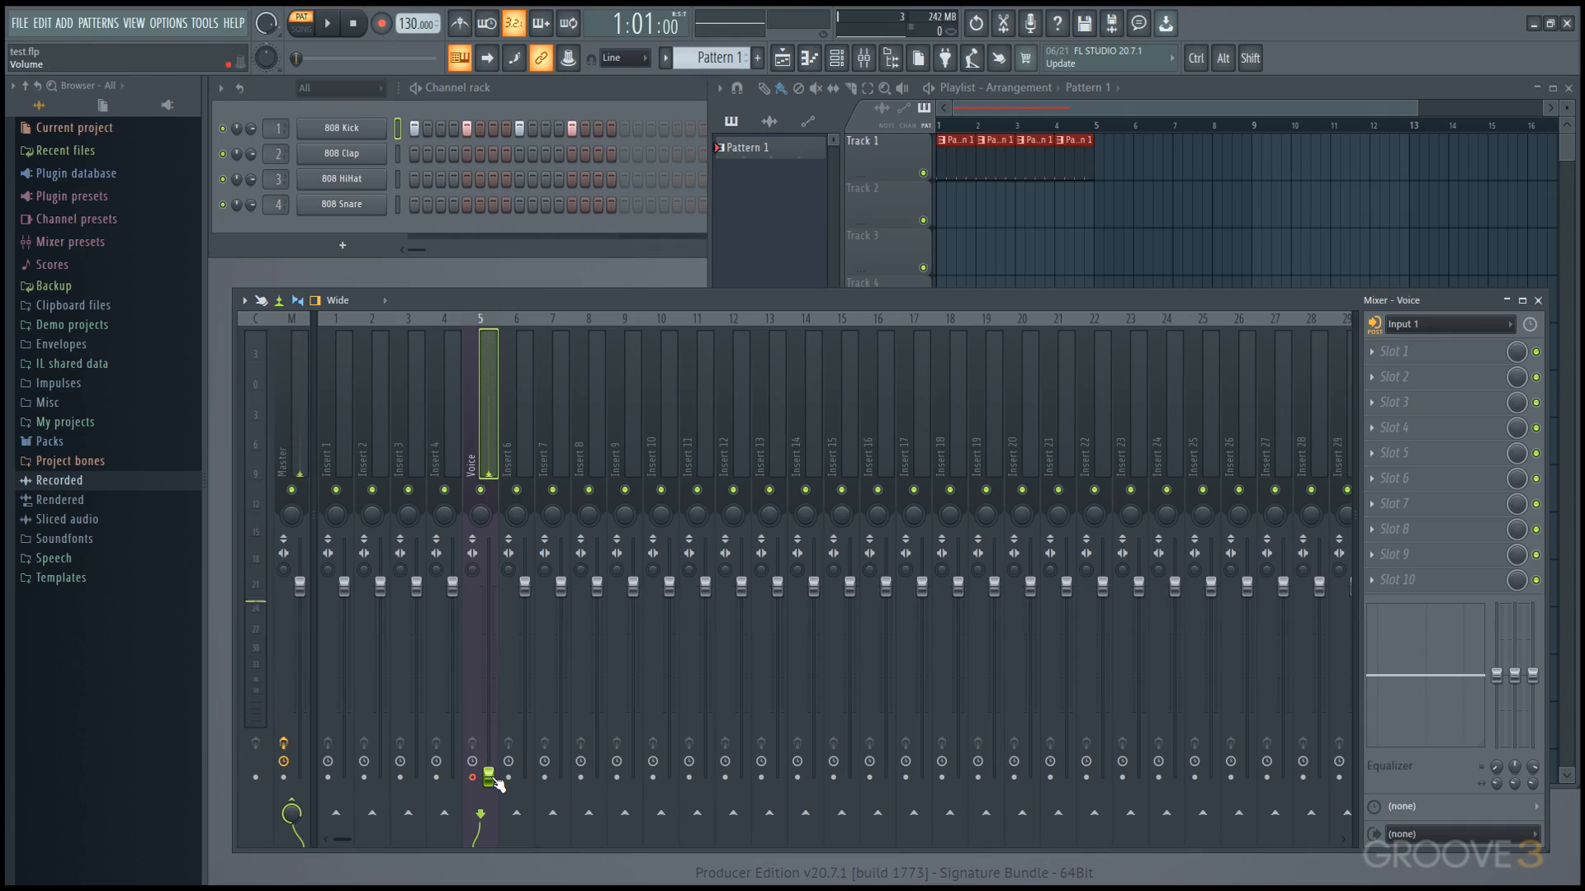
Set the Focusrite ASIO driver's buffer length to 10 ms in the audio settings
{"action": "left_click", "coordinate": [169, 22]}
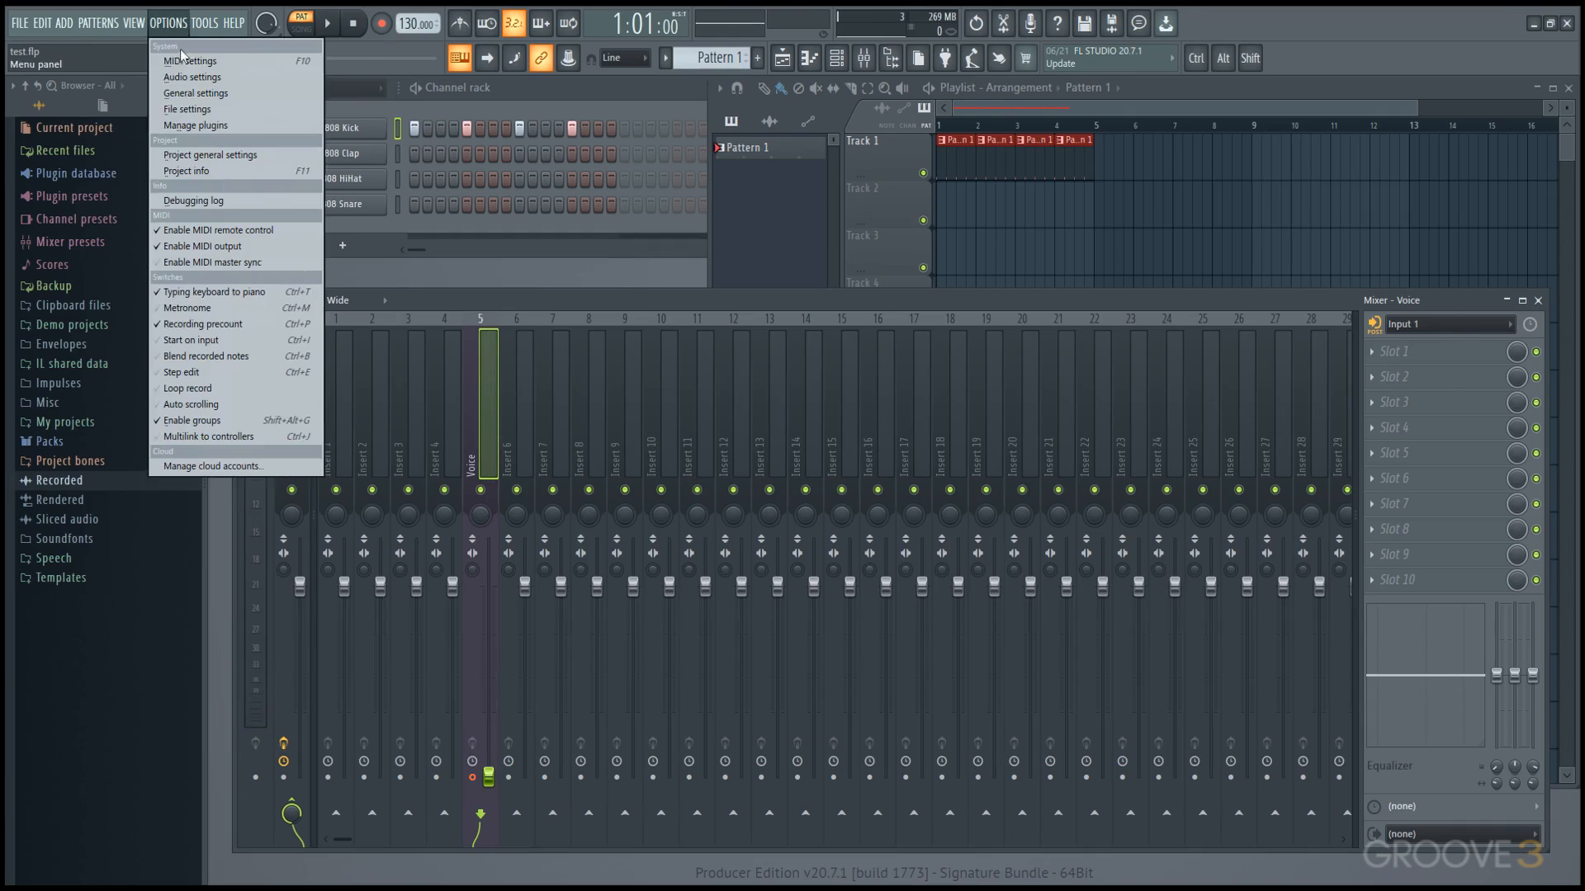
{"action": "left_click", "coordinate": [186, 72]}
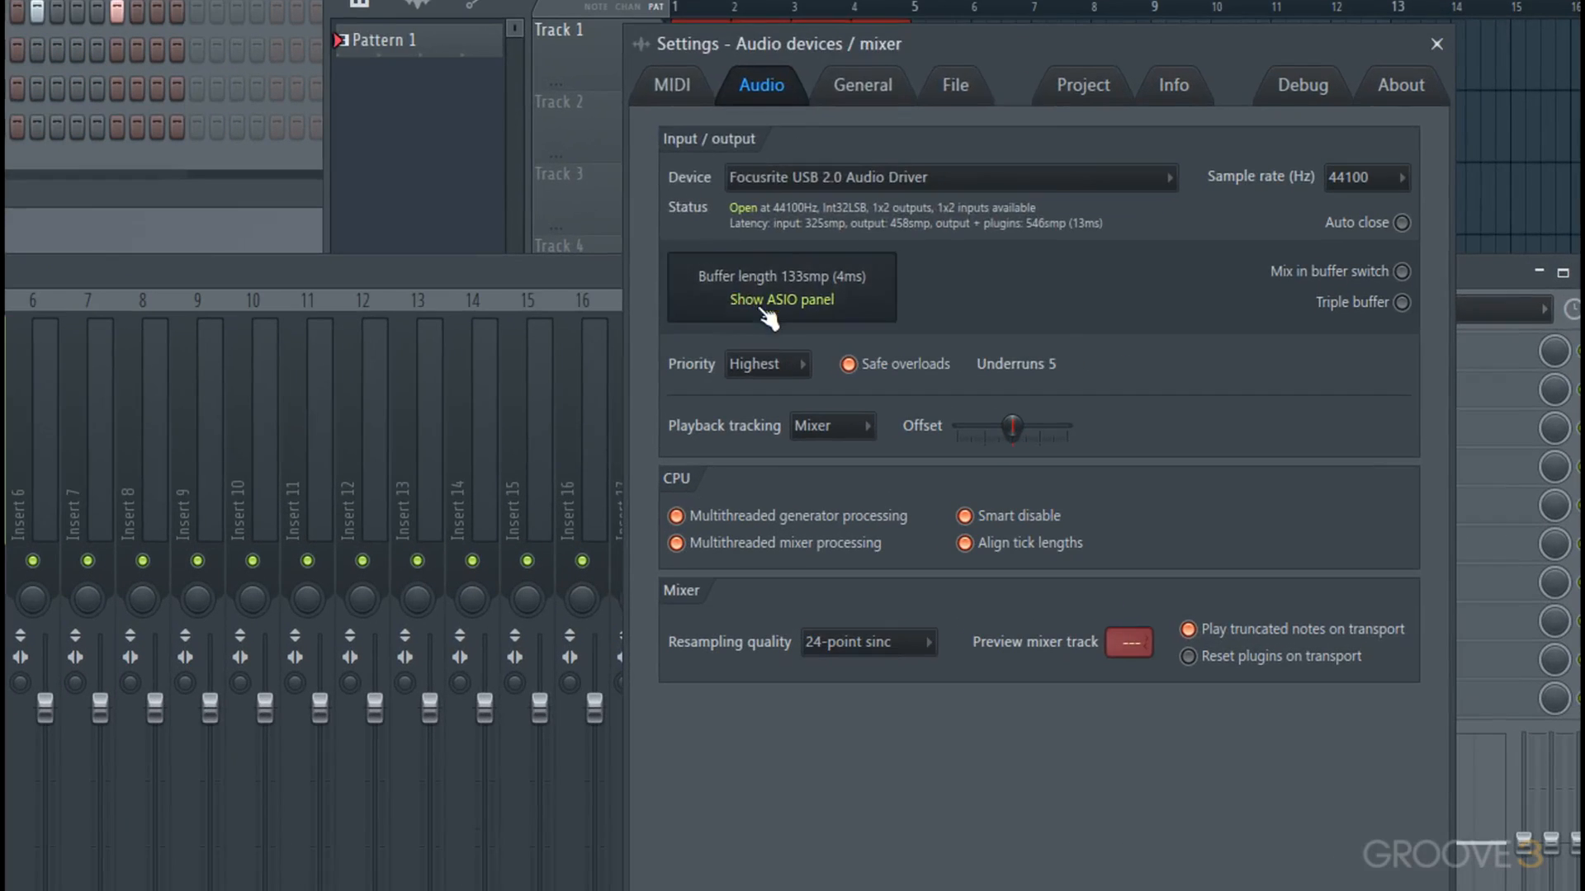
{"action": "left_click", "coordinate": [998, 320]}
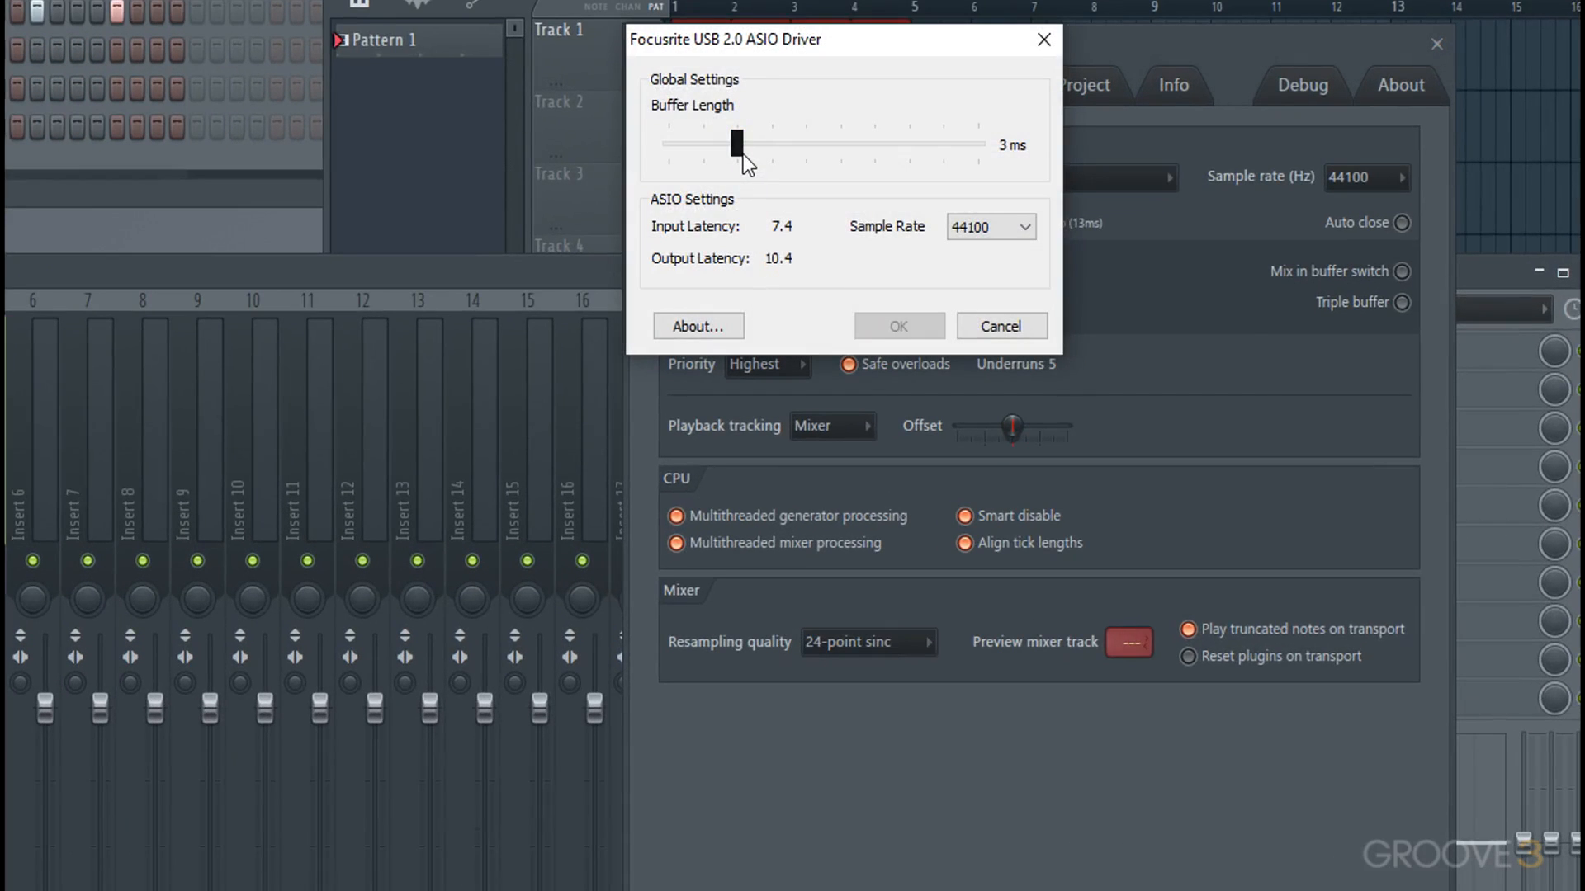
{"action": "left_click_drag", "start_coordinate": [743, 154], "coordinate": [1014, 155]}
{"action": "left_click", "coordinate": [898, 325]}
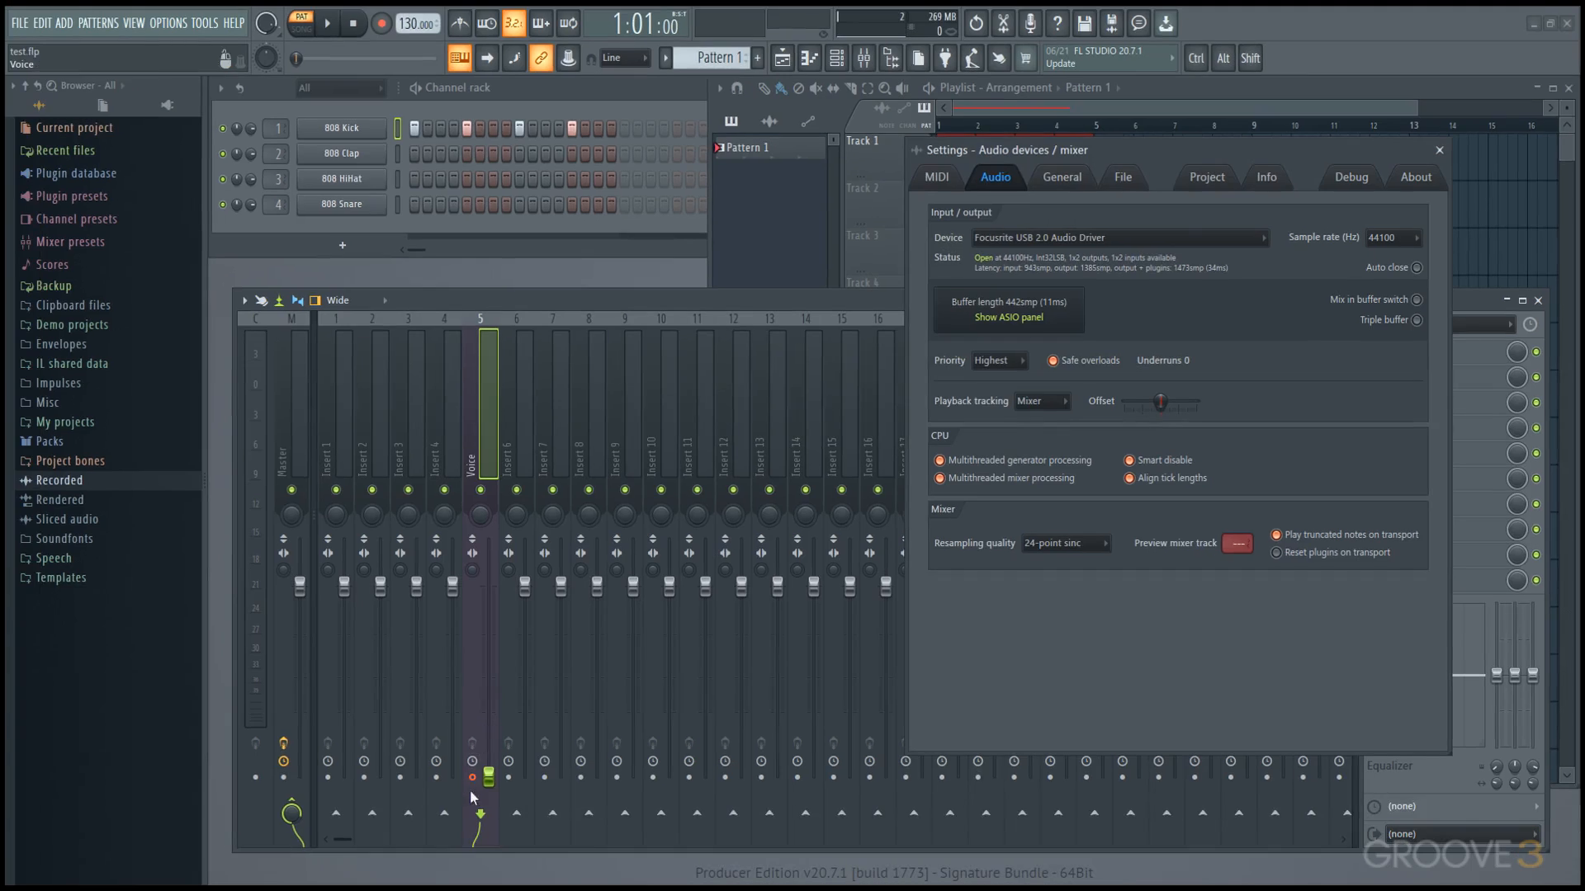
Raise the Voice track's volume to listen for monitoring latency, and lower it again
{"action": "left_click_drag", "start_coordinate": [219, 887], "coordinate": [219, 740]}
{"action": "left_click_drag", "start_coordinate": [488, 654], "coordinate": [488, 644]}
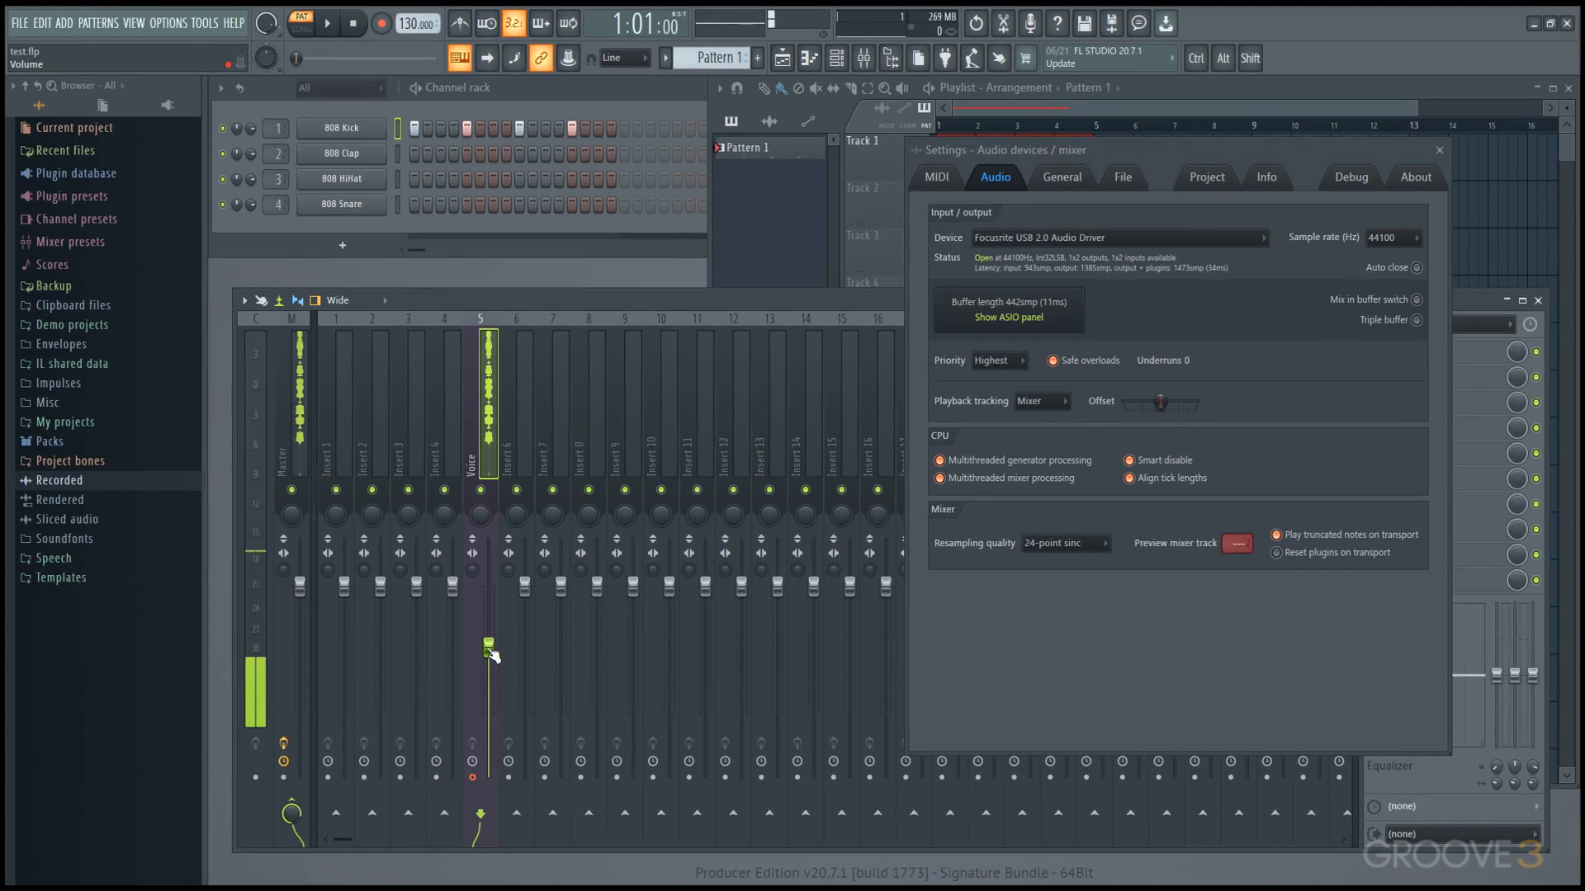
{"action": "left_click_drag", "start_coordinate": [489, 651], "coordinate": [488, 681]}
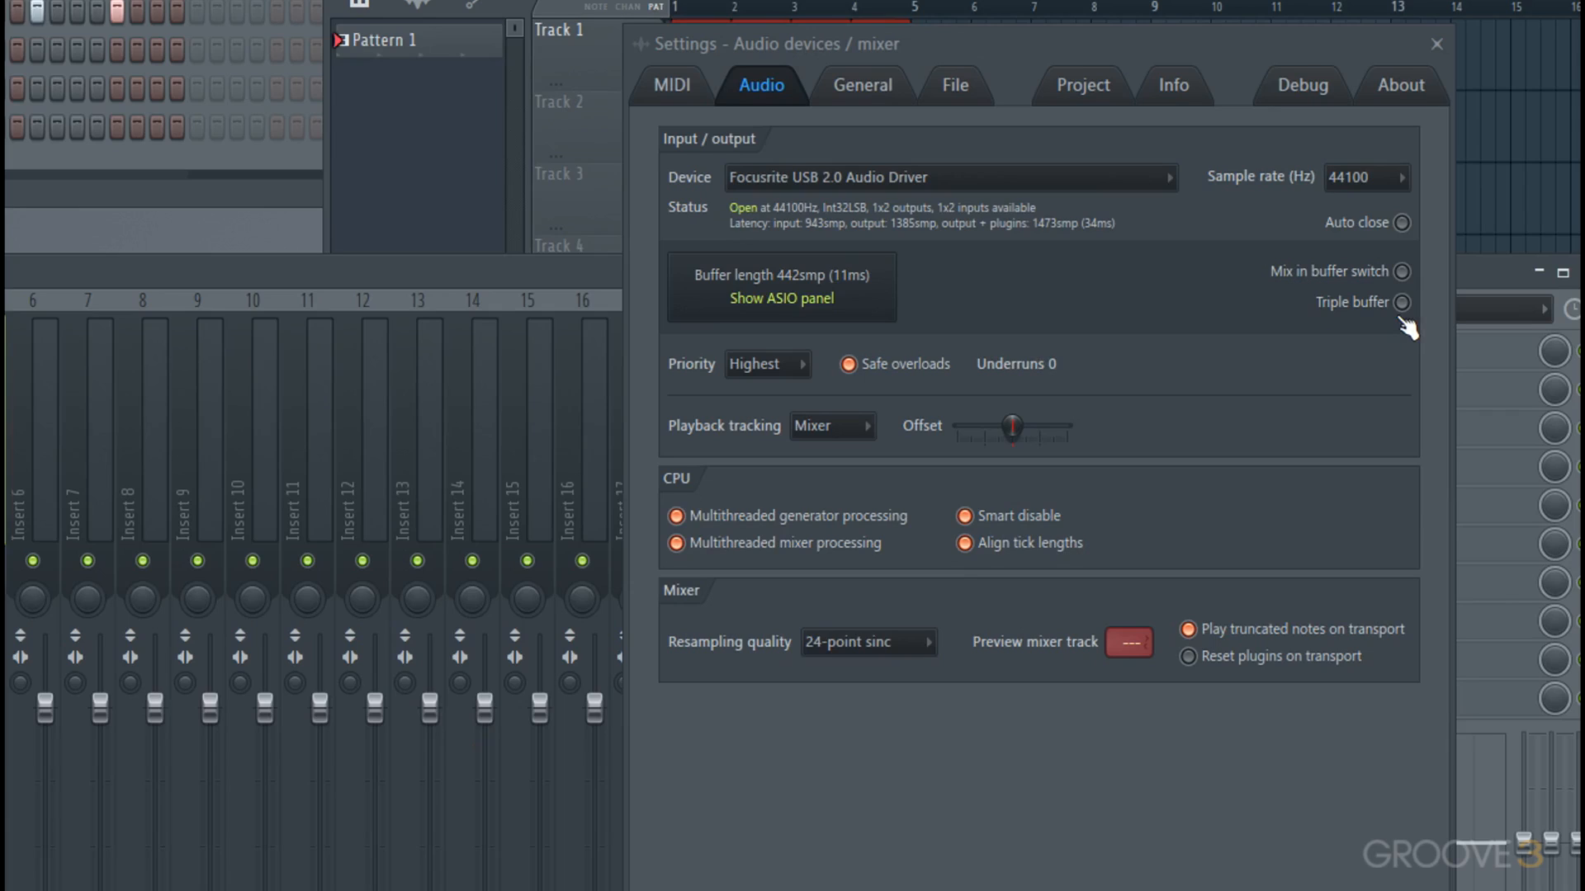
Try the Triple buffer and Mix in buffer switch audio options, and switch both off again
{"action": "left_click", "coordinate": [1402, 302]}
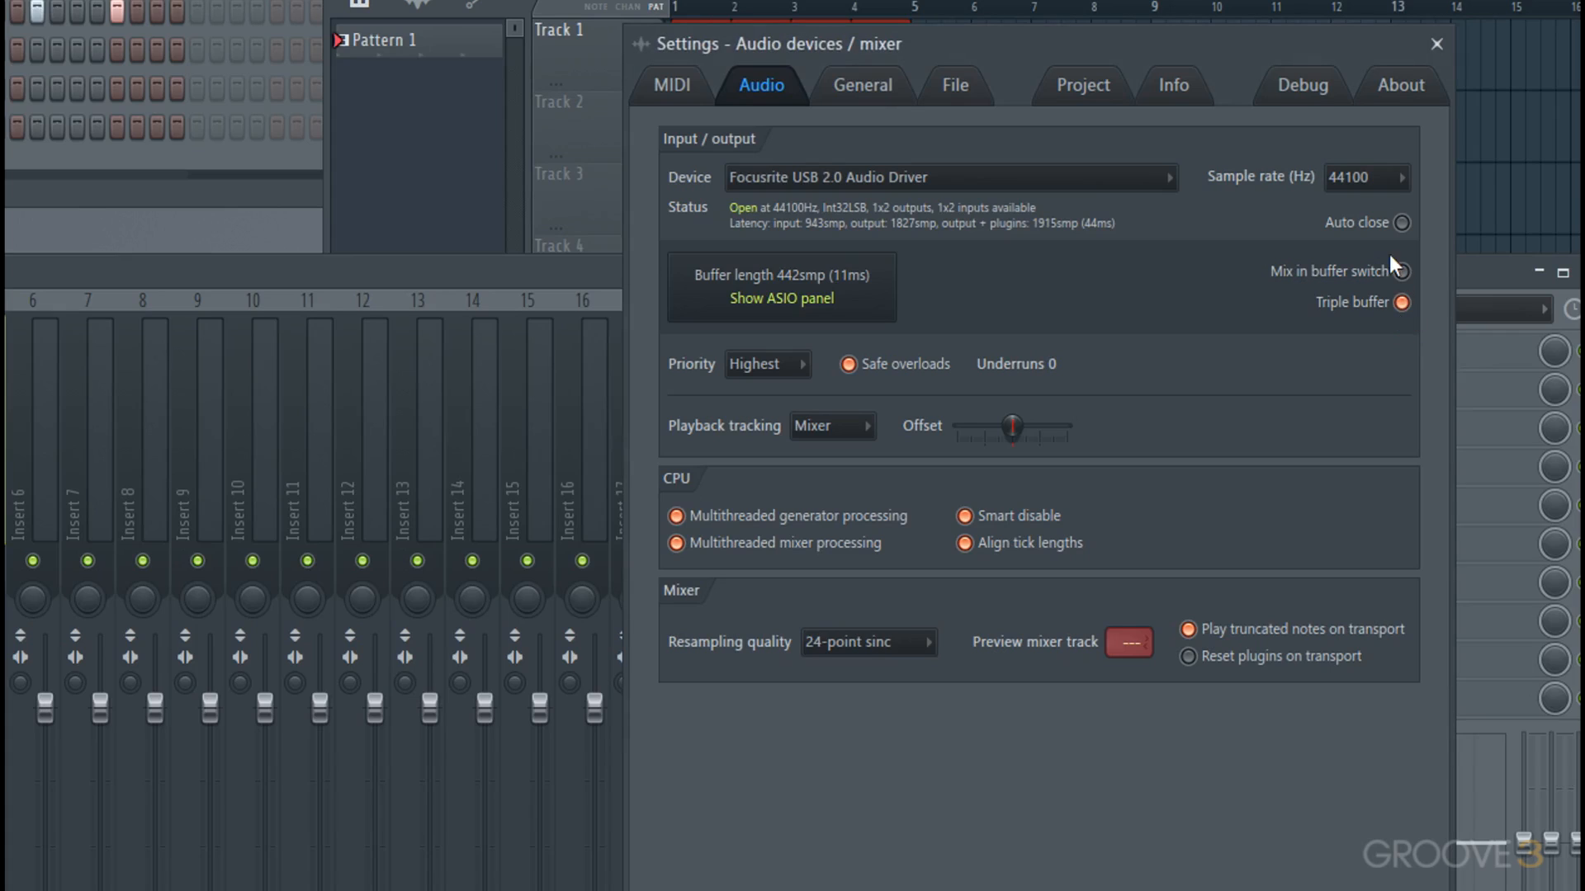
{"action": "left_click", "coordinate": [1400, 271]}
{"action": "left_click", "coordinate": [1402, 302]}
{"action": "left_click", "coordinate": [1402, 272]}
Set the Focusrite ASIO driver's buffer length back to 3 ms and close the audio settings
{"action": "left_click", "coordinate": [880, 297]}
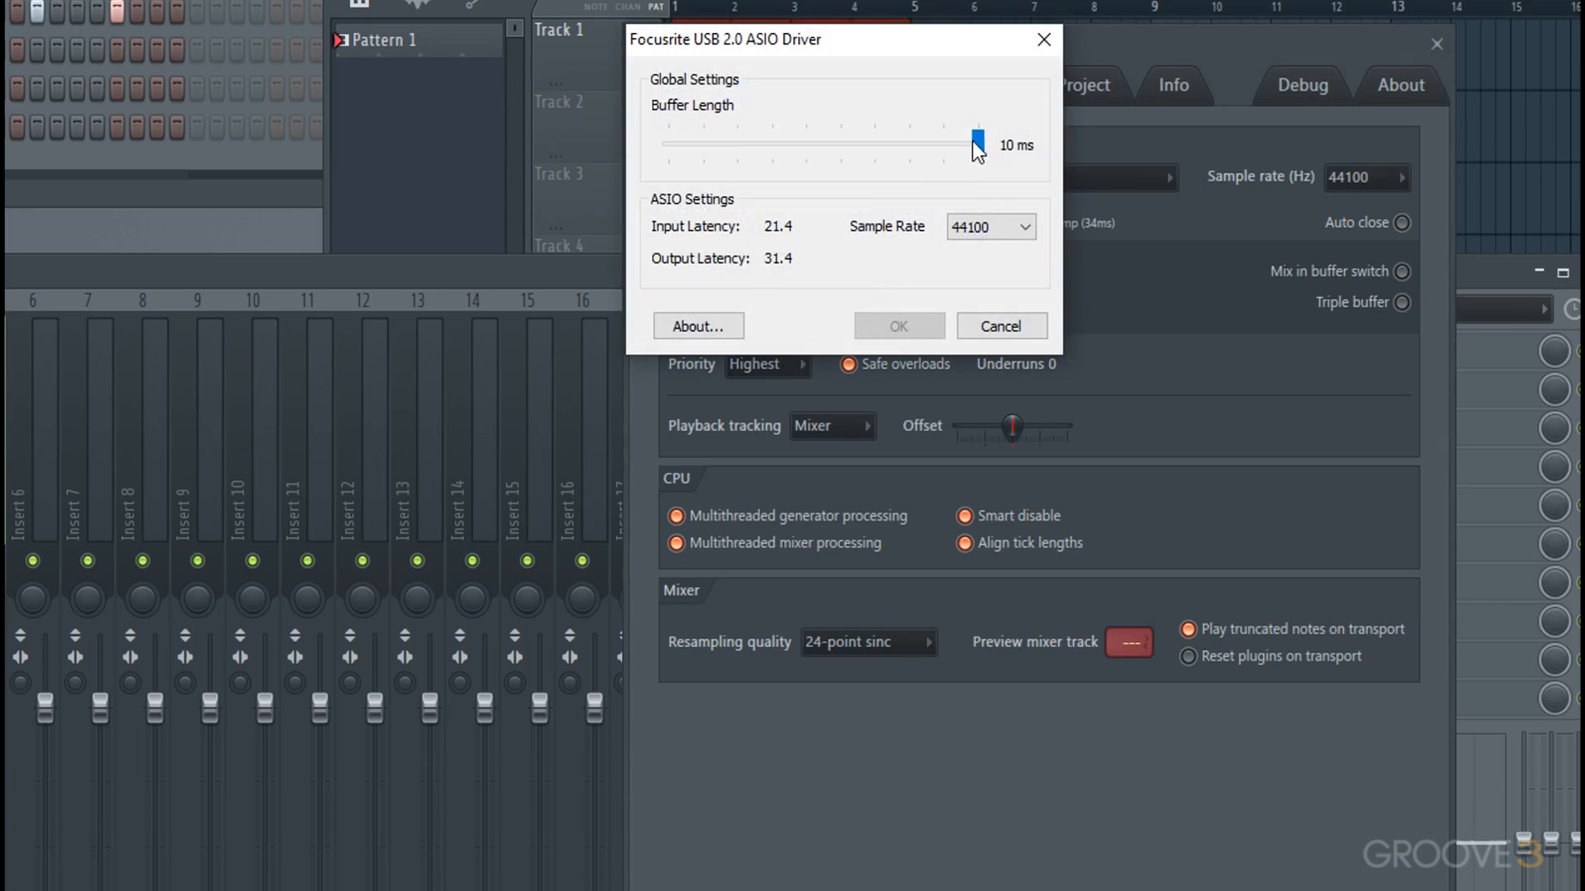
{"action": "left_click_drag", "start_coordinate": [977, 144], "coordinate": [737, 143]}
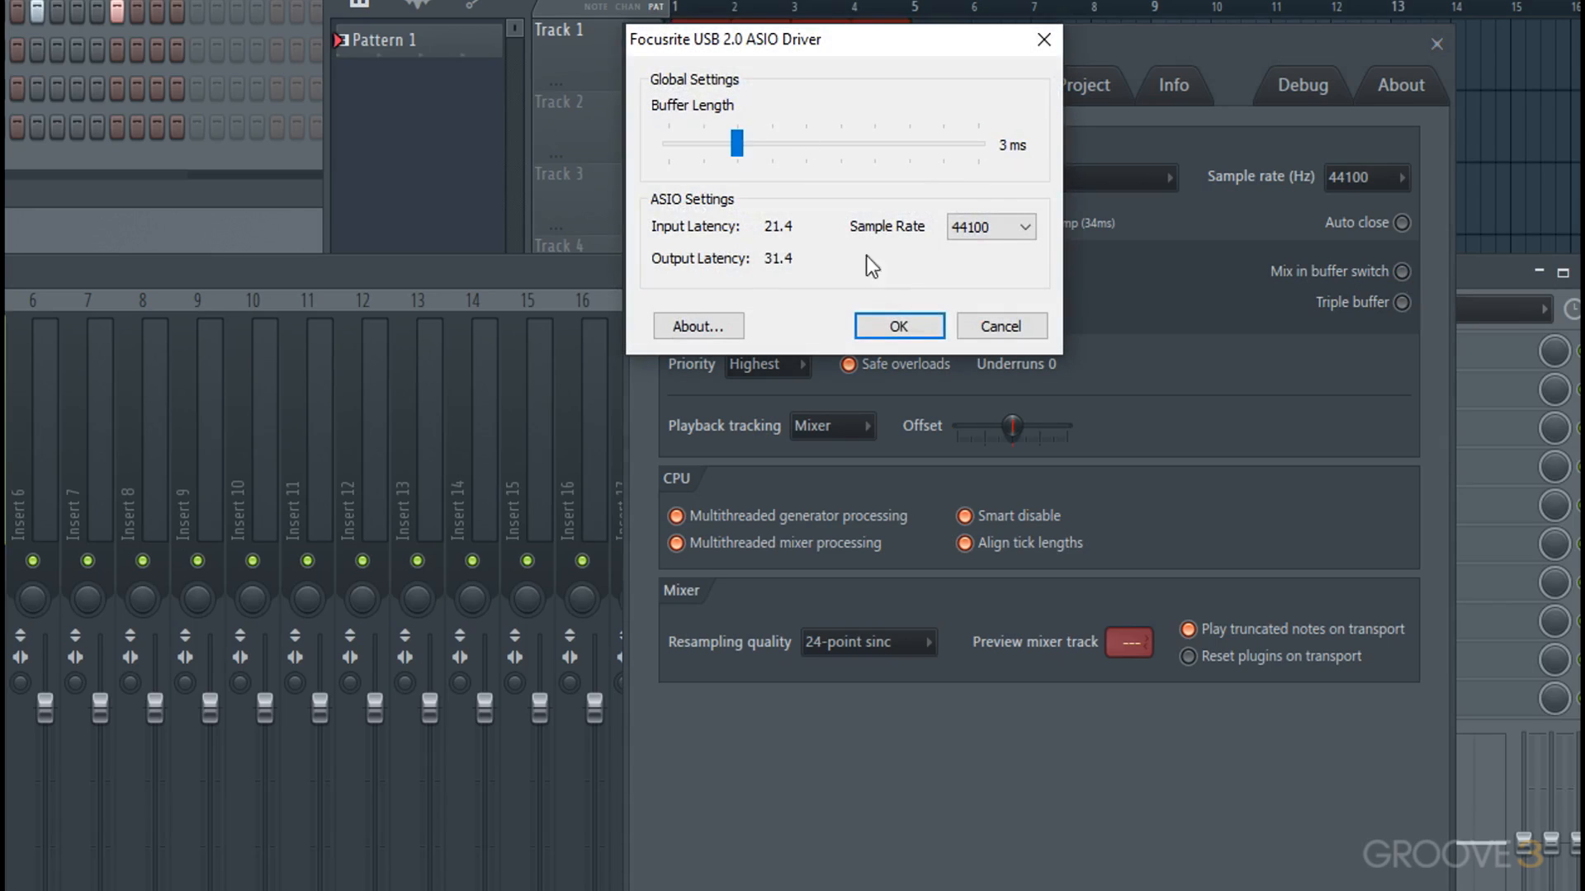
{"action": "left_click", "coordinate": [921, 325]}
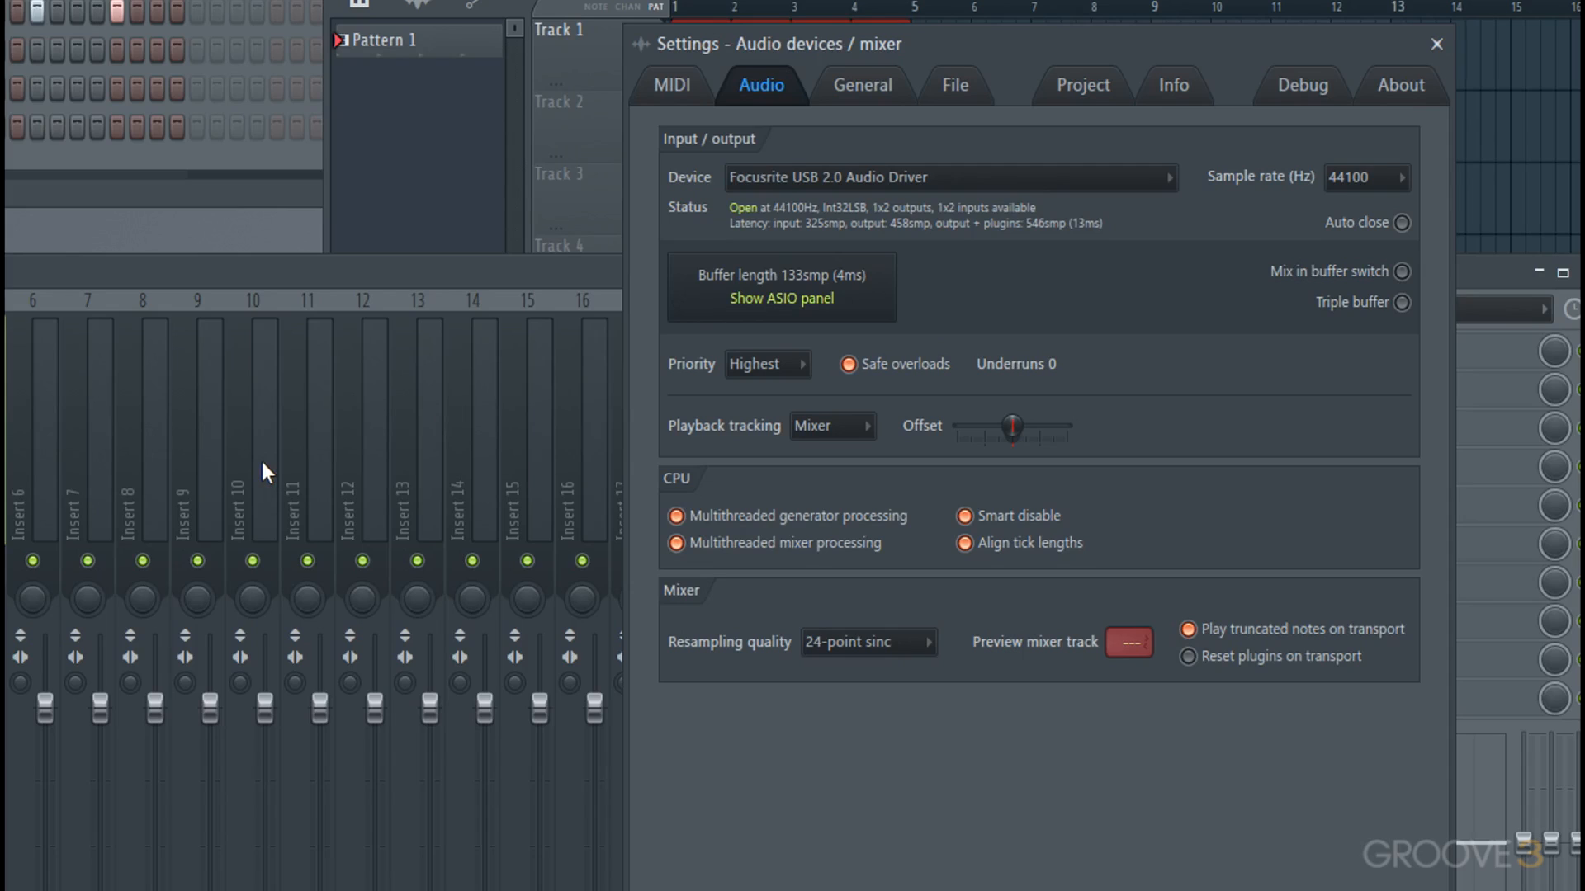
{"action": "left_click", "coordinate": [1436, 44]}
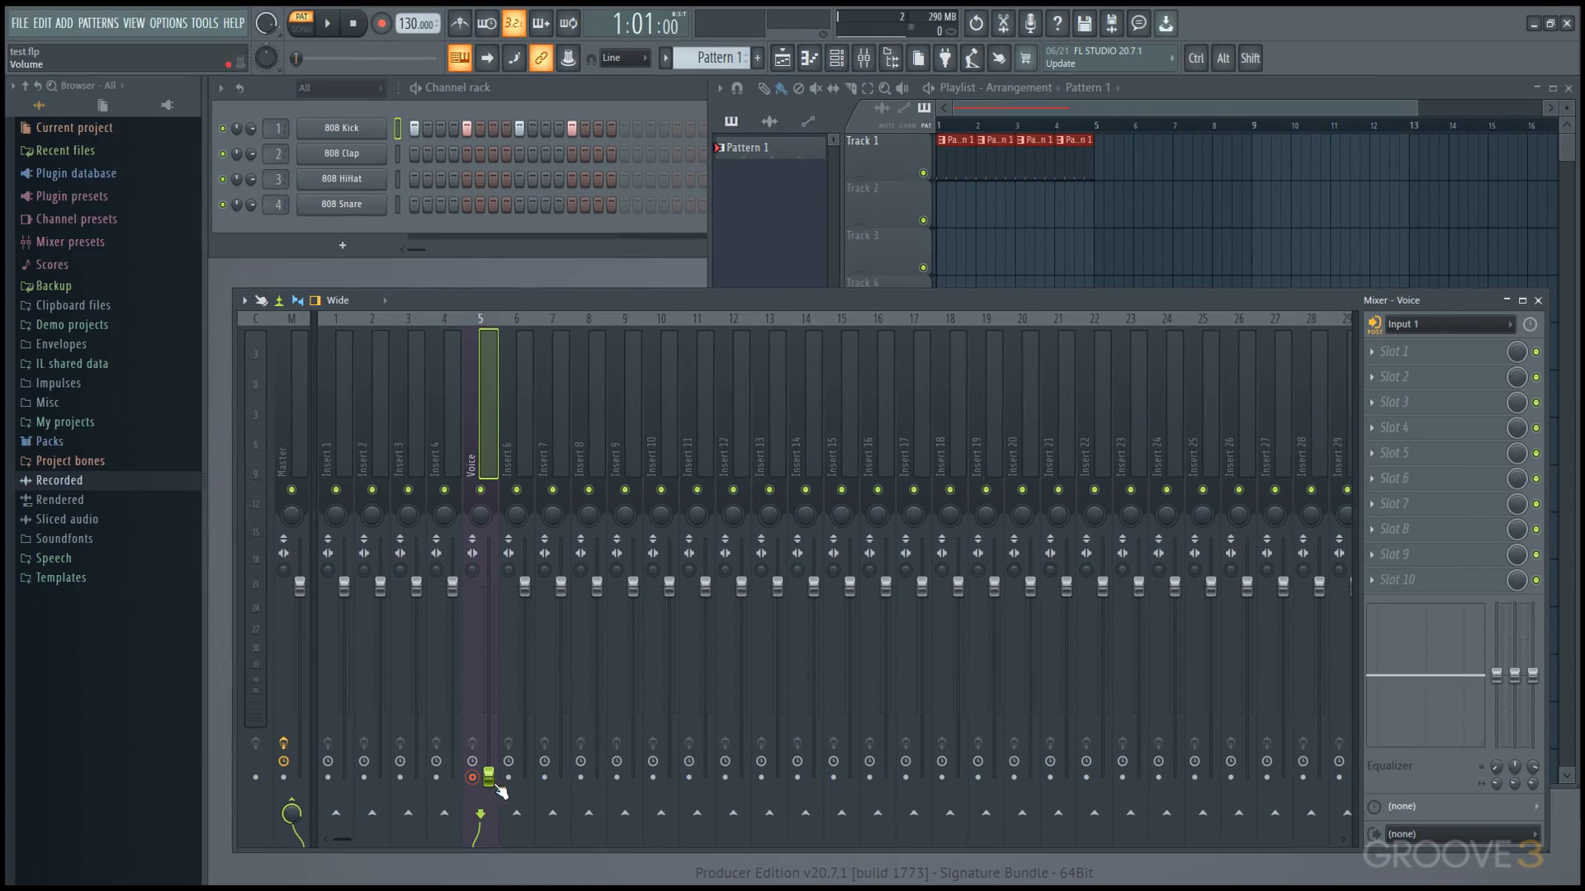
View the recording type choices, close them without choosing, and reset the Voice track's volume to its default level
{"action": "left_click", "coordinate": [383, 25]}
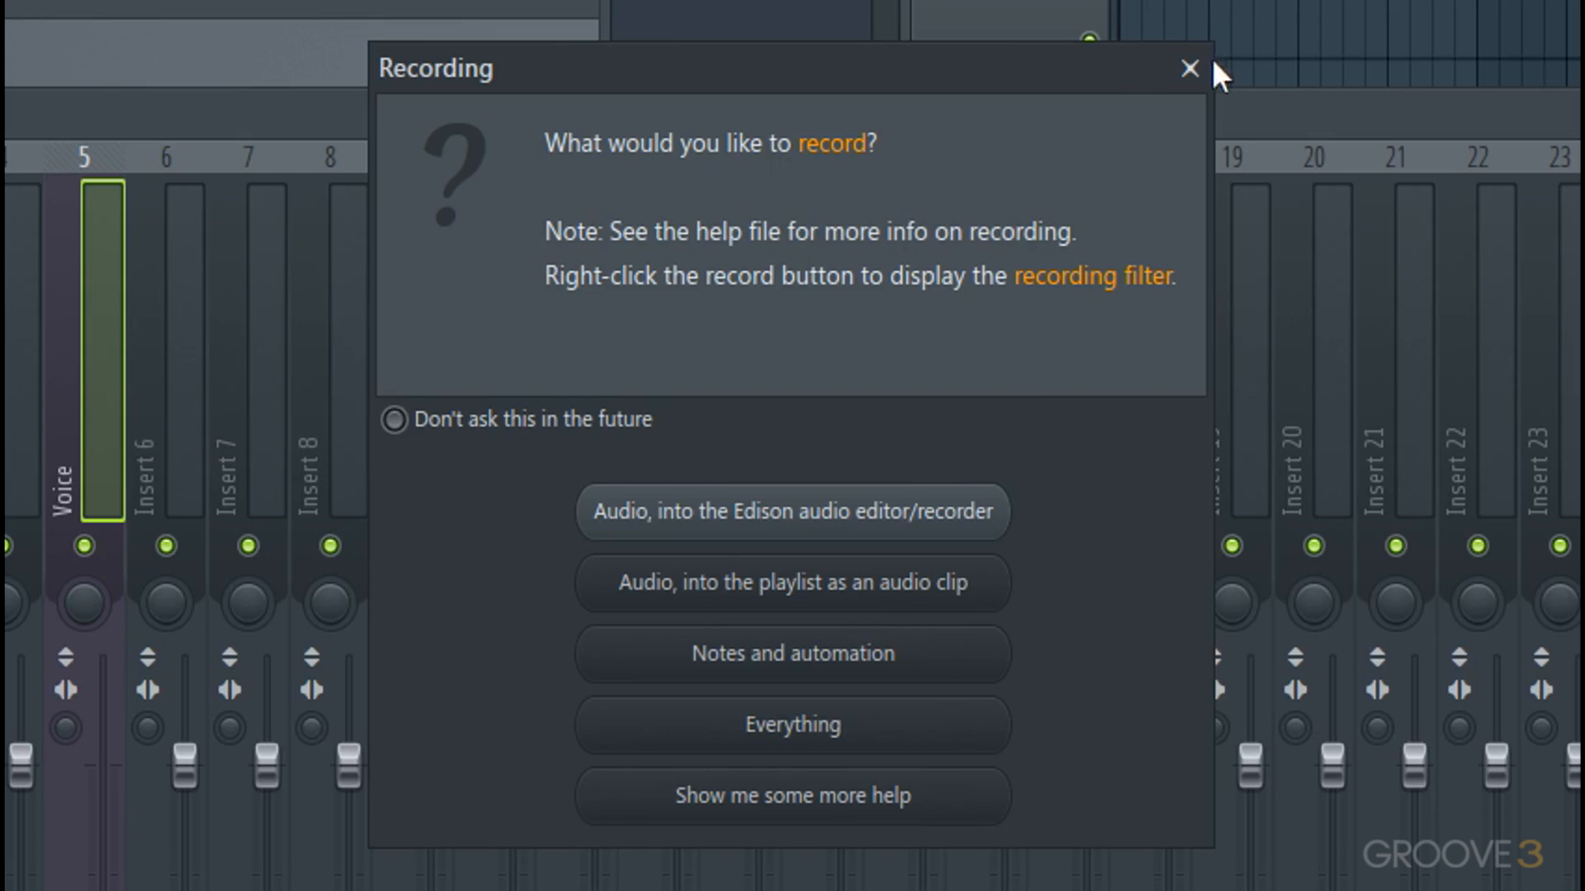
{"action": "left_click", "coordinate": [1189, 68]}
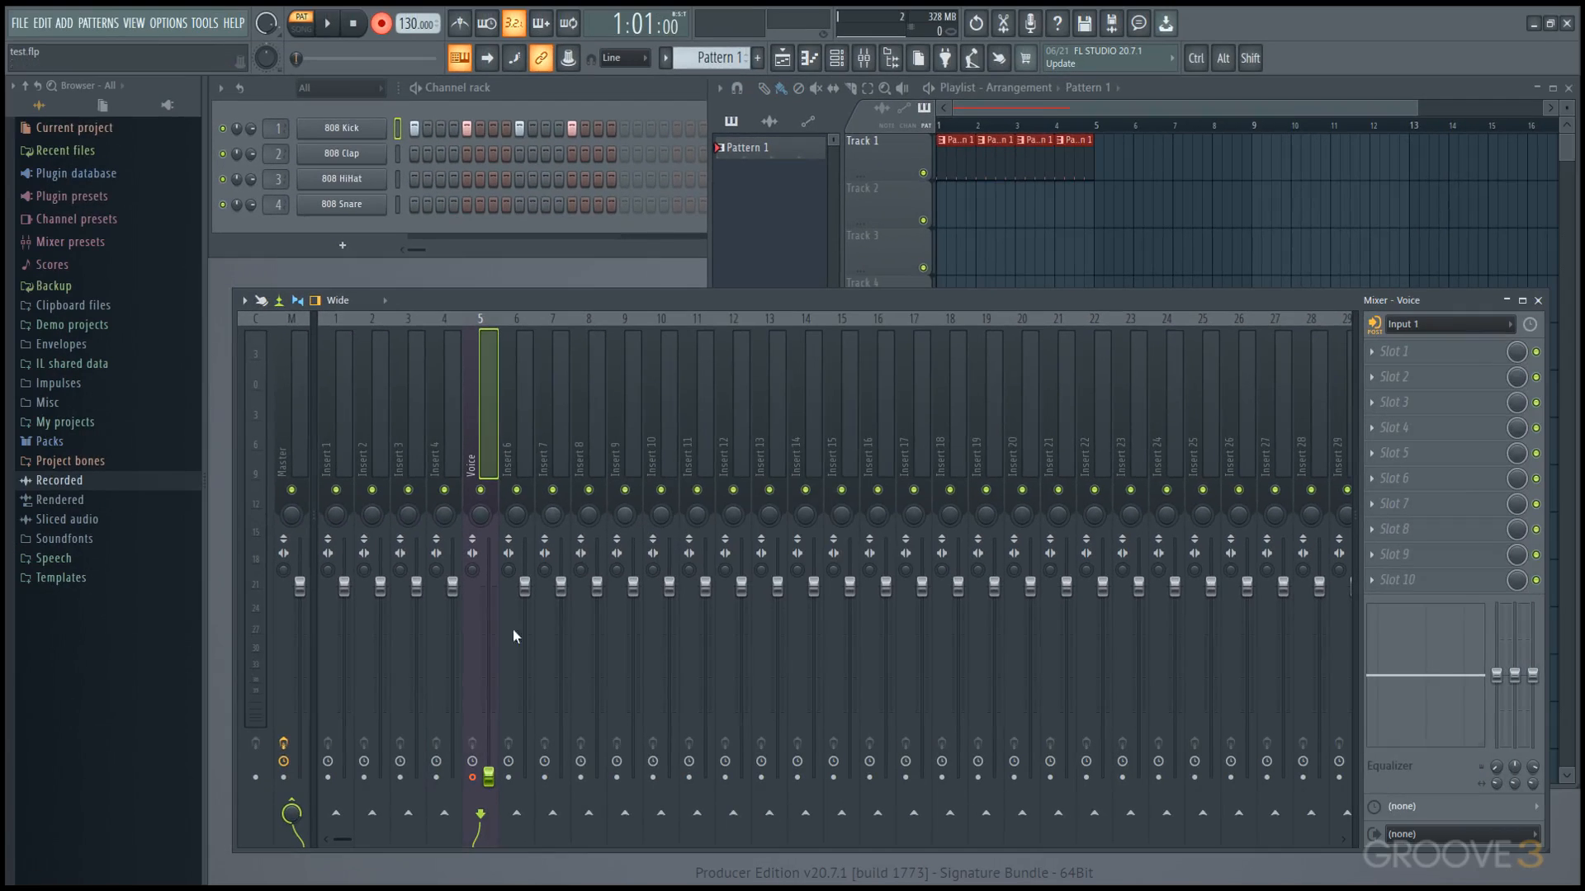
{"action": "left_click_drag", "start_coordinate": [489, 778], "coordinate": [489, 616]}
{"action": "right_click", "coordinate": [489, 618]}
{"action": "left_click", "coordinate": [512, 631]}
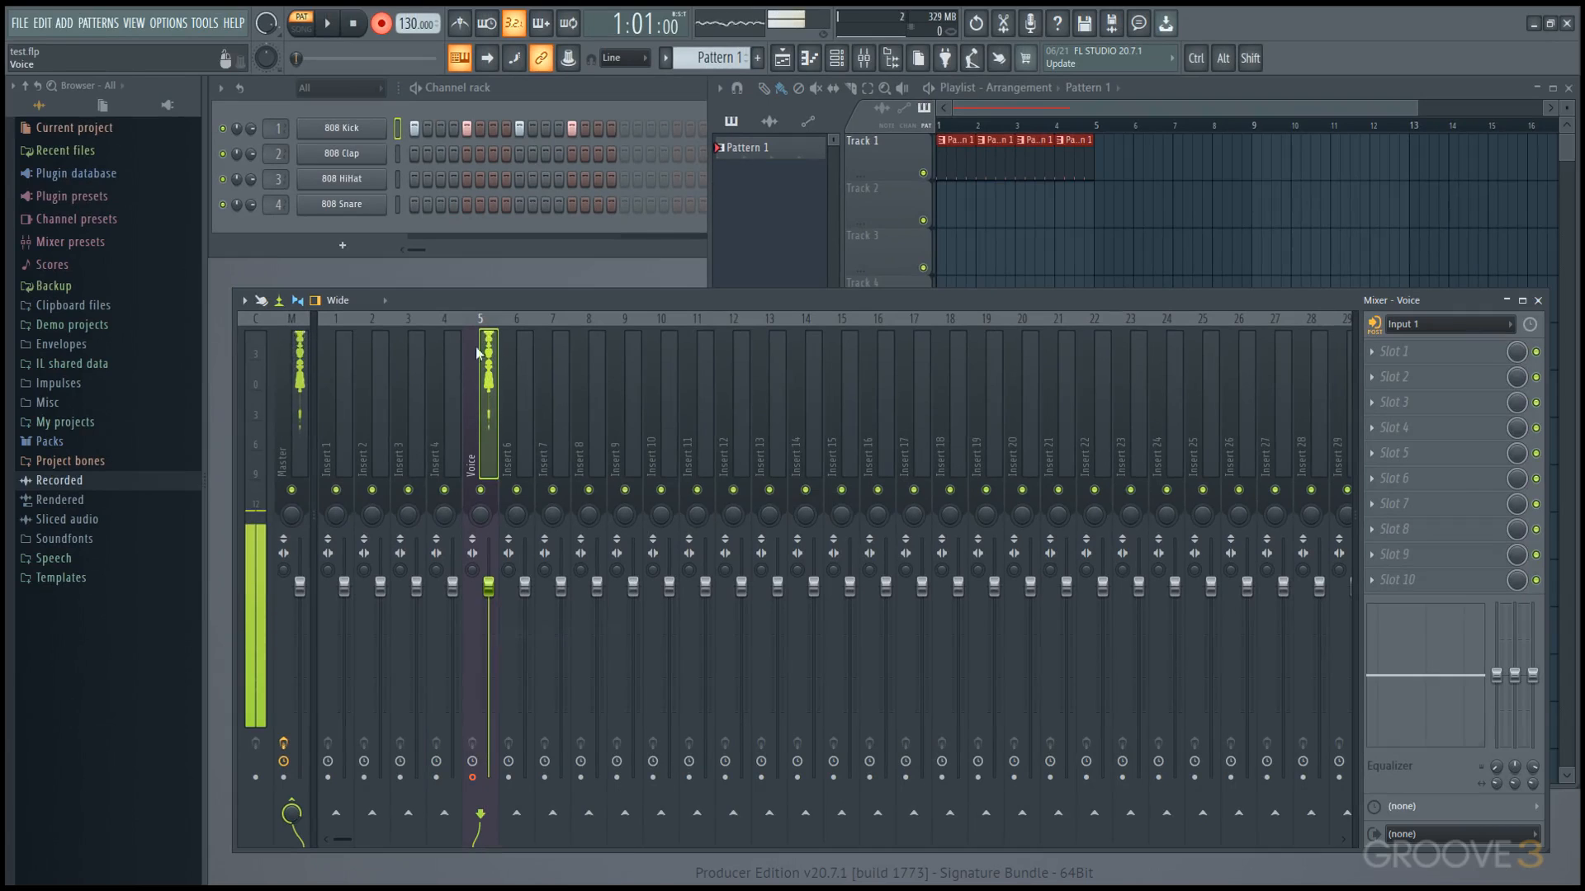
Record the Voice track's audio into the playlist as an audio clip over the kick pattern, and stop the recording
{"action": "left_click", "coordinate": [382, 24]}
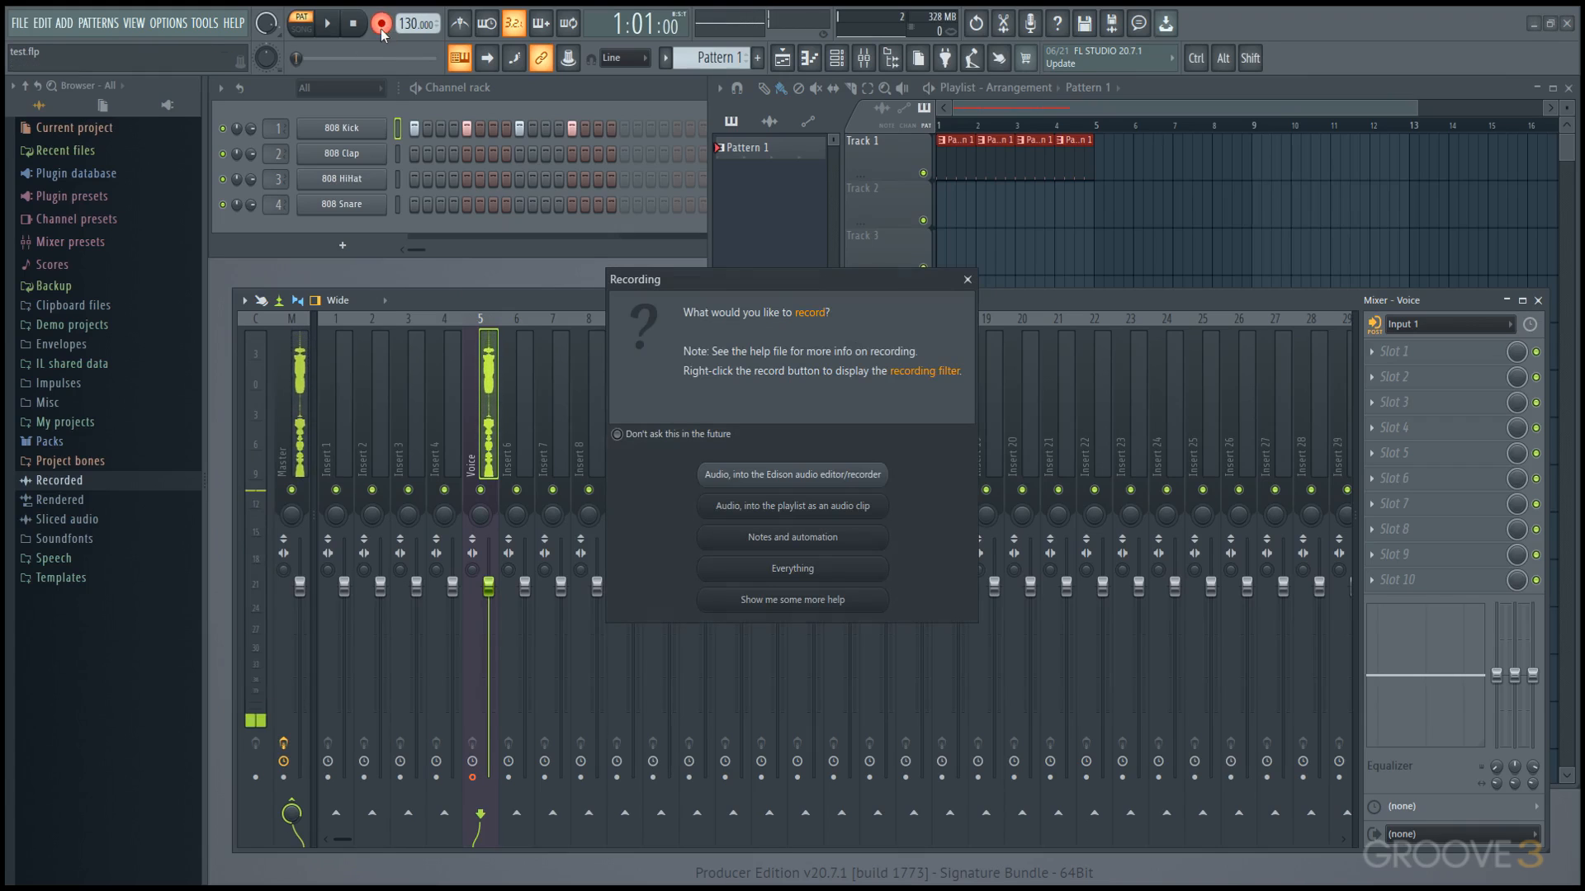
{"action": "left_click", "coordinate": [842, 512]}
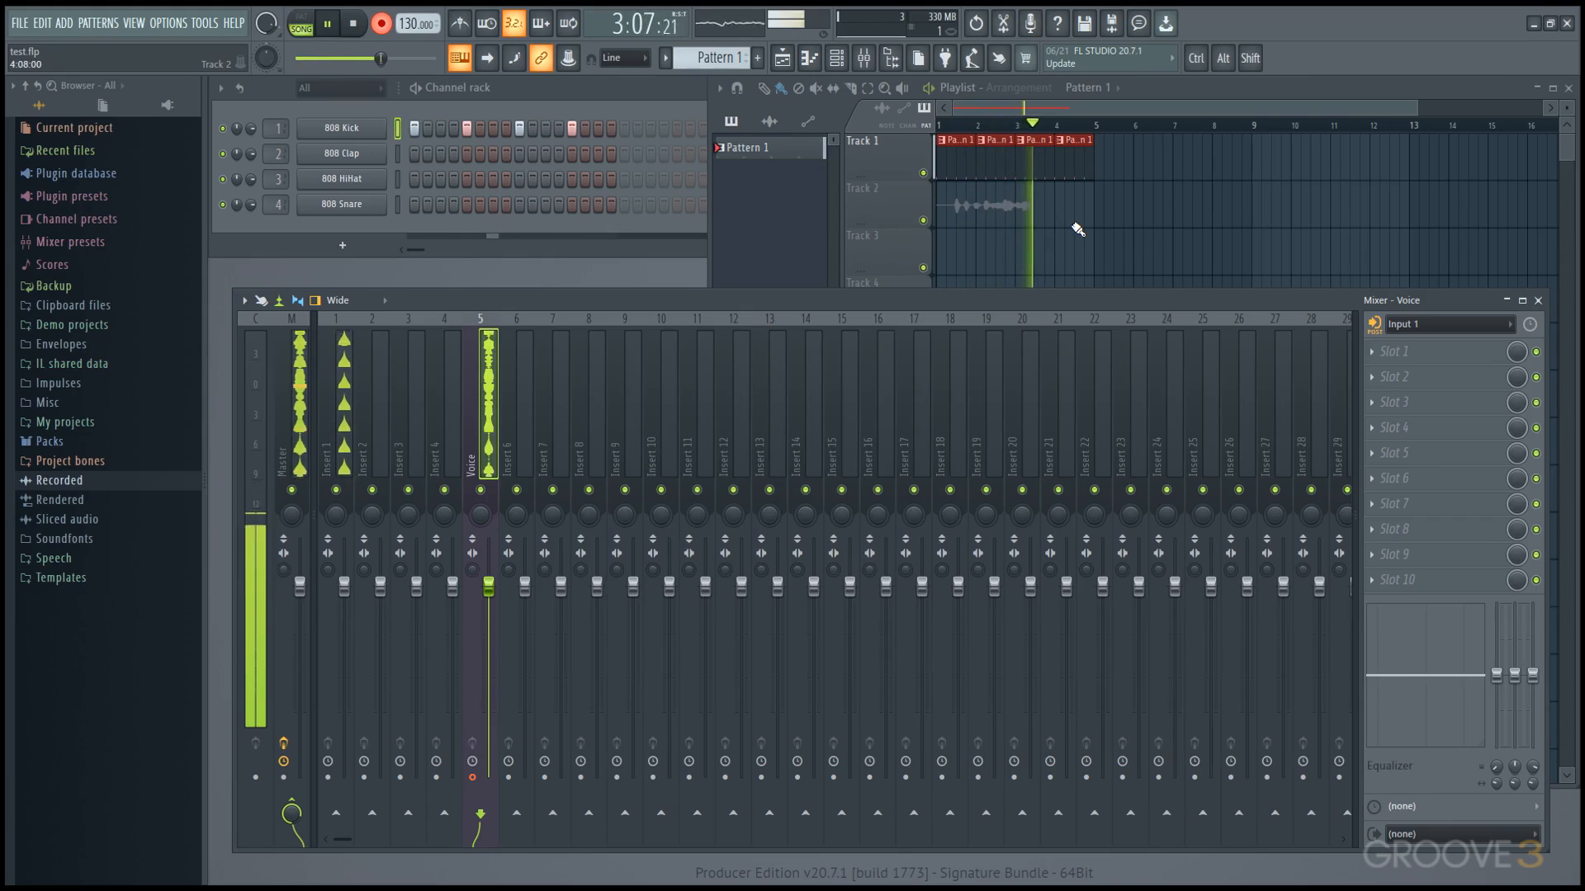
{"action": "key", "text": "space"}
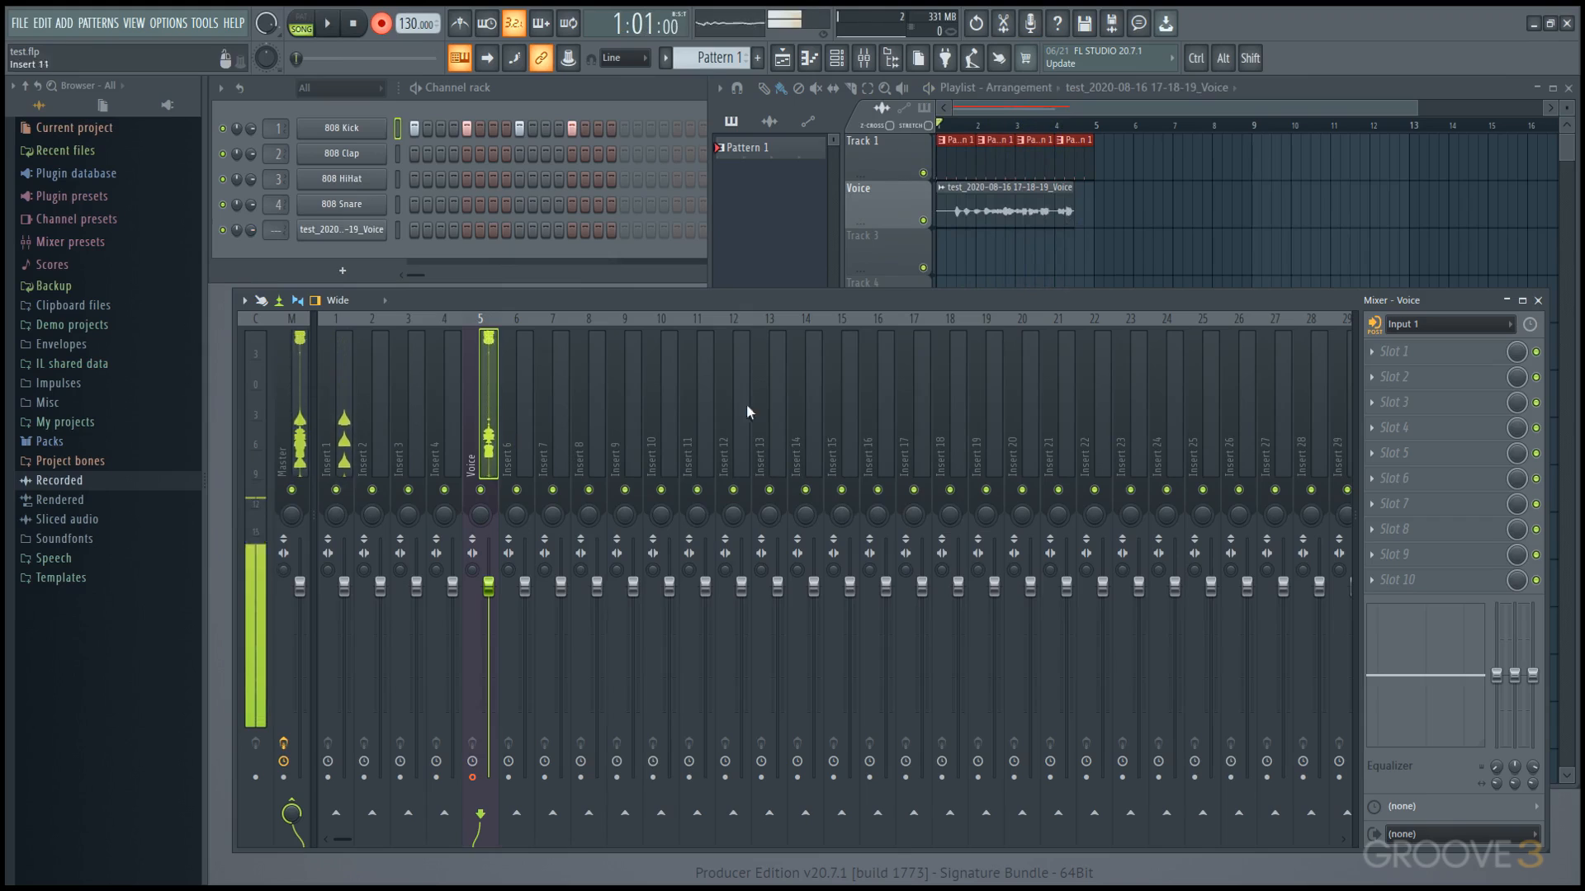
Open the sample settings of the recorded Voice clip, and lower the Voice mixer track's volume to its minimum
{"action": "double_click", "coordinate": [988, 216]}
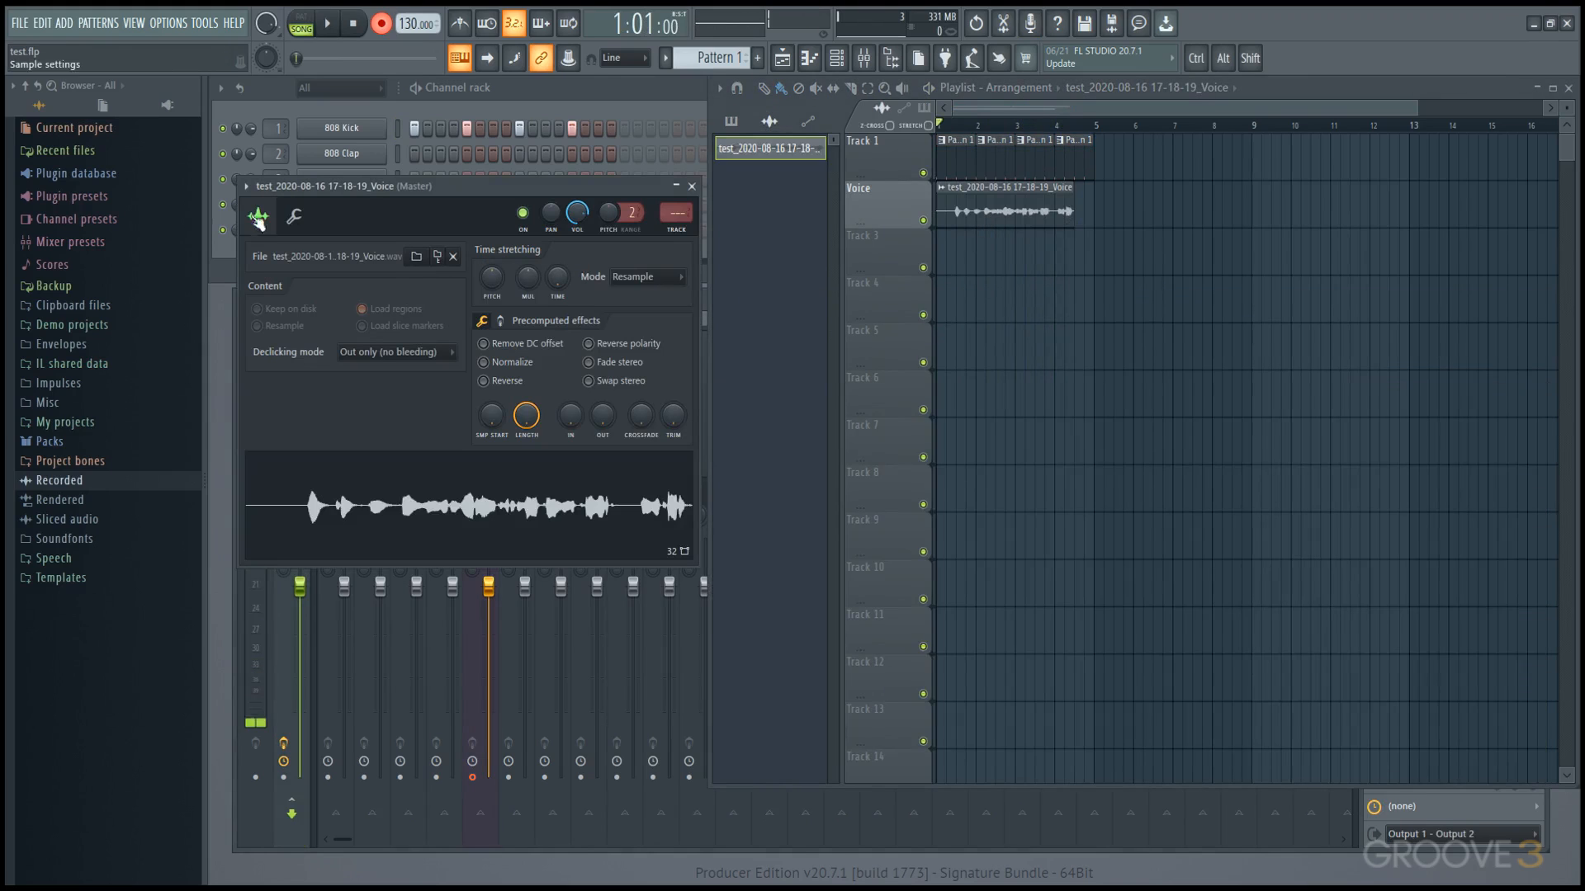
{"action": "left_click", "coordinate": [676, 230]}
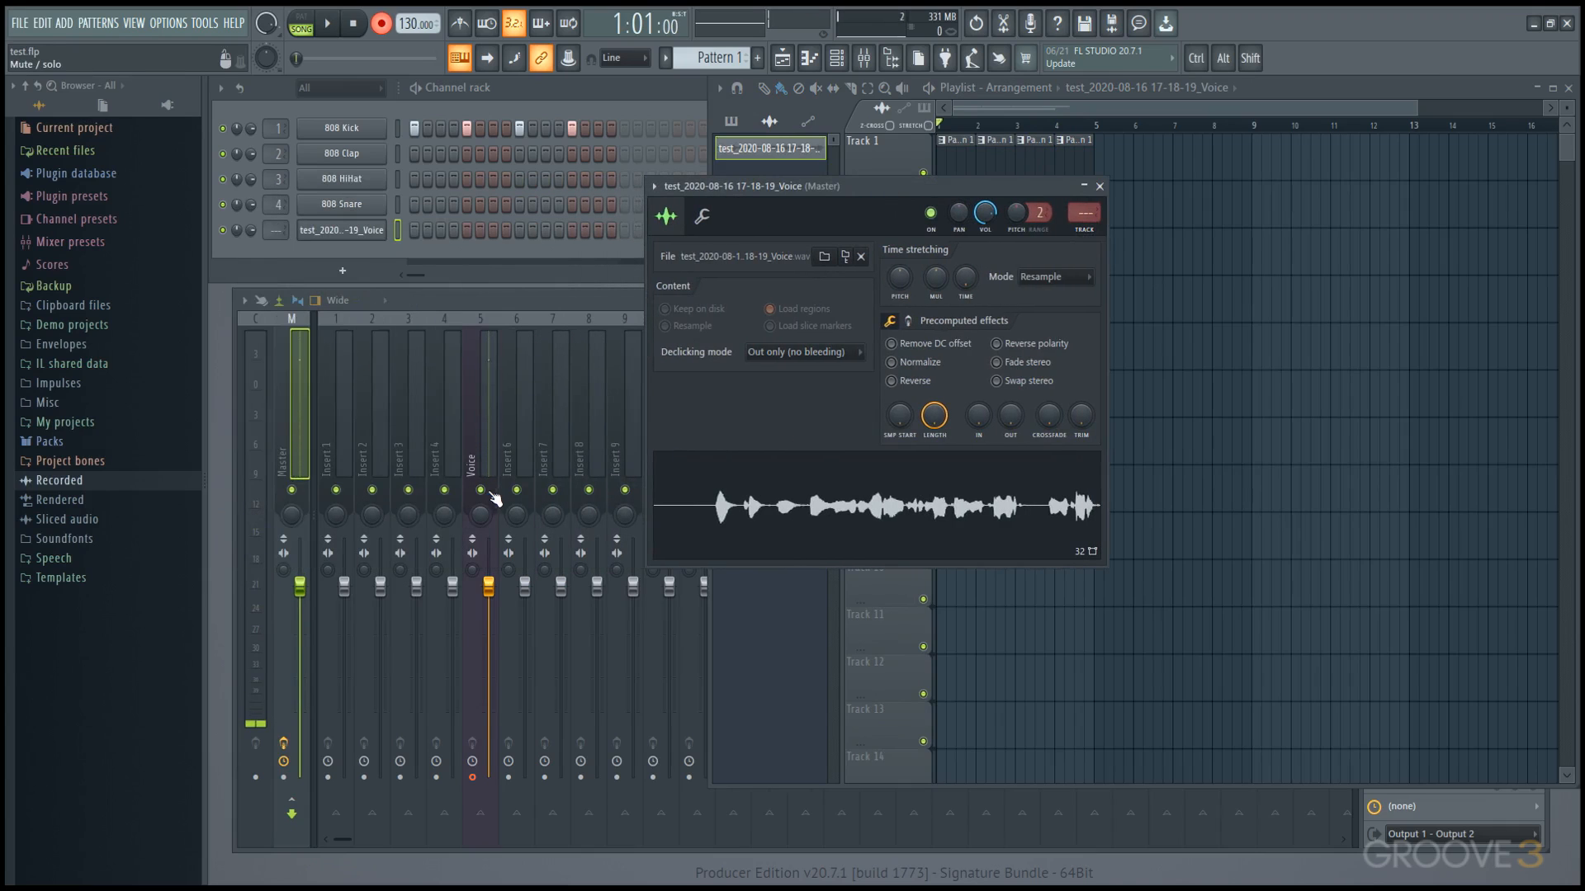
{"action": "left_click", "coordinate": [489, 492]}
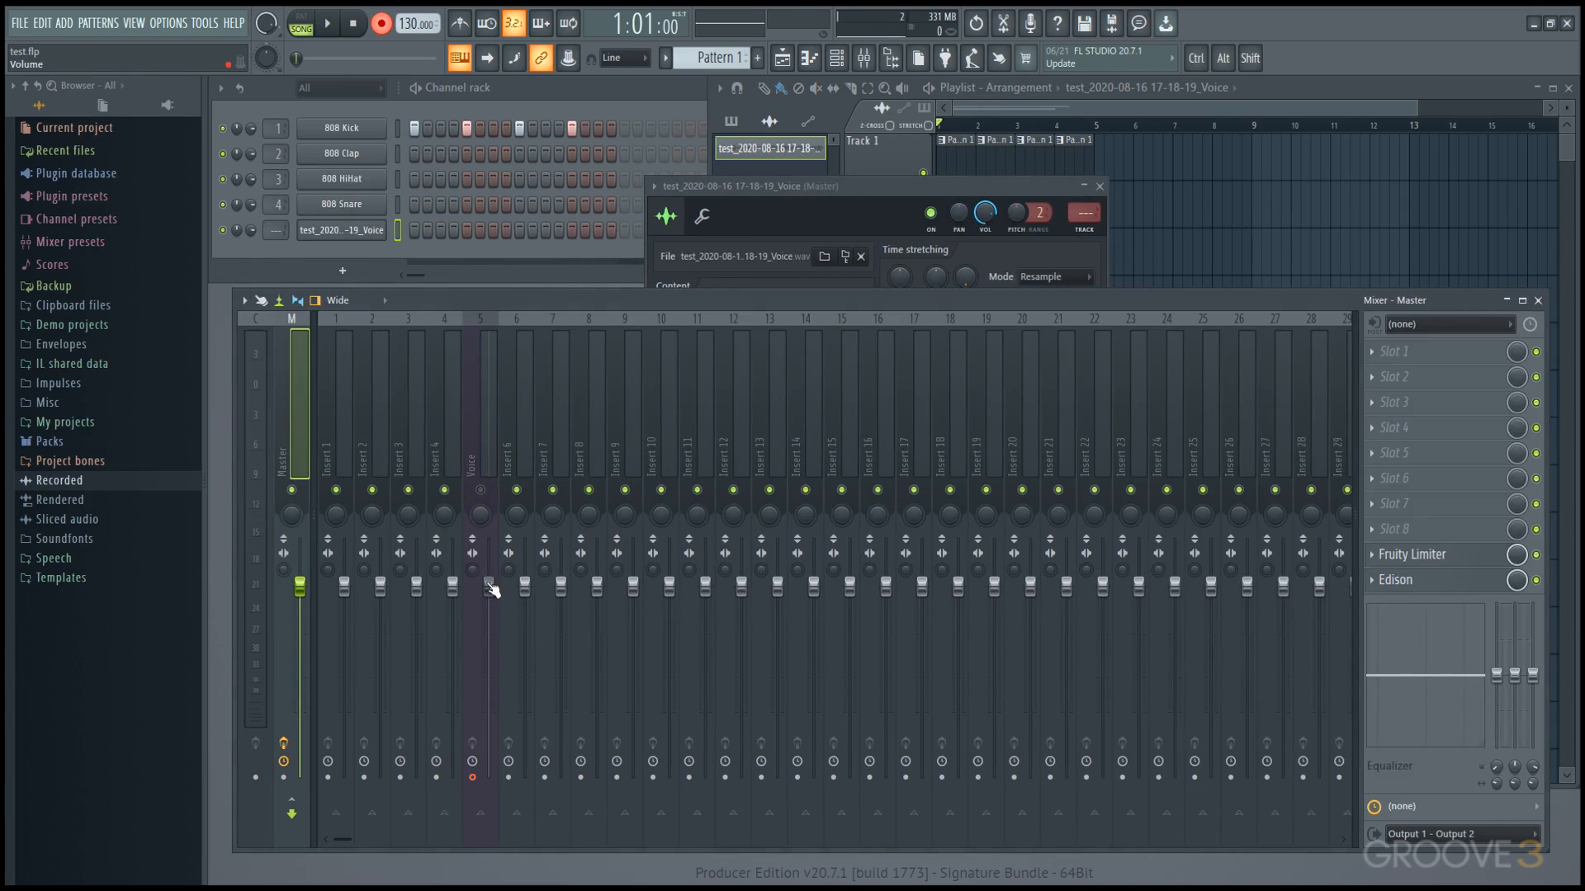
{"action": "left_click_drag", "start_coordinate": [490, 588], "coordinate": [490, 776]}
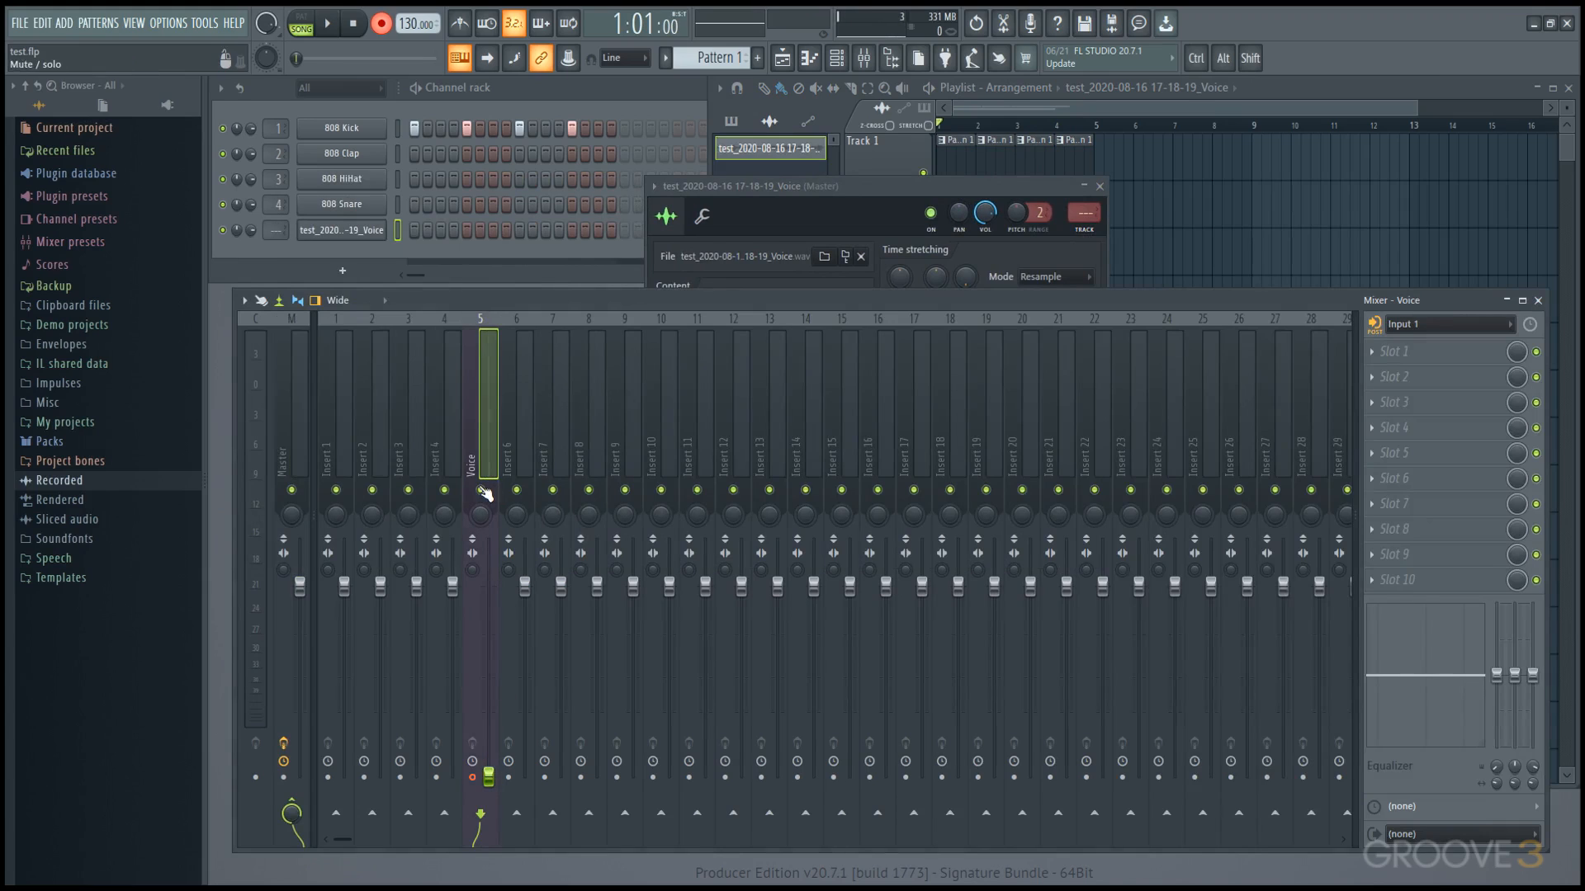
Slice the recorded Voice audio clip in the playlist at about 2:11
{"action": "left_click", "coordinate": [1047, 112]}
{"action": "scroll", "coordinate": [986, 235], "scroll_direction": "up", "scroll_amount": 5}
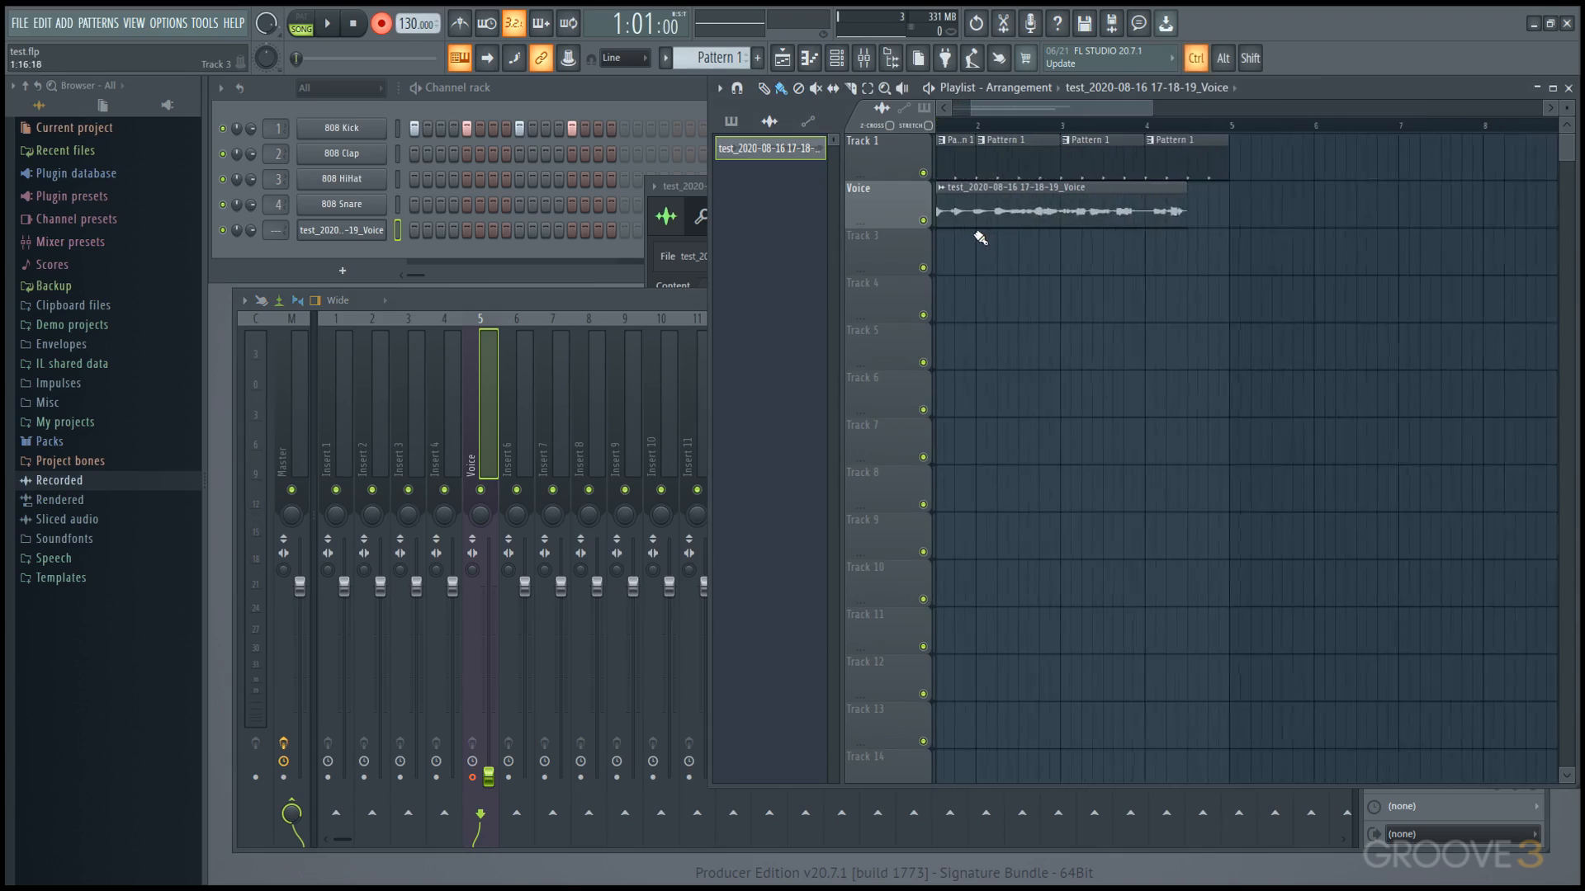
{"action": "left_click_drag", "start_coordinate": [1073, 218], "coordinate": [1063, 177]}
{"action": "scroll", "coordinate": [1032, 221], "scroll_direction": "down", "scroll_amount": 2}
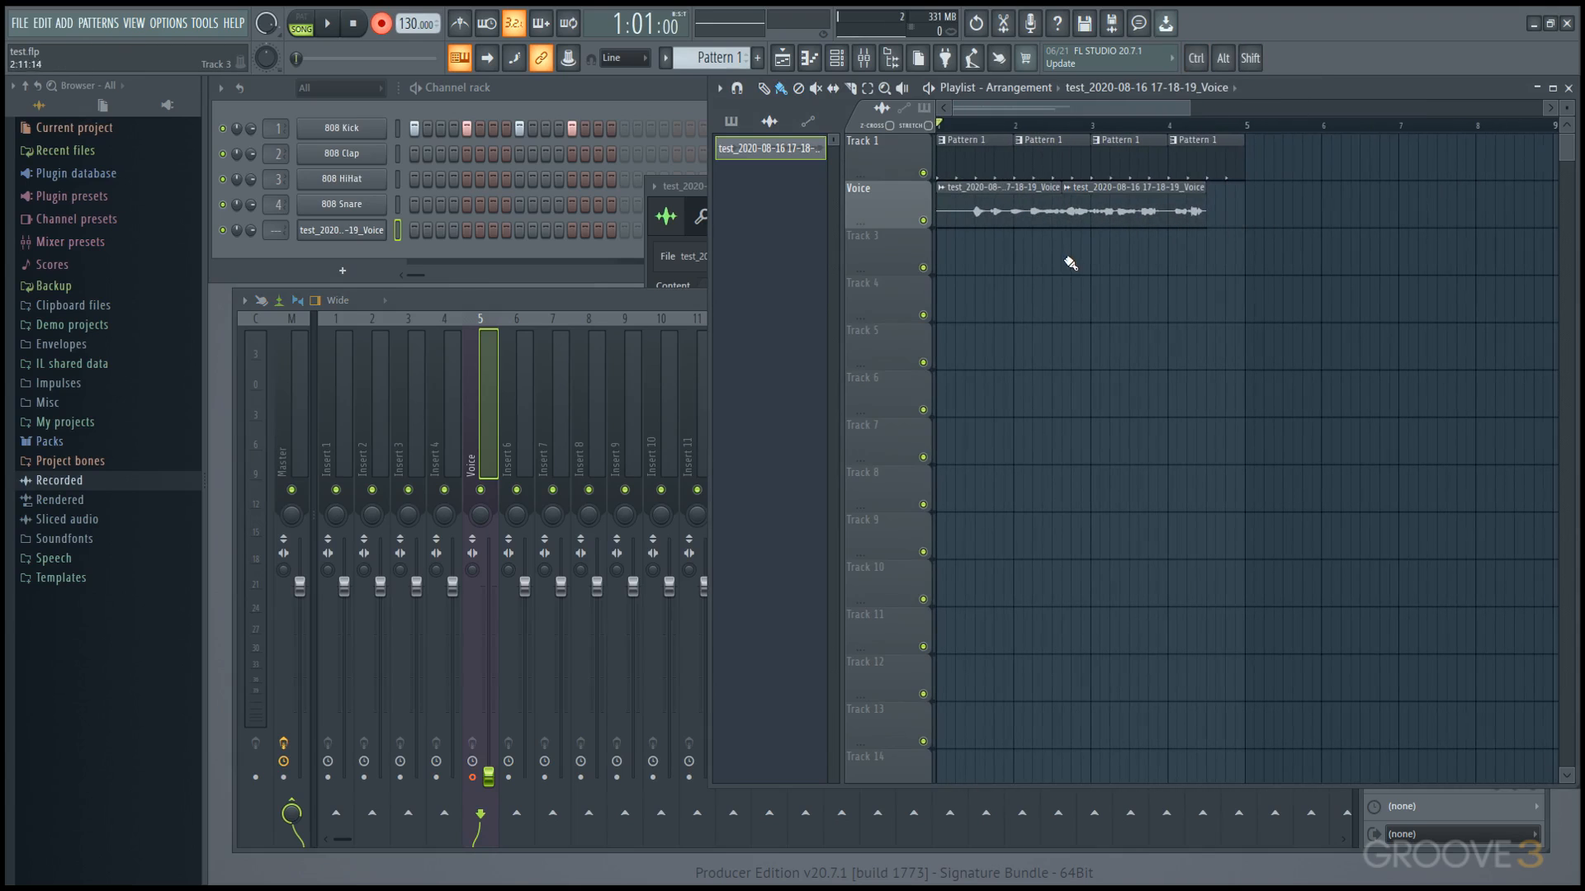
Locate the sliced Voice clip's audio file in the browser, and open the Recorded folder in File Explorer
{"action": "double_click", "coordinate": [1089, 206]}
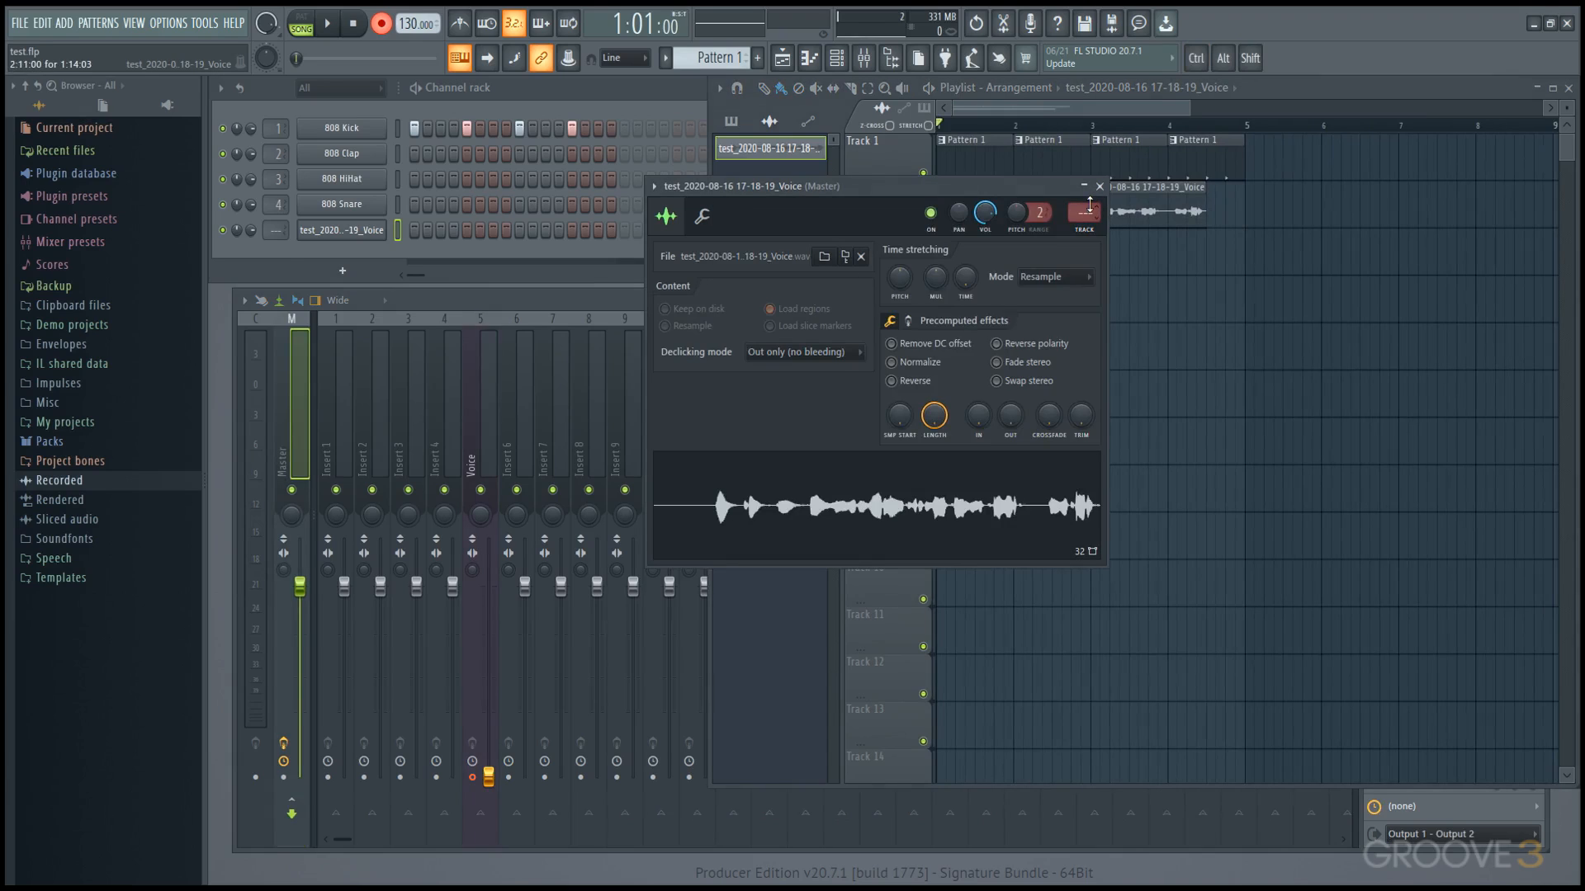
{"action": "left_click", "coordinate": [846, 256]}
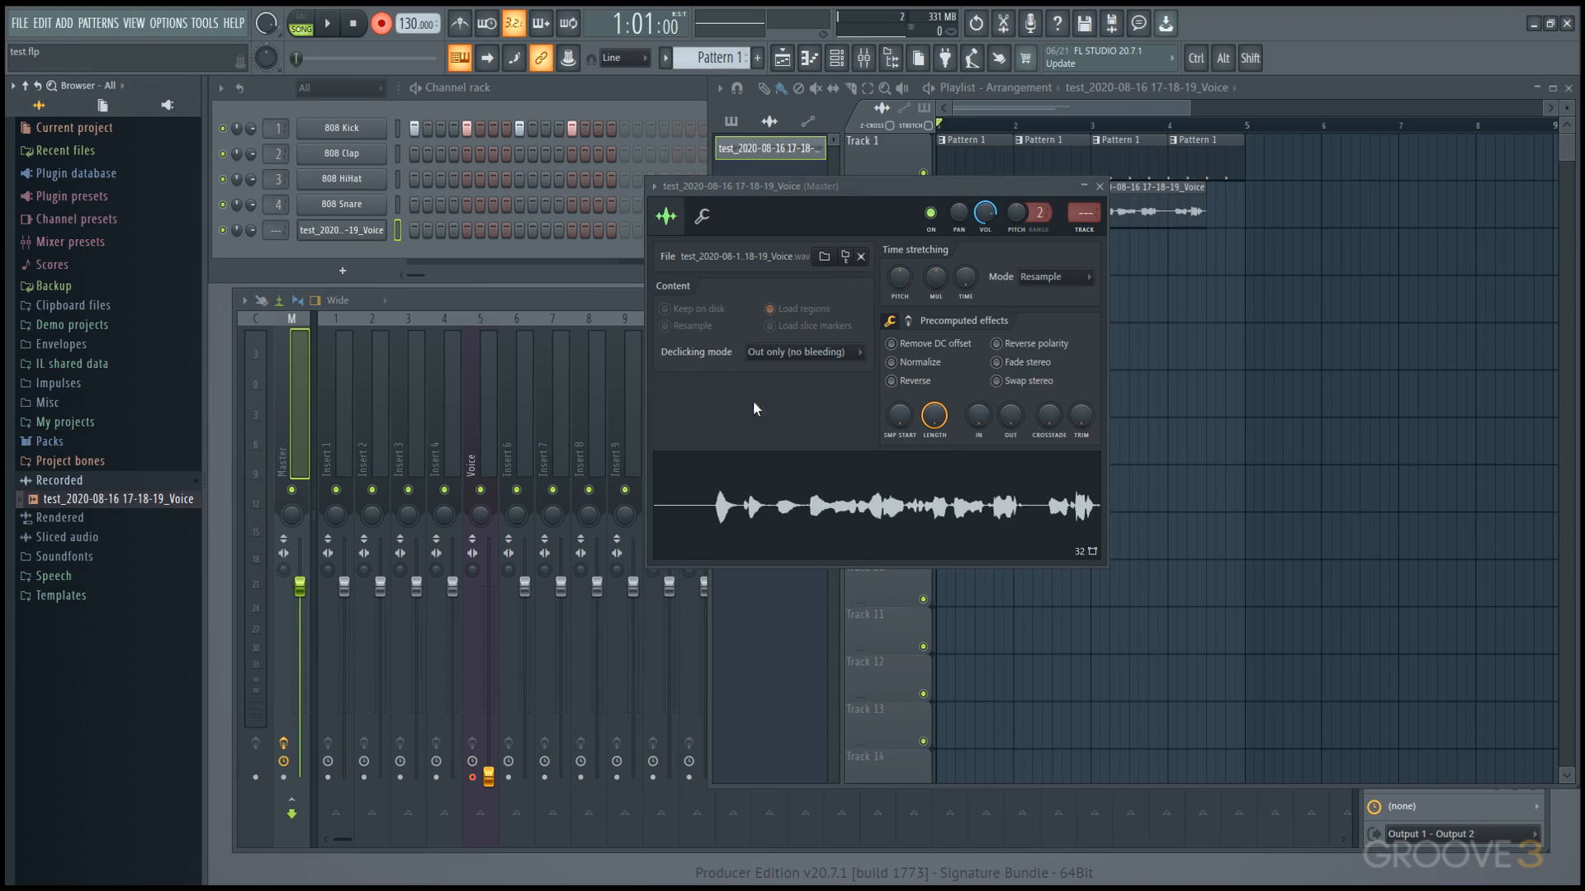
{"action": "right_click", "coordinate": [119, 482]}
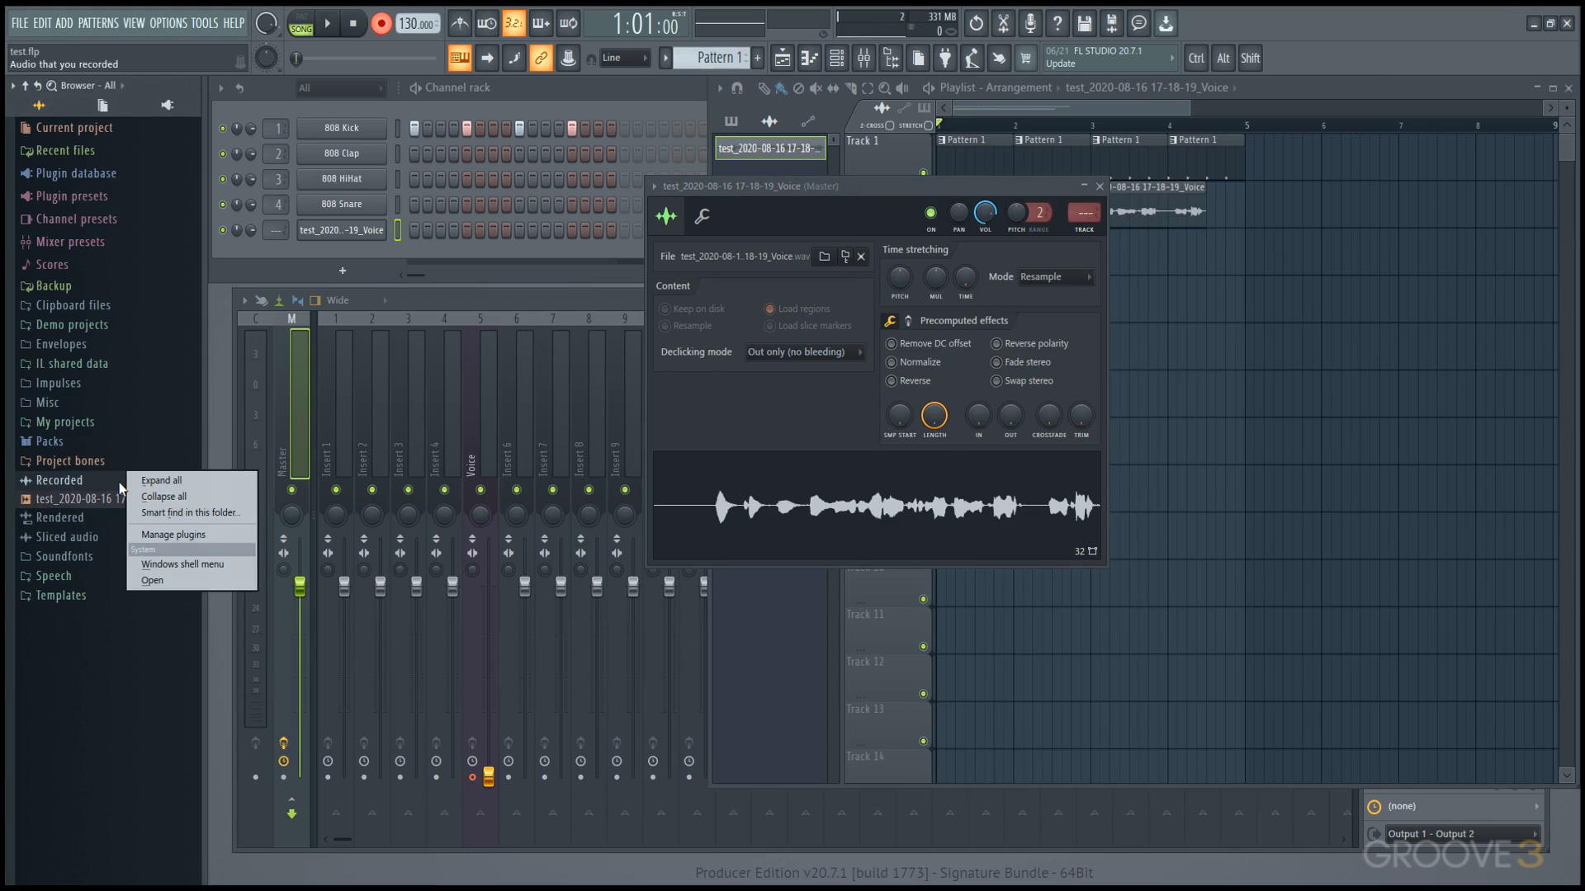
{"action": "left_click", "coordinate": [195, 578]}
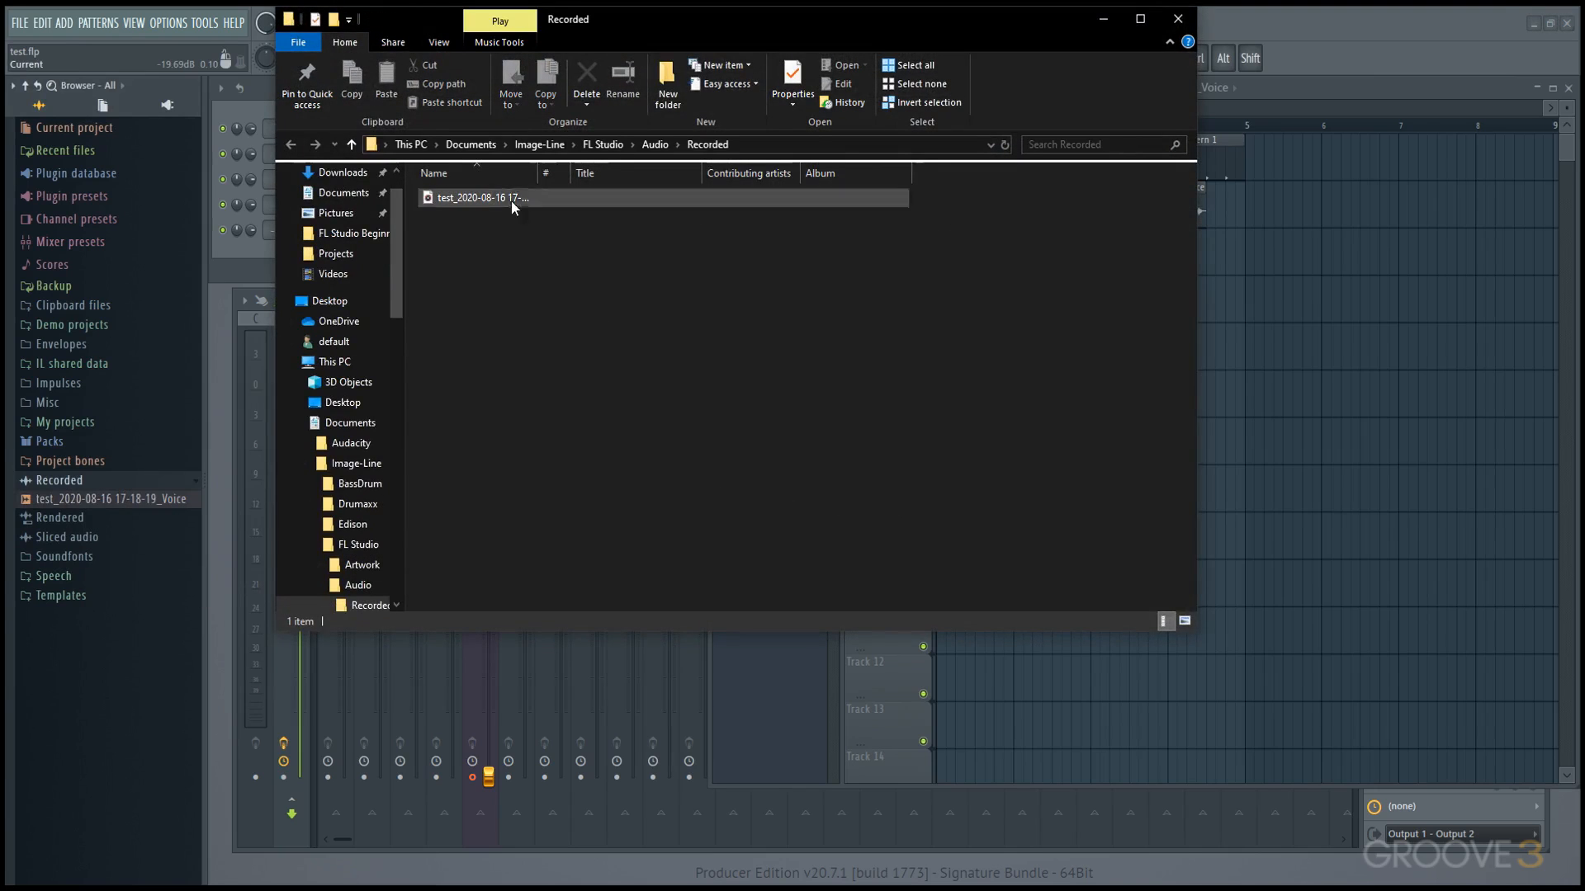
Widen the Name column to show the full file name, and close the Recorded folder window and the clip's sample settings
{"action": "double_click", "coordinate": [537, 172]}
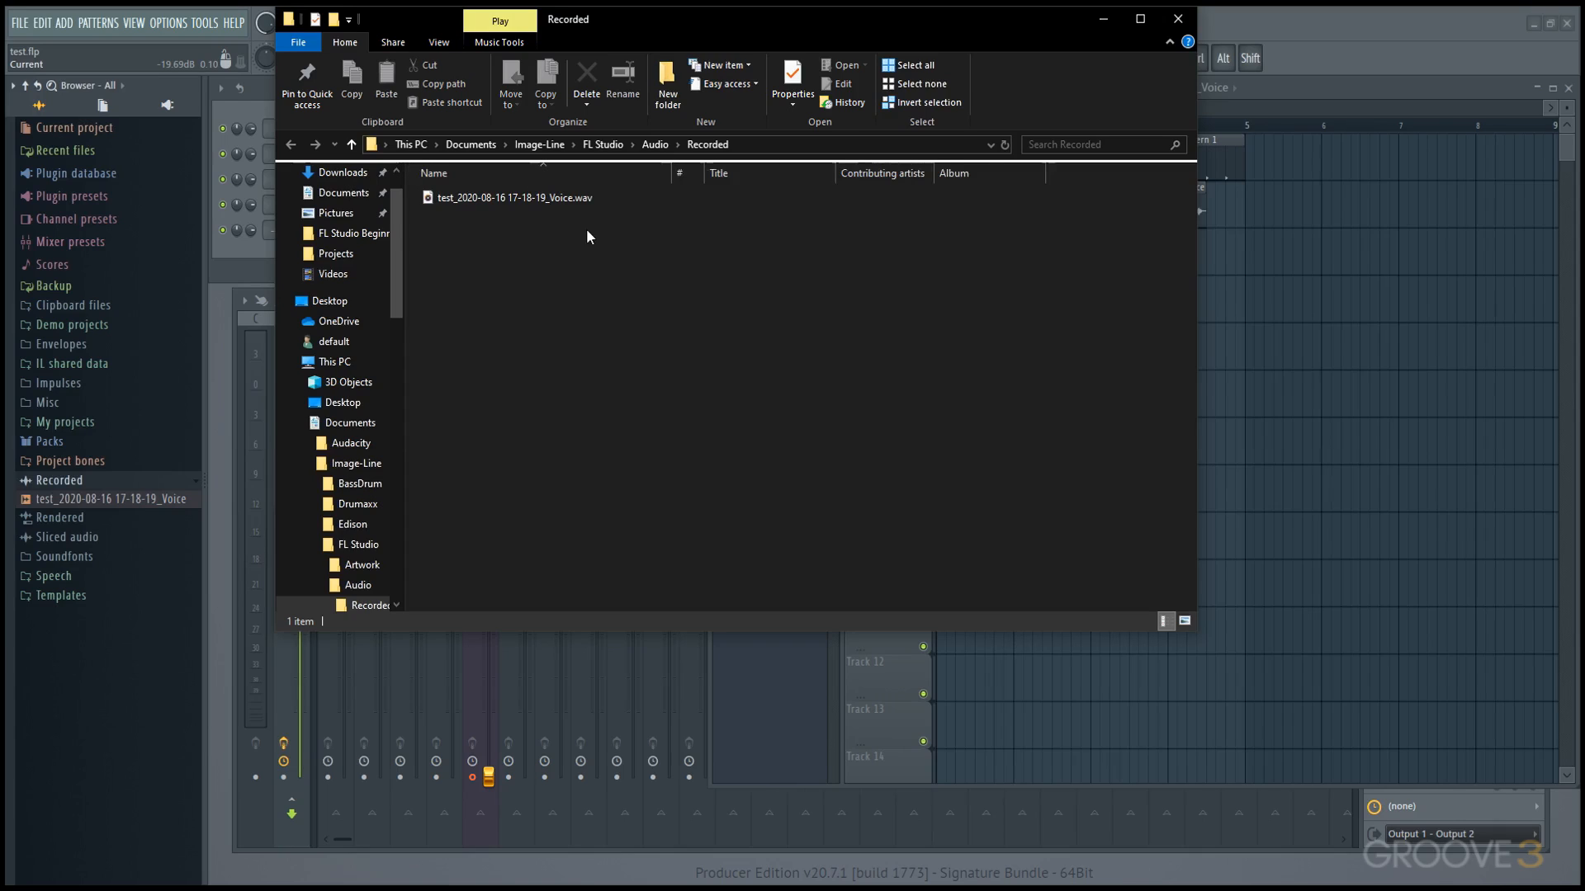
{"action": "left_click", "coordinate": [1178, 18]}
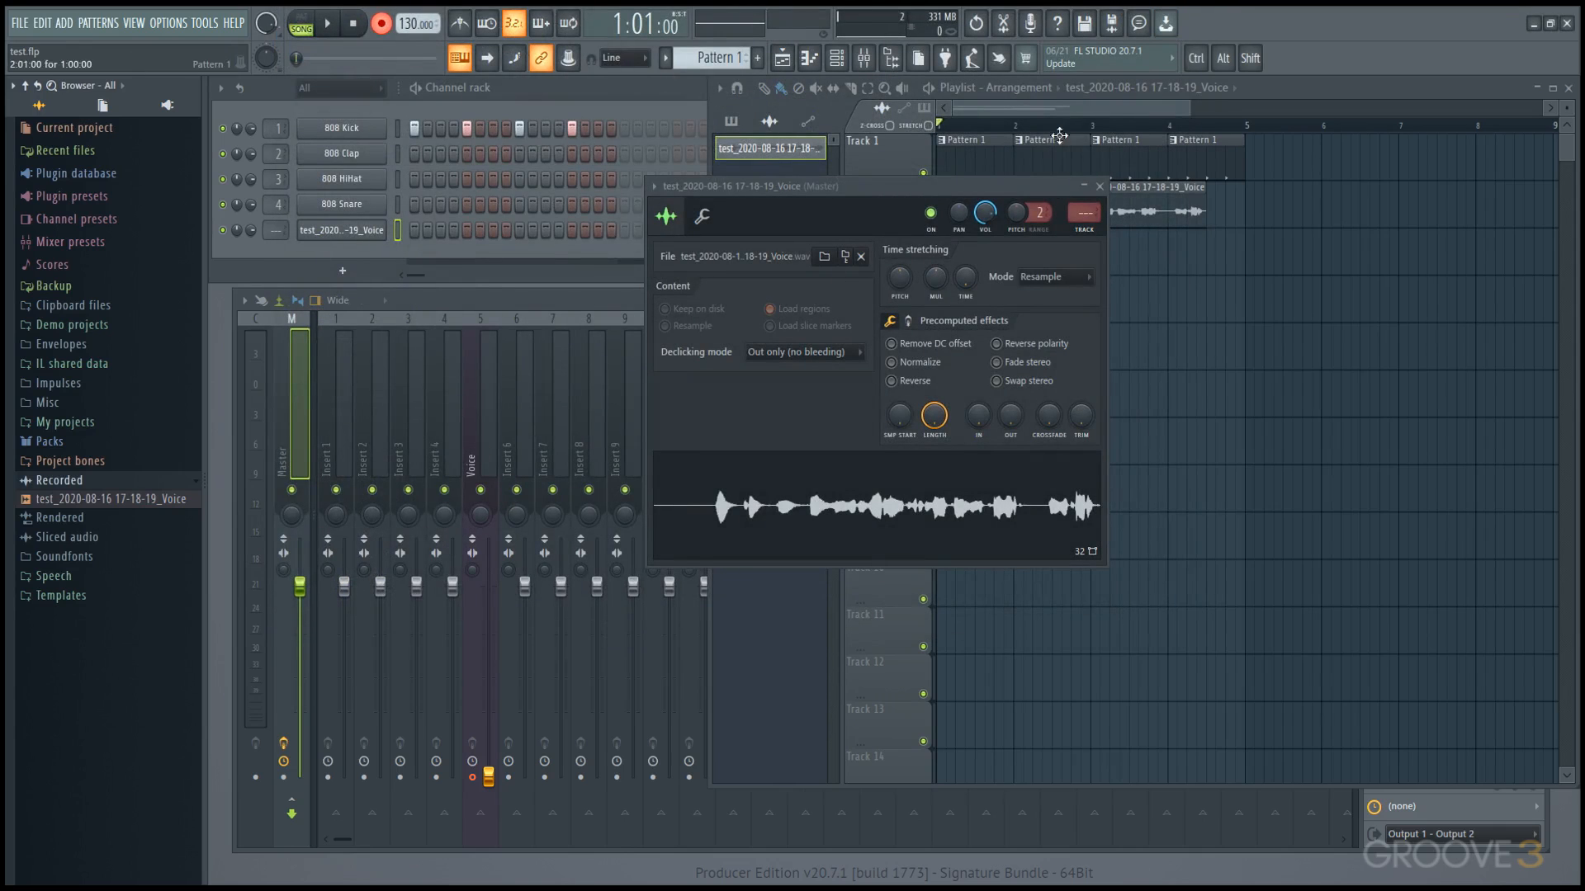
{"action": "left_click", "coordinate": [1099, 185]}
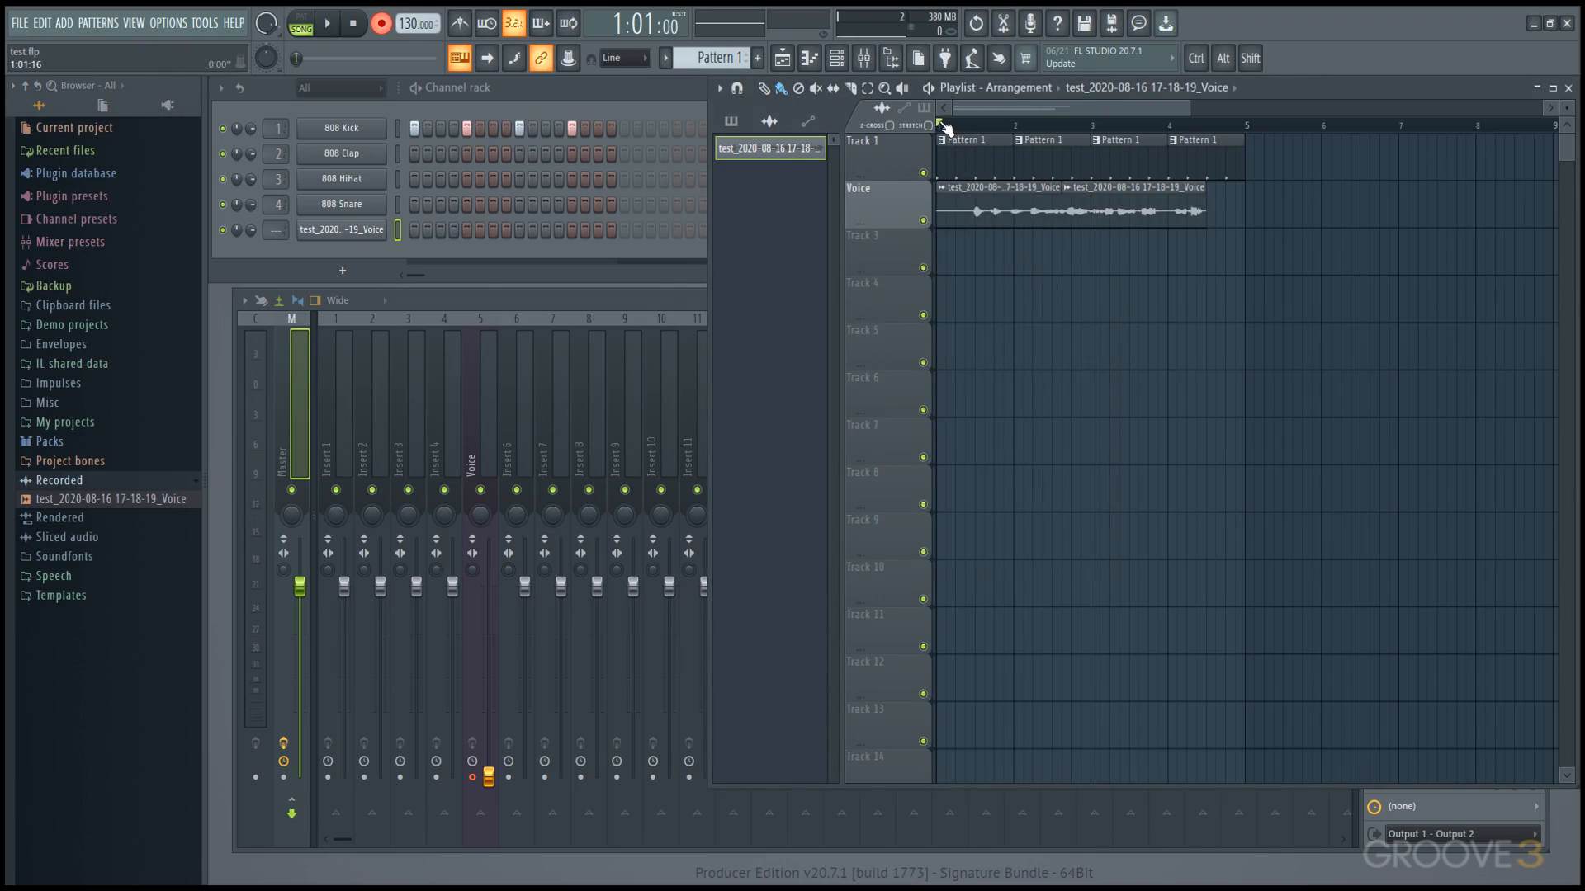
Move the playlist playhead to 2:15, and reset the Voice mixer track's volume to its default level
{"action": "left_click", "coordinate": [1080, 128]}
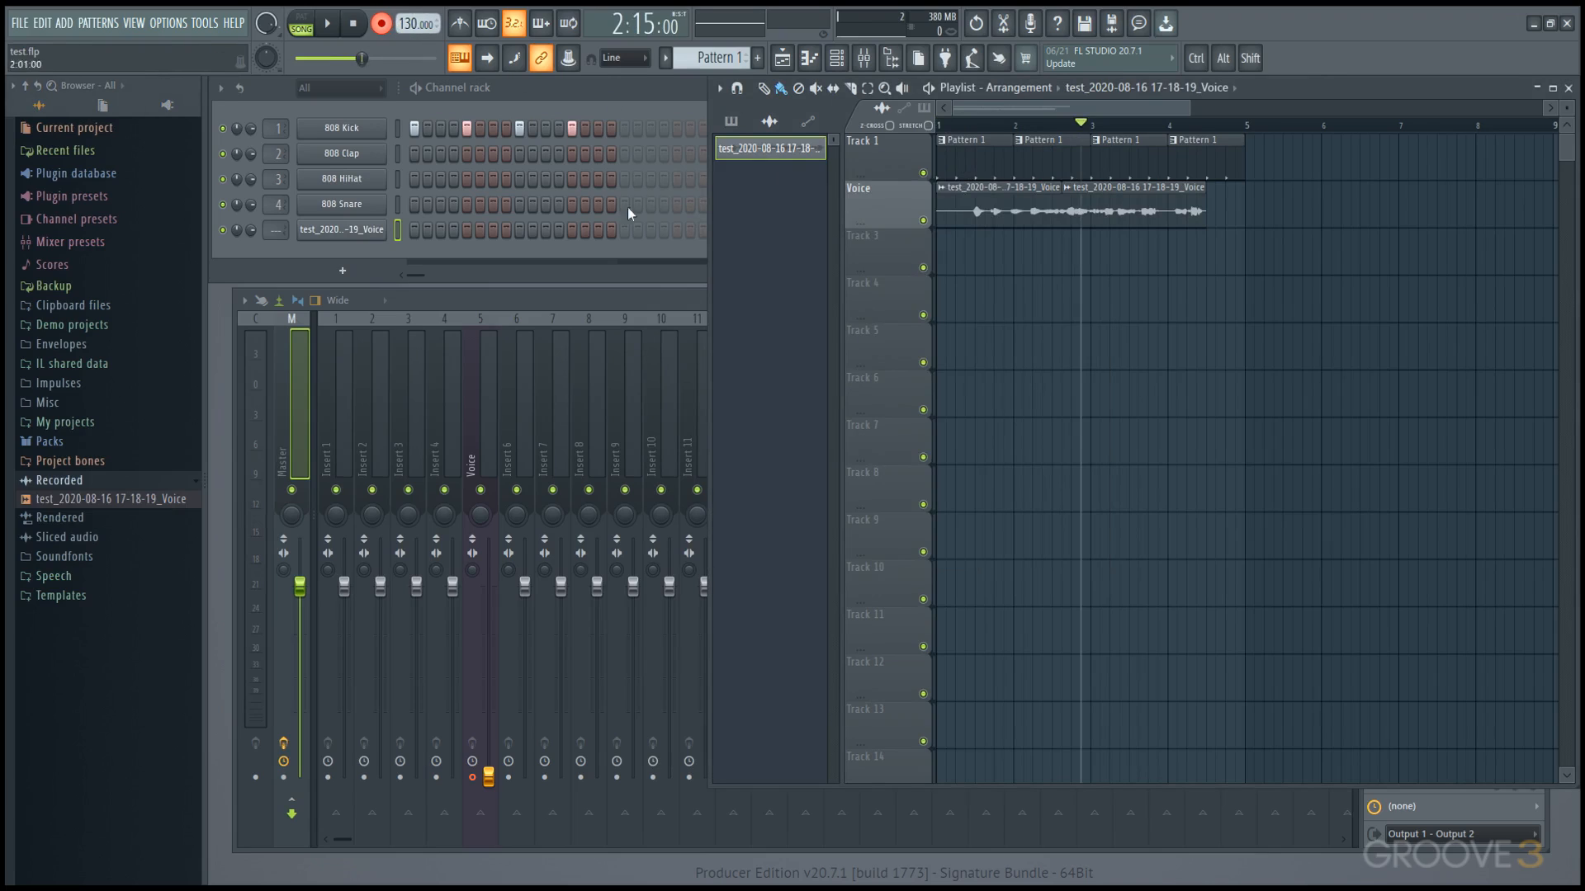
{"action": "left_click", "coordinate": [488, 771]}
{"action": "right_click", "coordinate": [488, 770]}
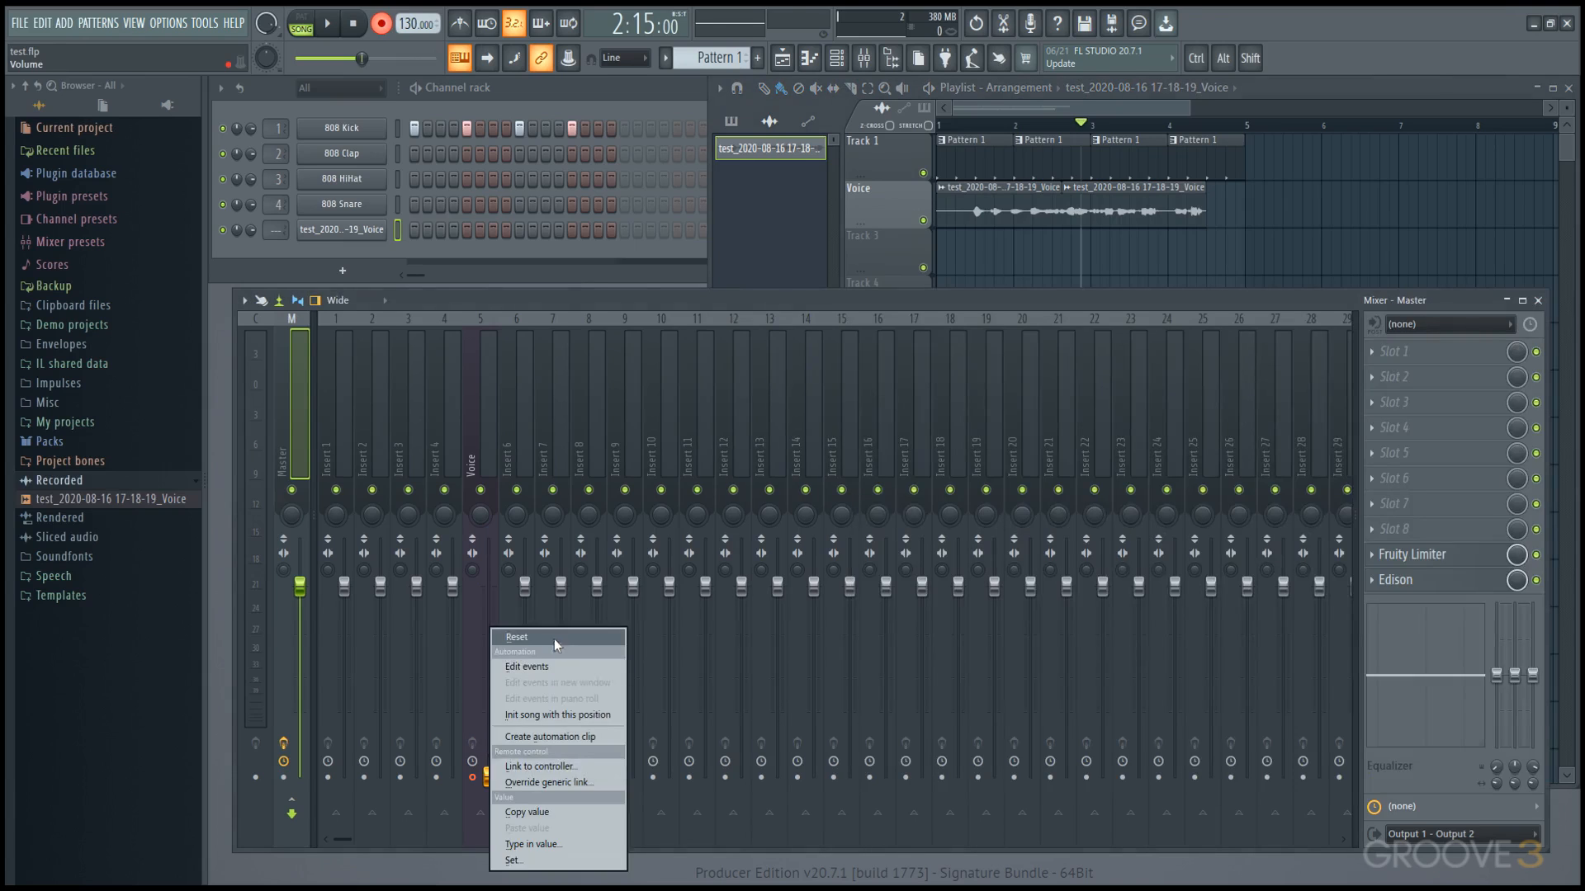
{"action": "left_click", "coordinate": [553, 639]}
{"action": "left_click", "coordinate": [468, 367]}
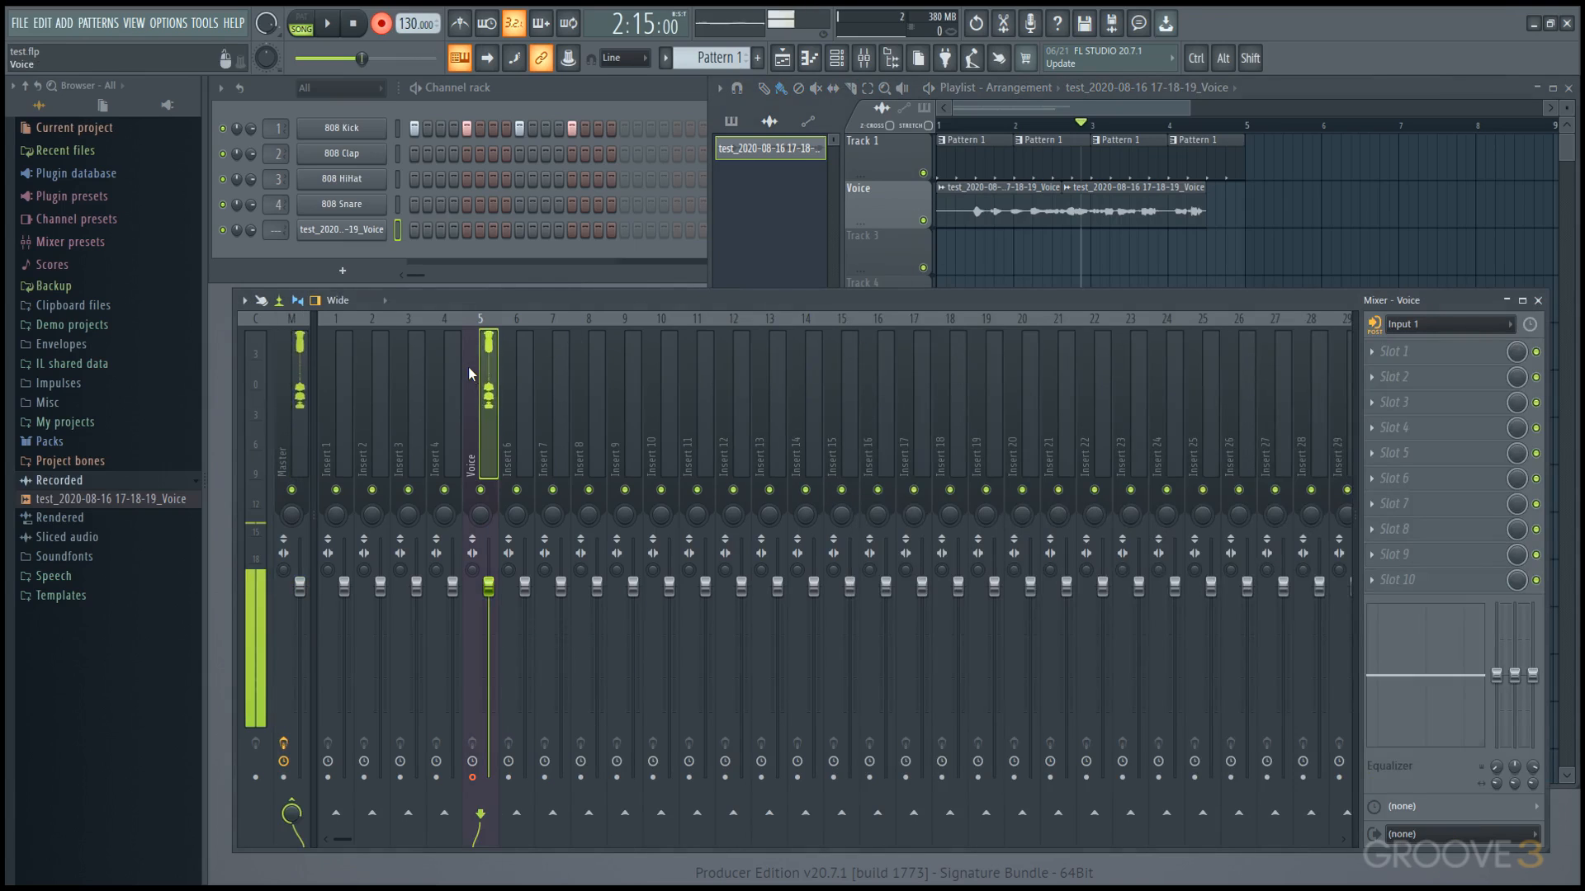
Record a second Voice audio clip into the playlist from the playhead, and stop once it extends past bar 4
{"action": "left_click", "coordinate": [1032, 110]}
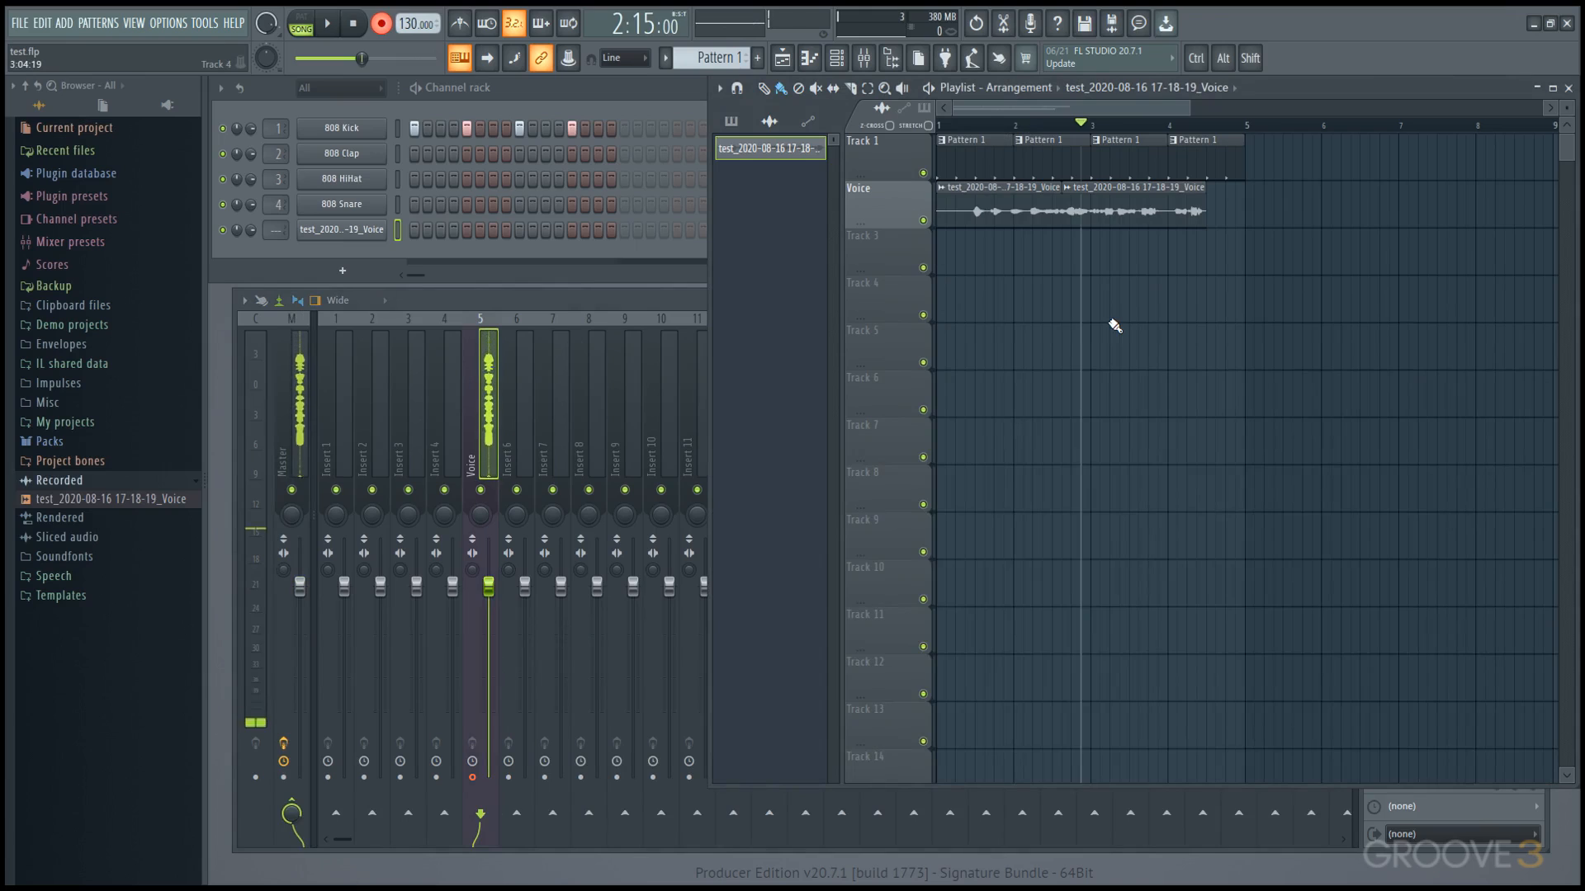
{"action": "key", "text": "space"}
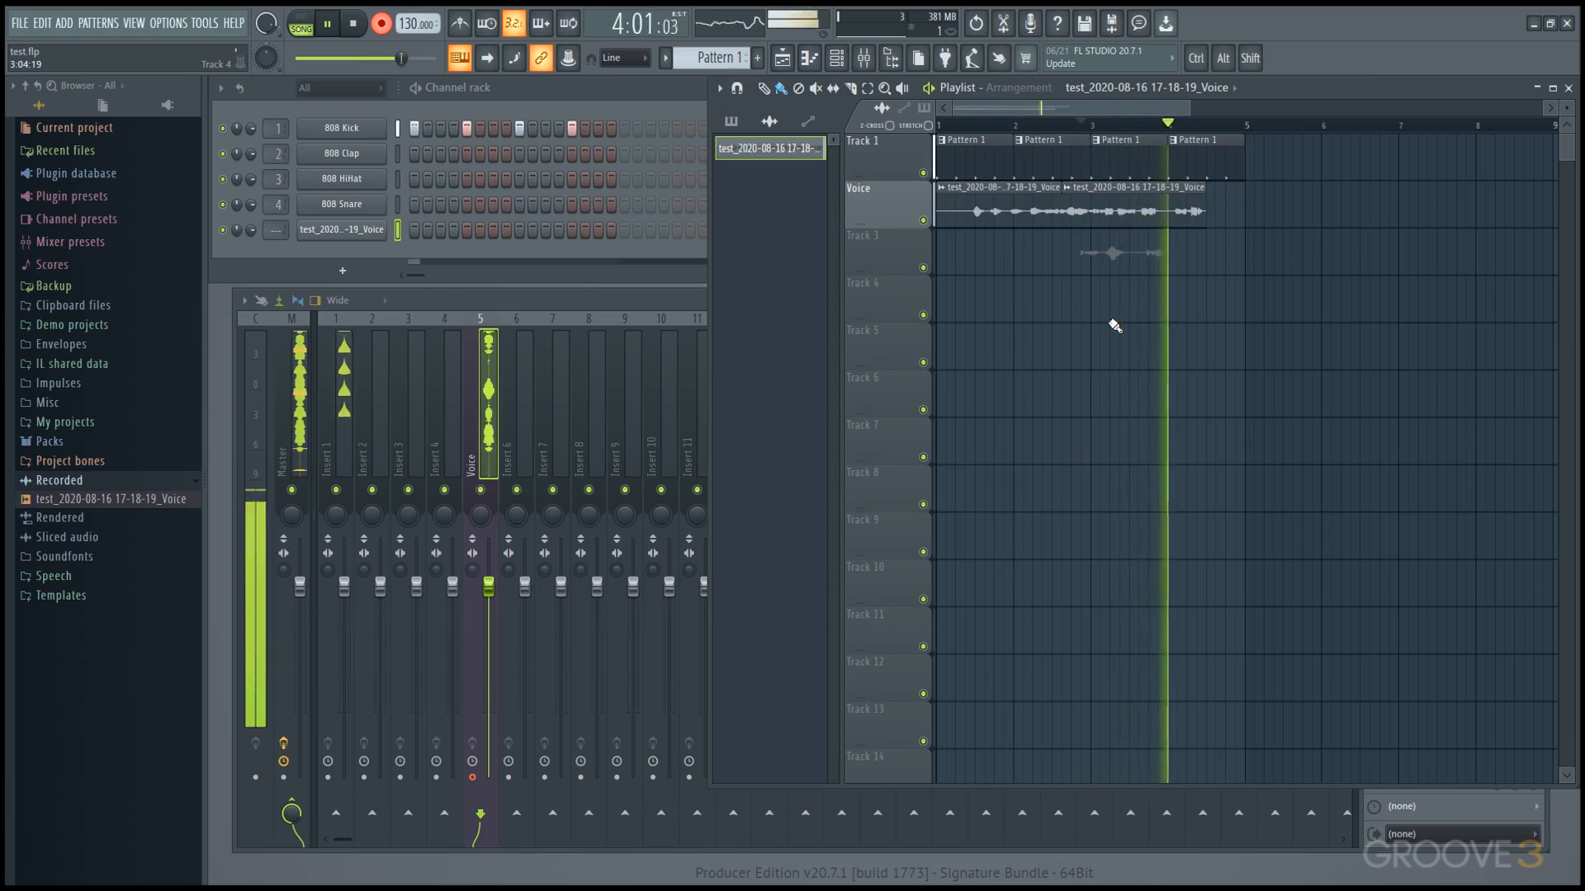
{"action": "key", "text": "space"}
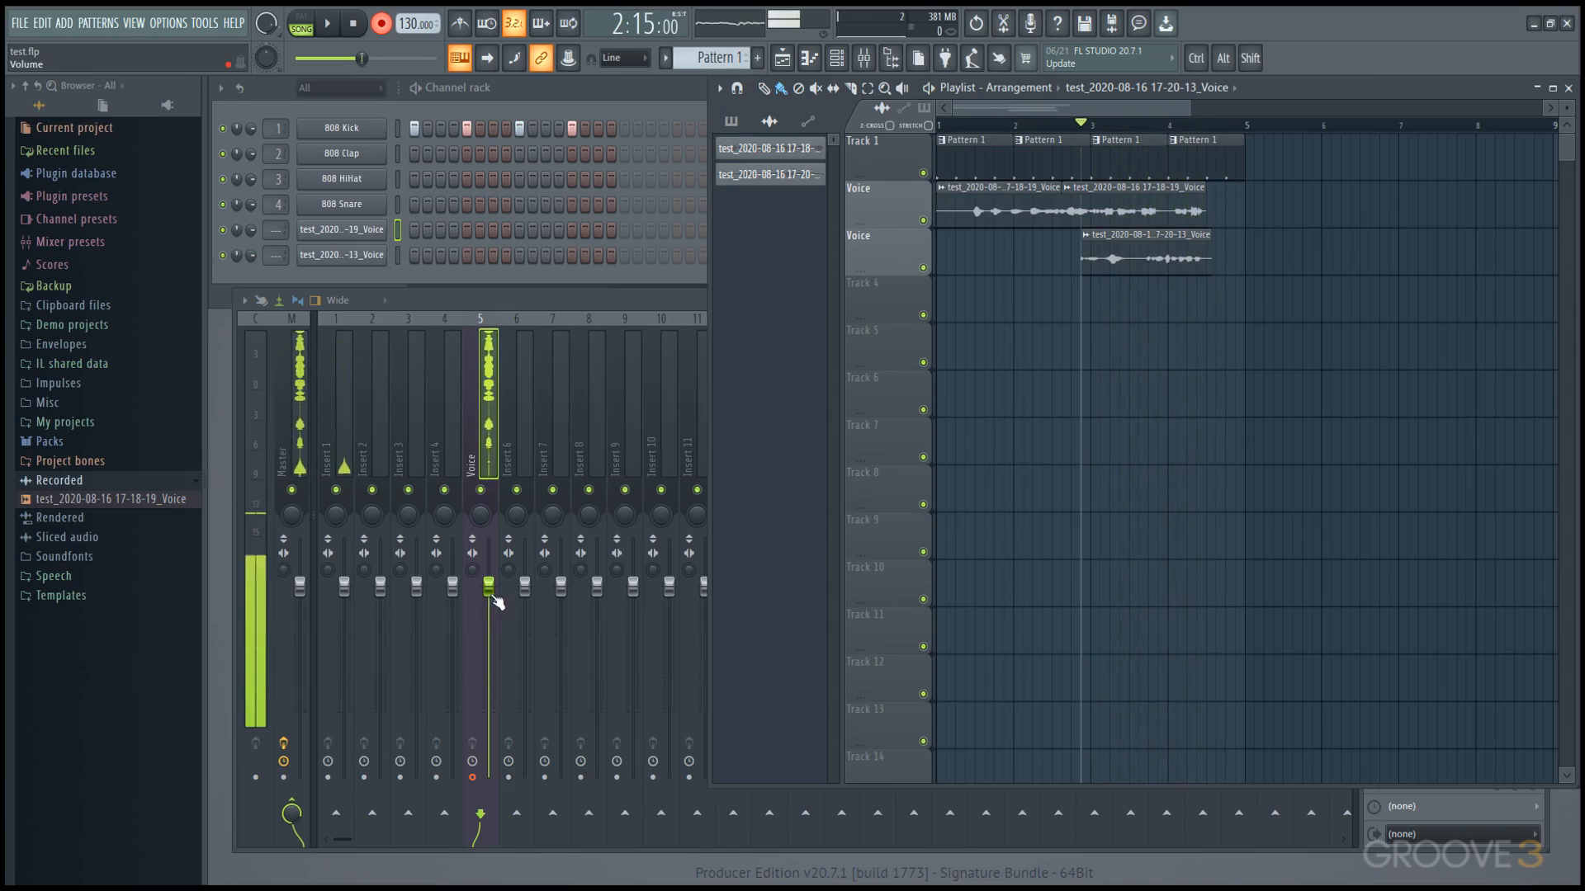
Lower the Voice mixer track's volume to its minimum, and mute both Voice tracks in the playlist
{"action": "left_click_drag", "start_coordinate": [492, 598], "coordinate": [493, 771]}
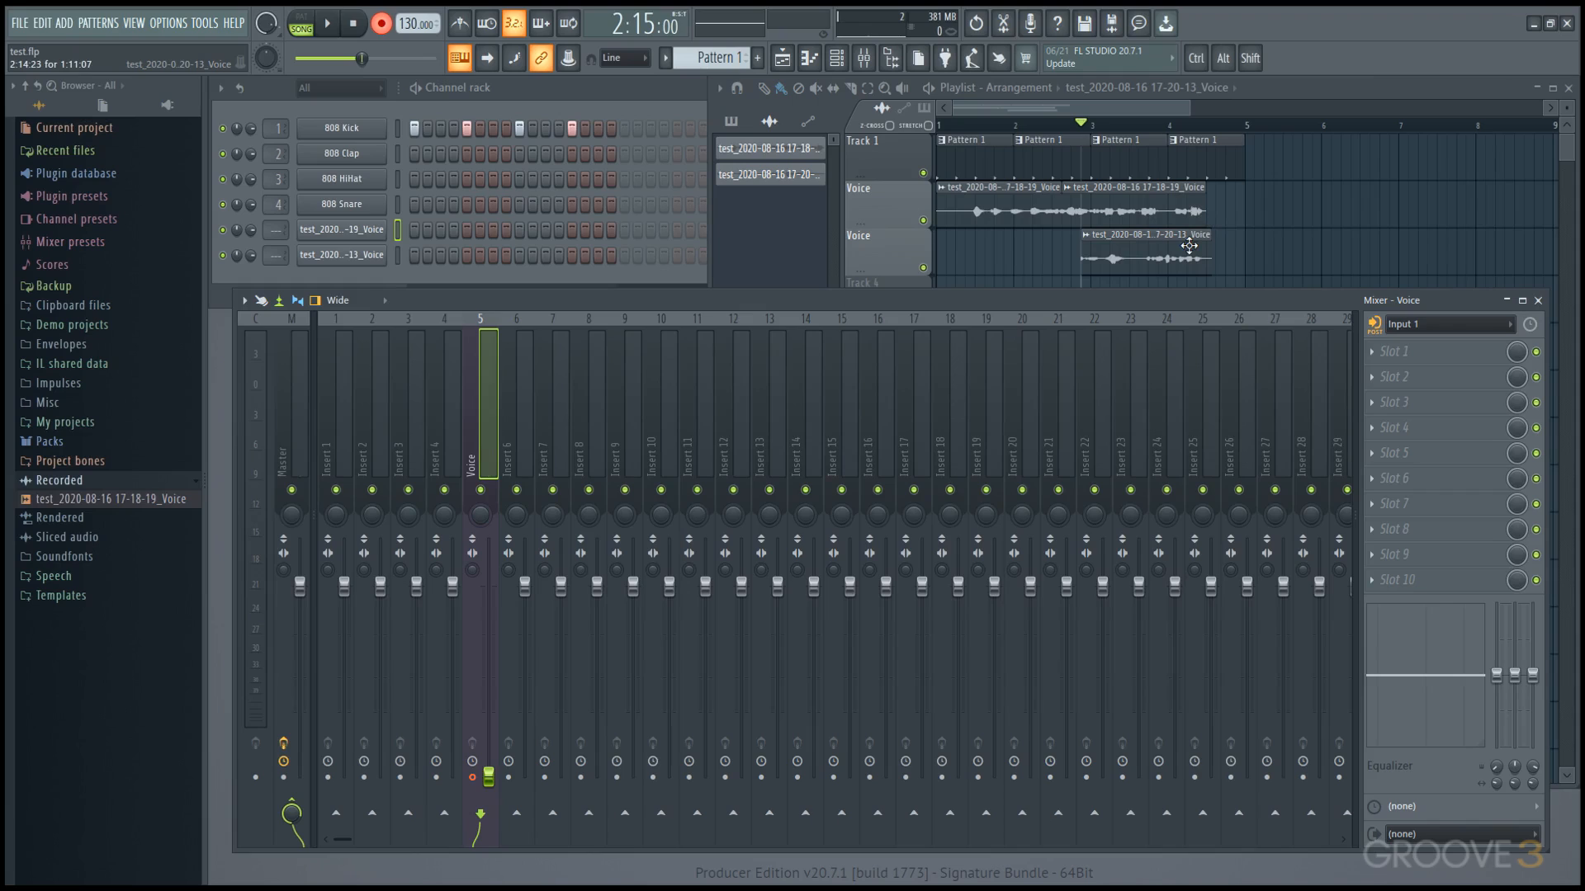
{"action": "left_click", "coordinate": [923, 268]}
{"action": "left_click", "coordinate": [923, 221]}
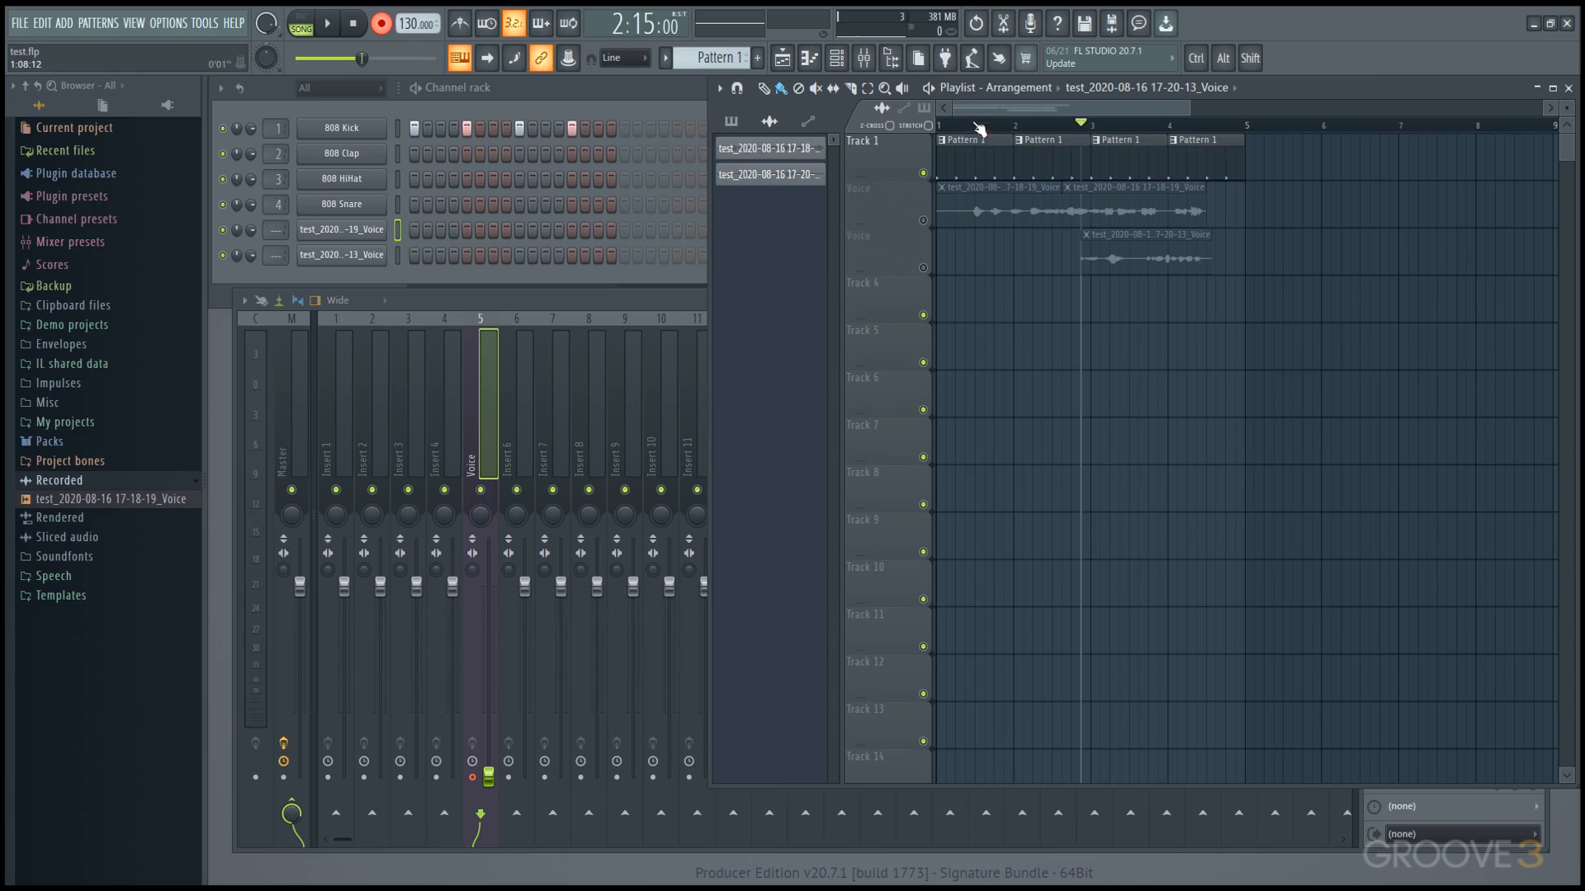
Select bar 1 of the playlist as the loop range, and make a short test recording with loop recording on
{"action": "left_click_drag", "start_coordinate": [974, 127], "coordinate": [909, 127]}
{"action": "scroll", "coordinate": [883, 247], "scroll_direction": "up", "scroll_amount": 2}
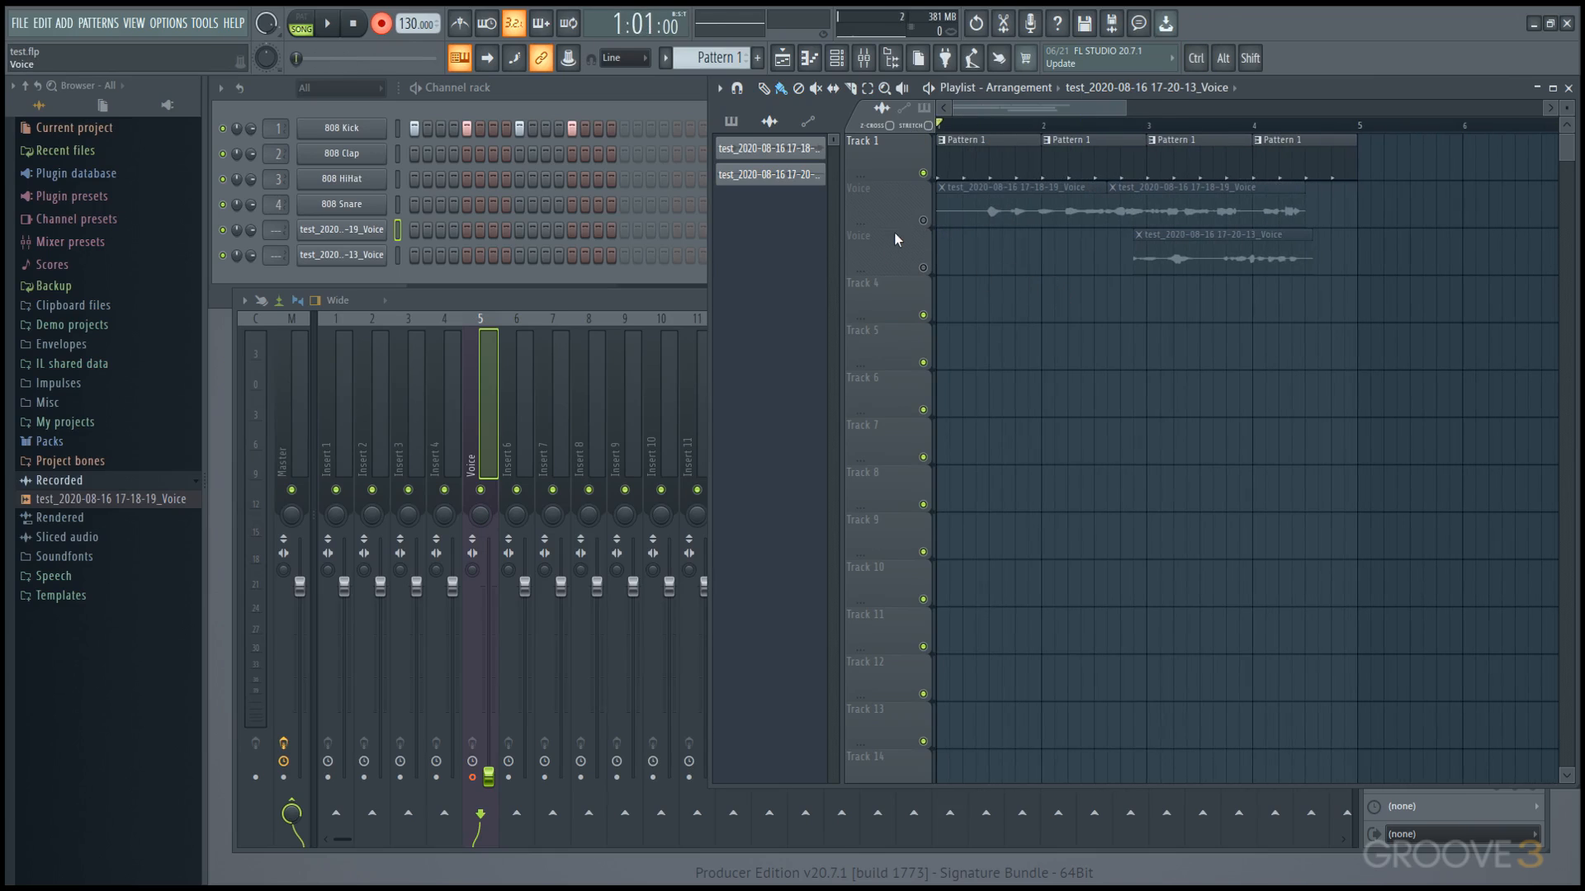
{"action": "left_click_drag", "start_coordinate": [941, 132], "coordinate": [1047, 160]}
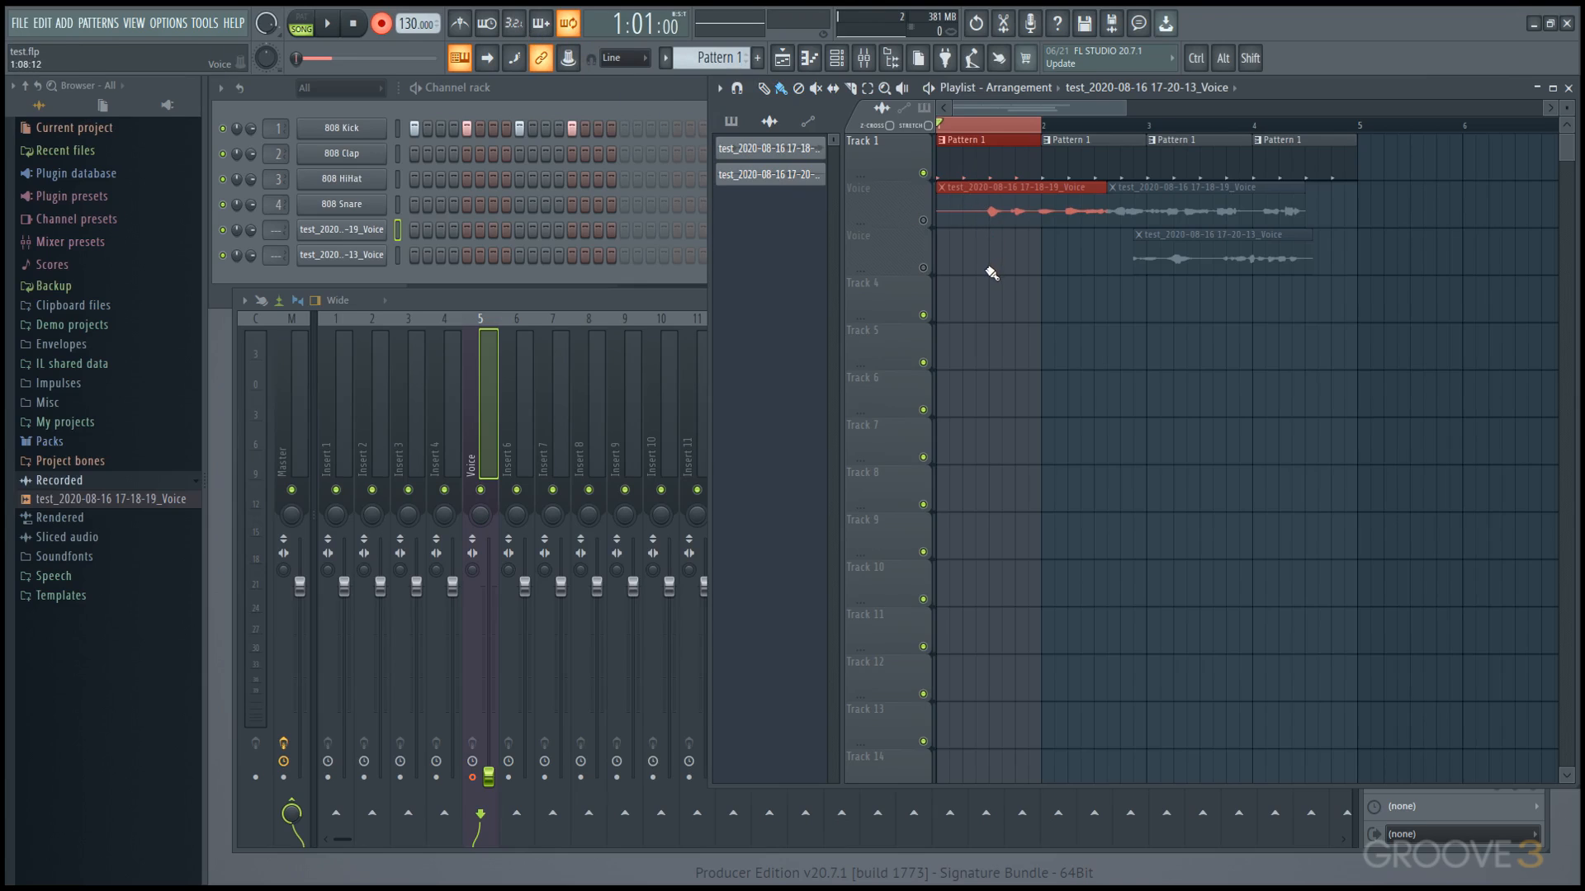
{"action": "key", "text": "space"}
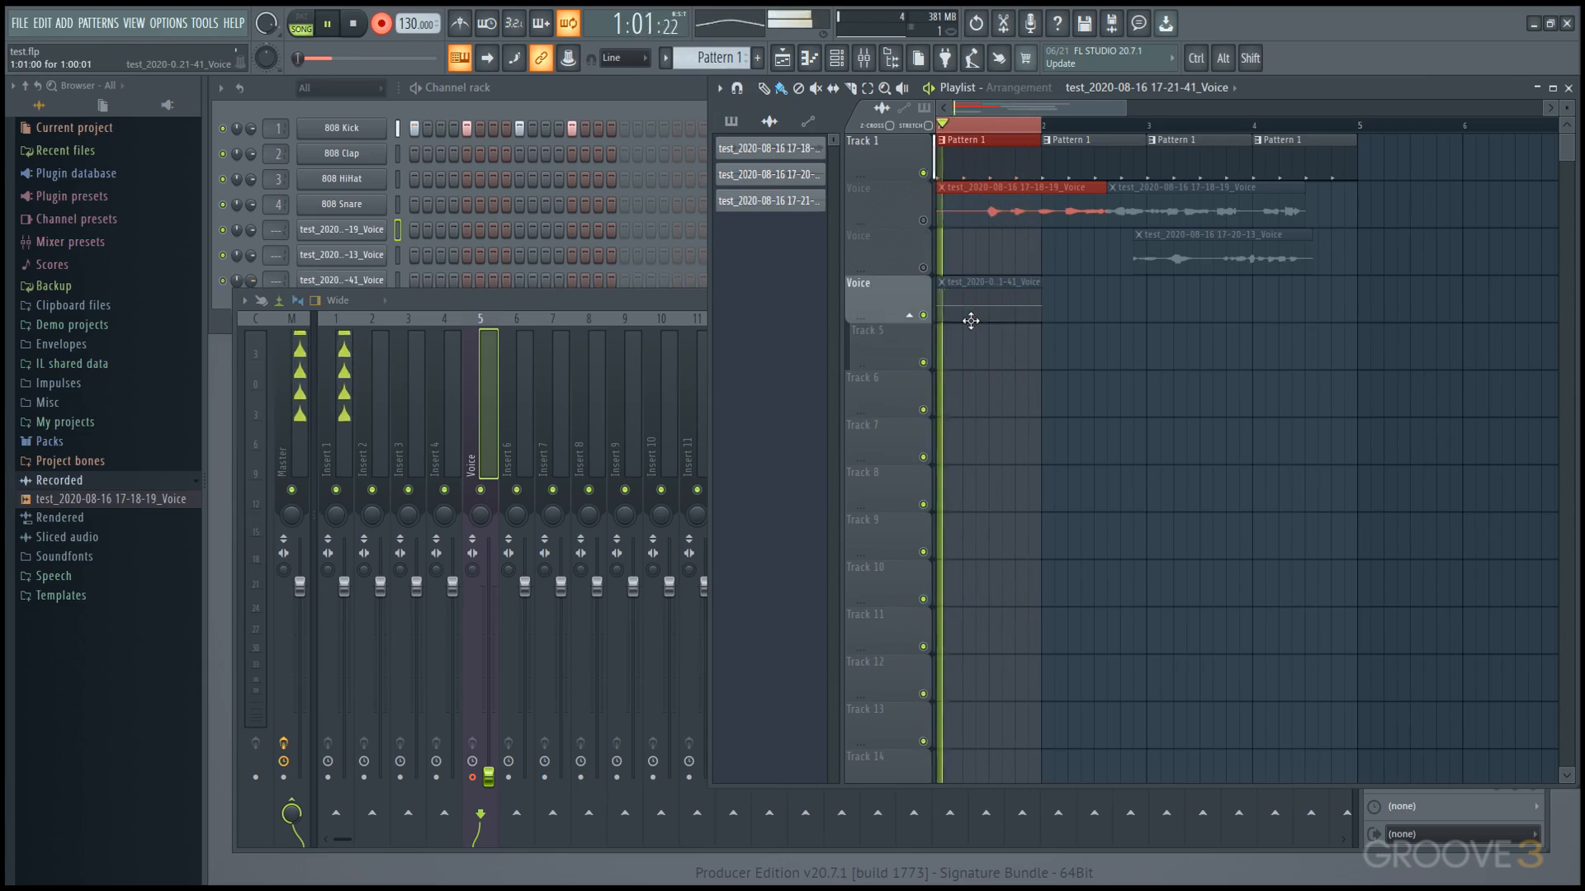
{"action": "key", "text": "space"}
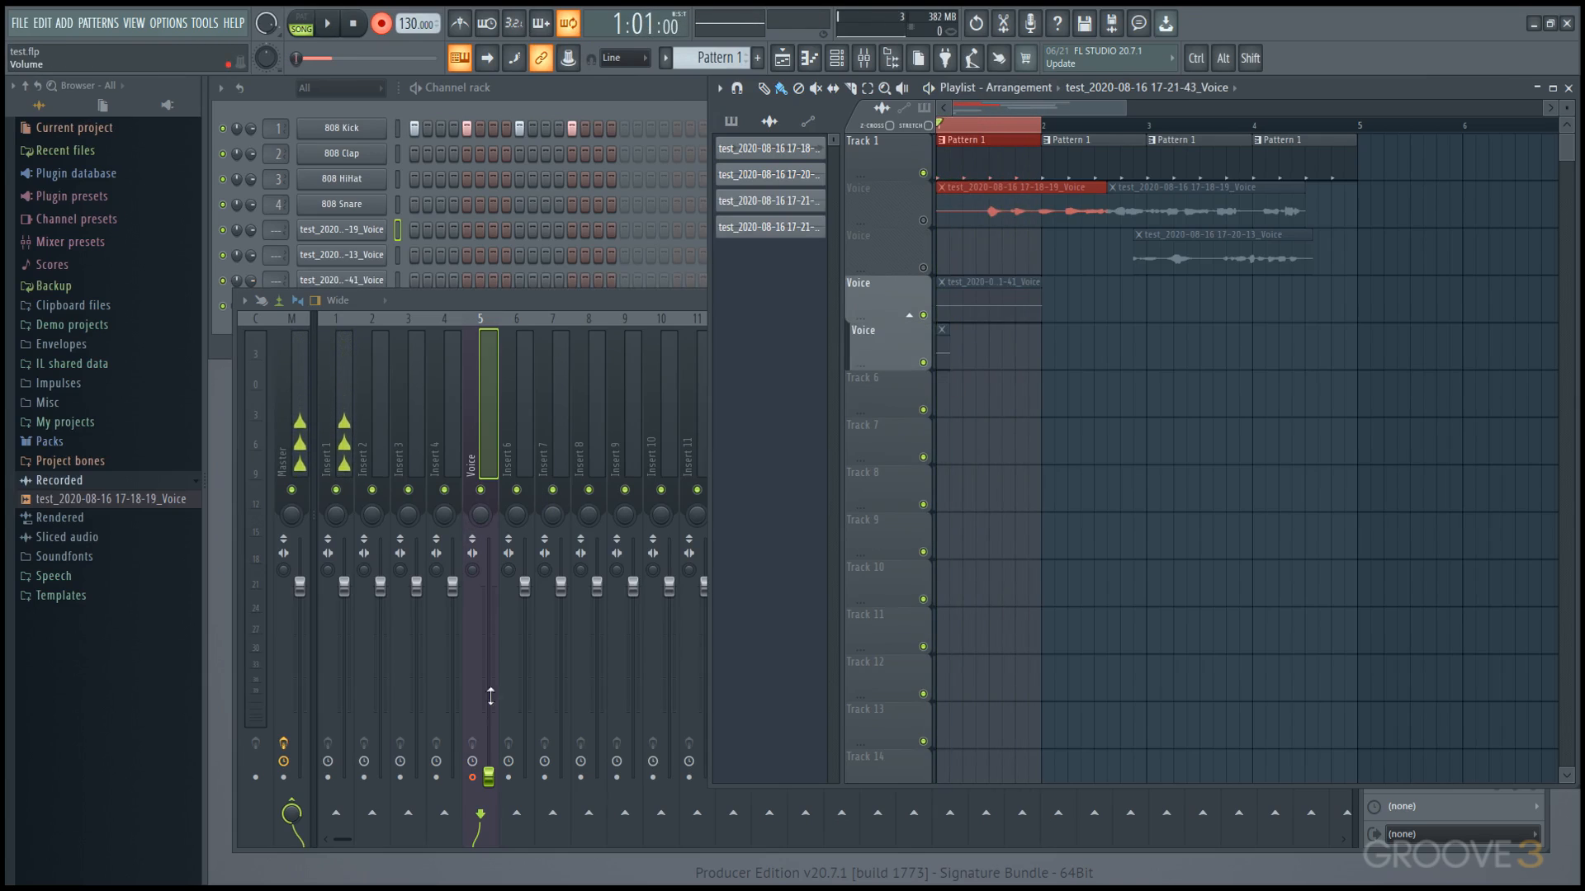
Raise the Voice mixer track's volume partway, and loop-record several consecutive voice takes over bar 1
{"action": "left_click_drag", "start_coordinate": [491, 698], "coordinate": [506, 623]}
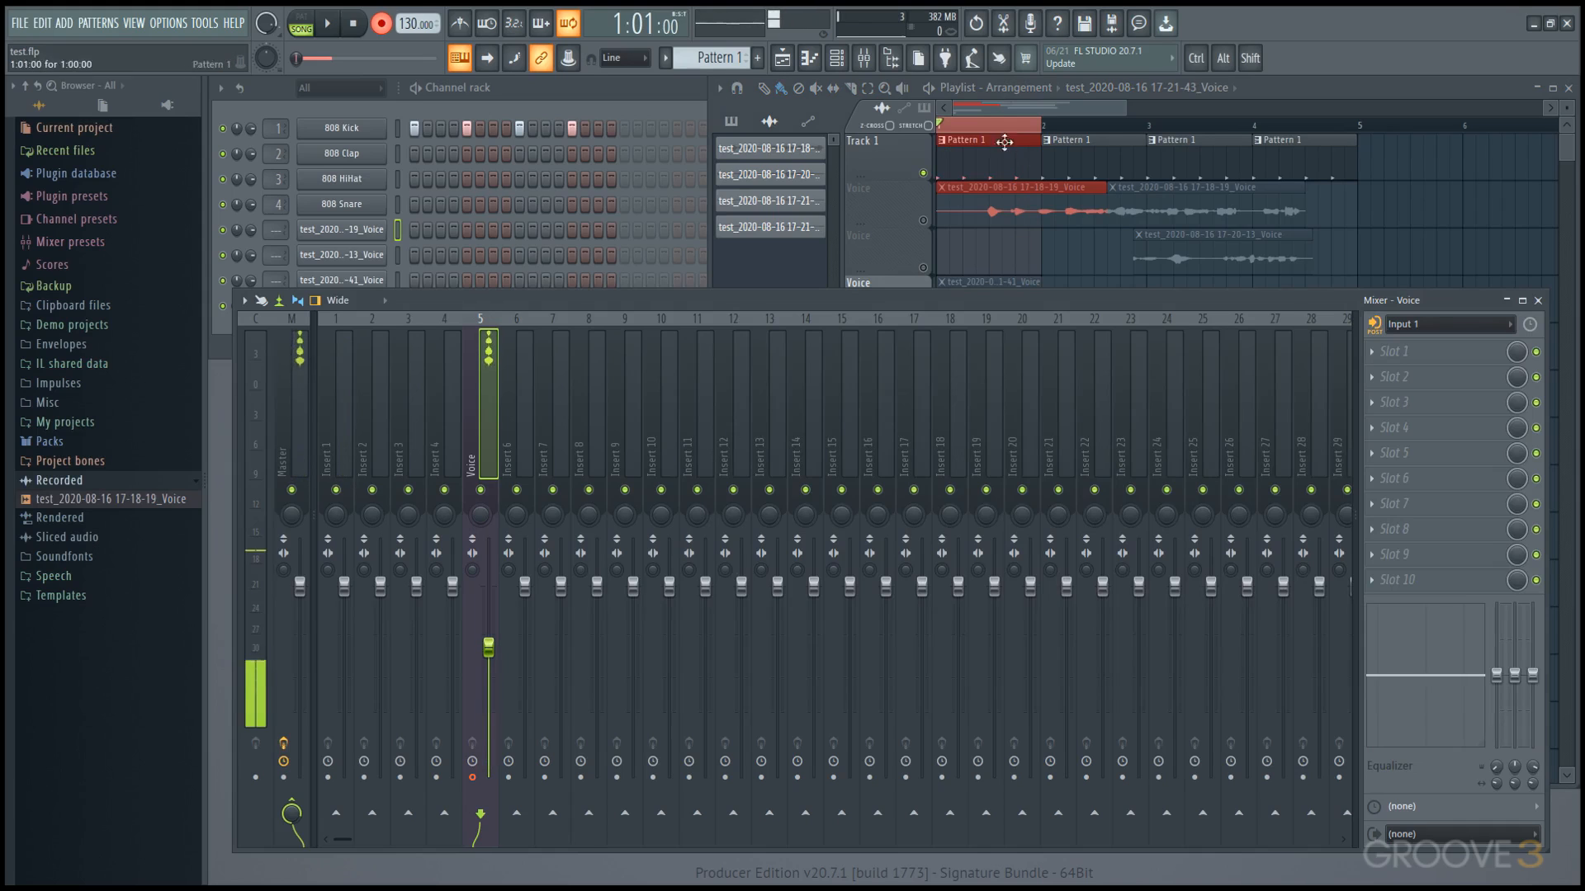
{"action": "left_click", "coordinate": [1028, 284]}
{"action": "key", "text": "space"}
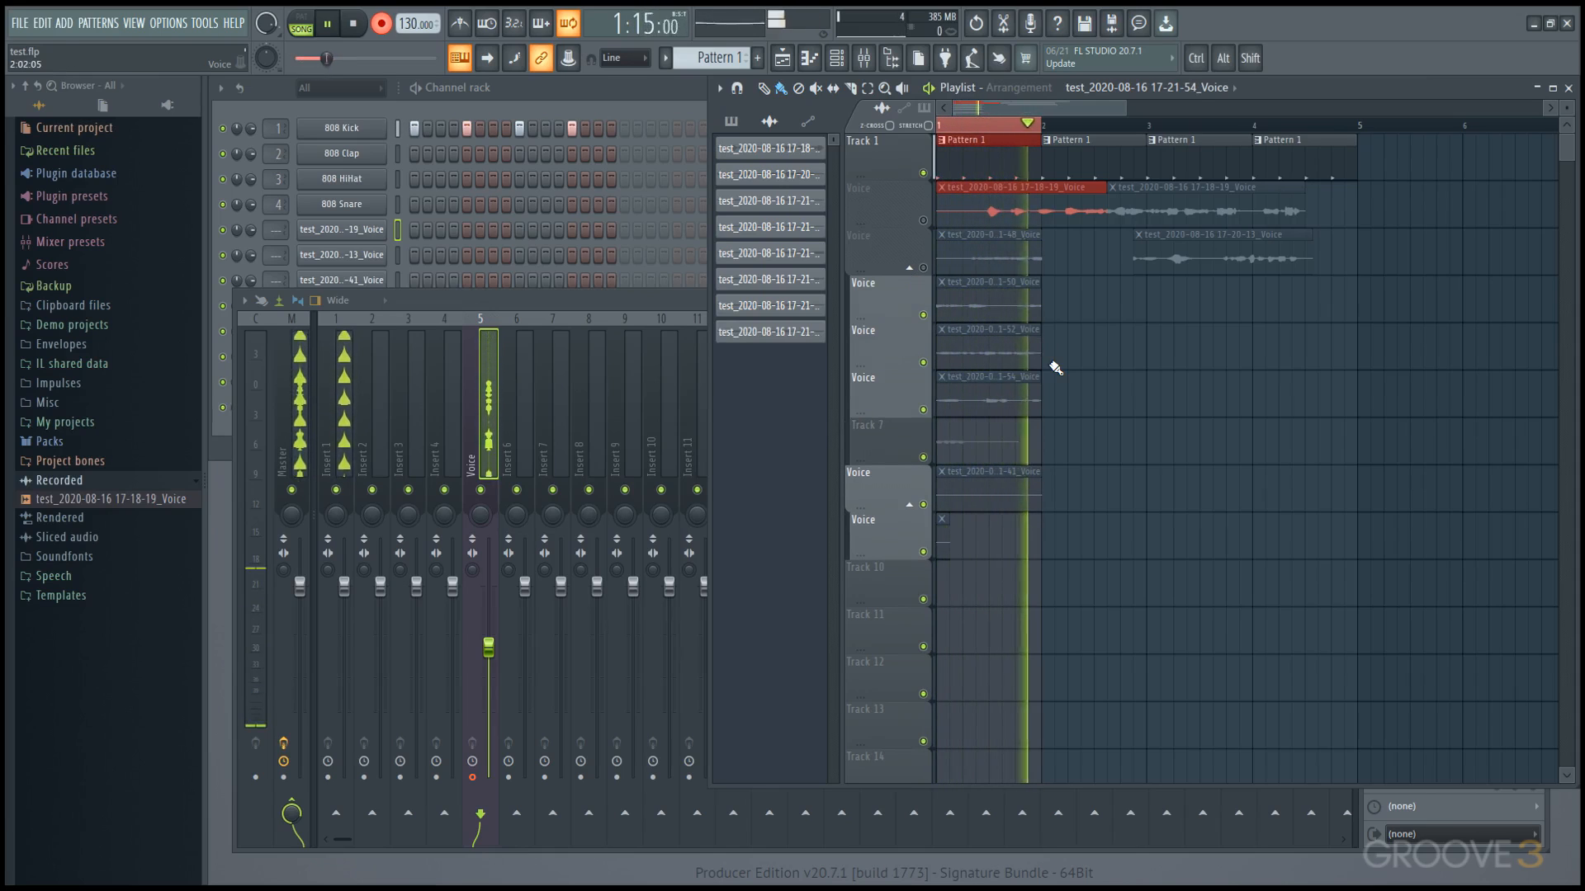
{"action": "key", "text": "space"}
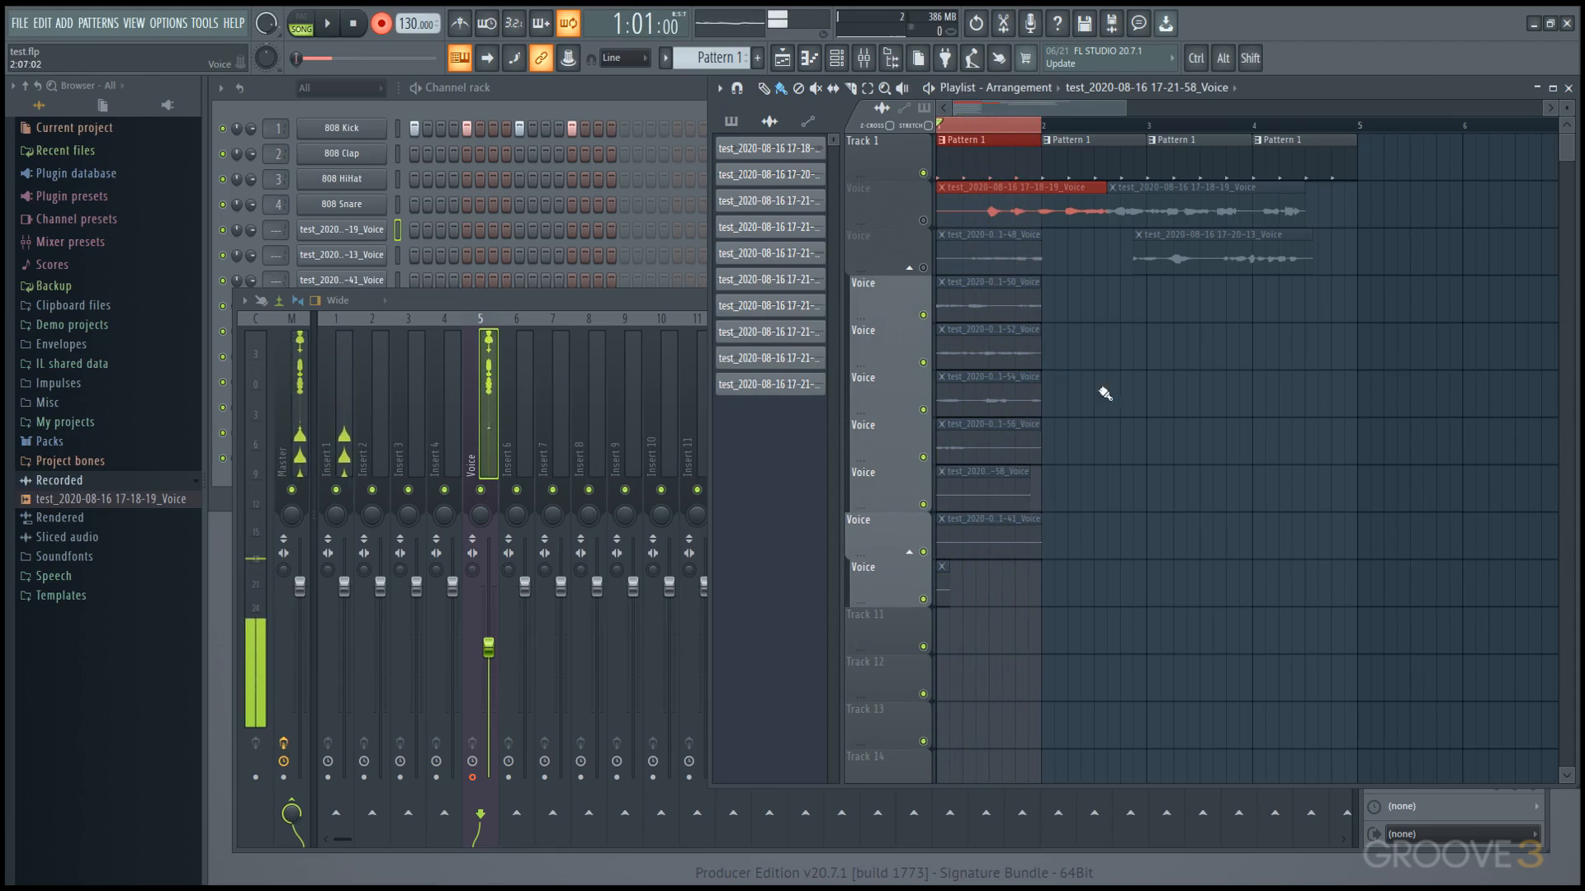
Lower the Voice mixer track's volume to its minimum, and collapse and re-expand the group of recorded takes in the playlist
{"action": "left_click_drag", "start_coordinate": [488, 648], "coordinate": [488, 778]}
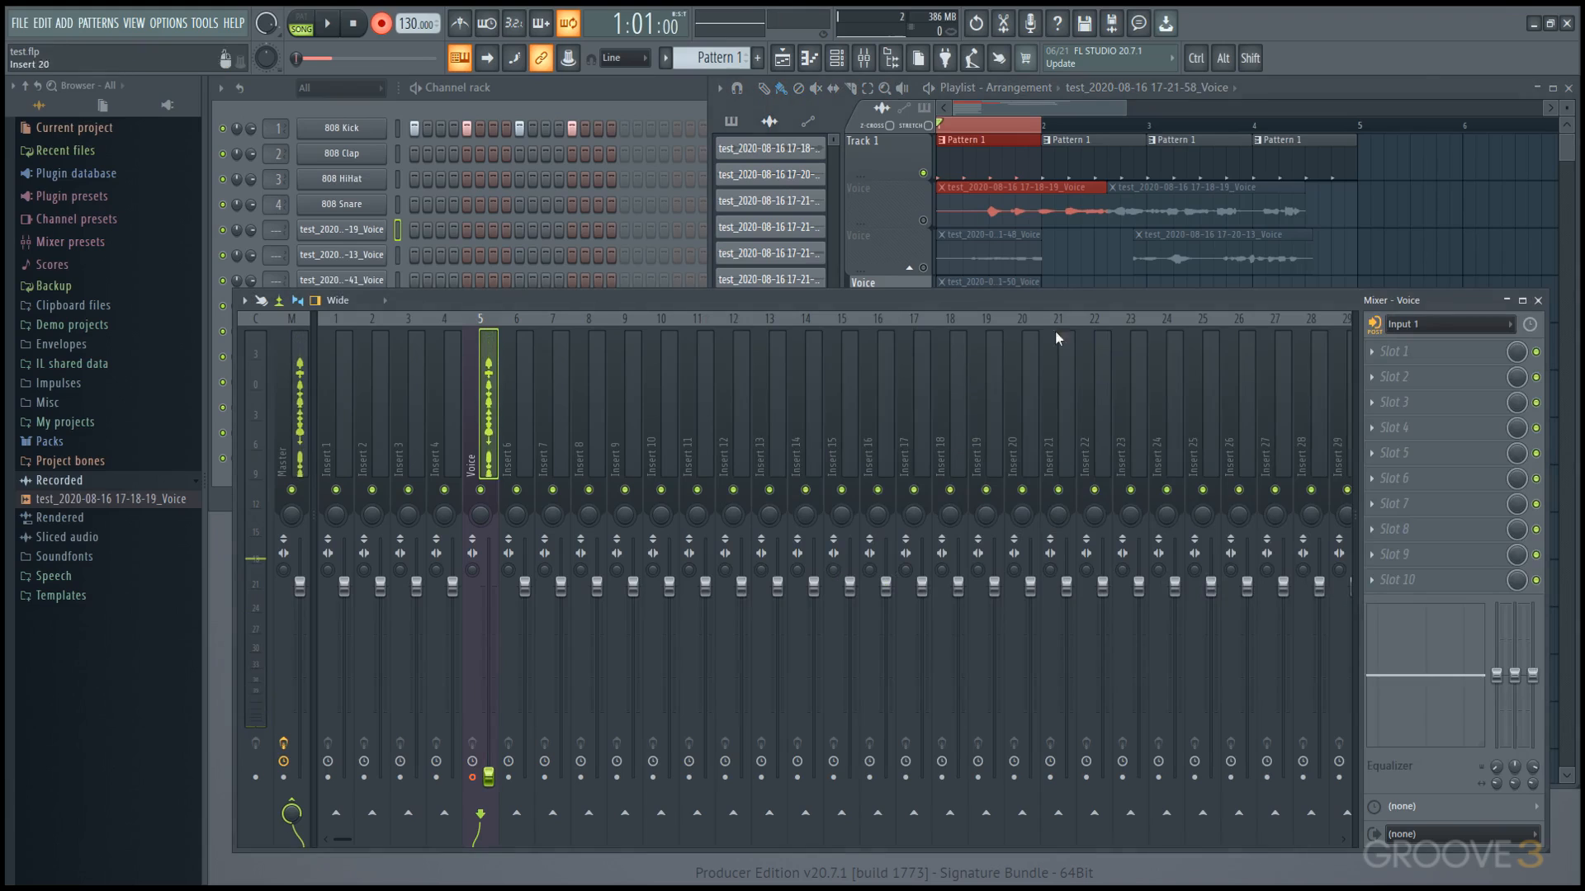
{"action": "left_click", "coordinate": [1014, 112]}
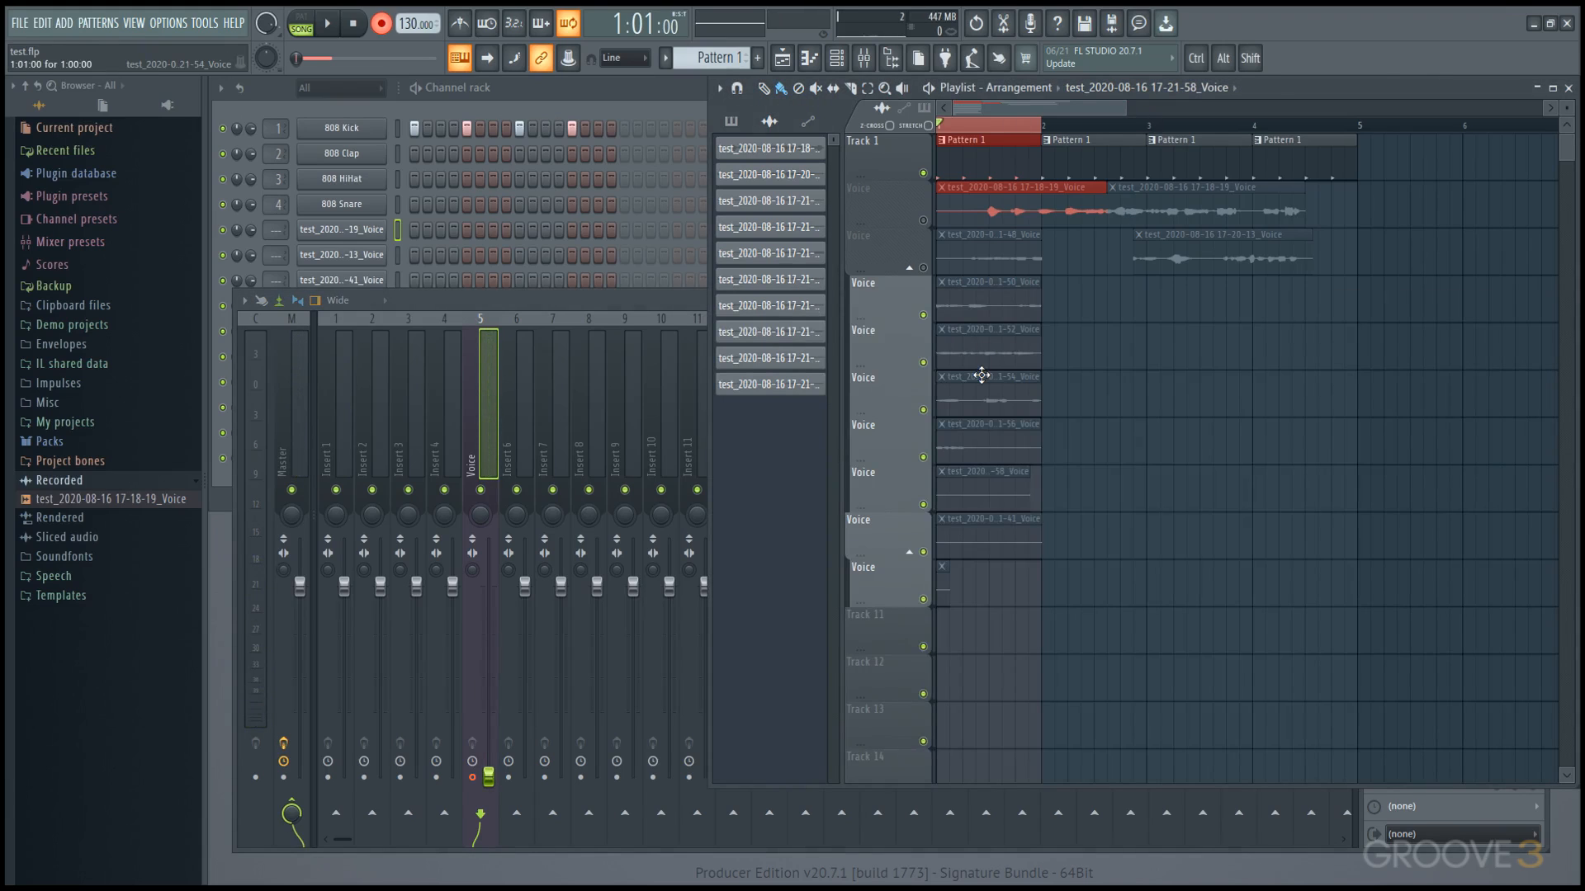
{"action": "scroll", "coordinate": [879, 250], "scroll_direction": "down", "scroll_amount": 2}
{"action": "scroll", "coordinate": [881, 255], "scroll_direction": "up", "scroll_amount": 2}
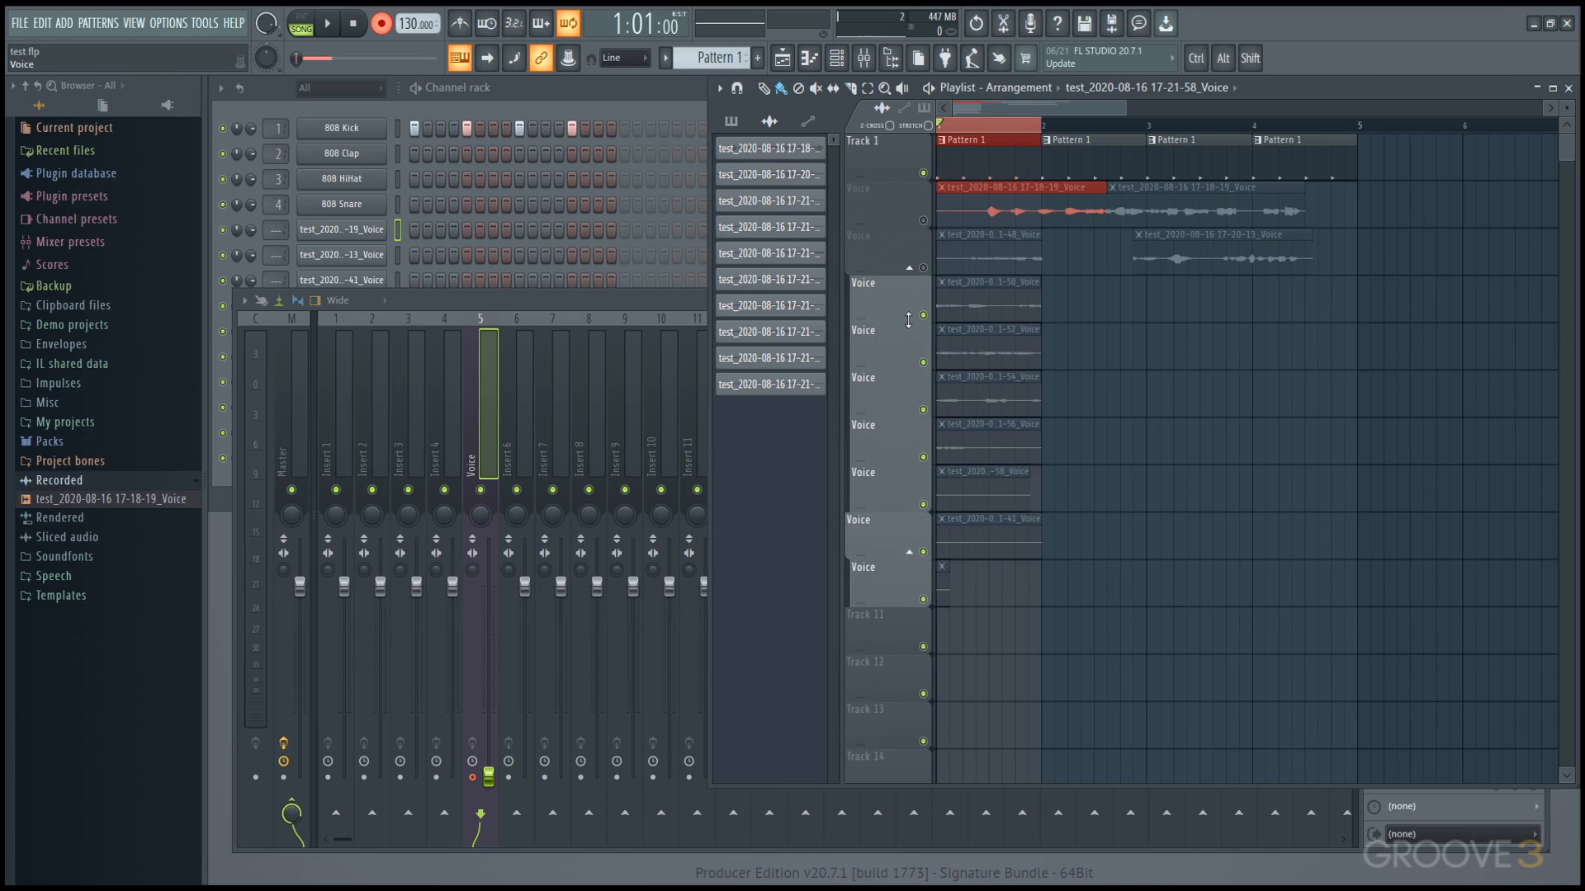
{"action": "left_click", "coordinate": [909, 268]}
{"action": "left_click", "coordinate": [910, 268]}
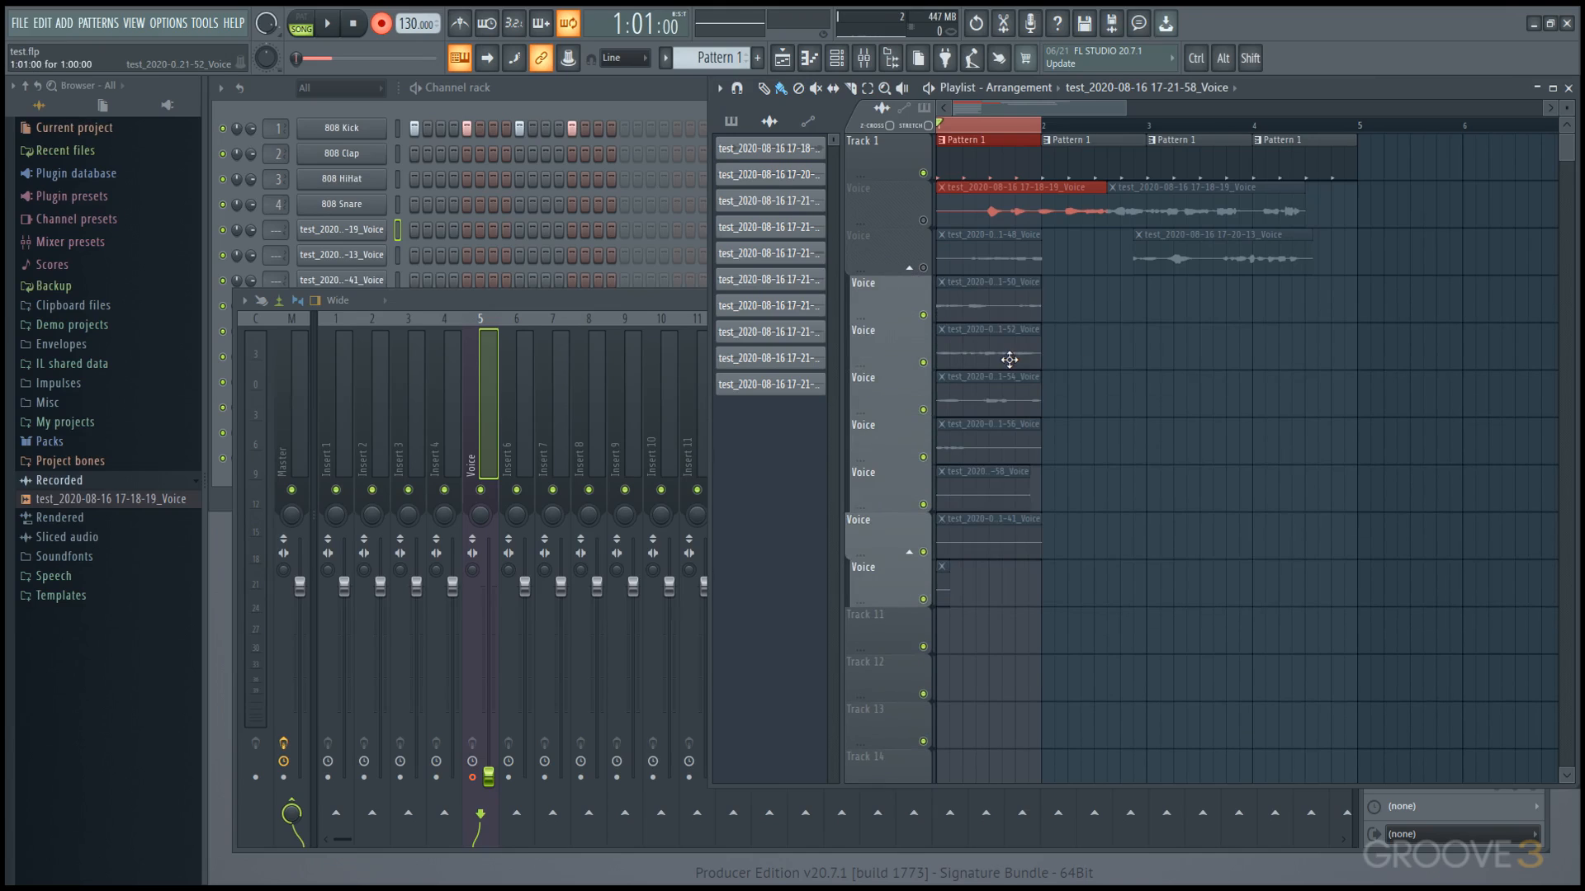
Clear the clip selection, unmute only the 21-52 Voice take, and audition it over the bar 1 loop
{"action": "left_click", "coordinate": [1083, 355], "text": "ctrl"}
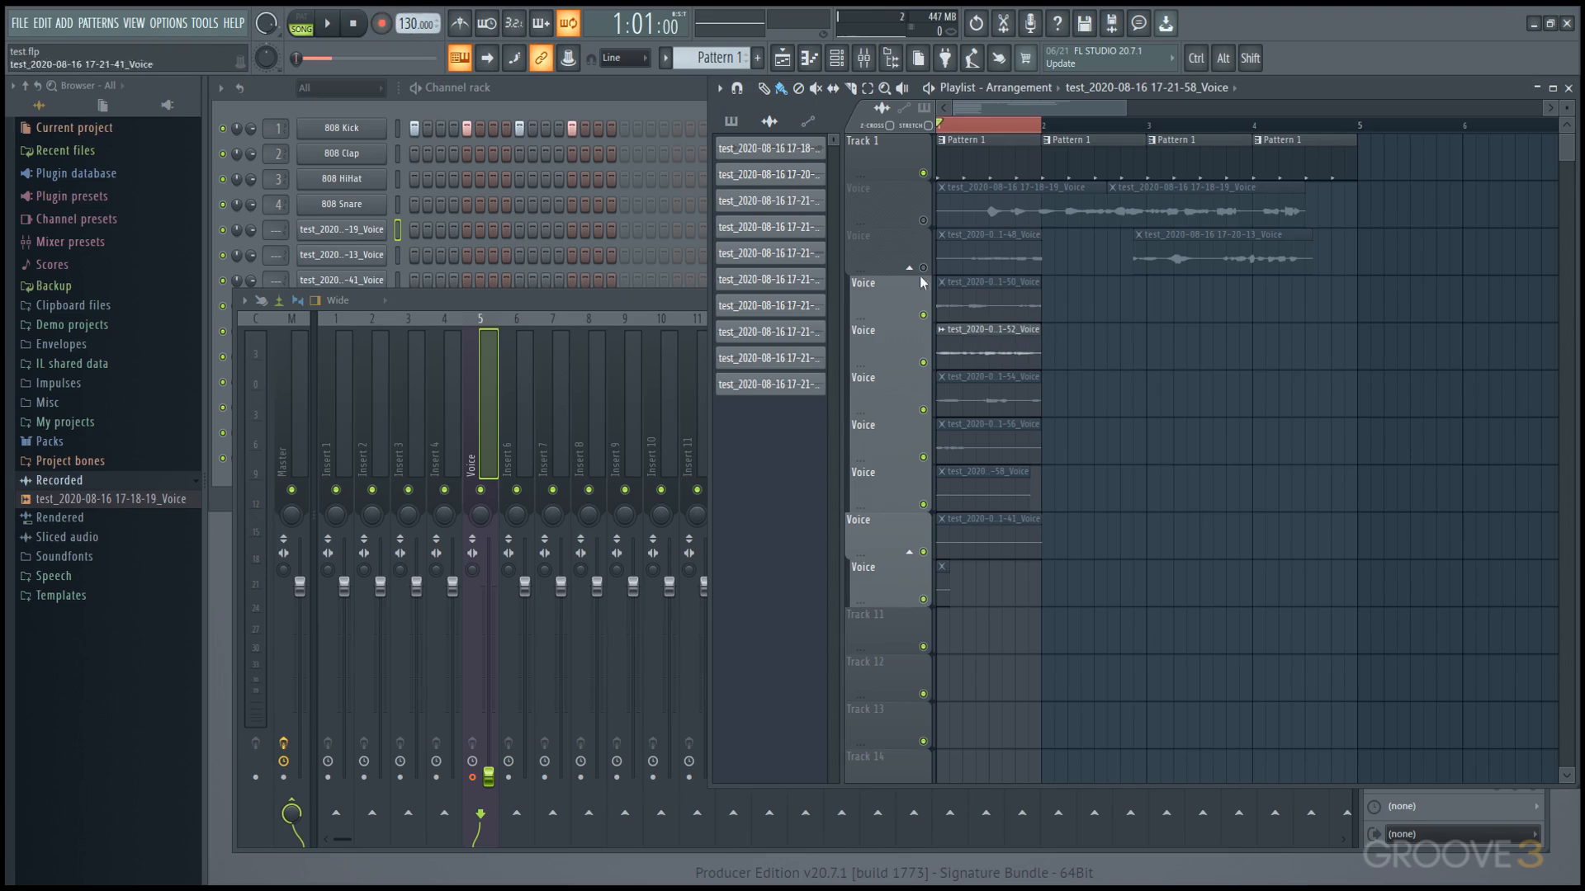
{"action": "key", "text": "space"}
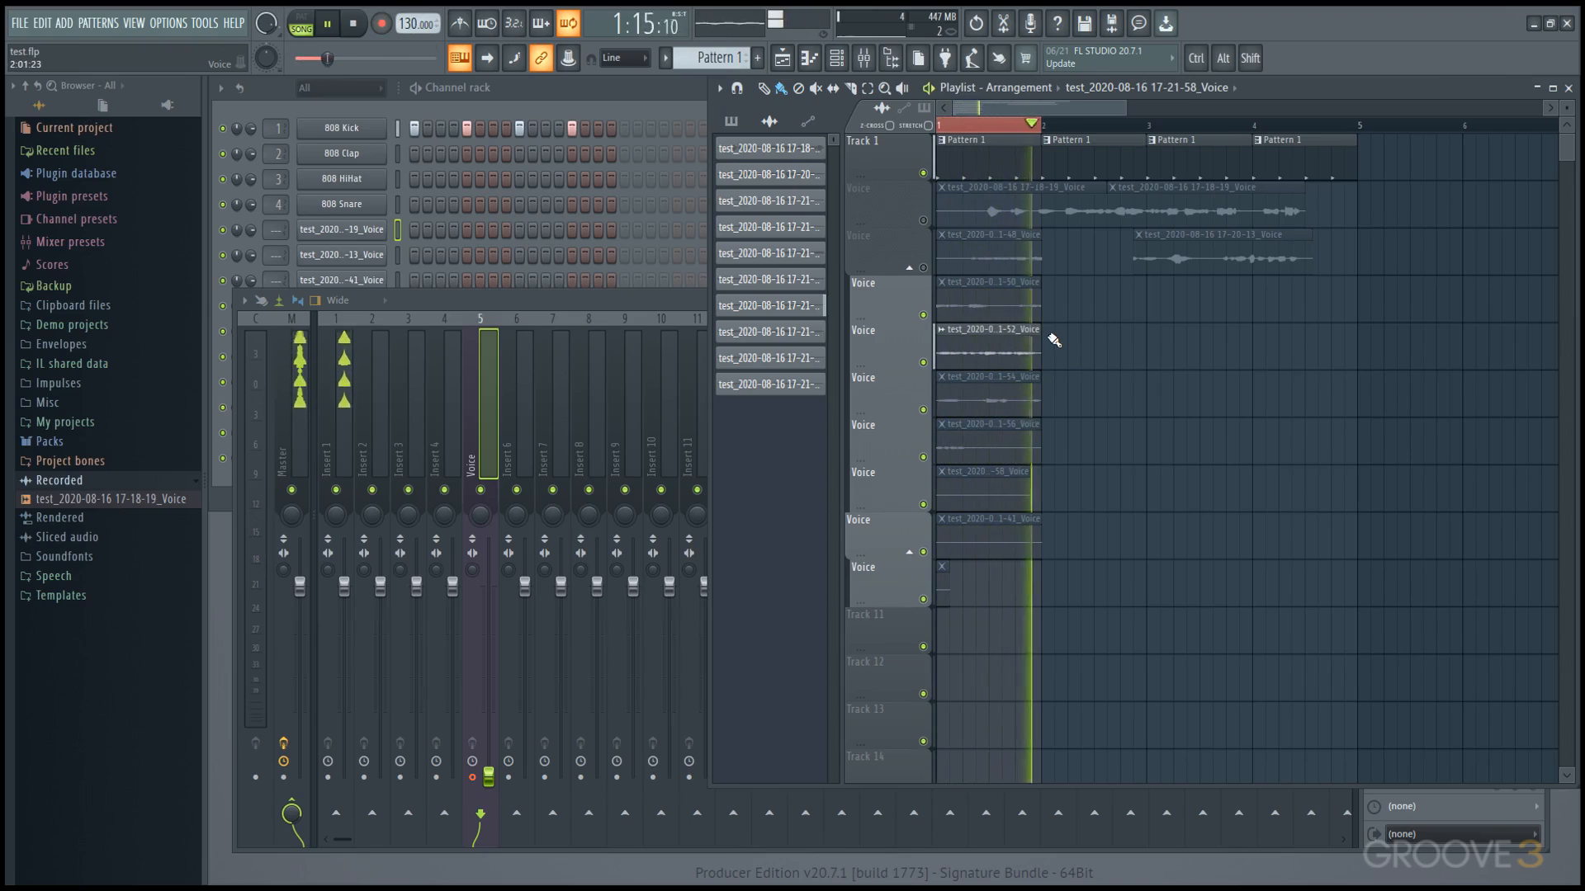
{"action": "key", "text": "space"}
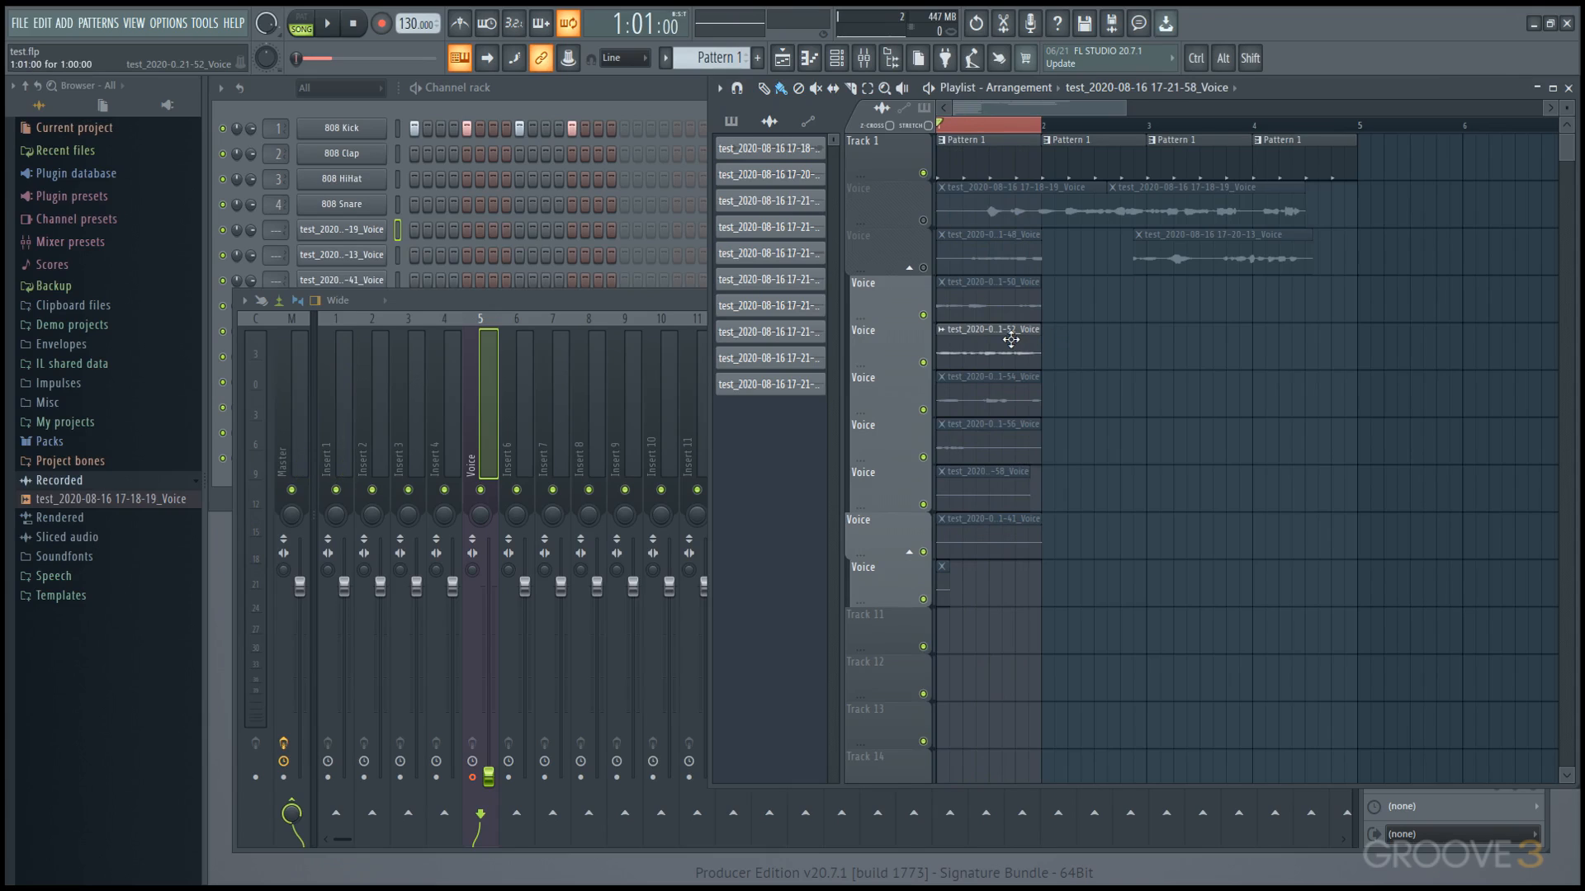
Mute the 21-52 Voice take in the playlist, and add Fruity Reeverb 2 to slot 4 of the Voice mixer track
{"action": "right_click", "coordinate": [1011, 340], "text": "alt"}
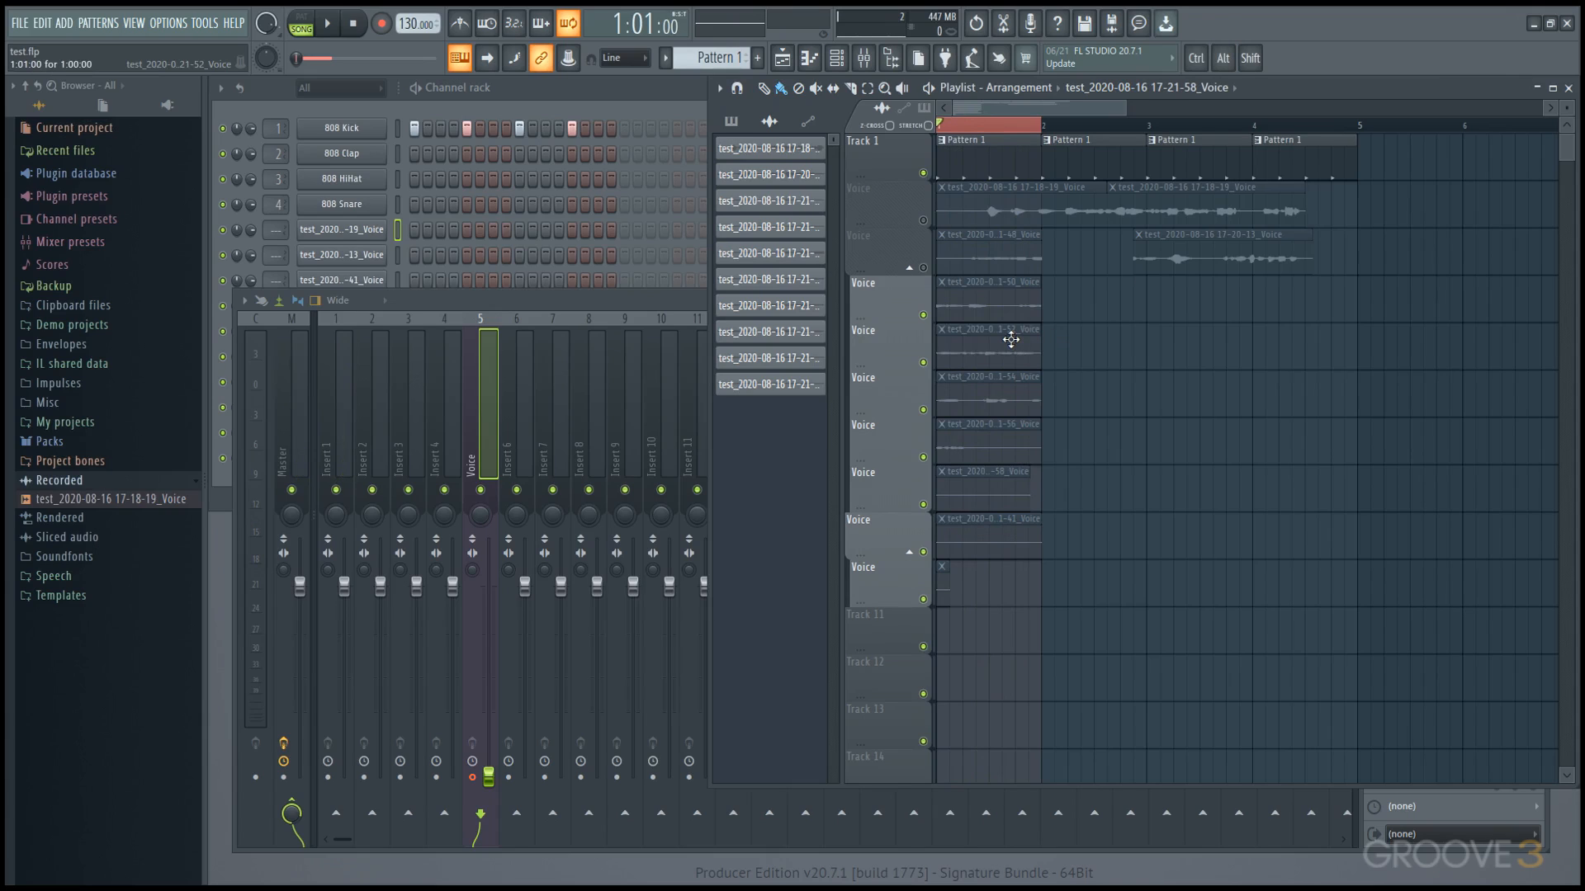
{"action": "left_click", "coordinate": [597, 294]}
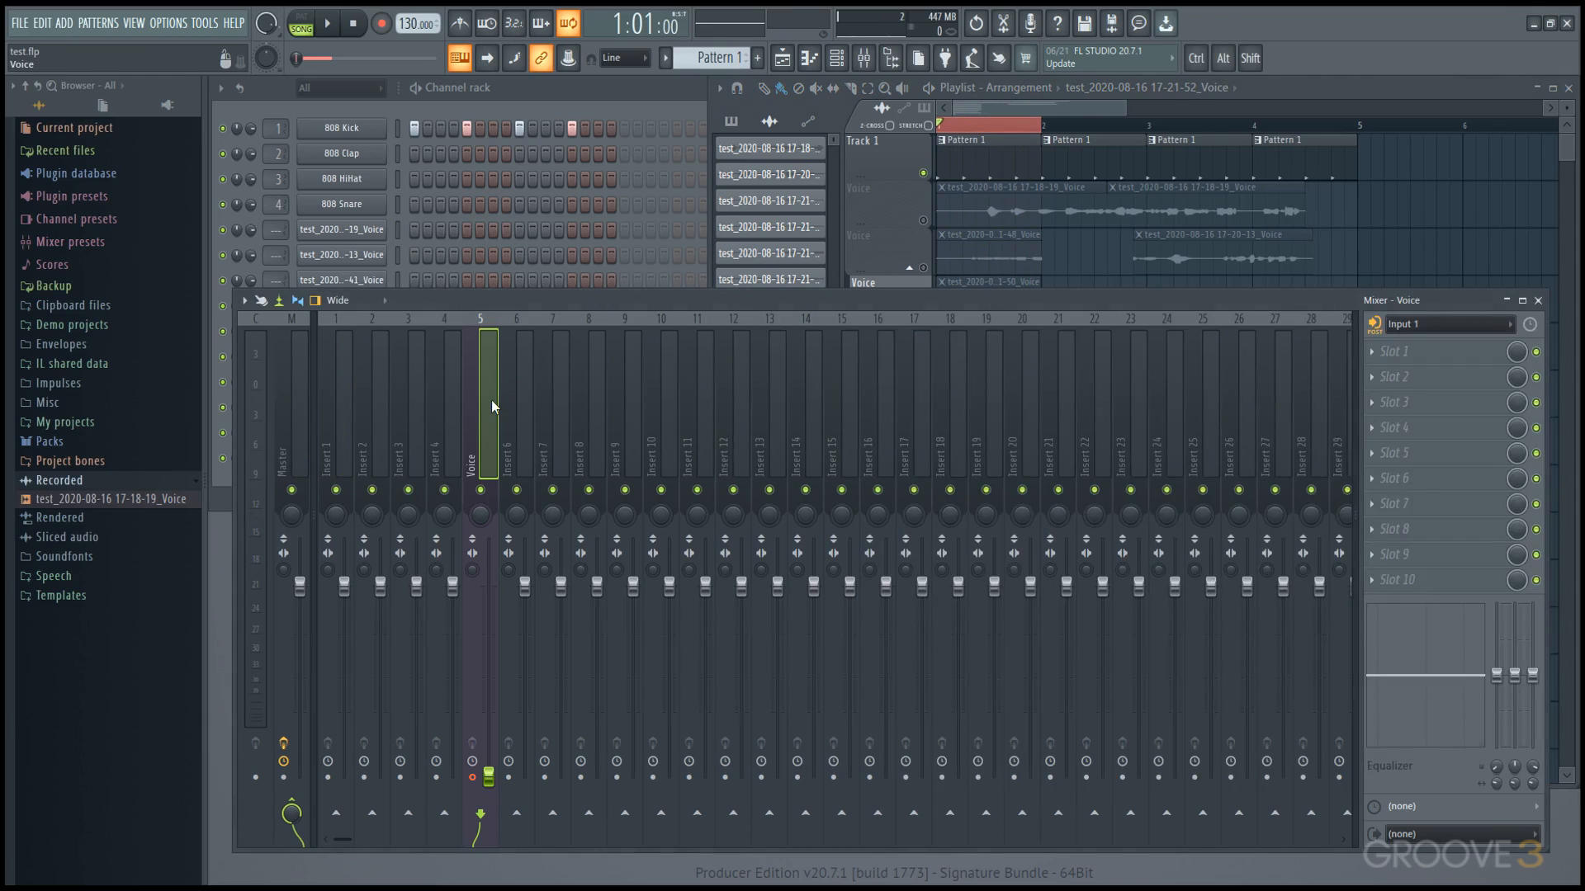
{"action": "left_click", "coordinate": [1410, 431]}
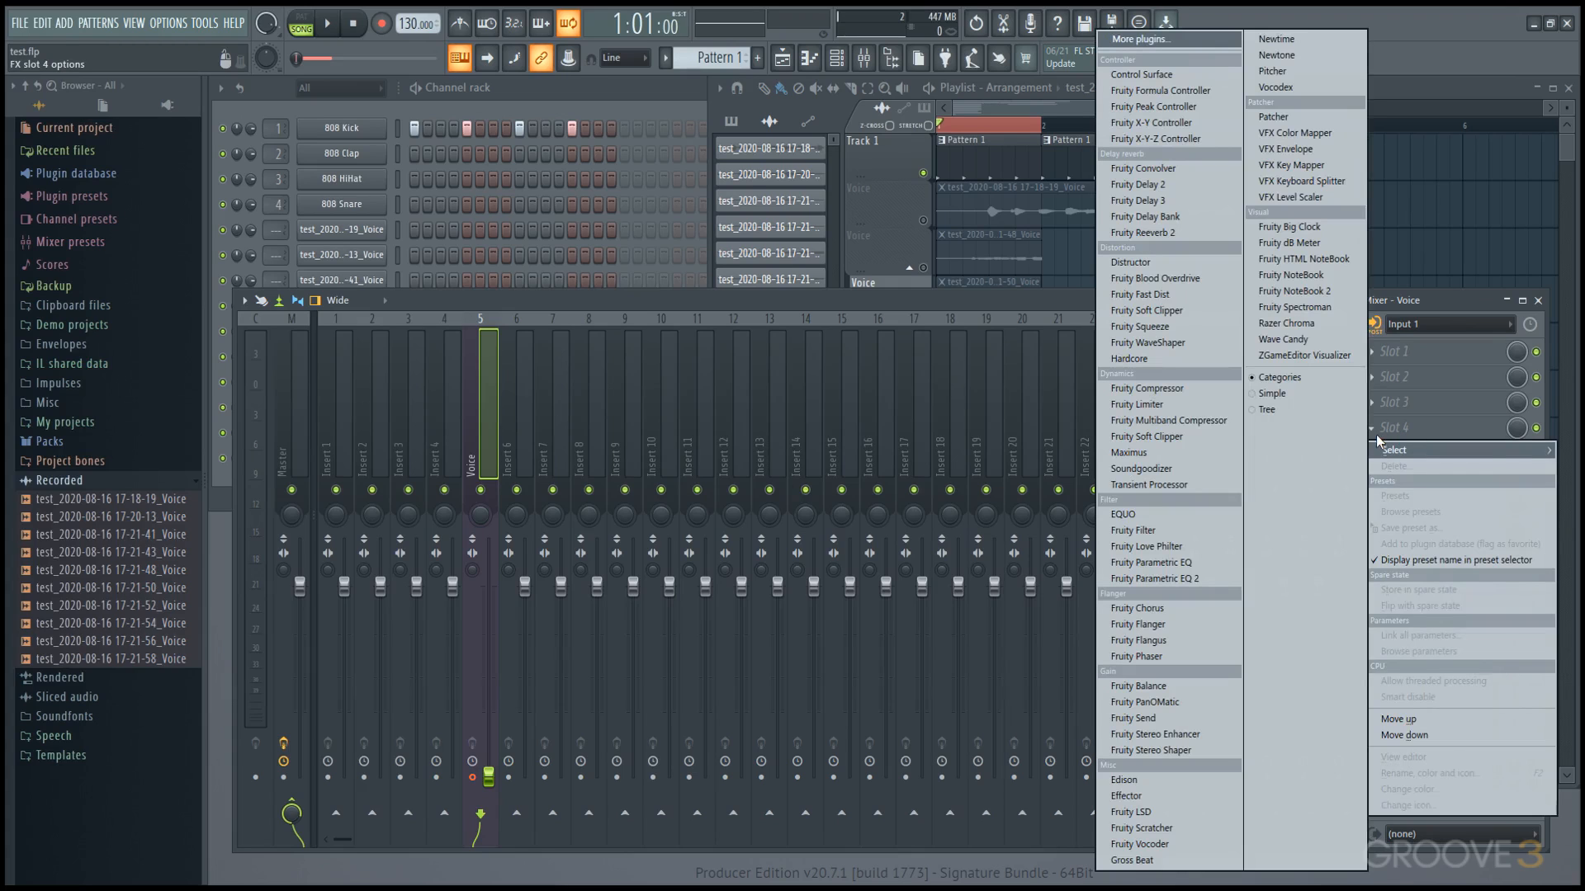
{"action": "left_click", "coordinate": [1166, 232]}
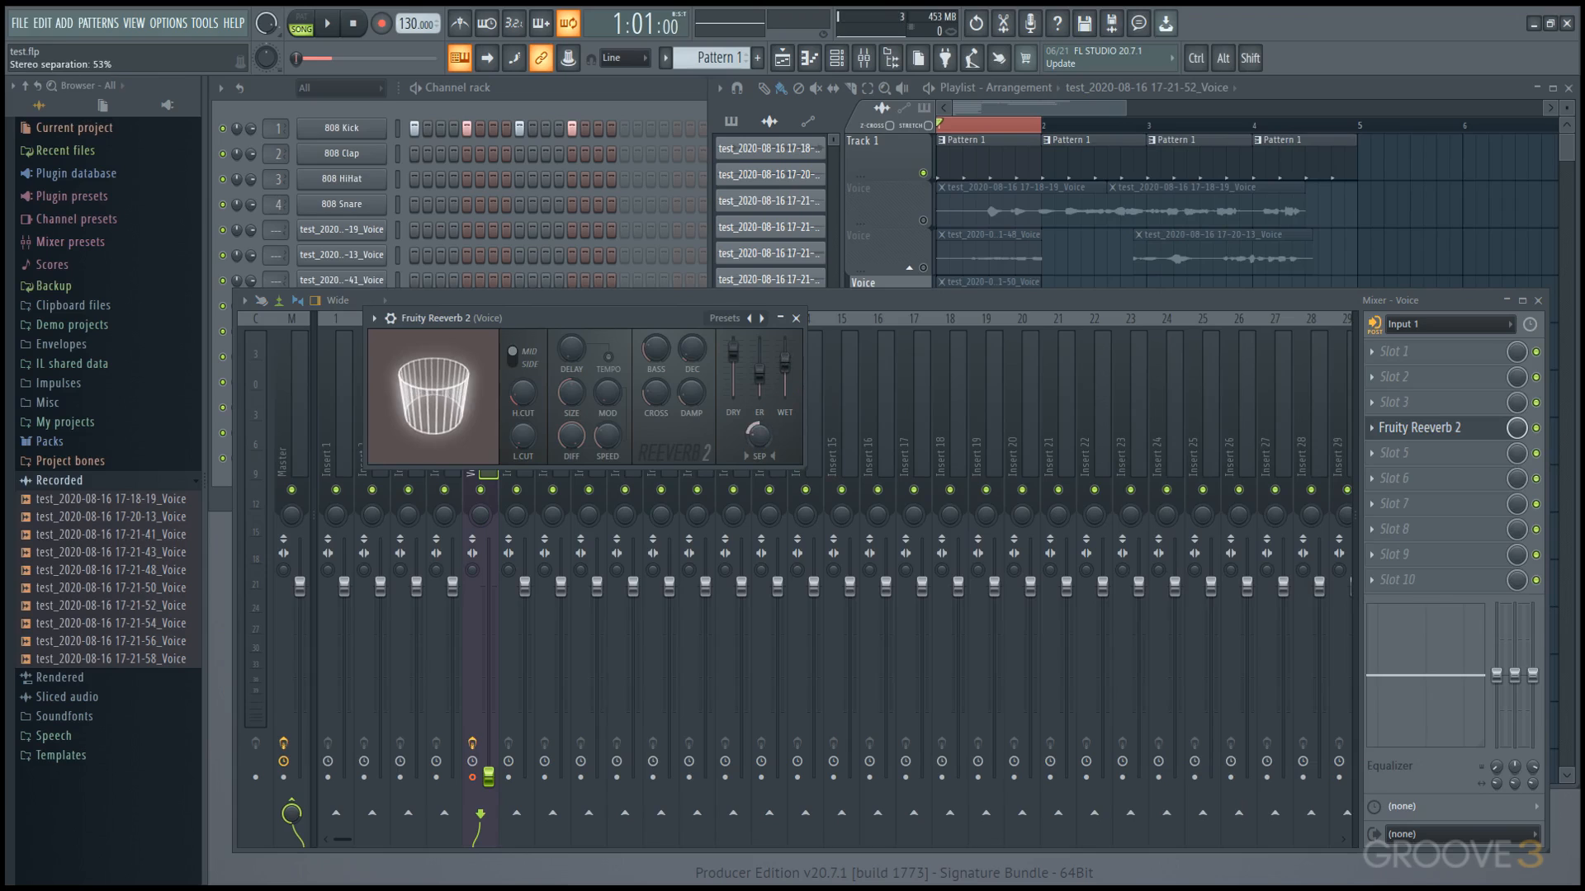
Add Fruity delay 2 with the Stereo effect preset to Voice slot 3, monitoring at partial volume before returning the fader to minimum
{"action": "left_click_drag", "start_coordinate": [489, 786], "coordinate": [489, 653]}
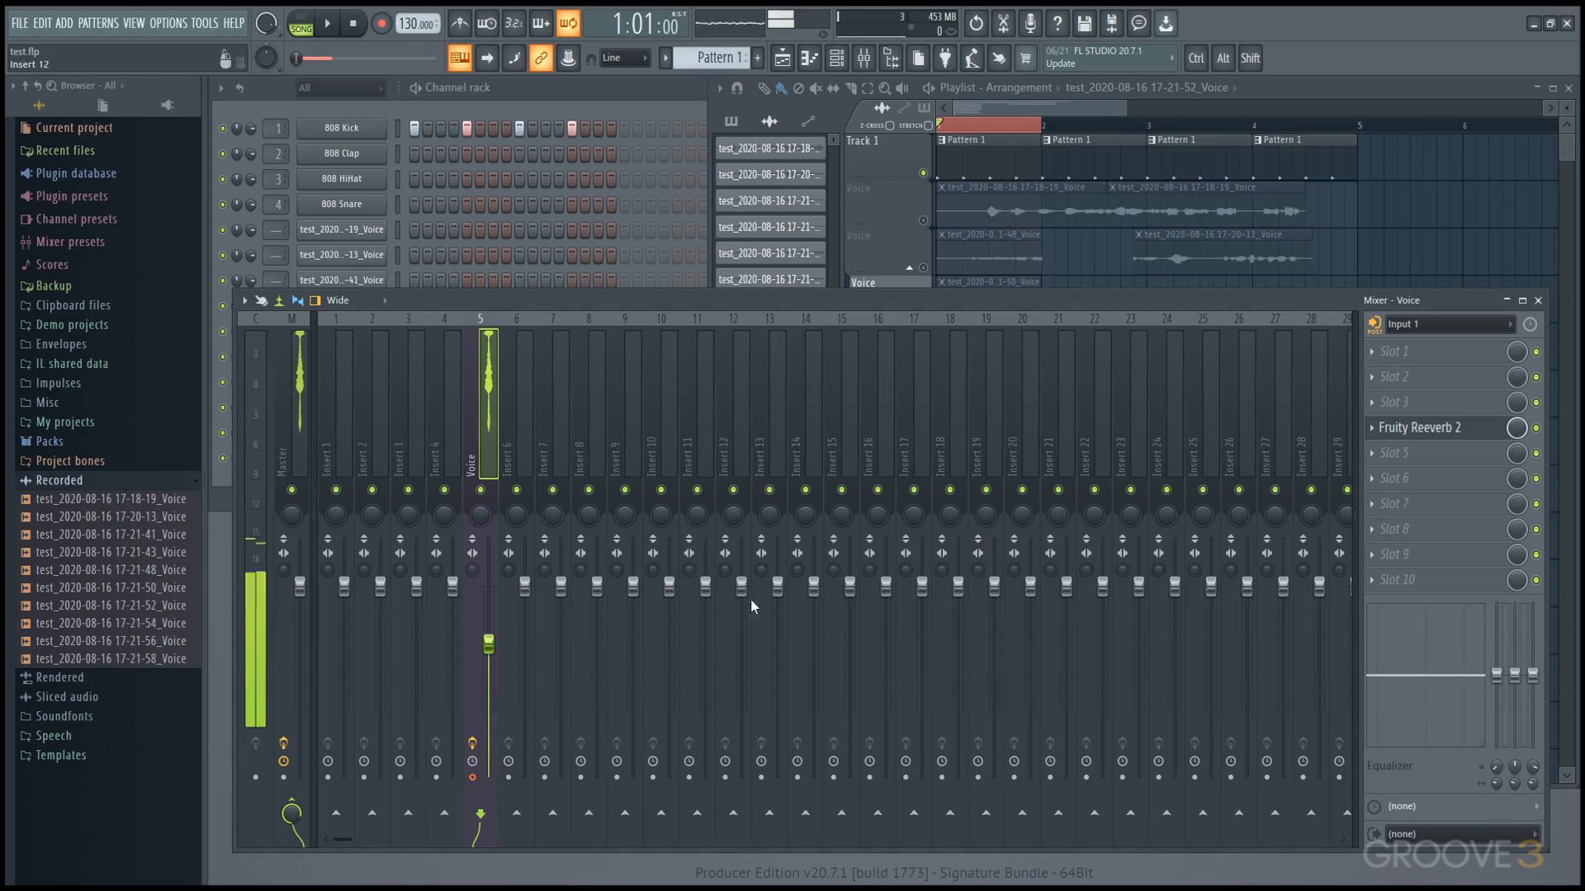
{"action": "left_click", "coordinate": [1389, 401]}
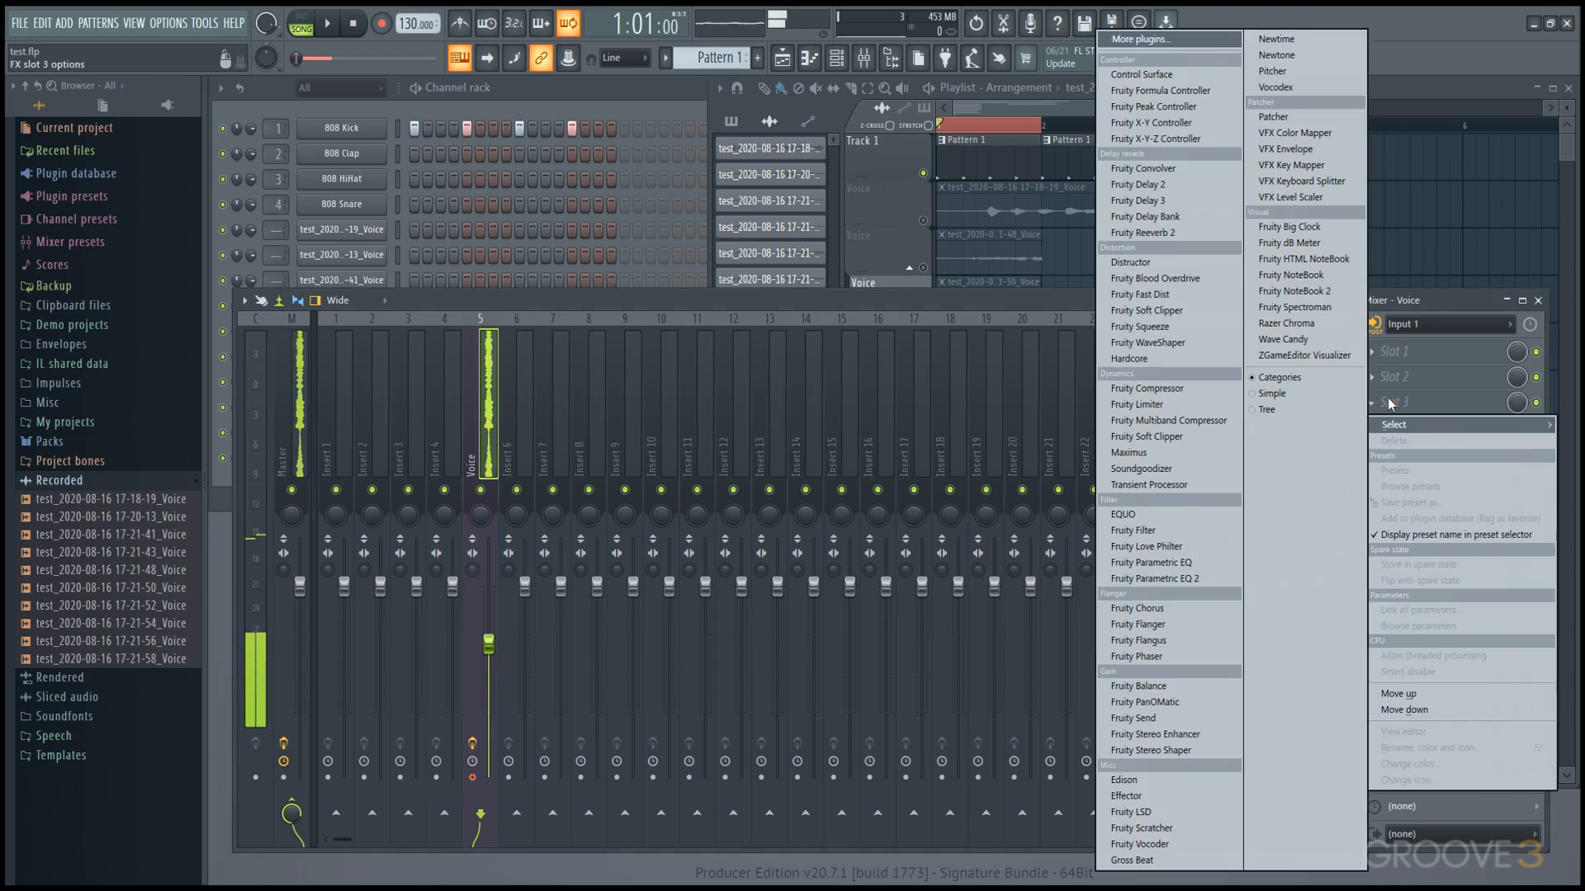
{"action": "left_click", "coordinate": [1190, 185]}
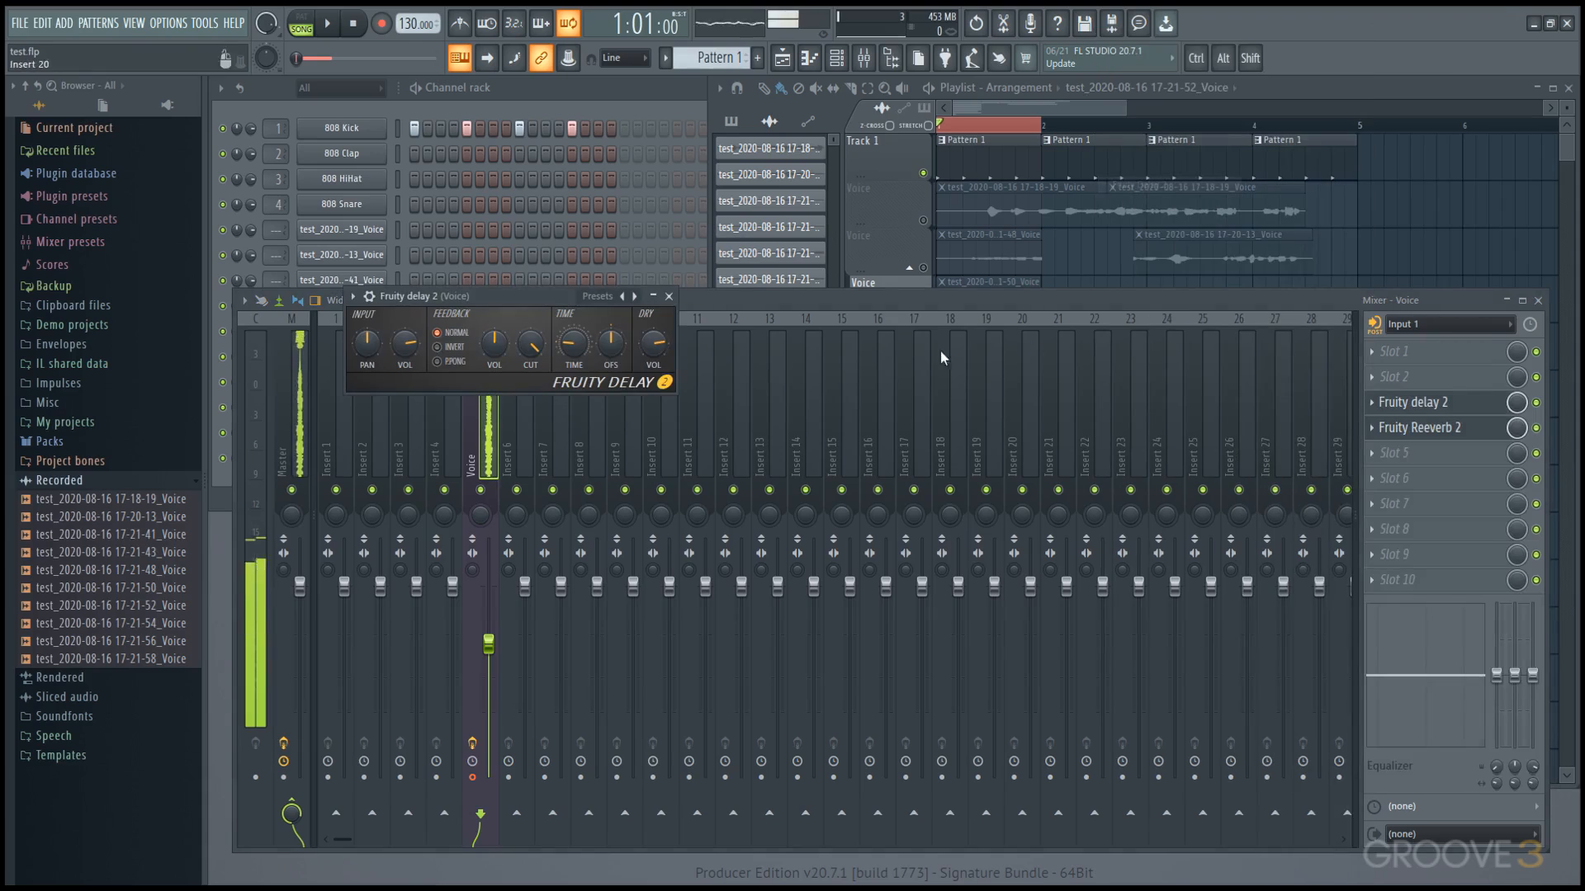
{"action": "left_click", "coordinate": [612, 297]}
{"action": "left_click", "coordinate": [642, 340]}
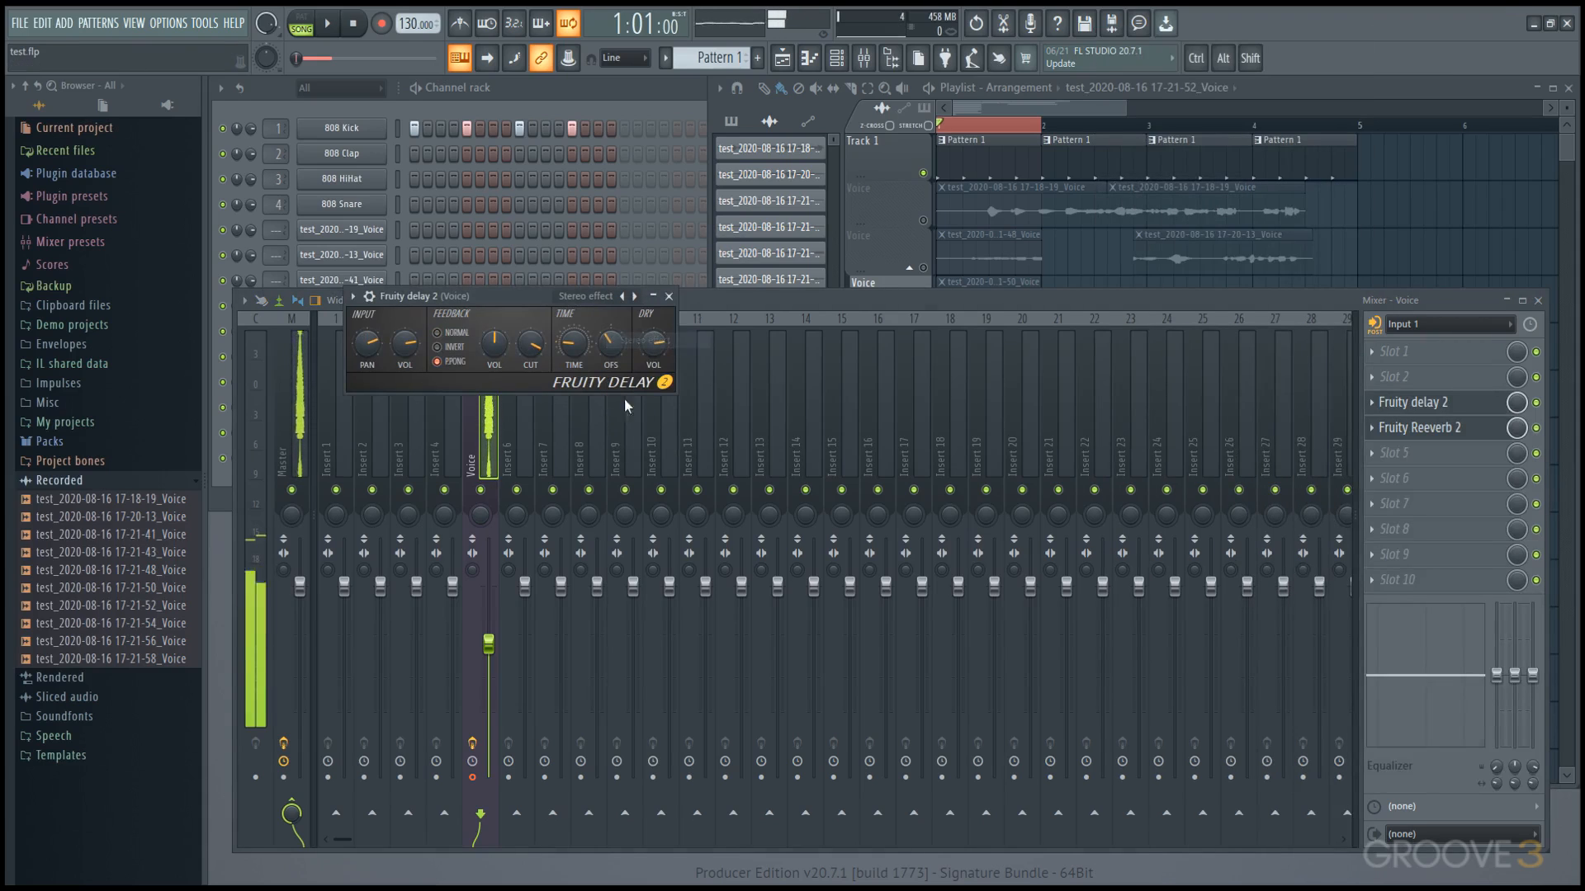
{"action": "left_click", "coordinate": [822, 306]}
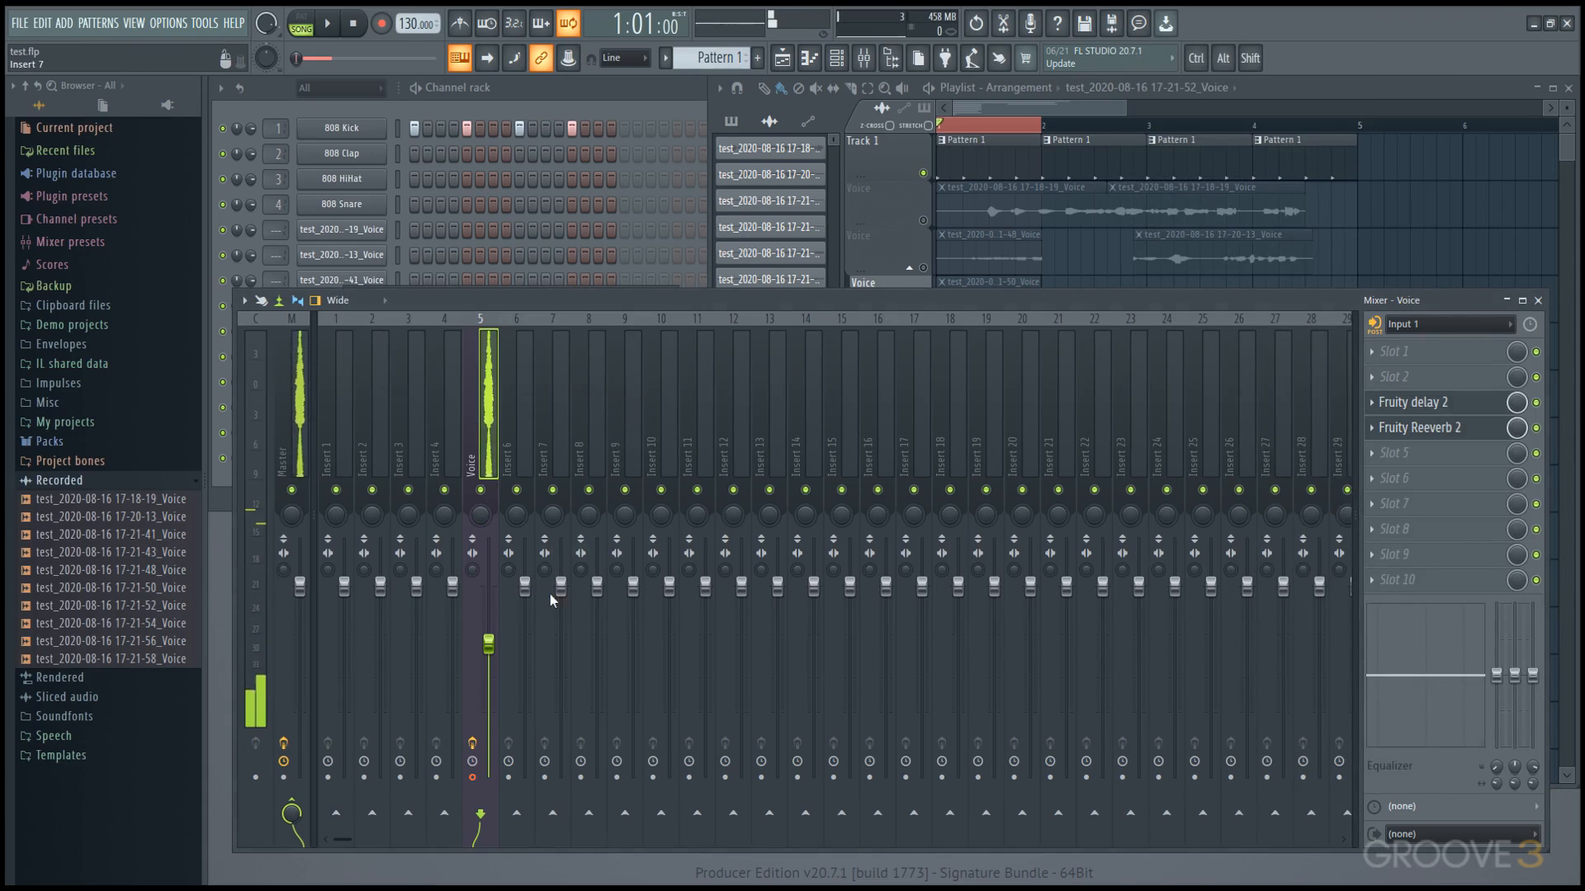
{"action": "left_click_drag", "start_coordinate": [488, 643], "coordinate": [490, 776]}
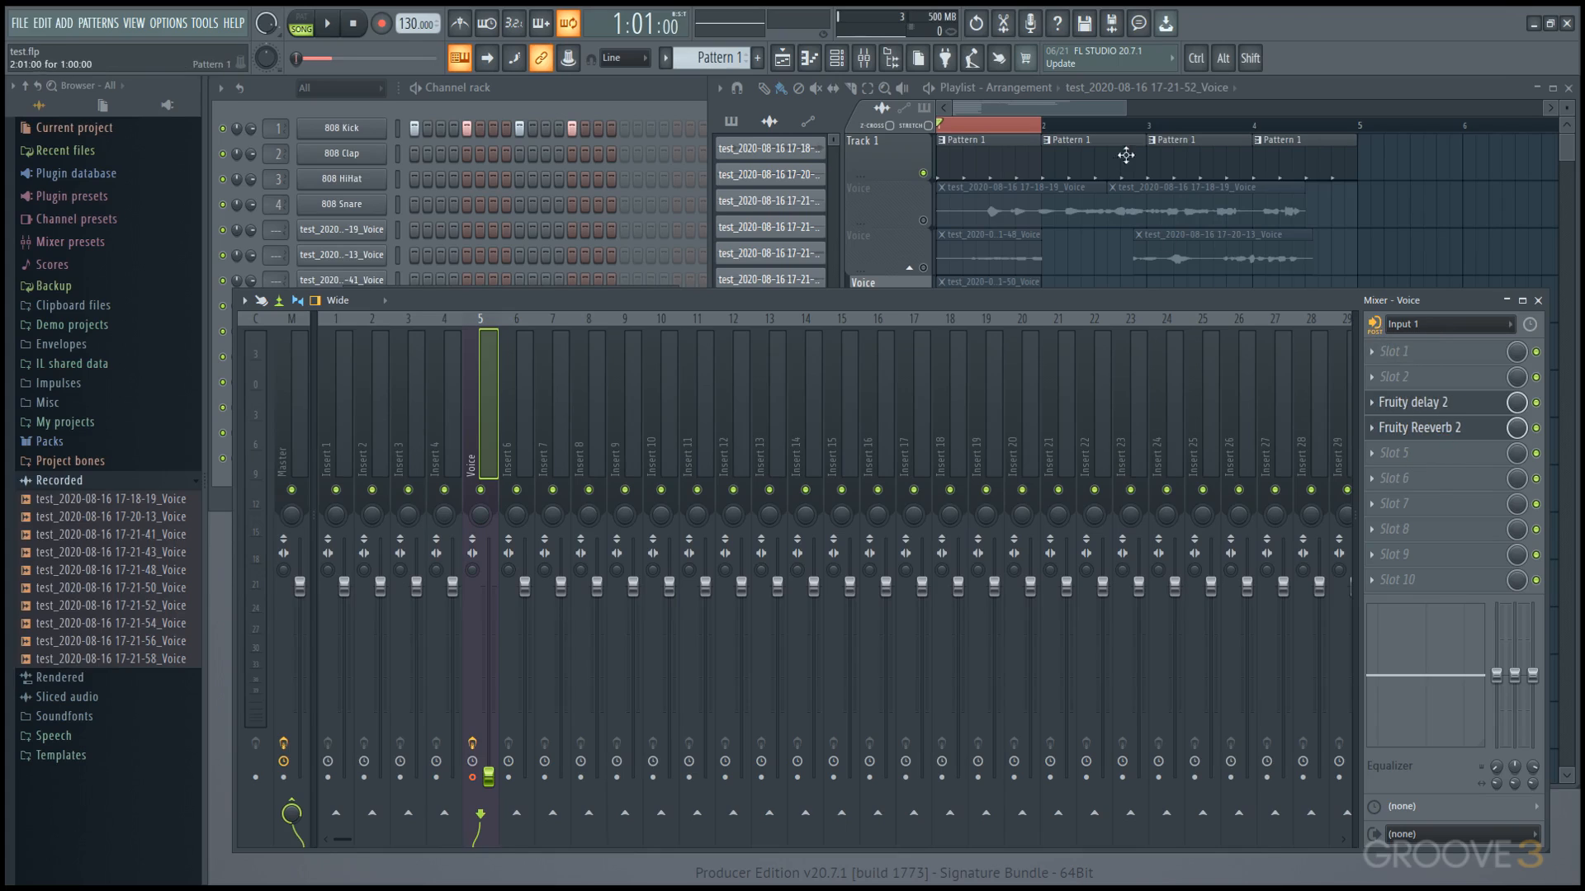
Clear the bar 1 loop range, and record a voice clip into the playlist from bar 3, raising the Voice fader only for the take
{"action": "double_click", "coordinate": [1138, 130]}
{"action": "left_click_drag", "start_coordinate": [1093, 127], "coordinate": [1150, 130]}
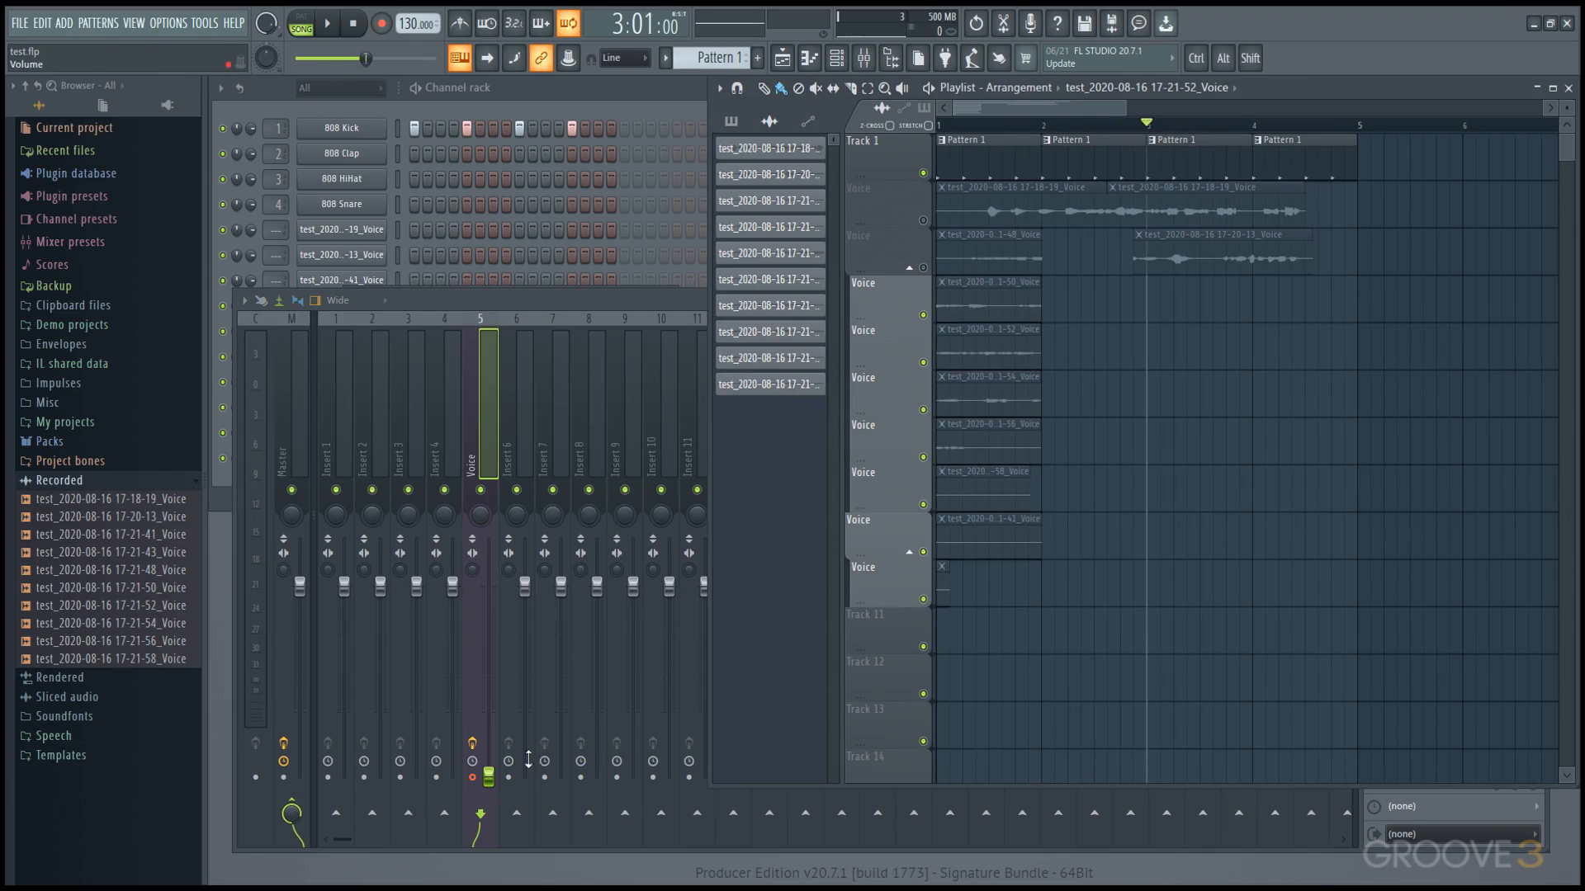
{"action": "left_click_drag", "start_coordinate": [492, 784], "coordinate": [492, 680]}
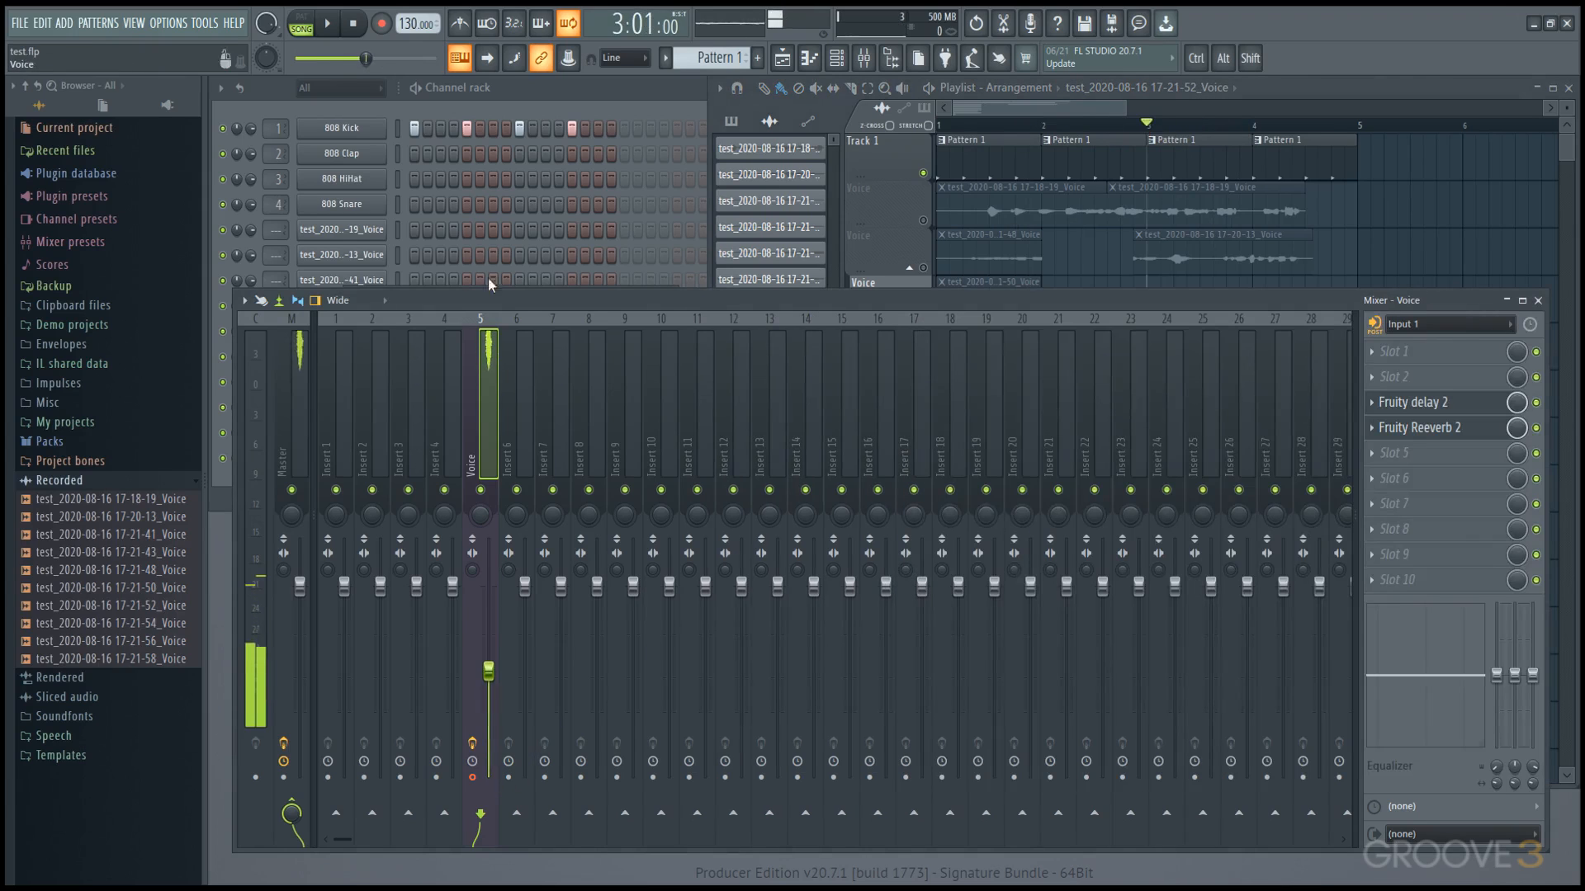
{"action": "left_click", "coordinate": [379, 24]}
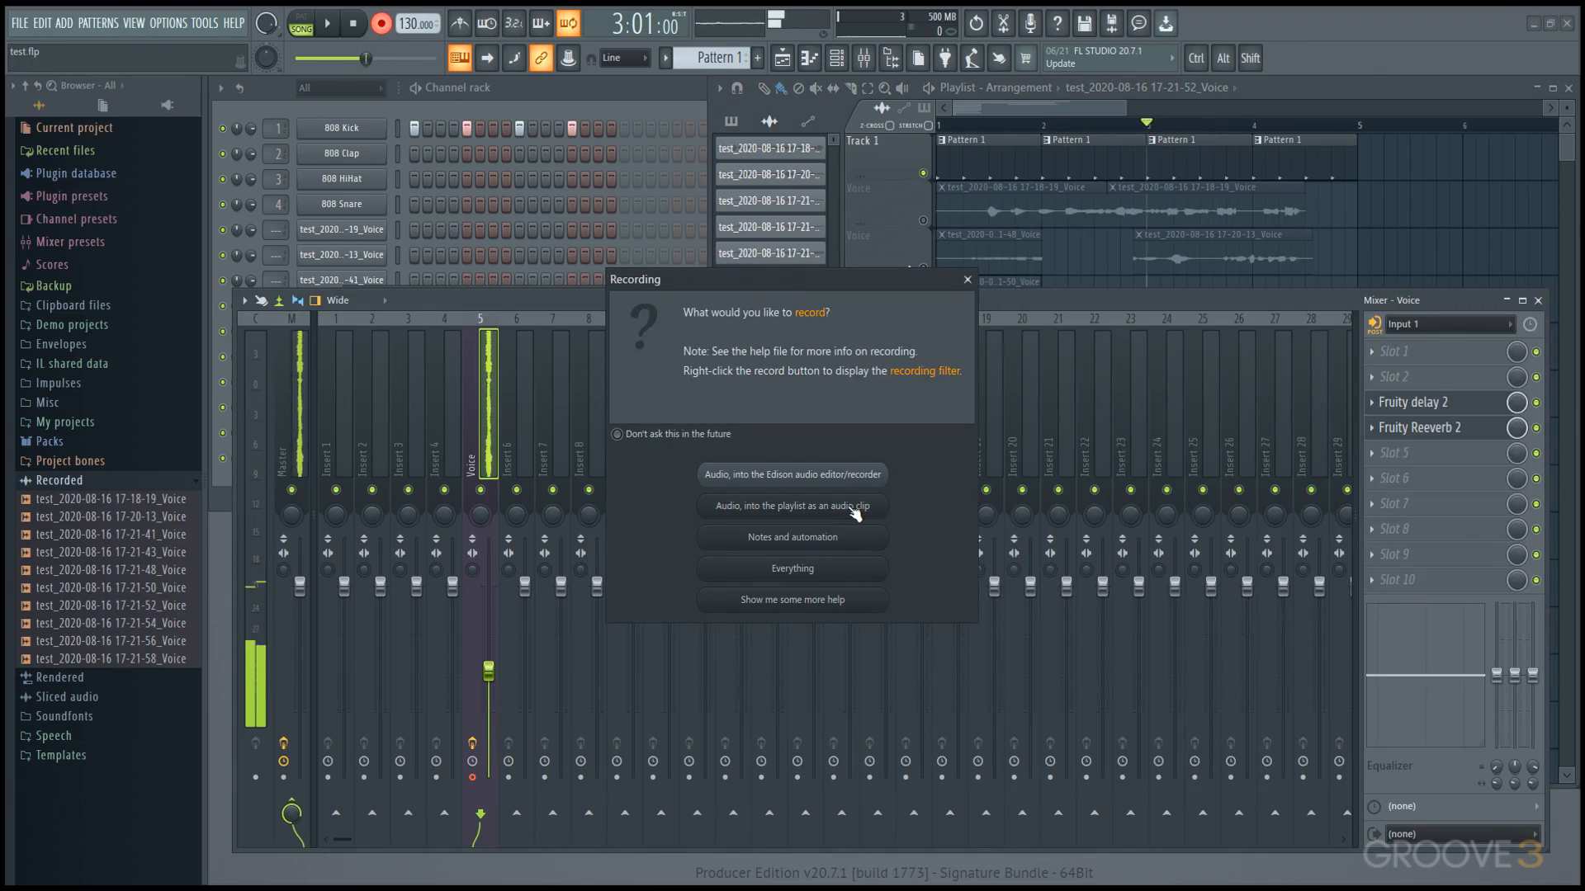
{"action": "left_click", "coordinate": [755, 506]}
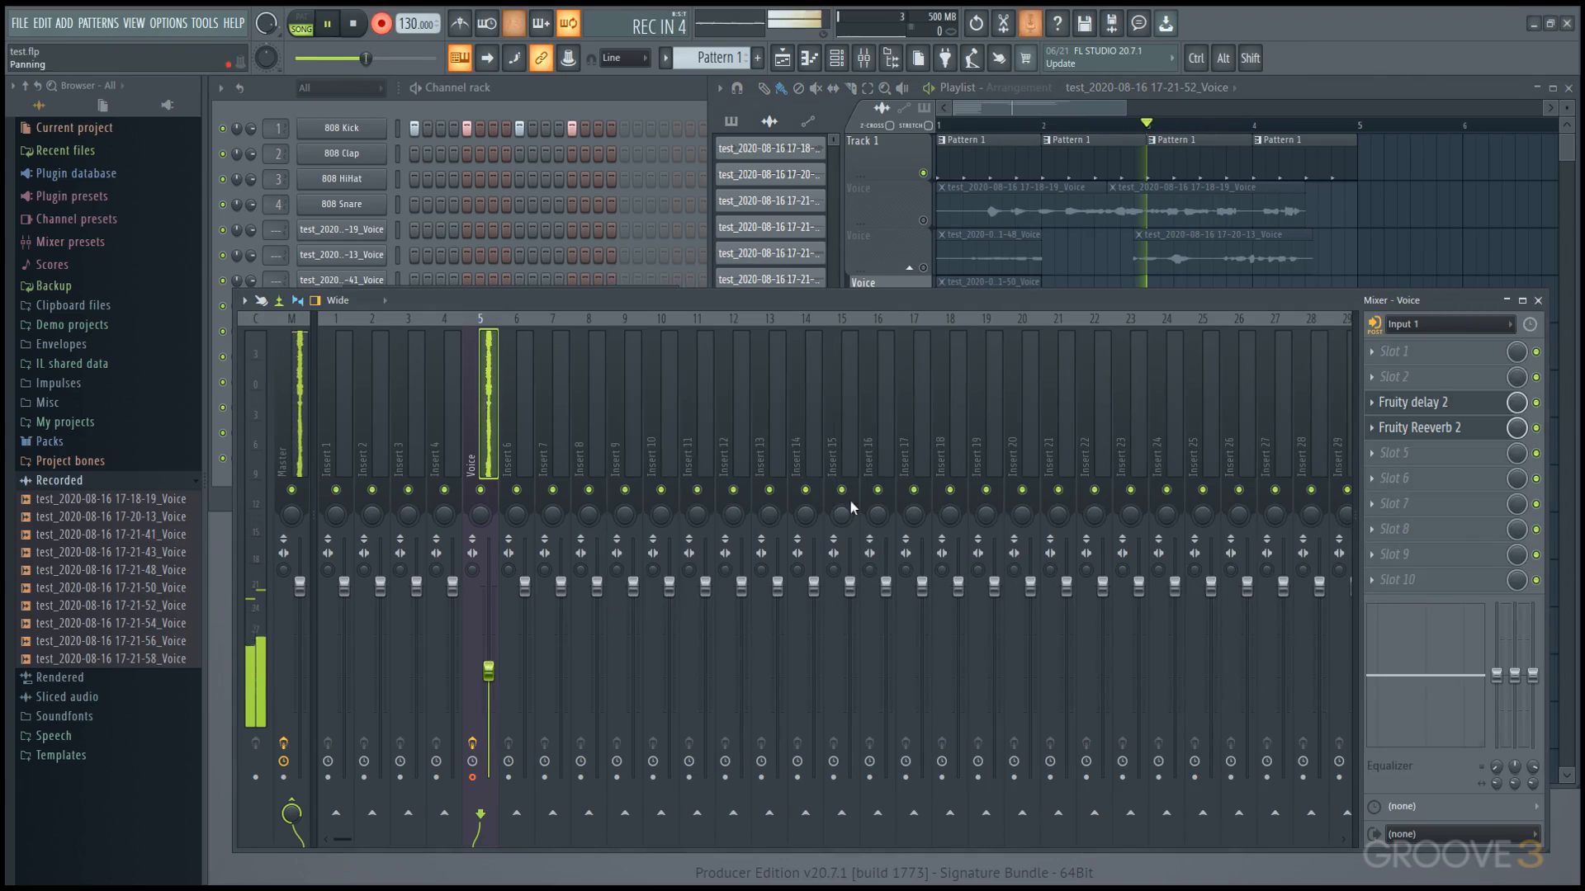
{"action": "left_click", "coordinate": [1281, 87]}
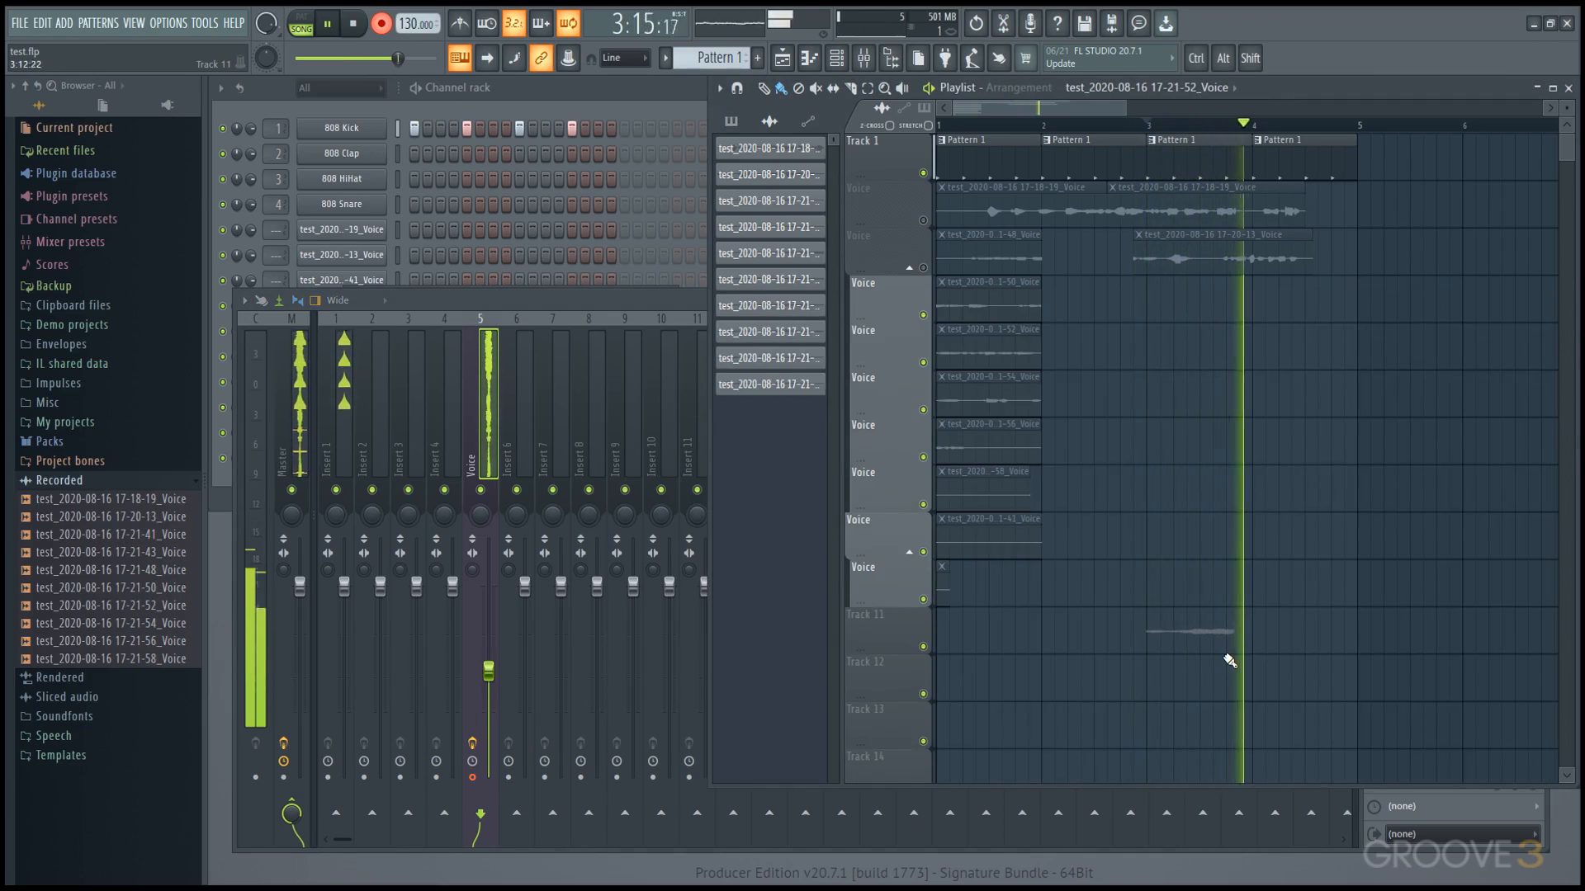
{"action": "key", "text": "space"}
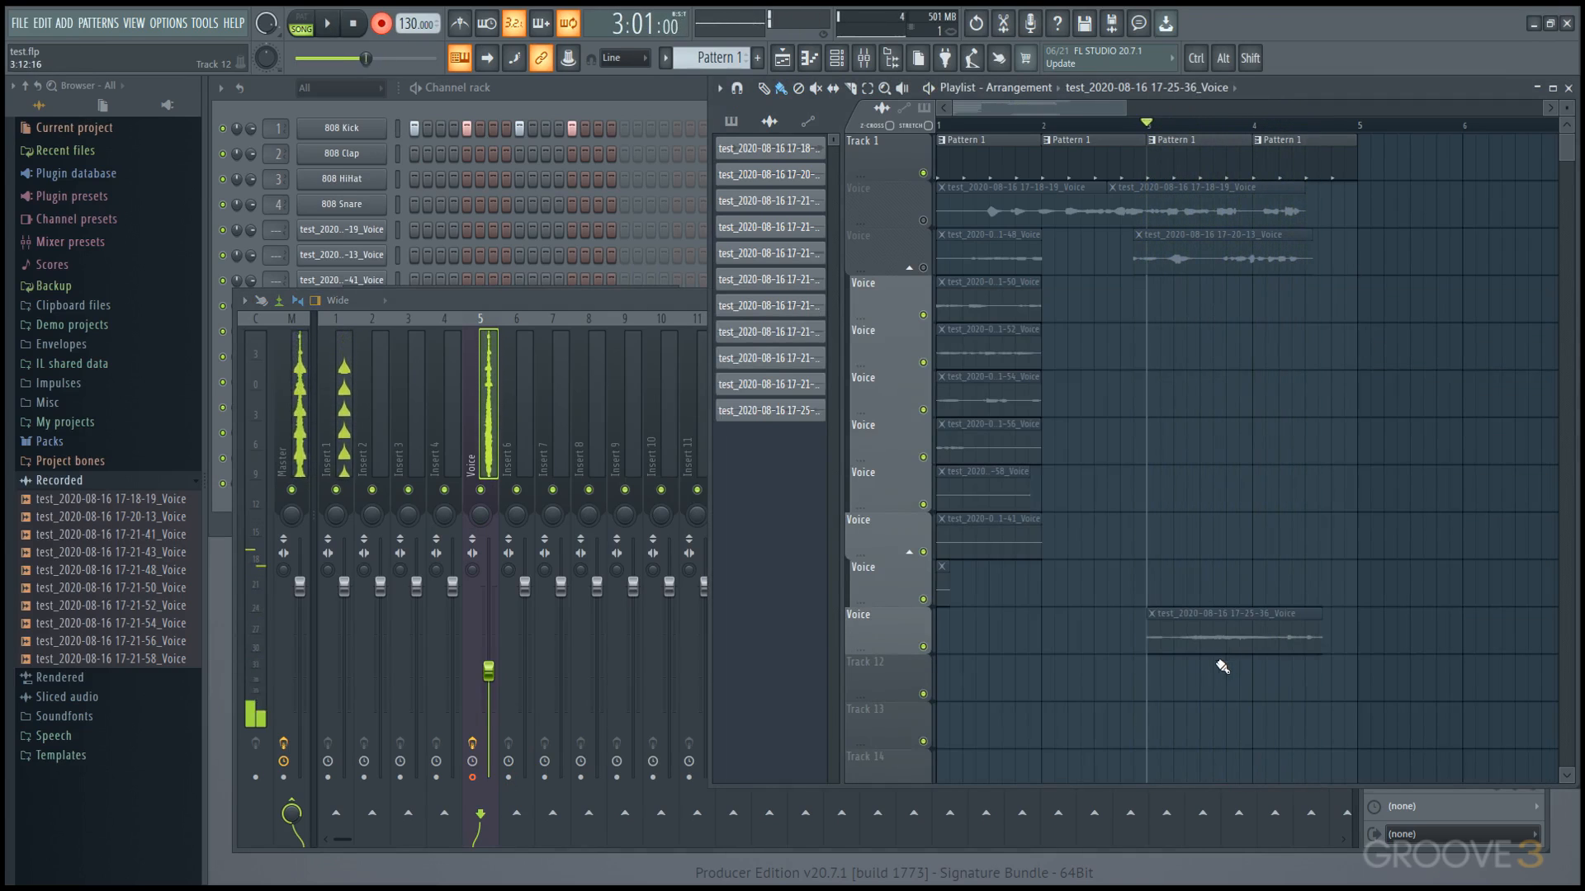
{"action": "left_click_drag", "start_coordinate": [492, 673], "coordinate": [493, 777]}
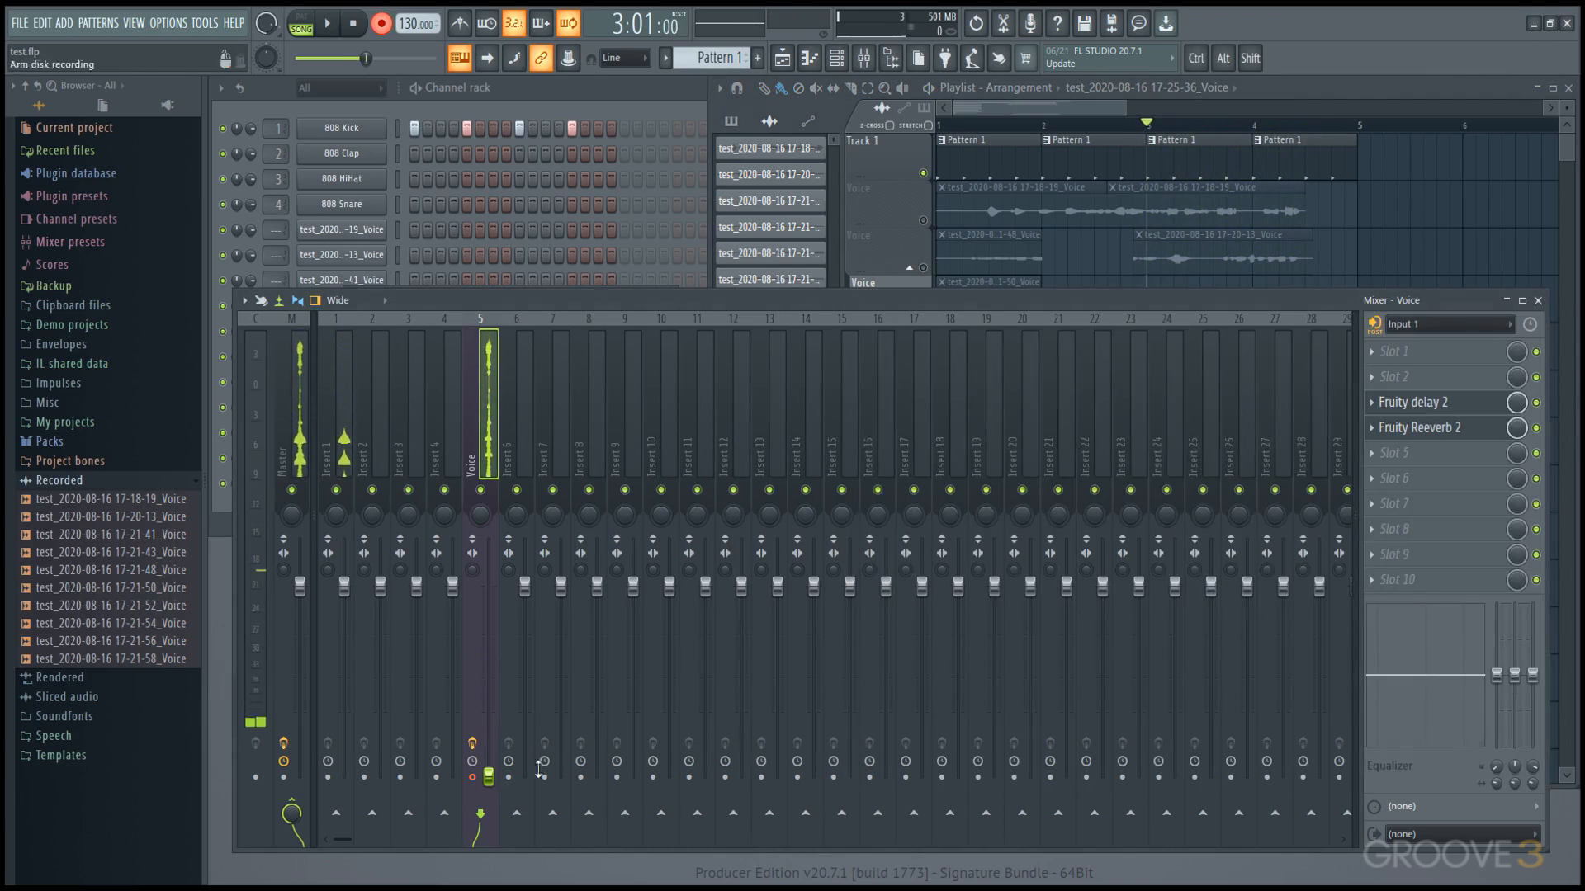
Solo the track holding the 17-25-36 Voice clip, and audition it from bar 3 with loop recording turned off
{"action": "left_click", "coordinate": [1360, 87]}
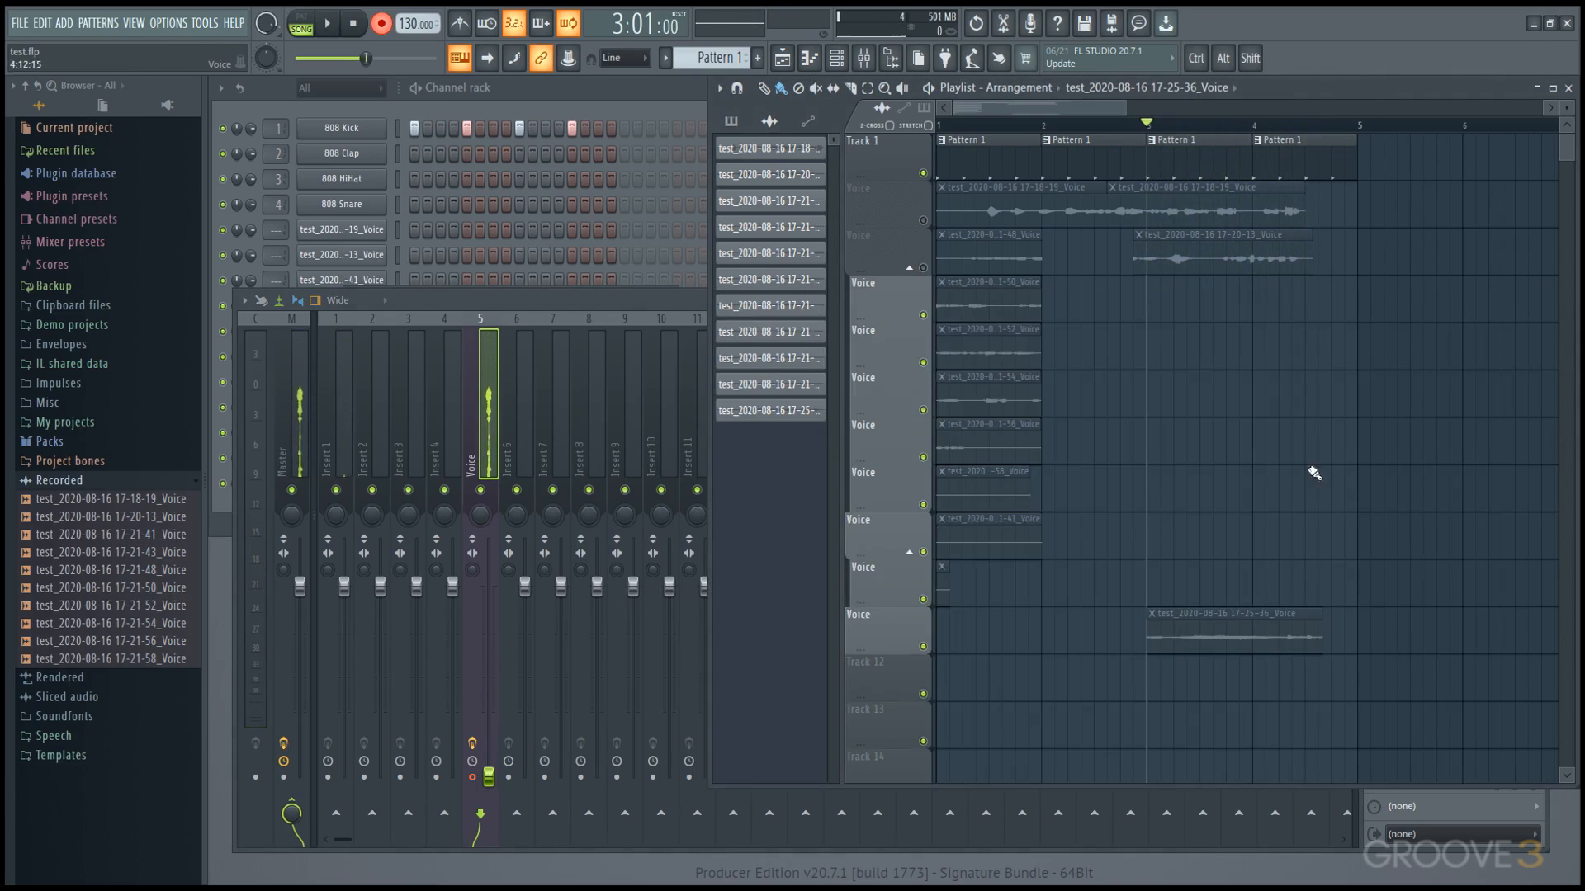
{"action": "left_click", "coordinate": [923, 647], "text": "ctrl"}
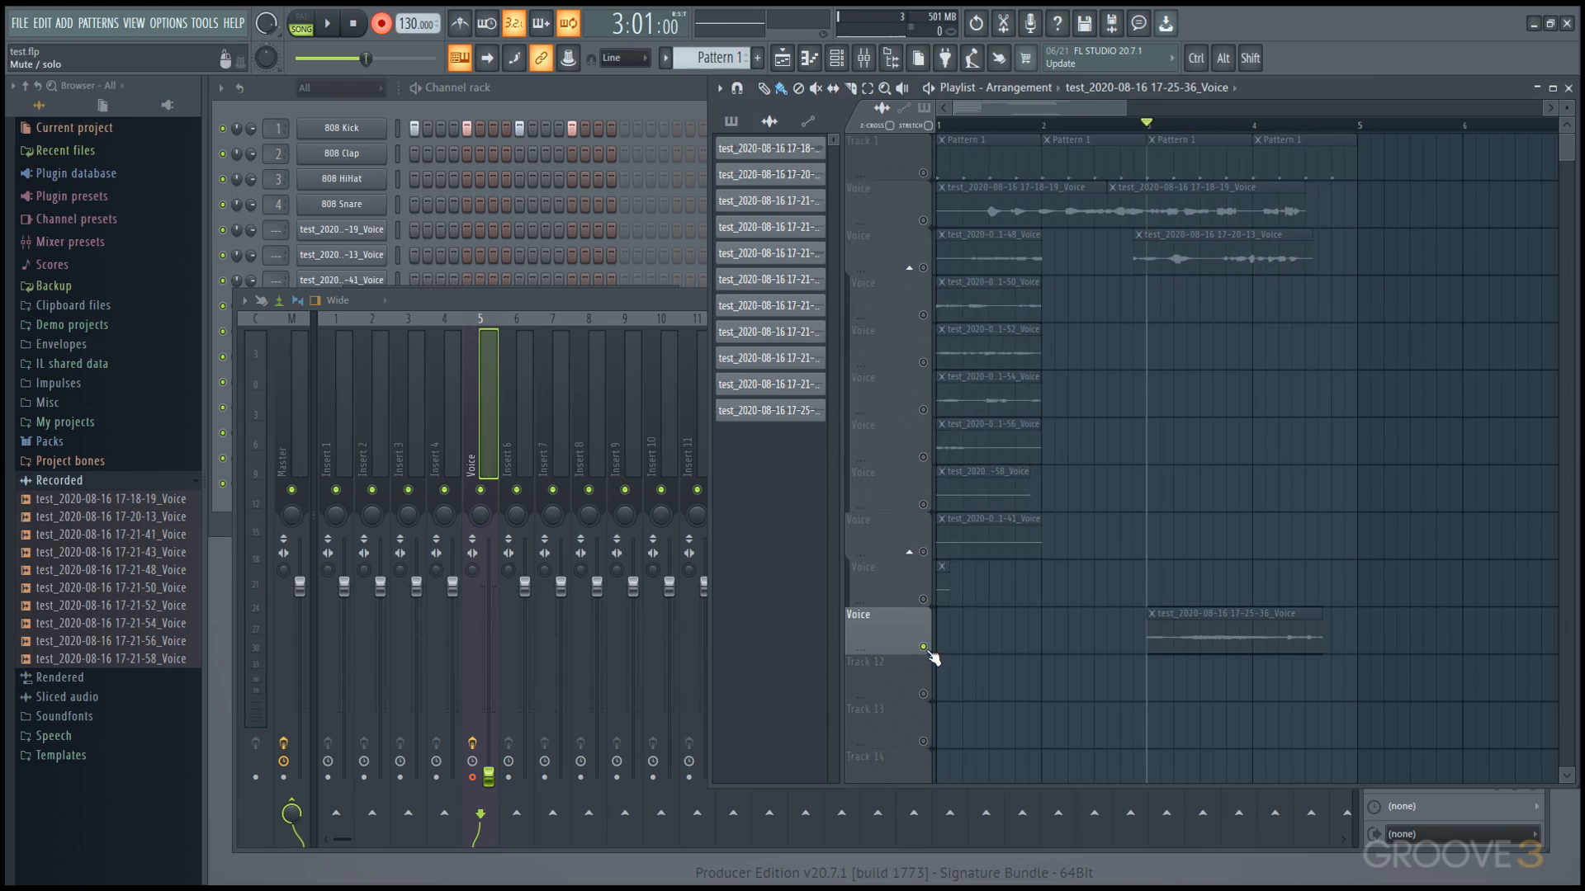
{"action": "left_click", "coordinate": [567, 24]}
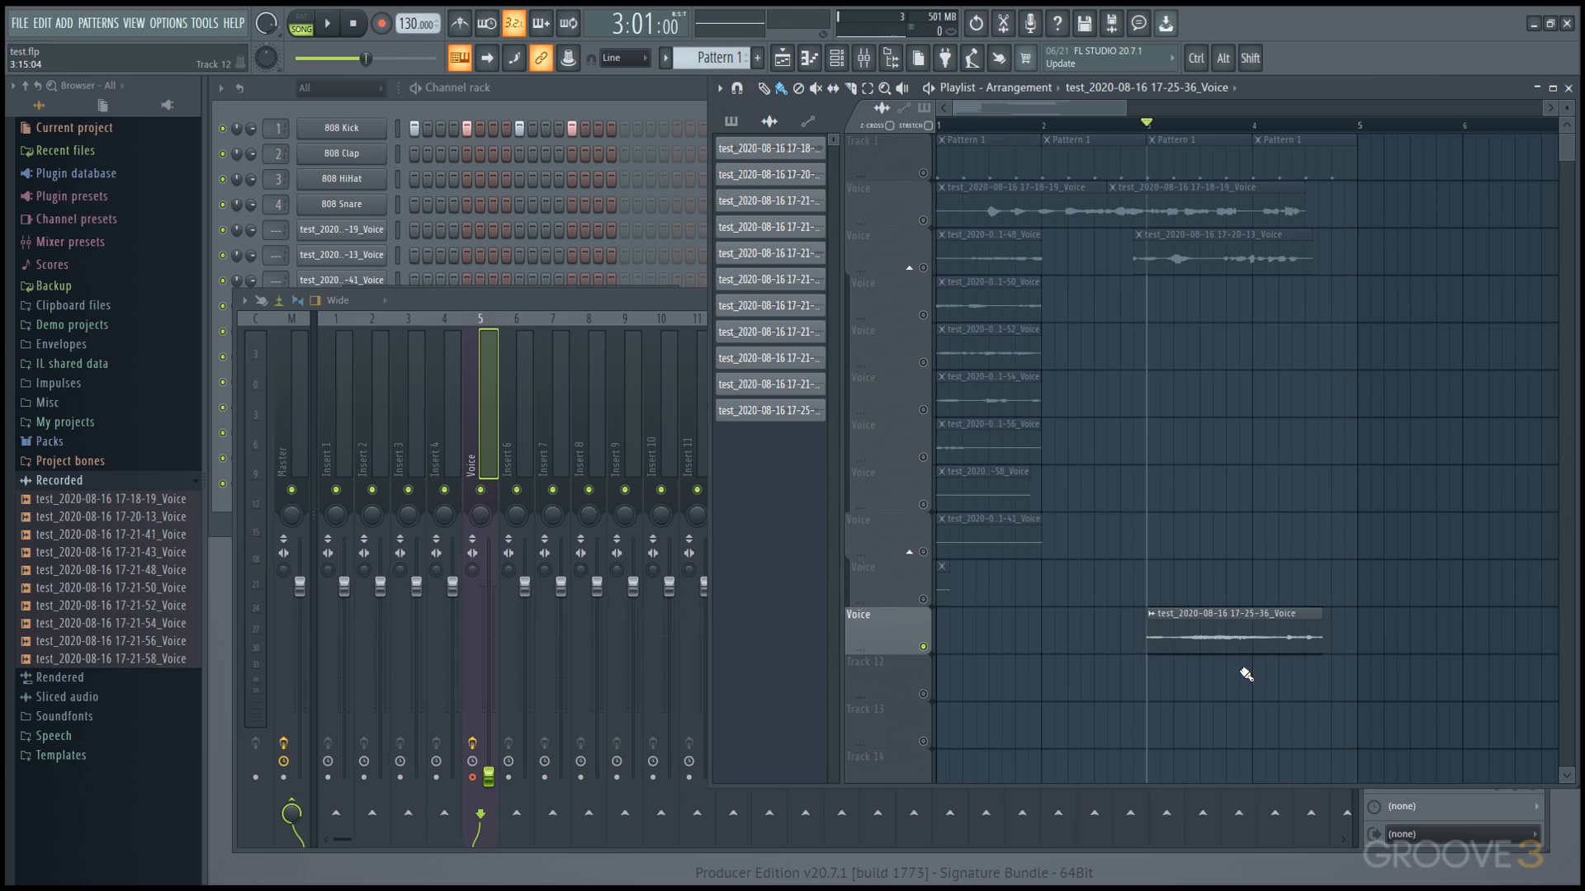
{"action": "key", "text": "space"}
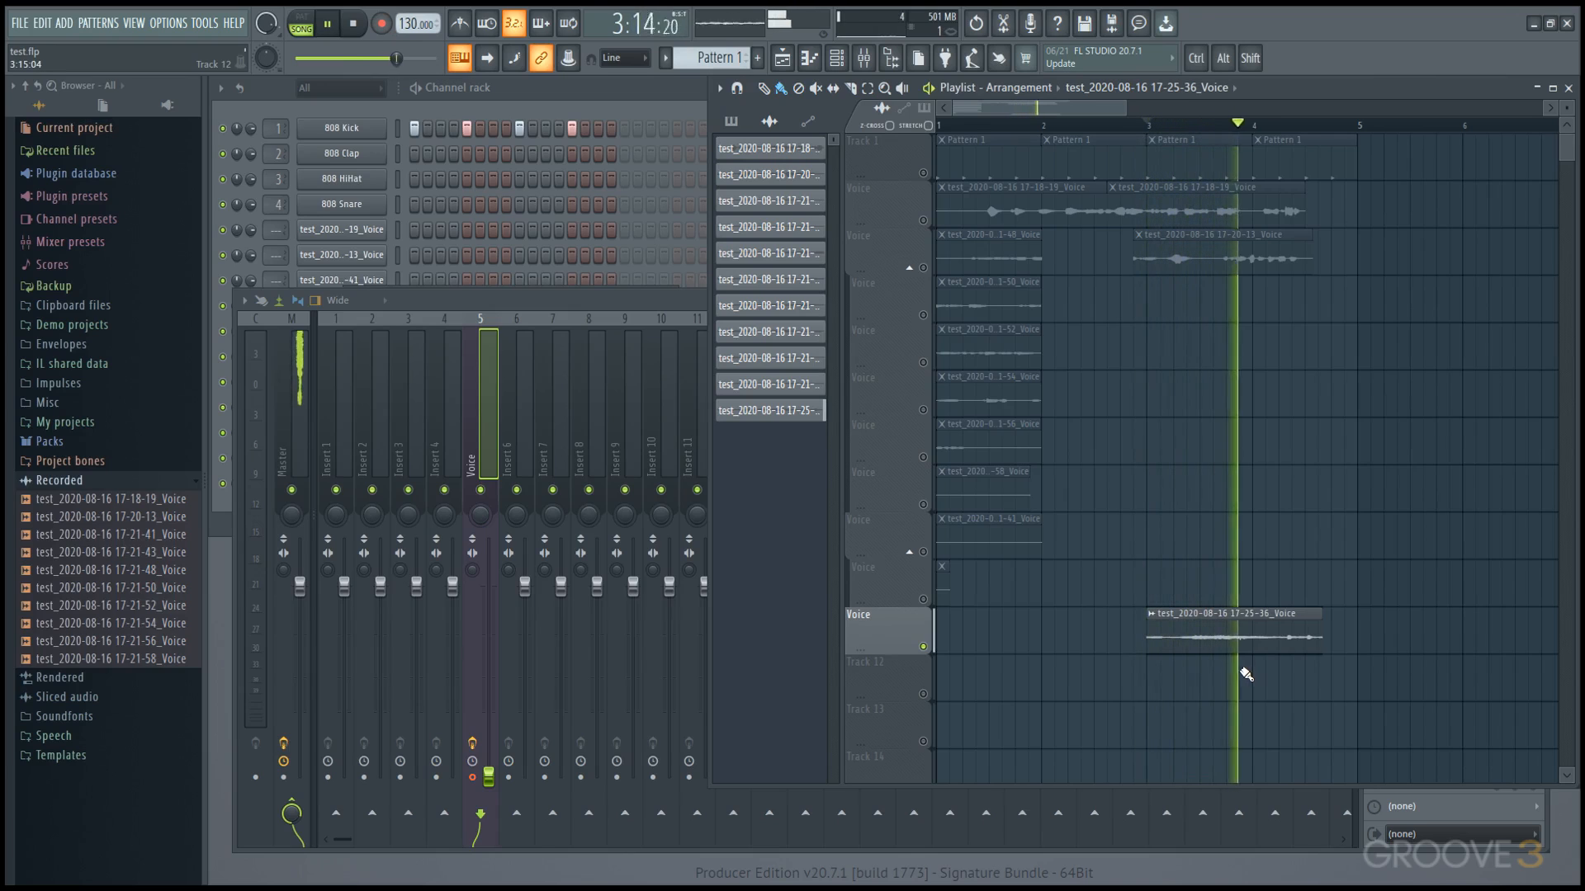
{"action": "key", "text": "space"}
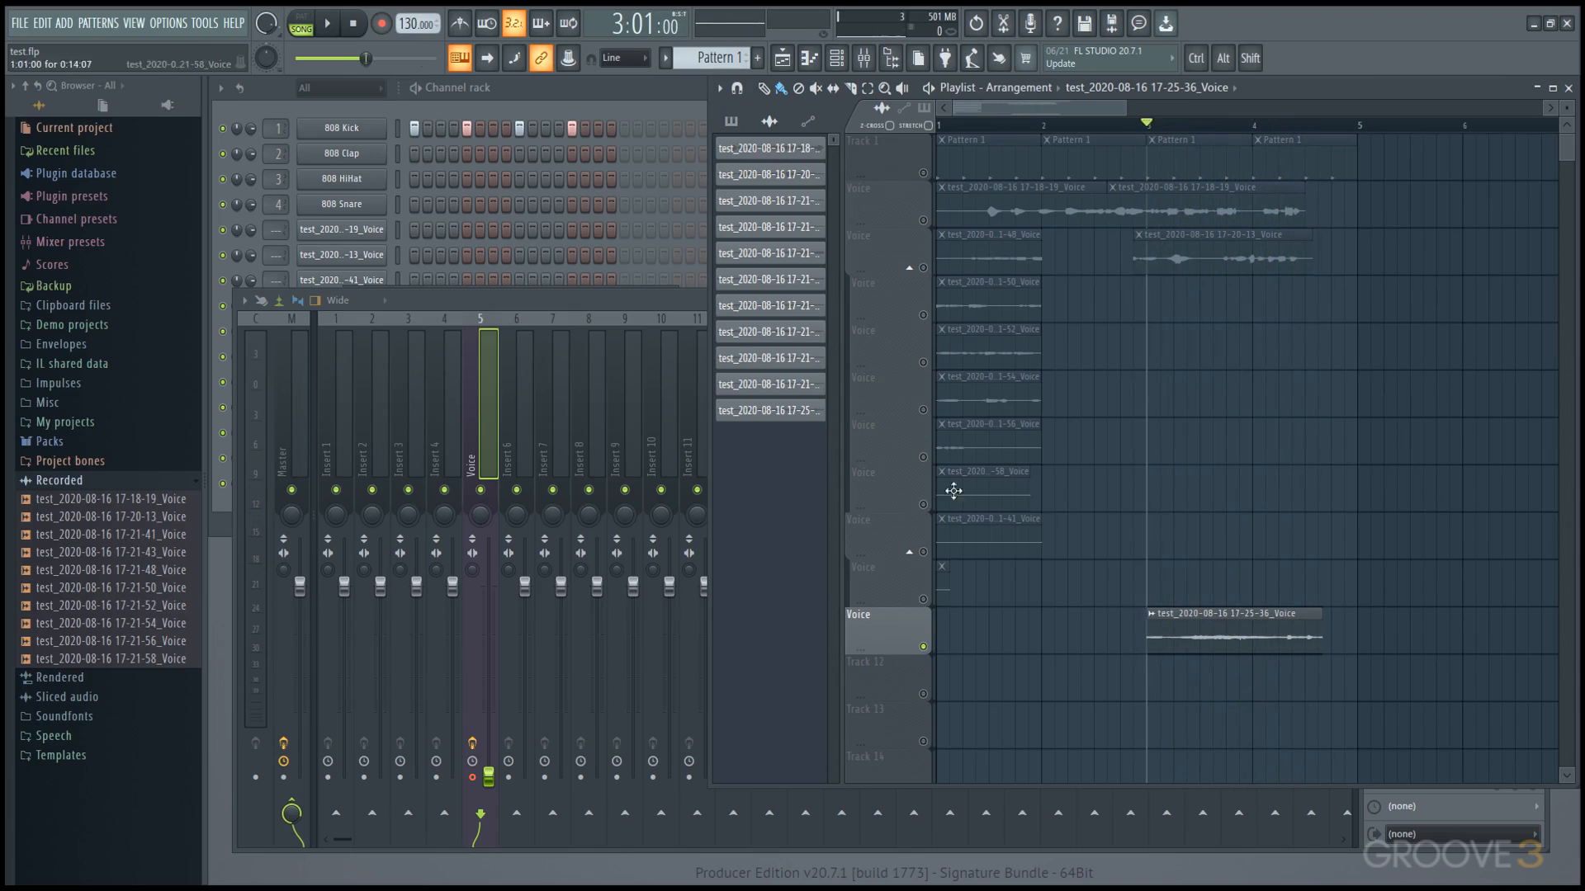
Set the Voice input to record pre-effects, and record another playlist clip from bar 3 with the fader at about 57%, returning it to minimum
{"action": "double_click", "coordinate": [681, 302]}
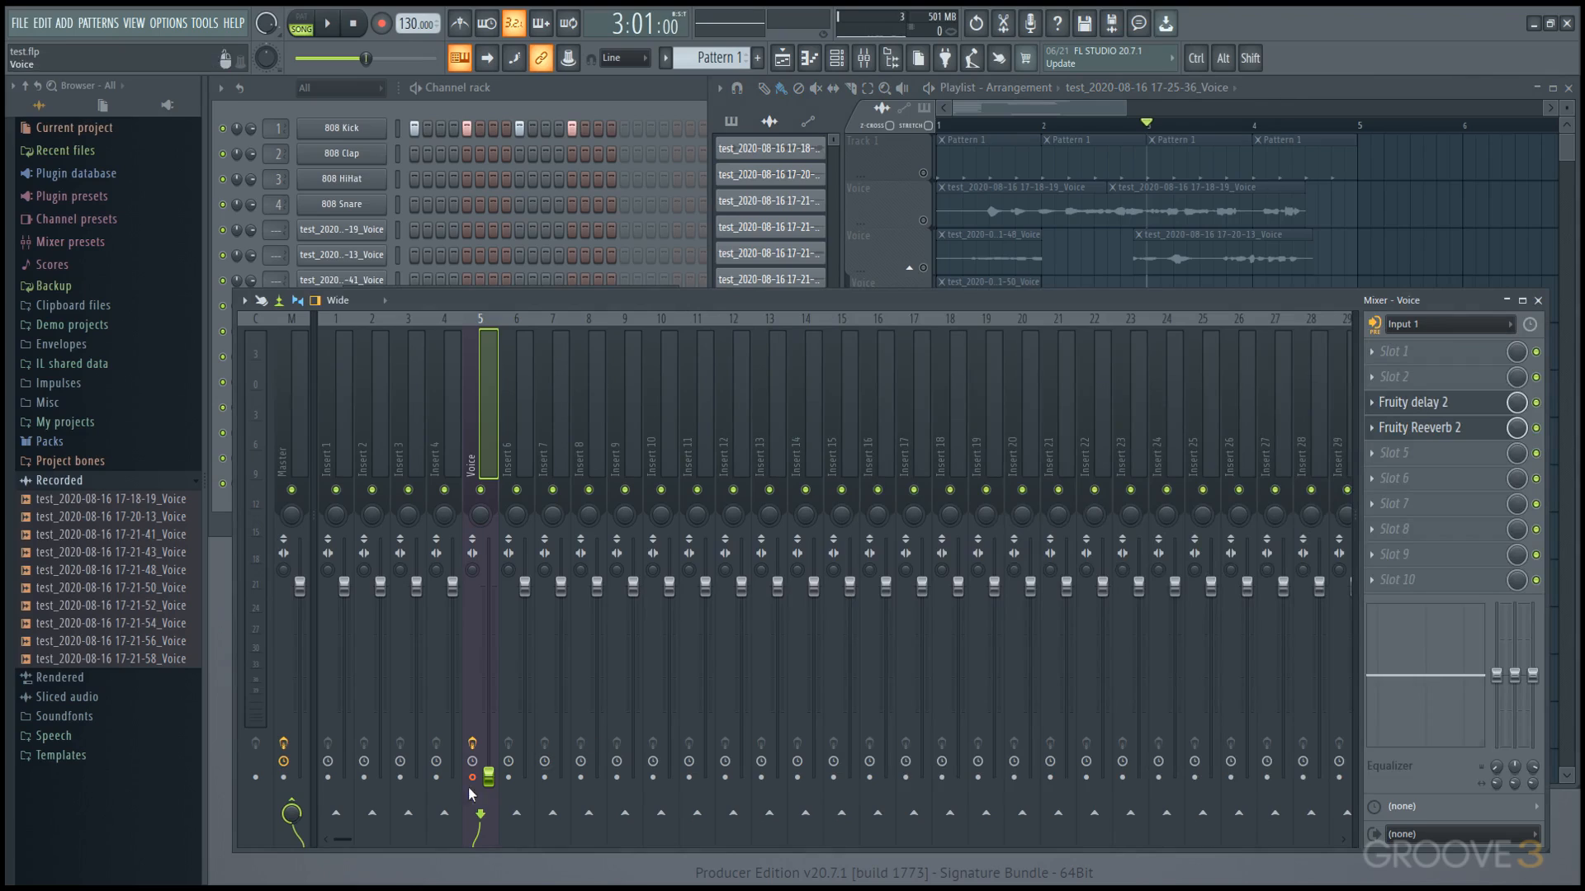
{"action": "left_click_drag", "start_coordinate": [501, 783], "coordinate": [501, 674]}
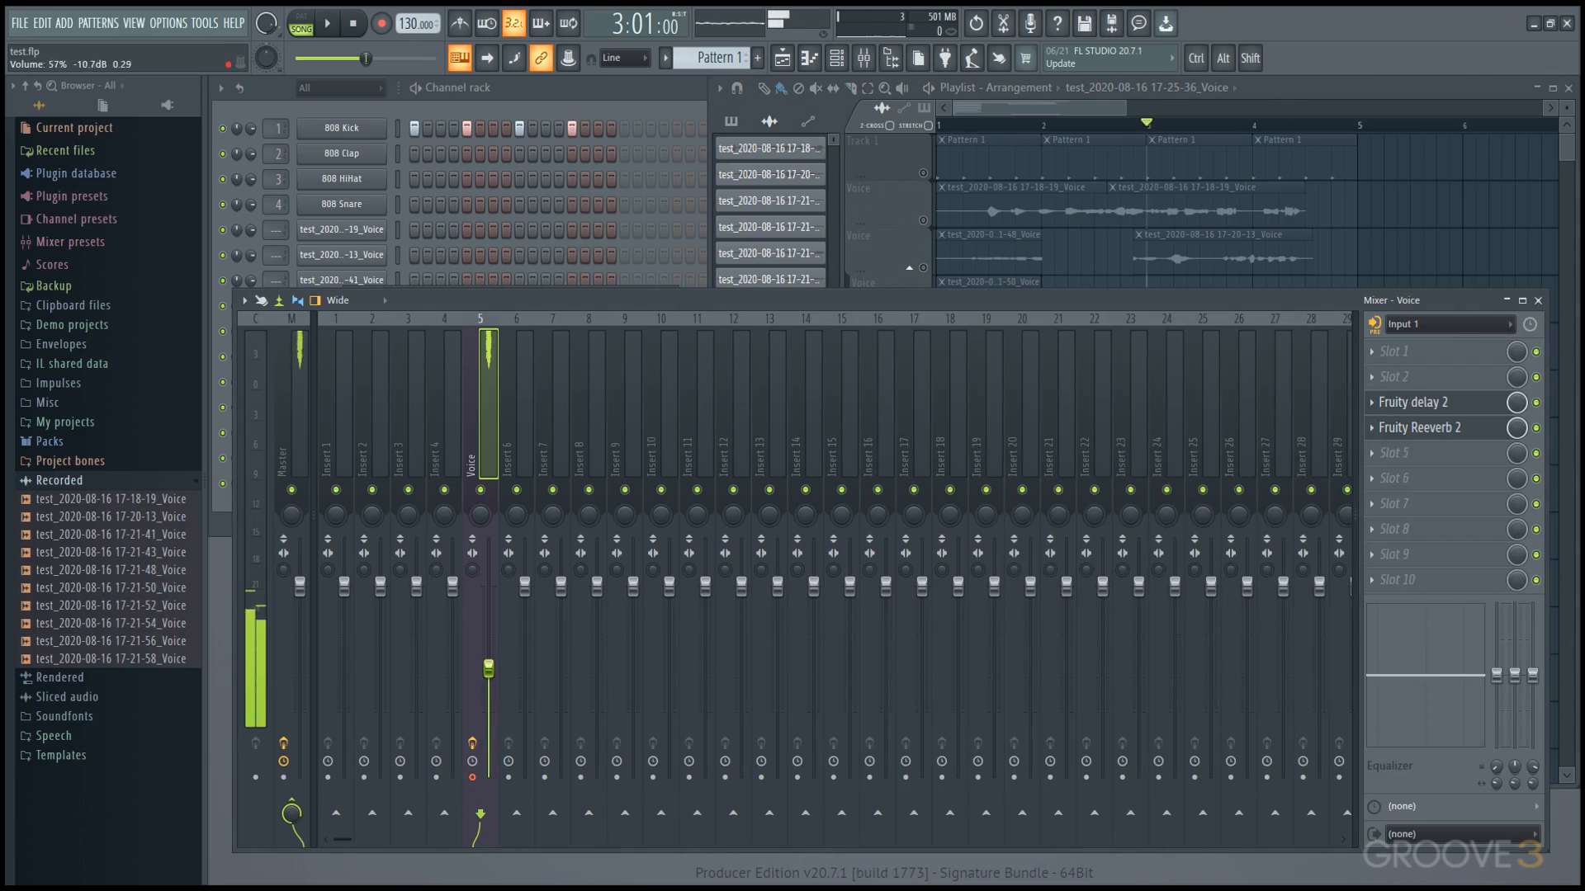
{"action": "left_click", "coordinate": [1378, 105]}
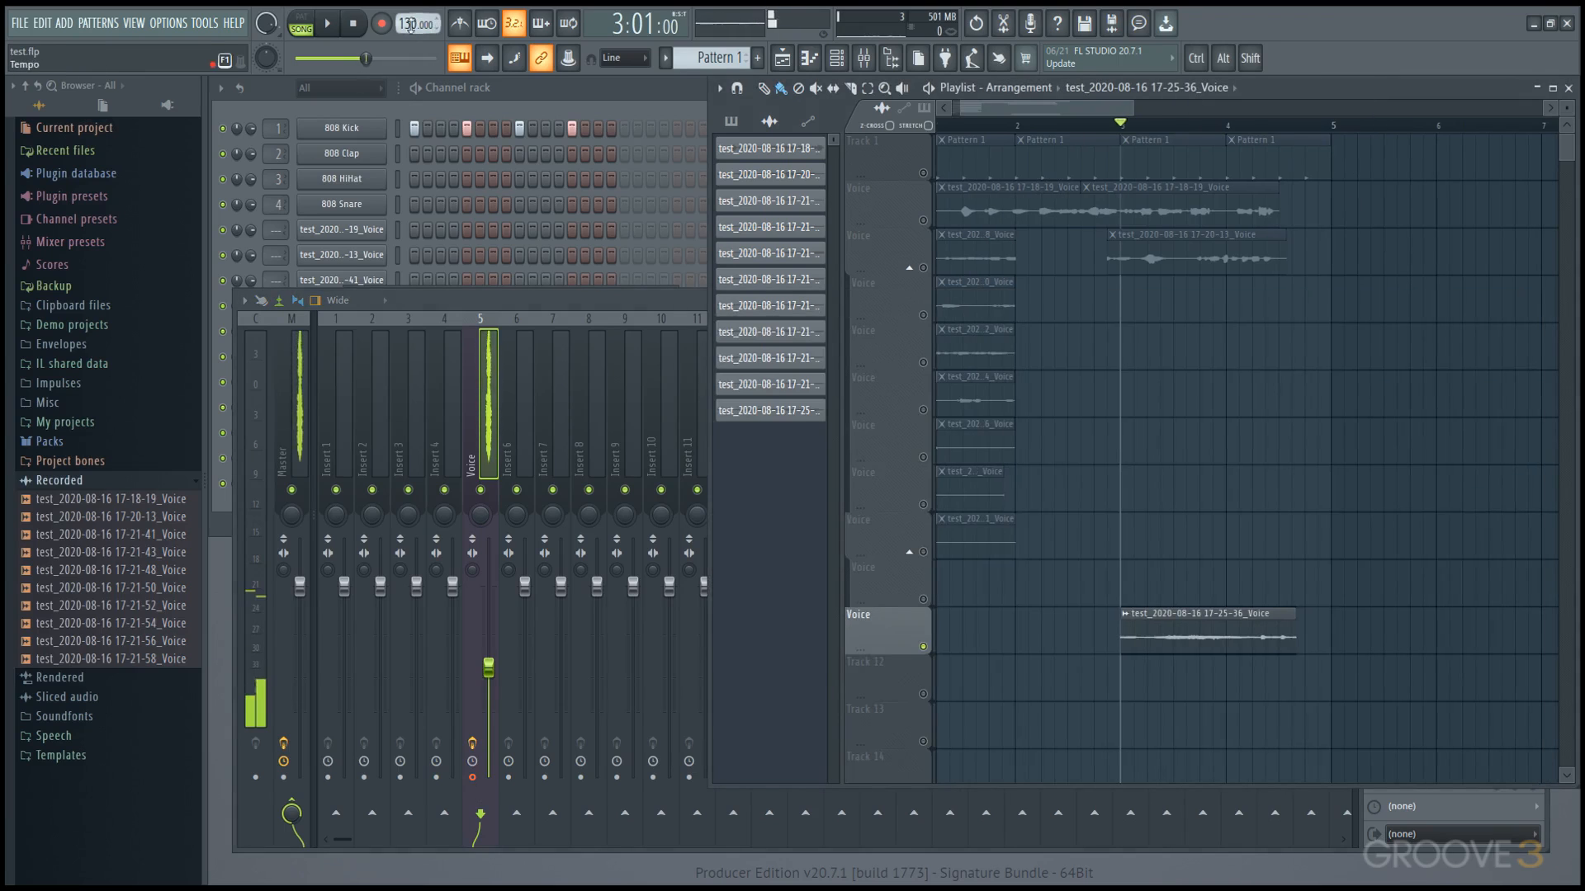
{"action": "left_click", "coordinate": [380, 26]}
{"action": "left_click", "coordinate": [792, 506]}
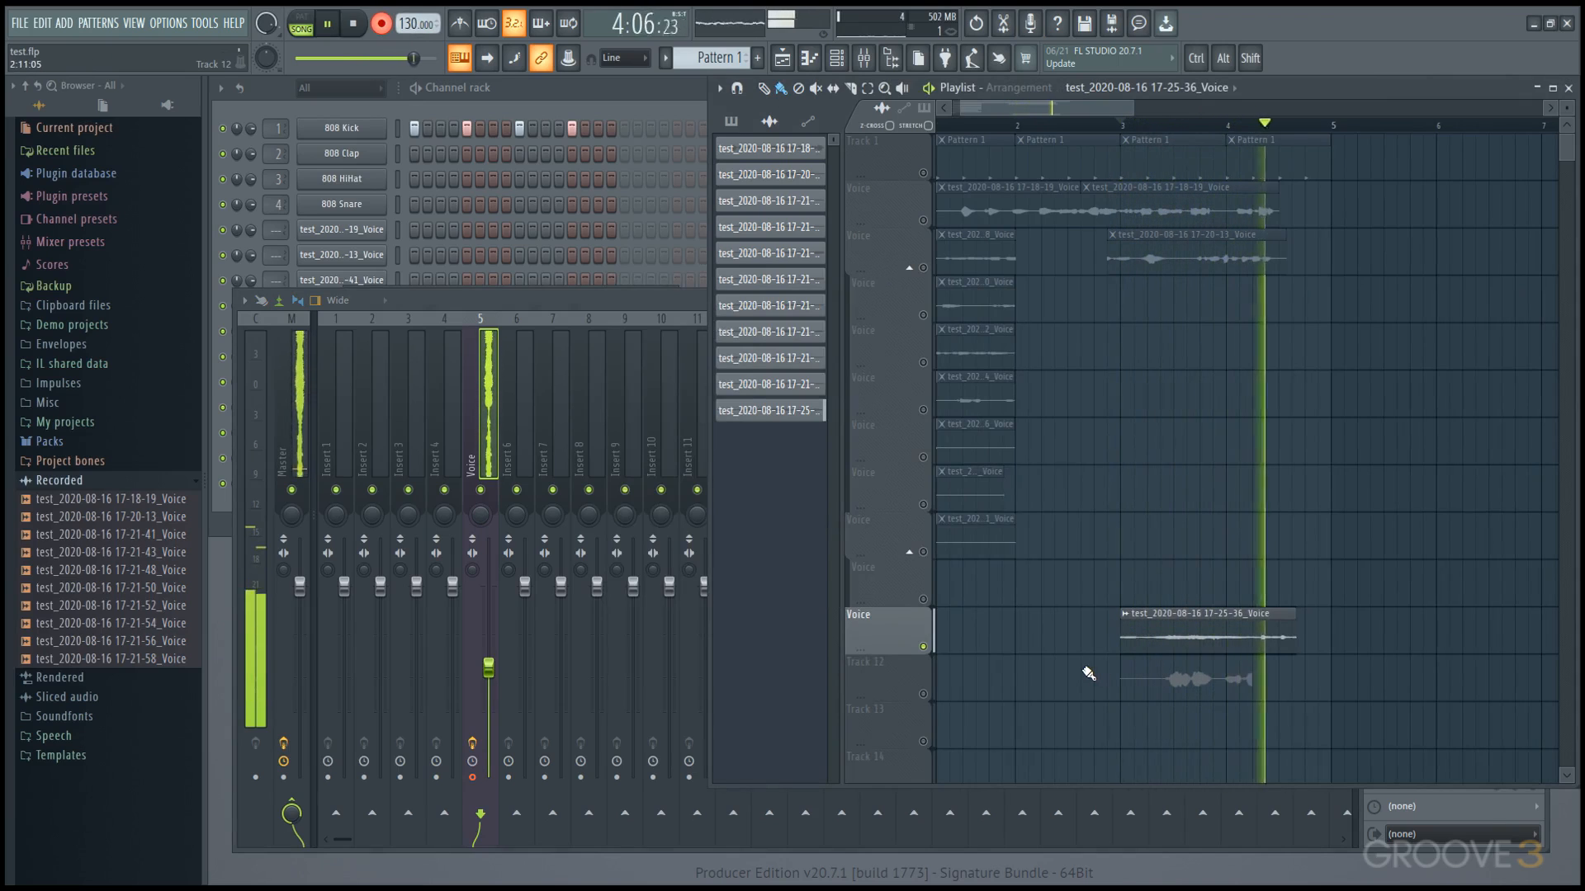
{"action": "key", "text": "space"}
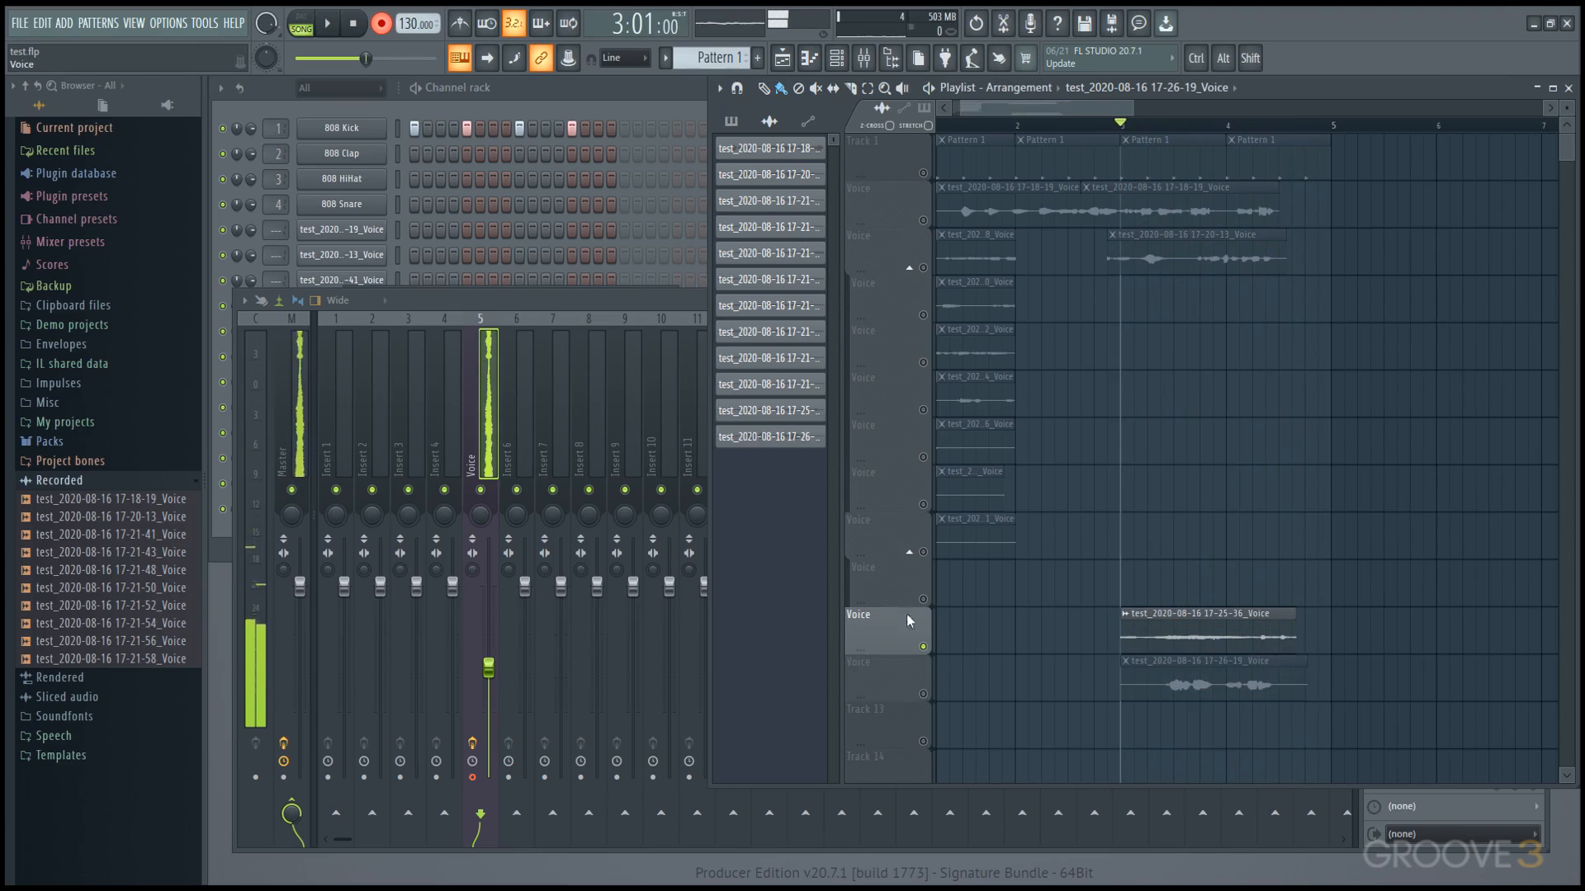
{"action": "left_click_drag", "start_coordinate": [489, 667], "coordinate": [489, 777]}
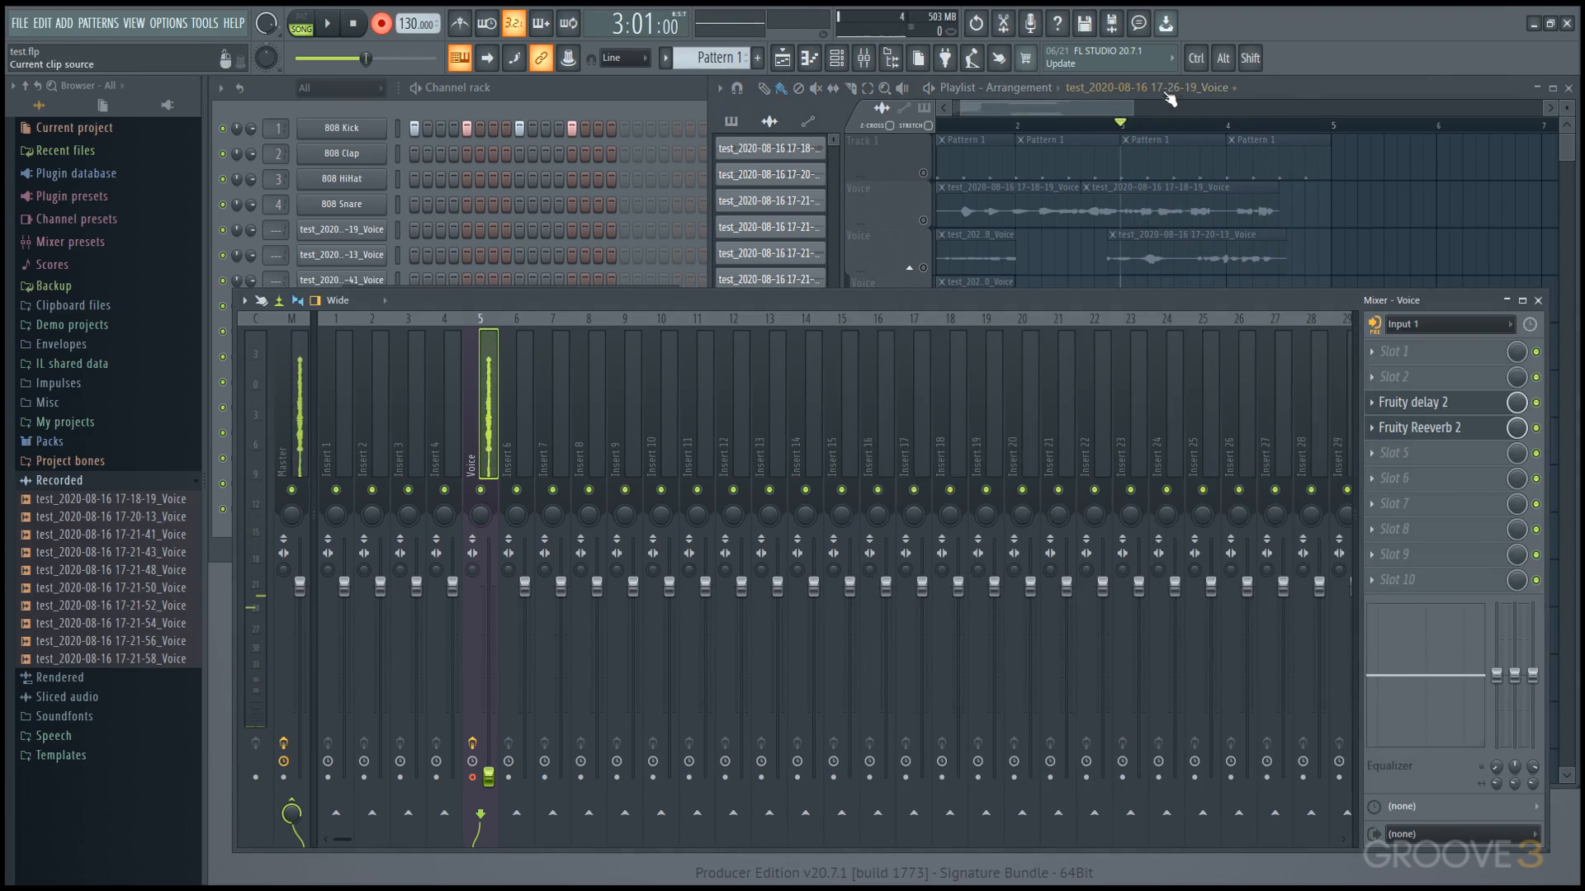
Compare the target mixer tracks of the 17-26-19 and 17-25-36 Voice clips, and check the effect slots on the Voice mixer track
{"action": "left_click", "coordinate": [1299, 95]}
{"action": "double_click", "coordinate": [1201, 665]}
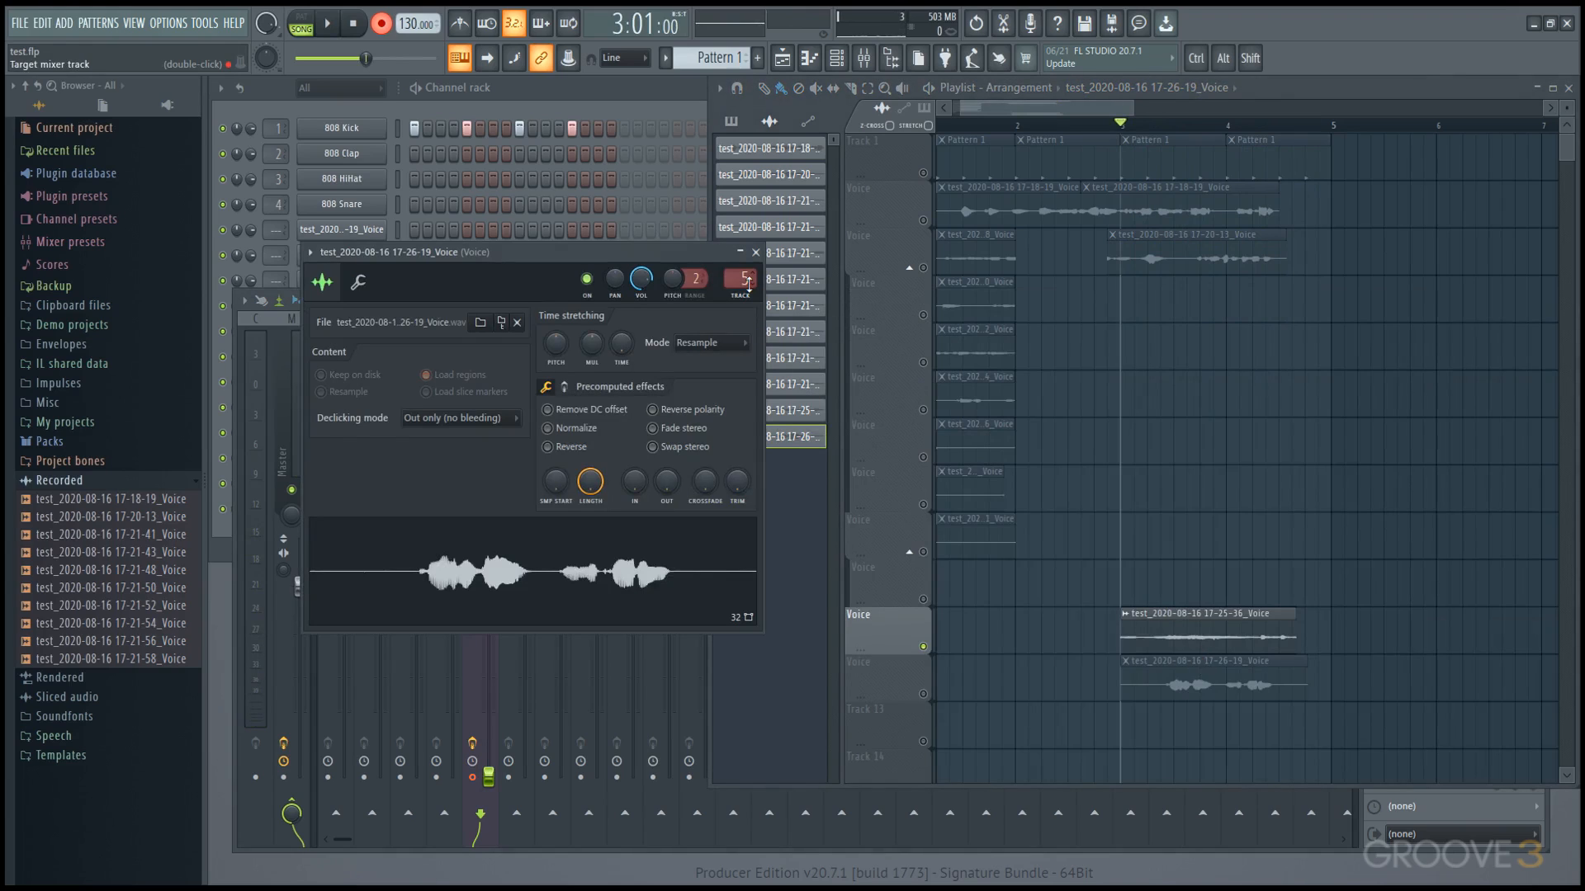
{"action": "double_click", "coordinate": [1230, 619]}
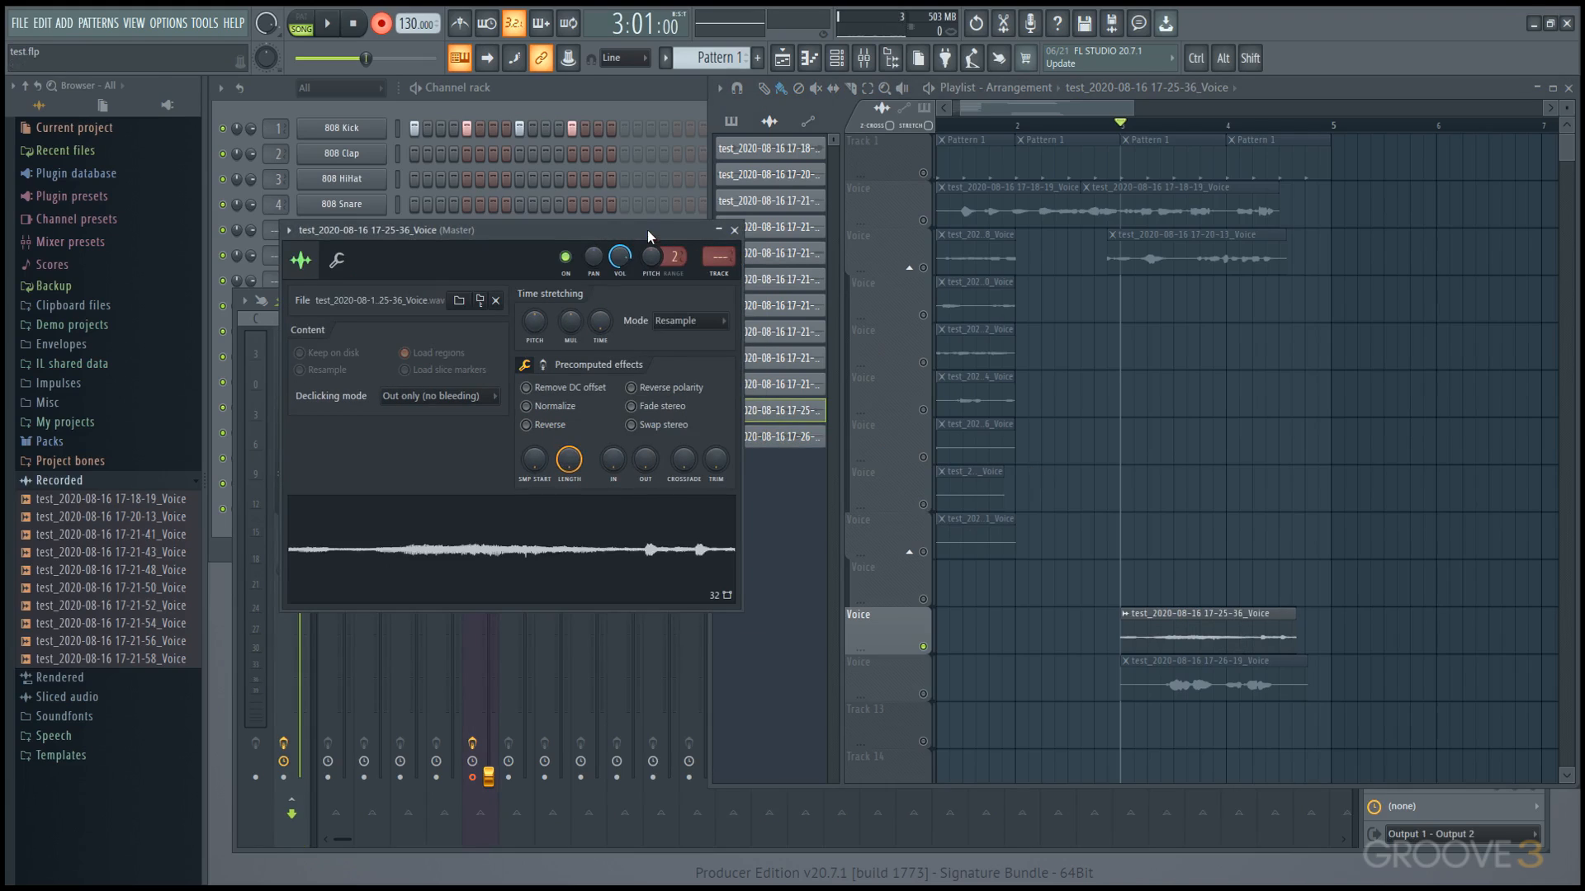
{"action": "double_click", "coordinate": [1204, 664]}
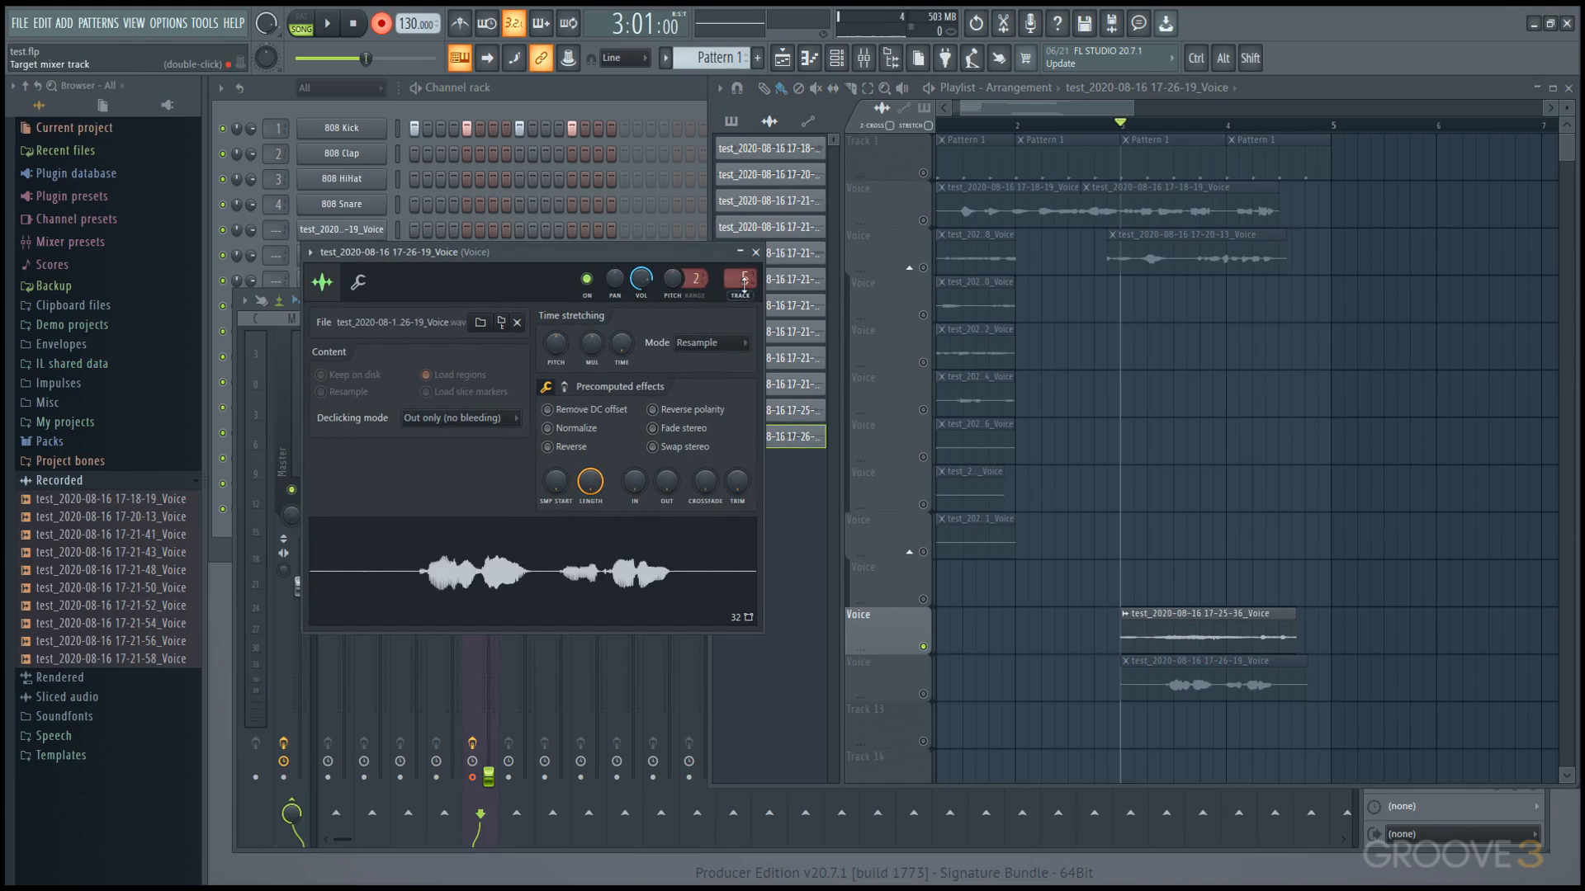
{"action": "left_click", "coordinate": [863, 58]}
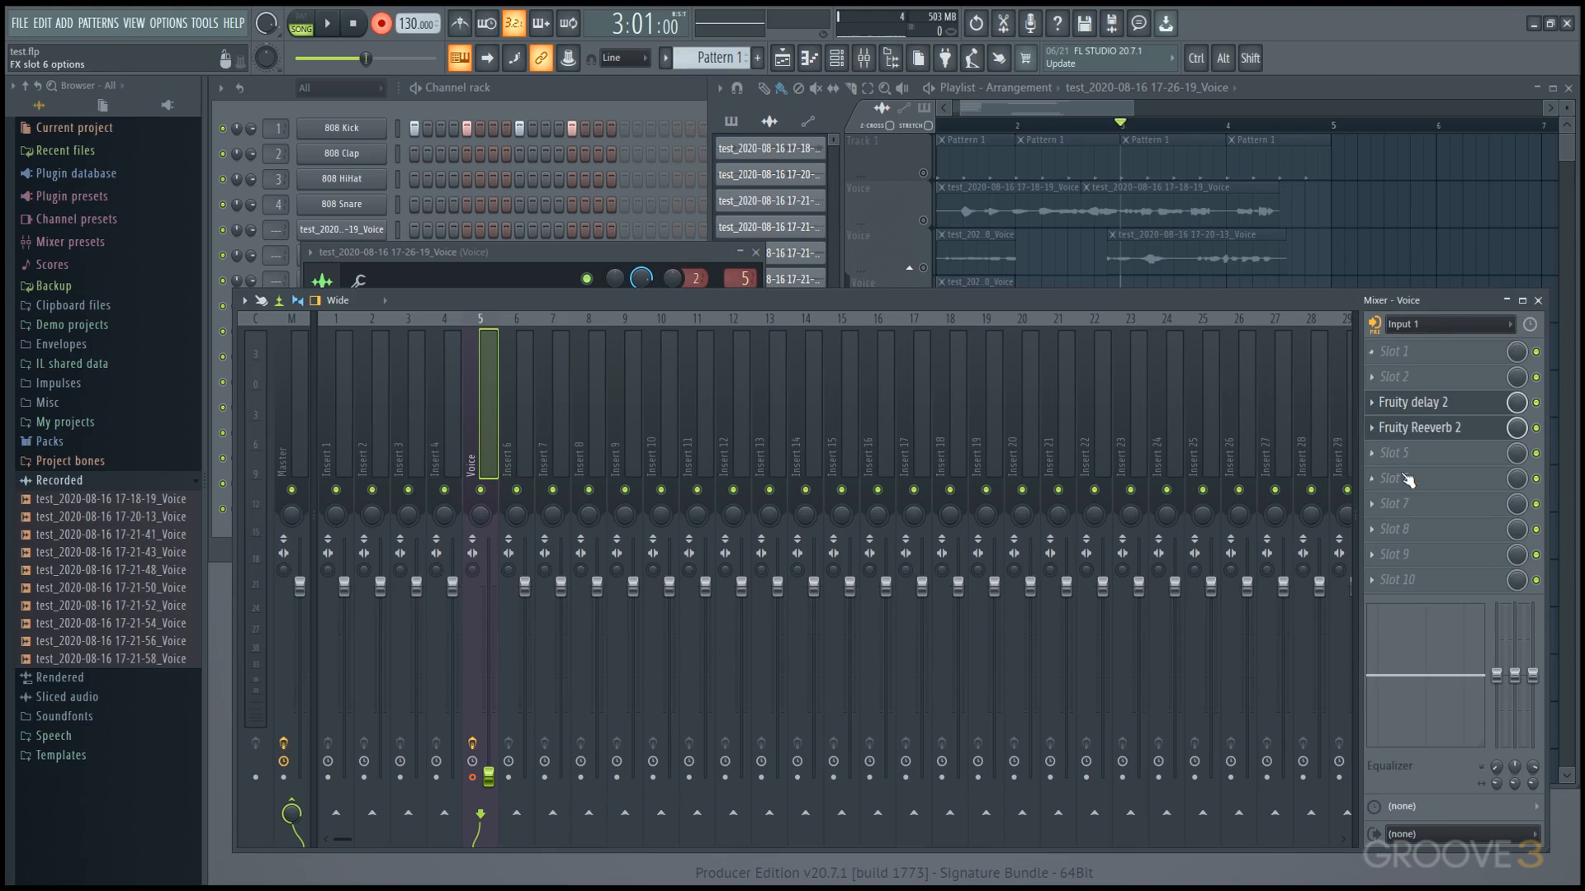
{"action": "left_click", "coordinate": [1348, 94]}
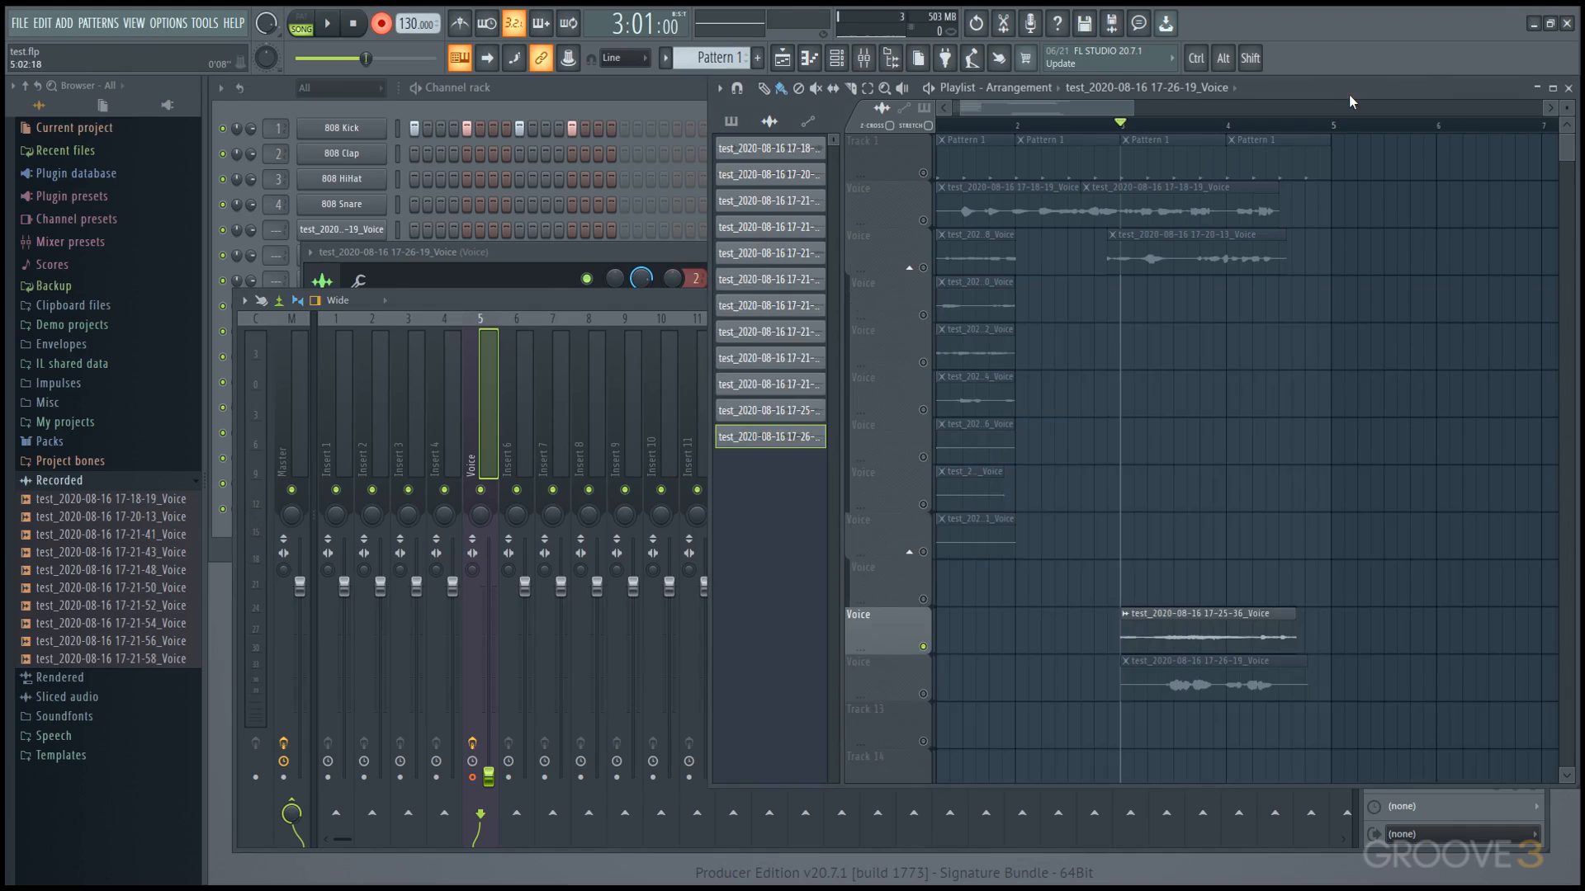
Solo the track holding the 17-26-19 Voice clip, and audition it from bar 3, raising the Voice fader only for playback
{"action": "right_click", "coordinate": [924, 695]}
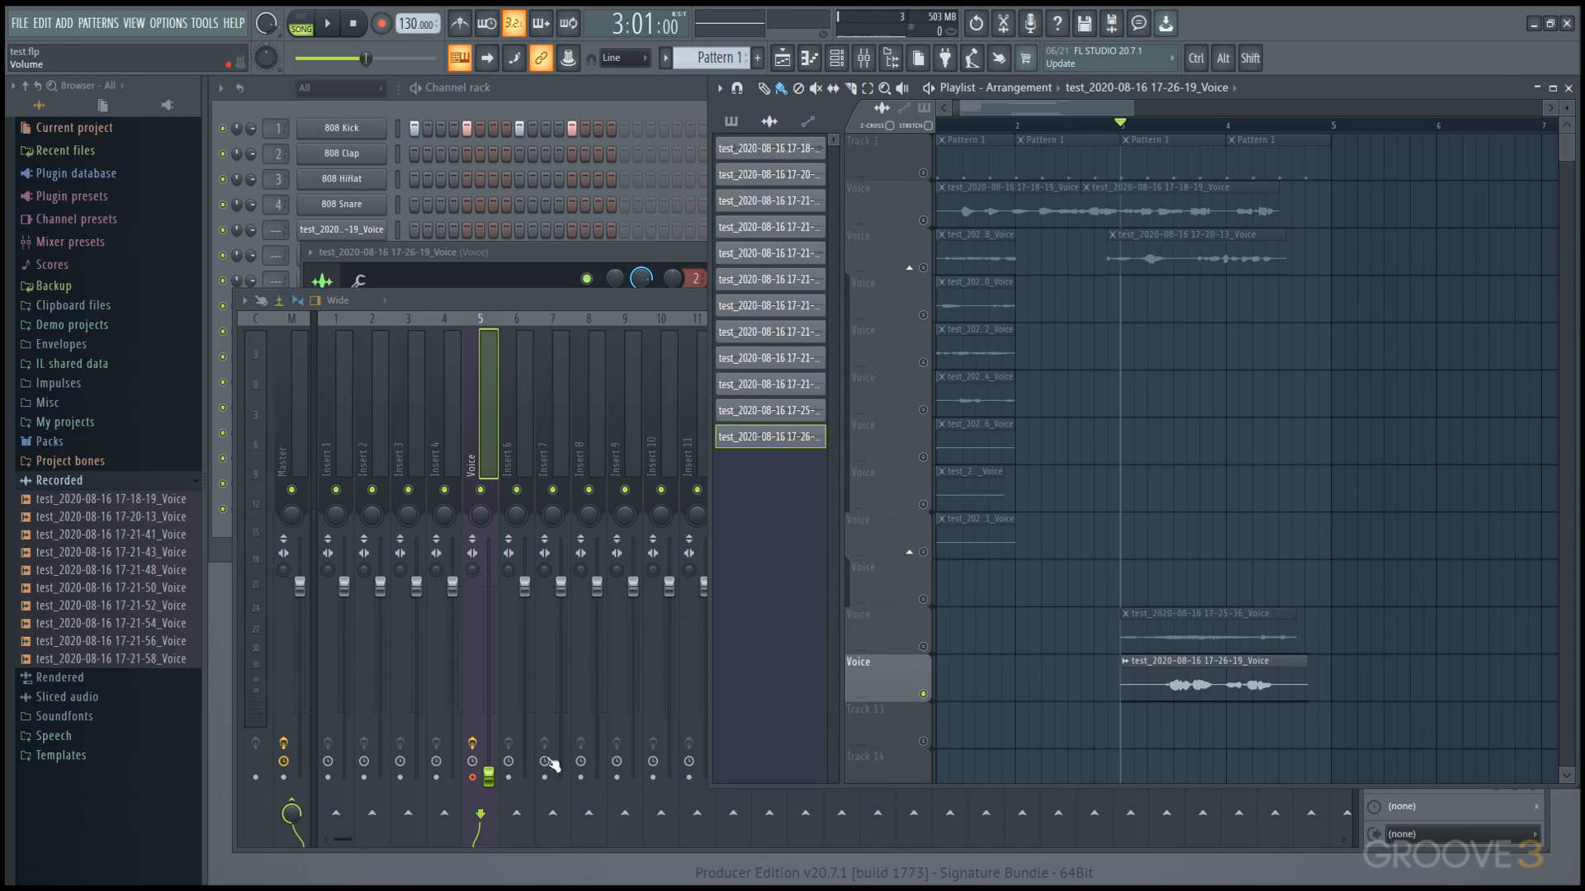
{"action": "left_click_drag", "start_coordinate": [488, 775], "coordinate": [487, 685]}
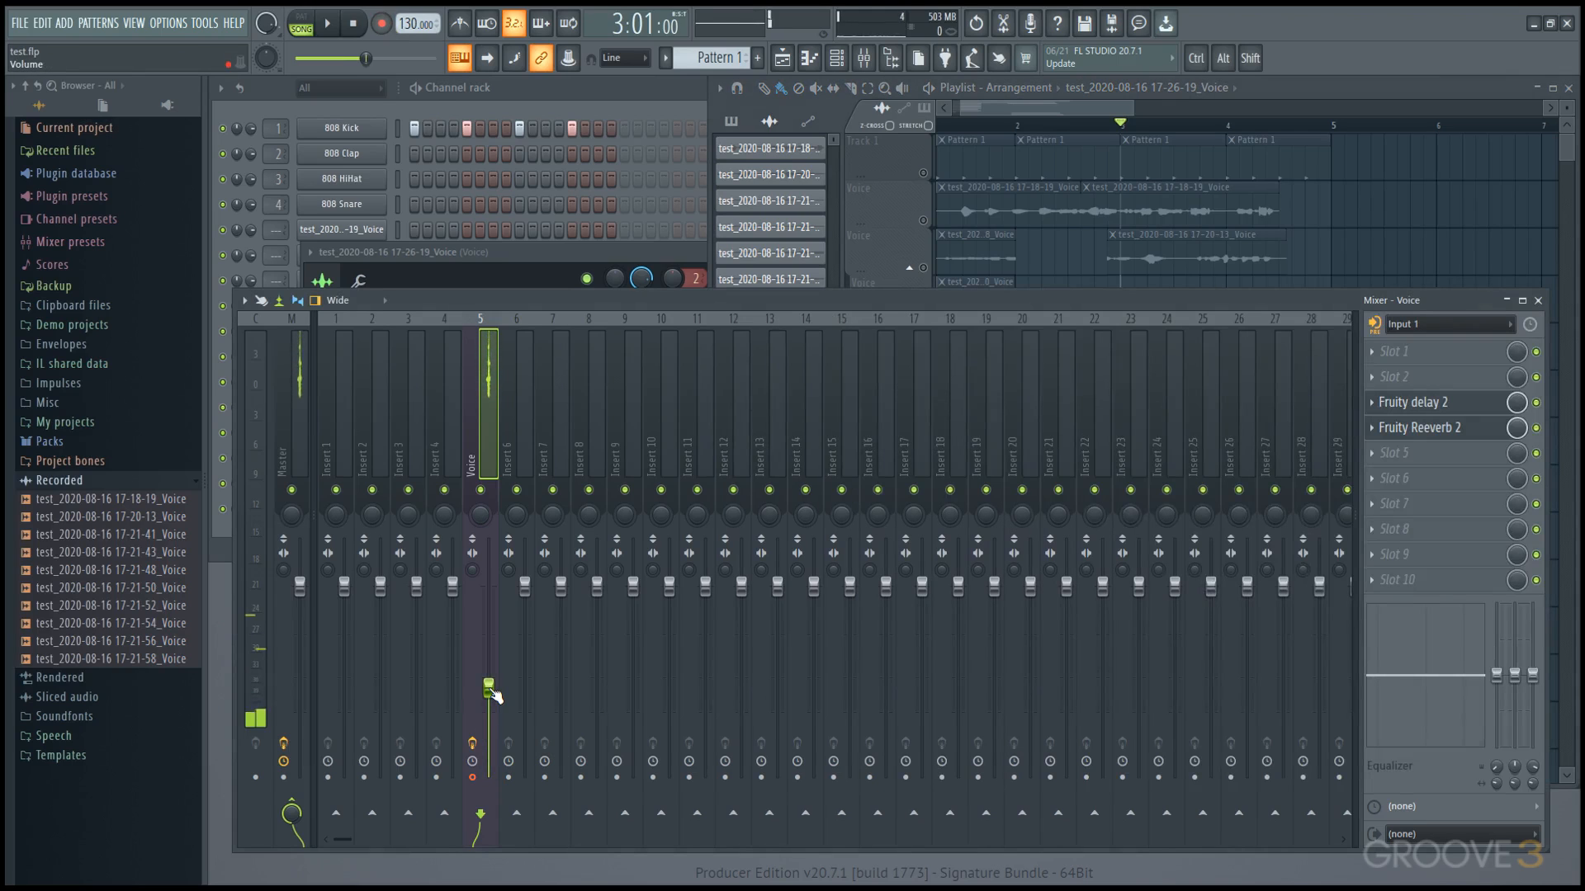
{"action": "key", "text": "space"}
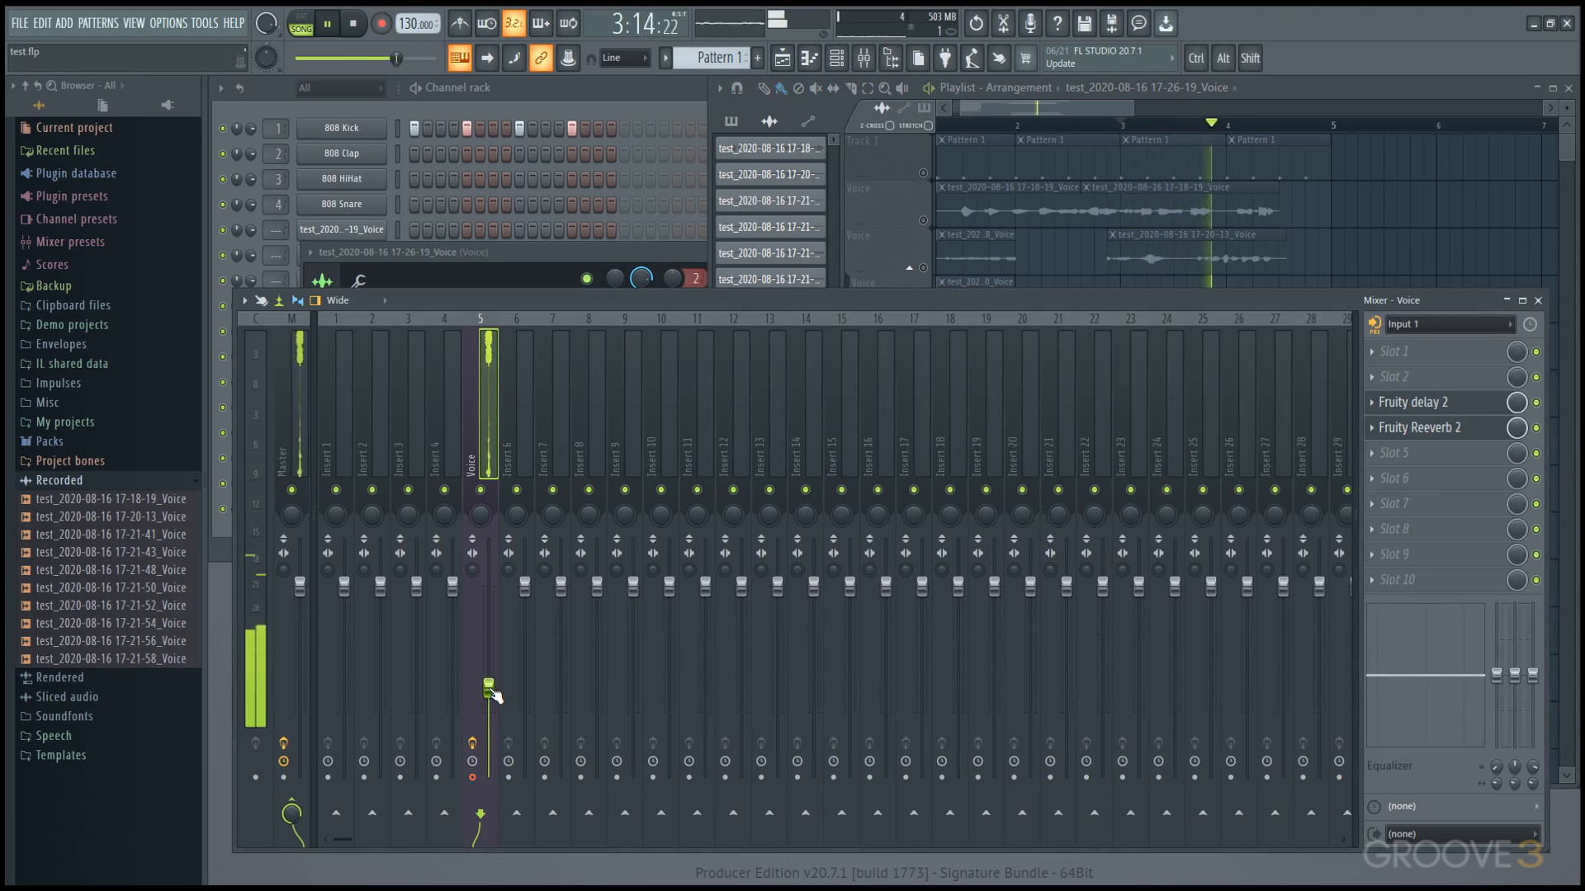
{"action": "key", "text": "space"}
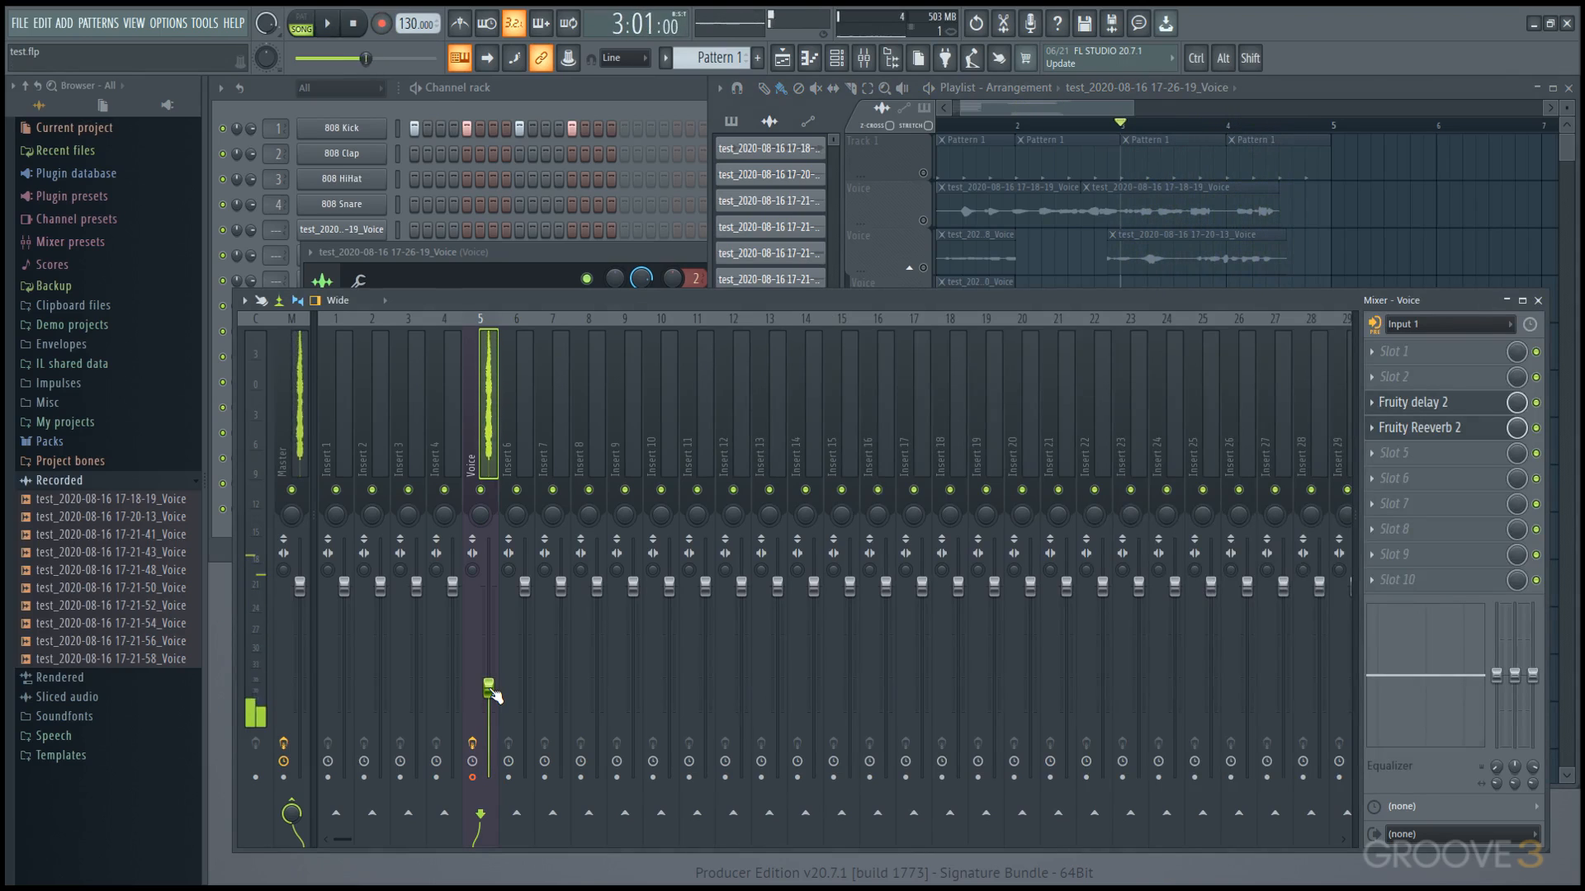
{"action": "left_click_drag", "start_coordinate": [488, 688], "coordinate": [489, 776]}
{"action": "left_click", "coordinate": [1360, 87]}
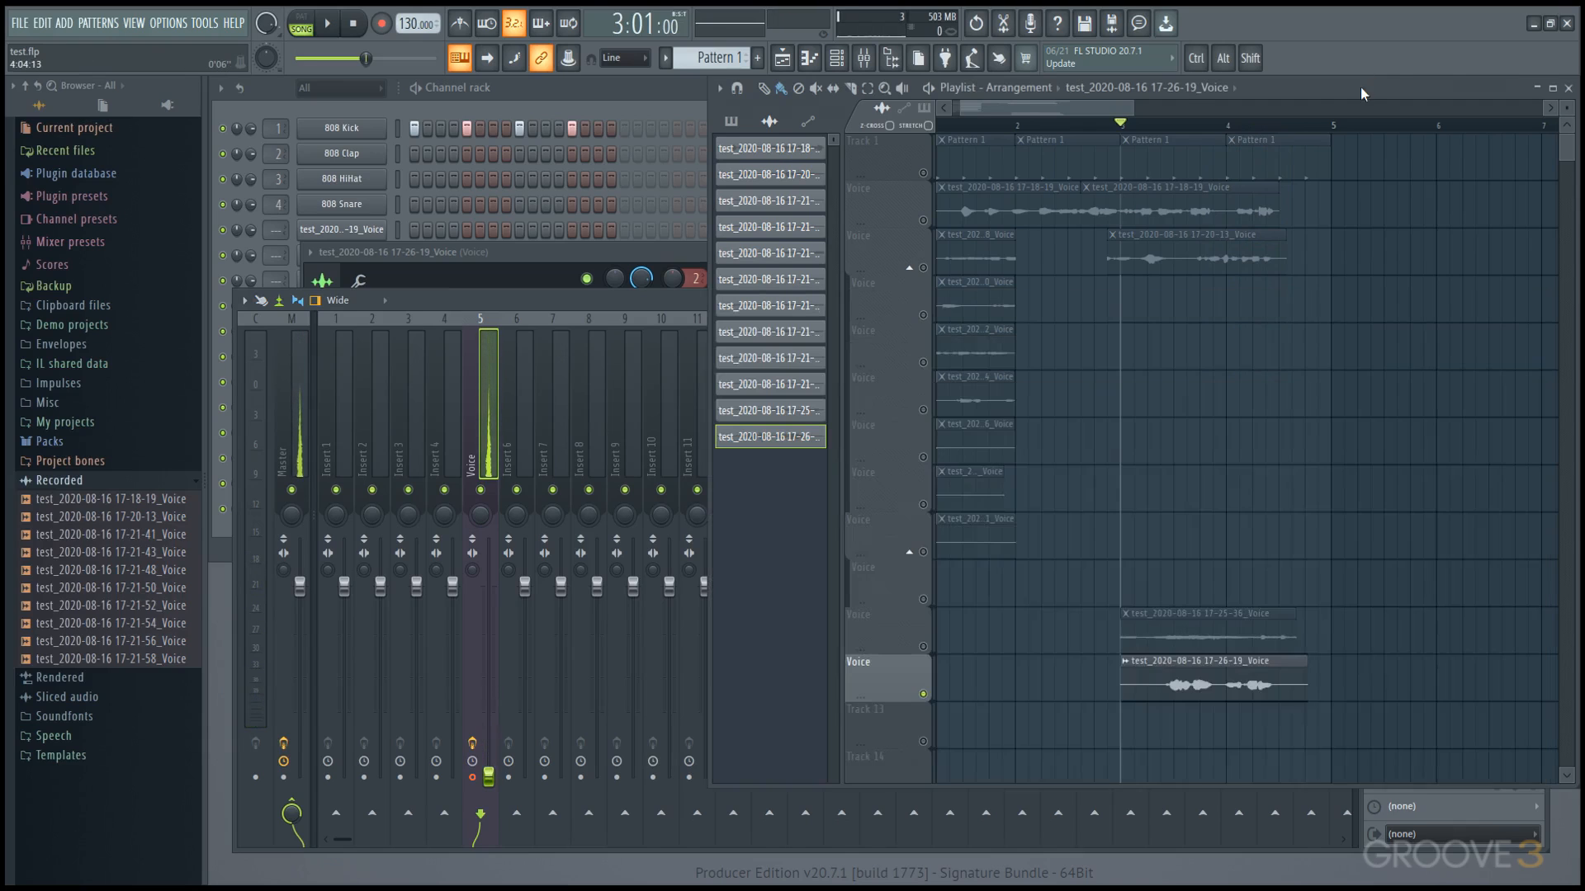
Audition the 17-26-19 clip from bar 3 with the Voice effect slots disabled and the fader raised higher, returning the fader to minimum
{"action": "scroll", "coordinate": [1222, 547], "scroll_direction": "down", "scroll_amount": 2}
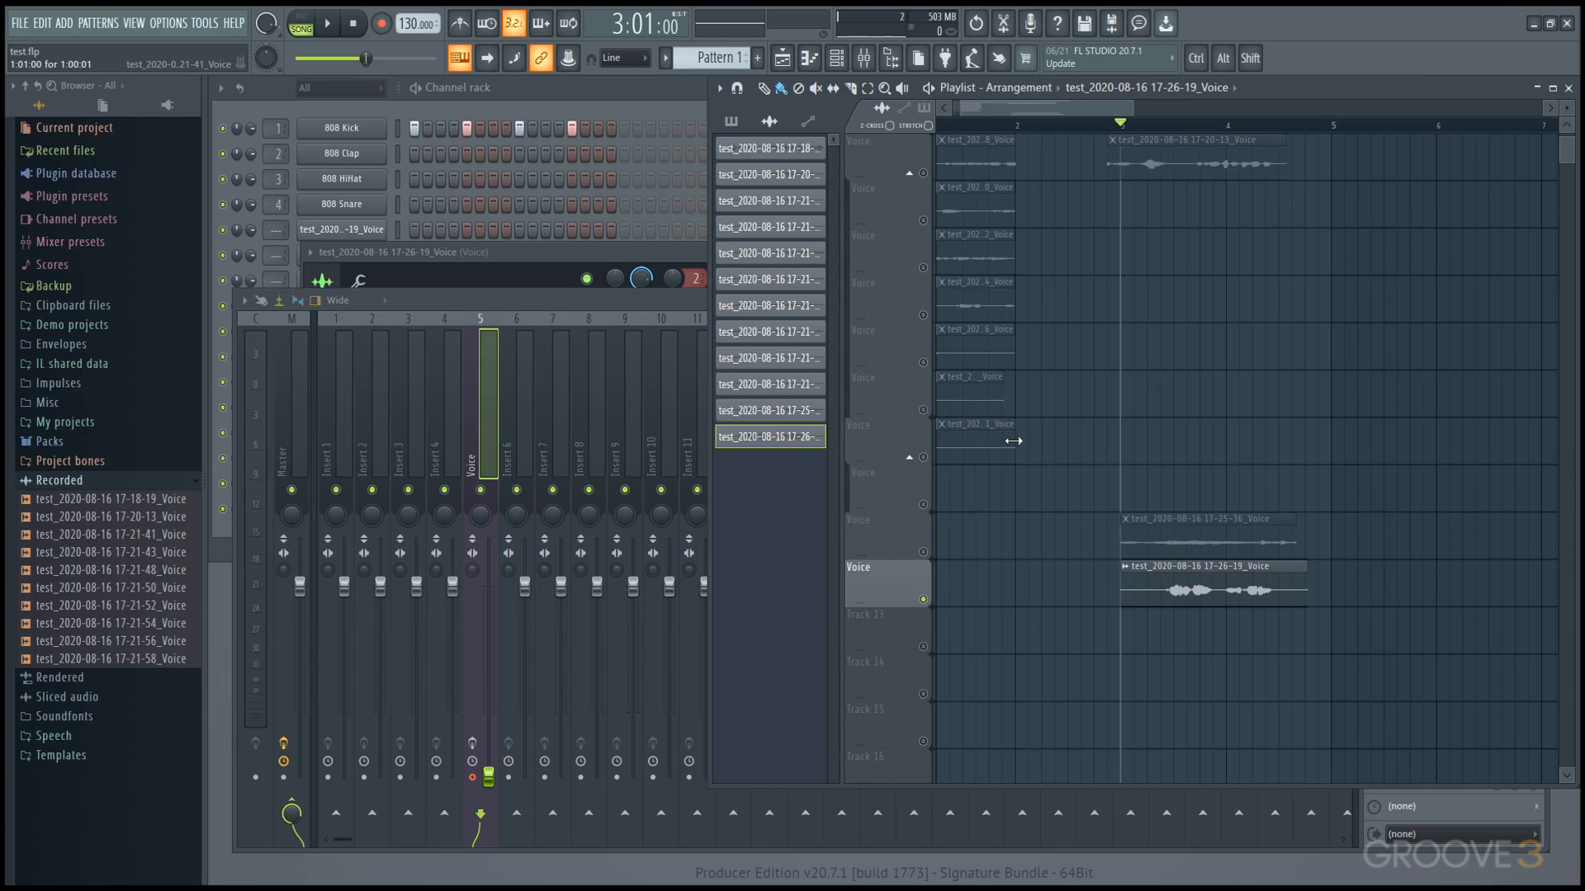
{"action": "left_click_drag", "start_coordinate": [489, 776], "coordinate": [488, 628]}
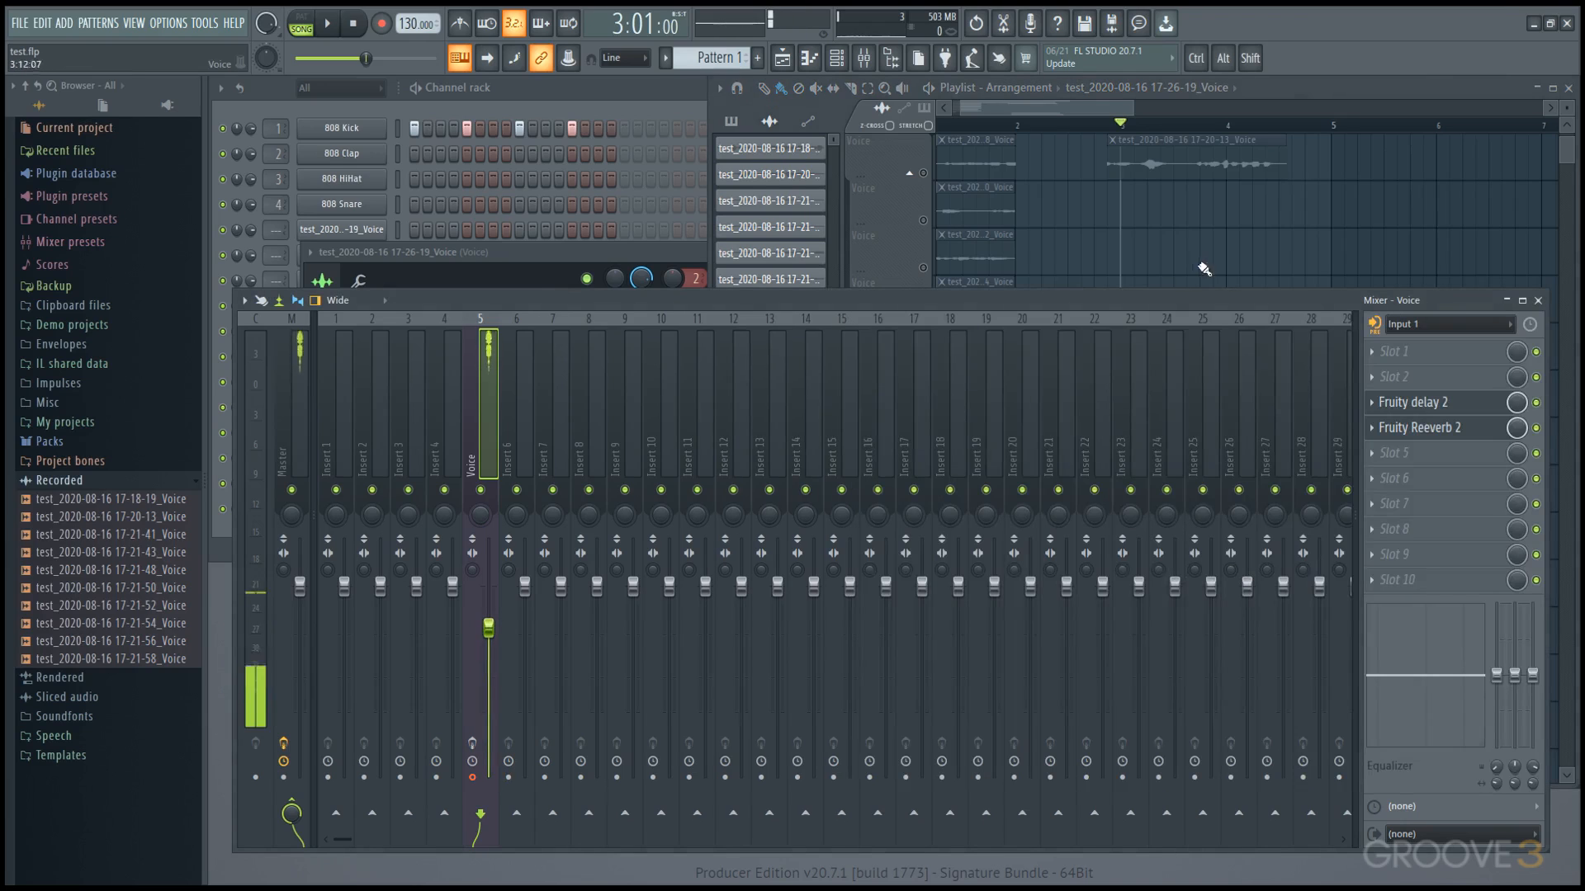
{"action": "left_click", "coordinate": [1324, 85]}
{"action": "key", "text": "space"}
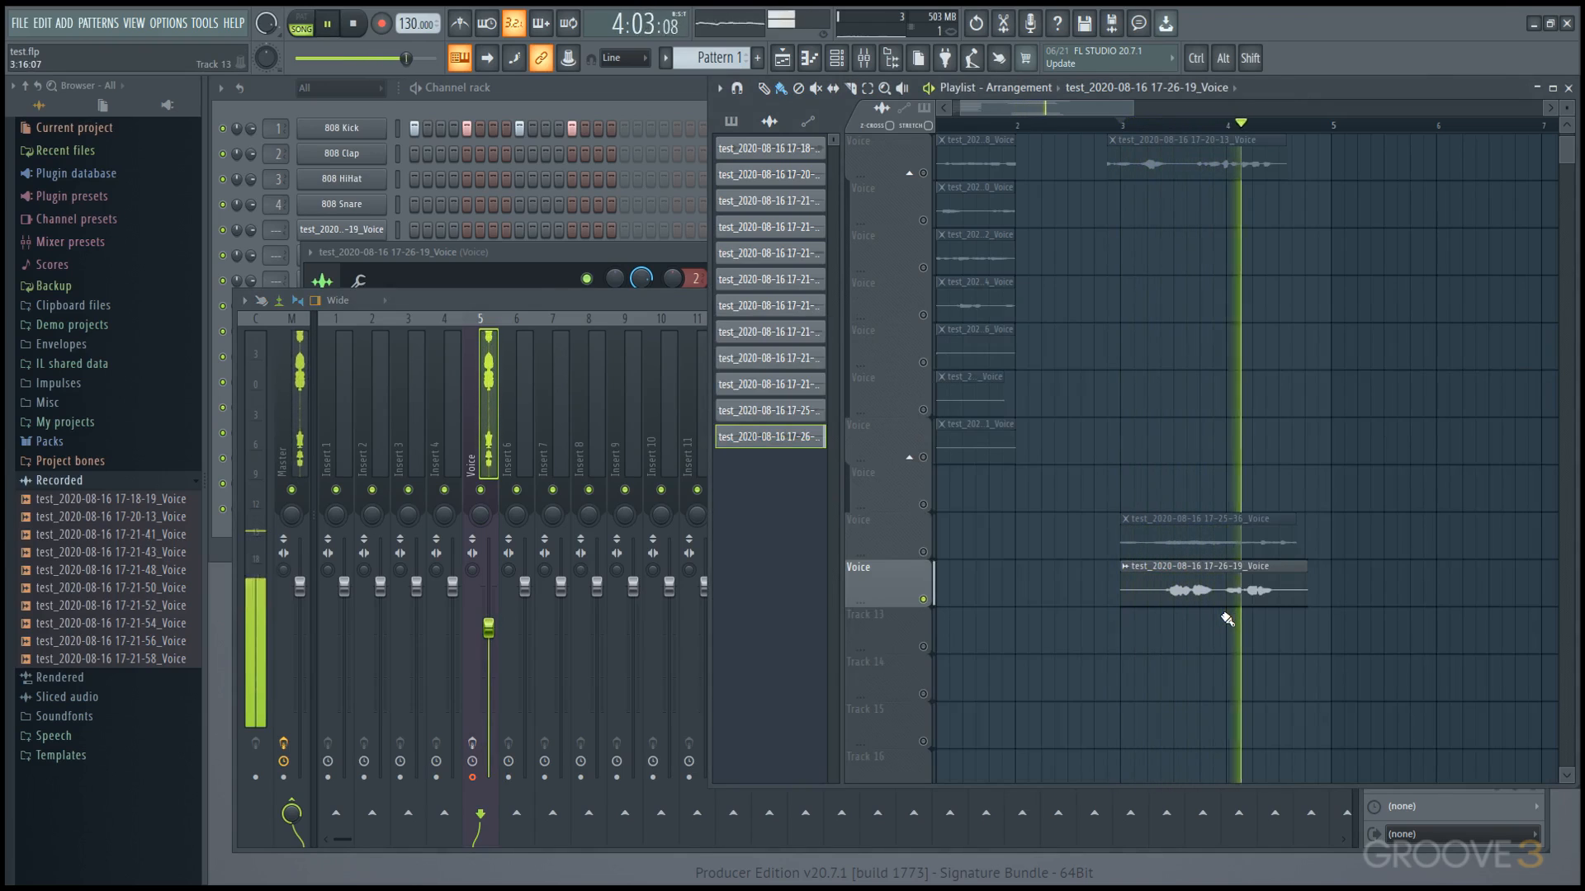
{"action": "key", "text": "space"}
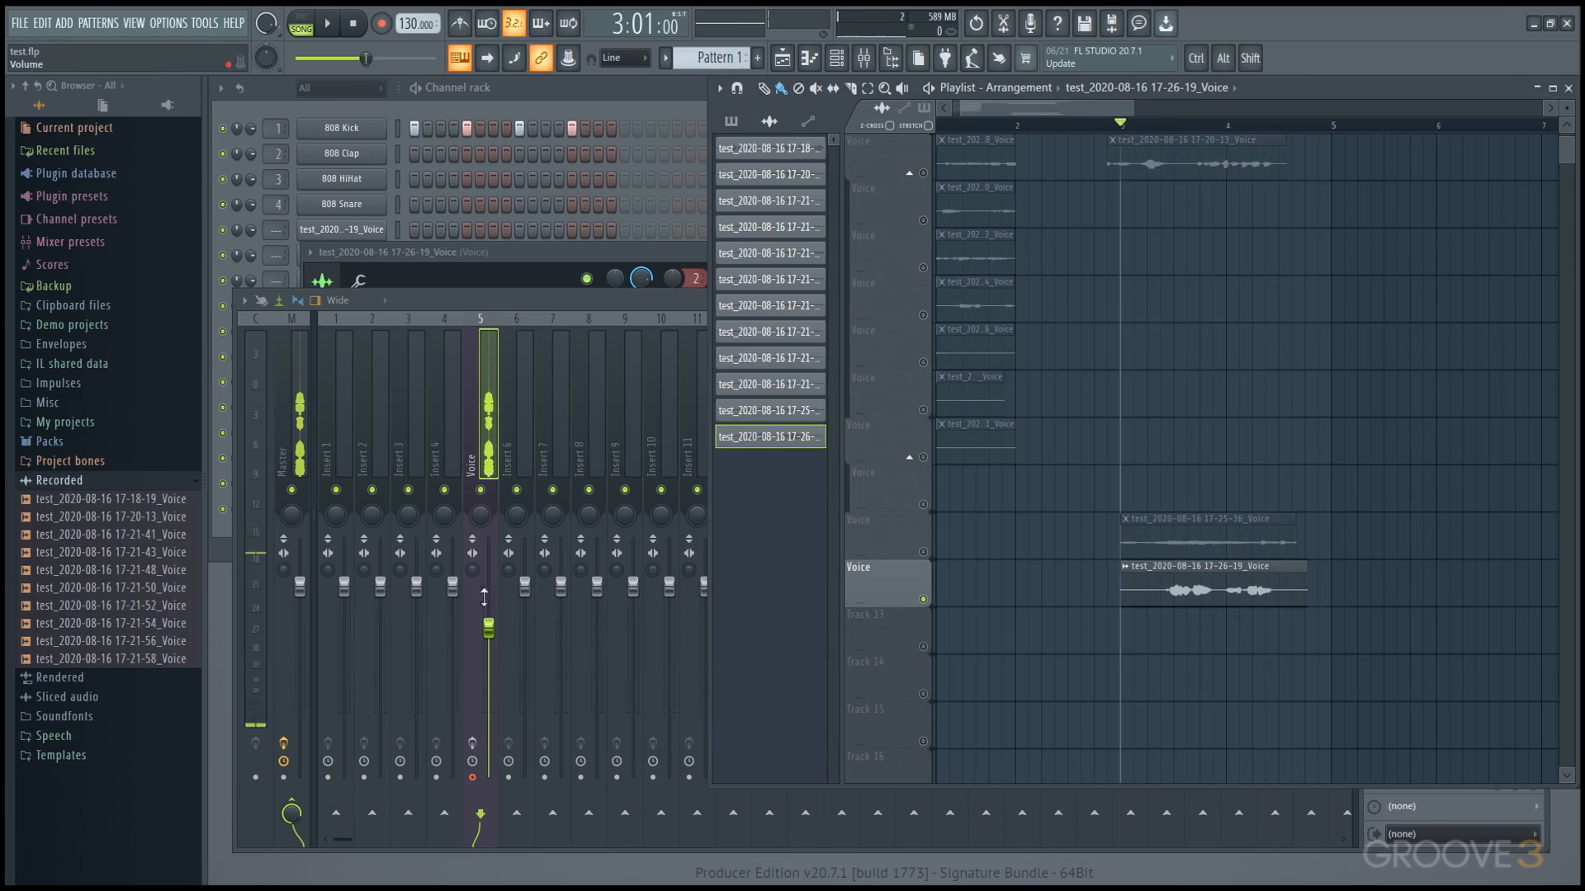
{"action": "left_click_drag", "start_coordinate": [489, 627], "coordinate": [488, 776]}
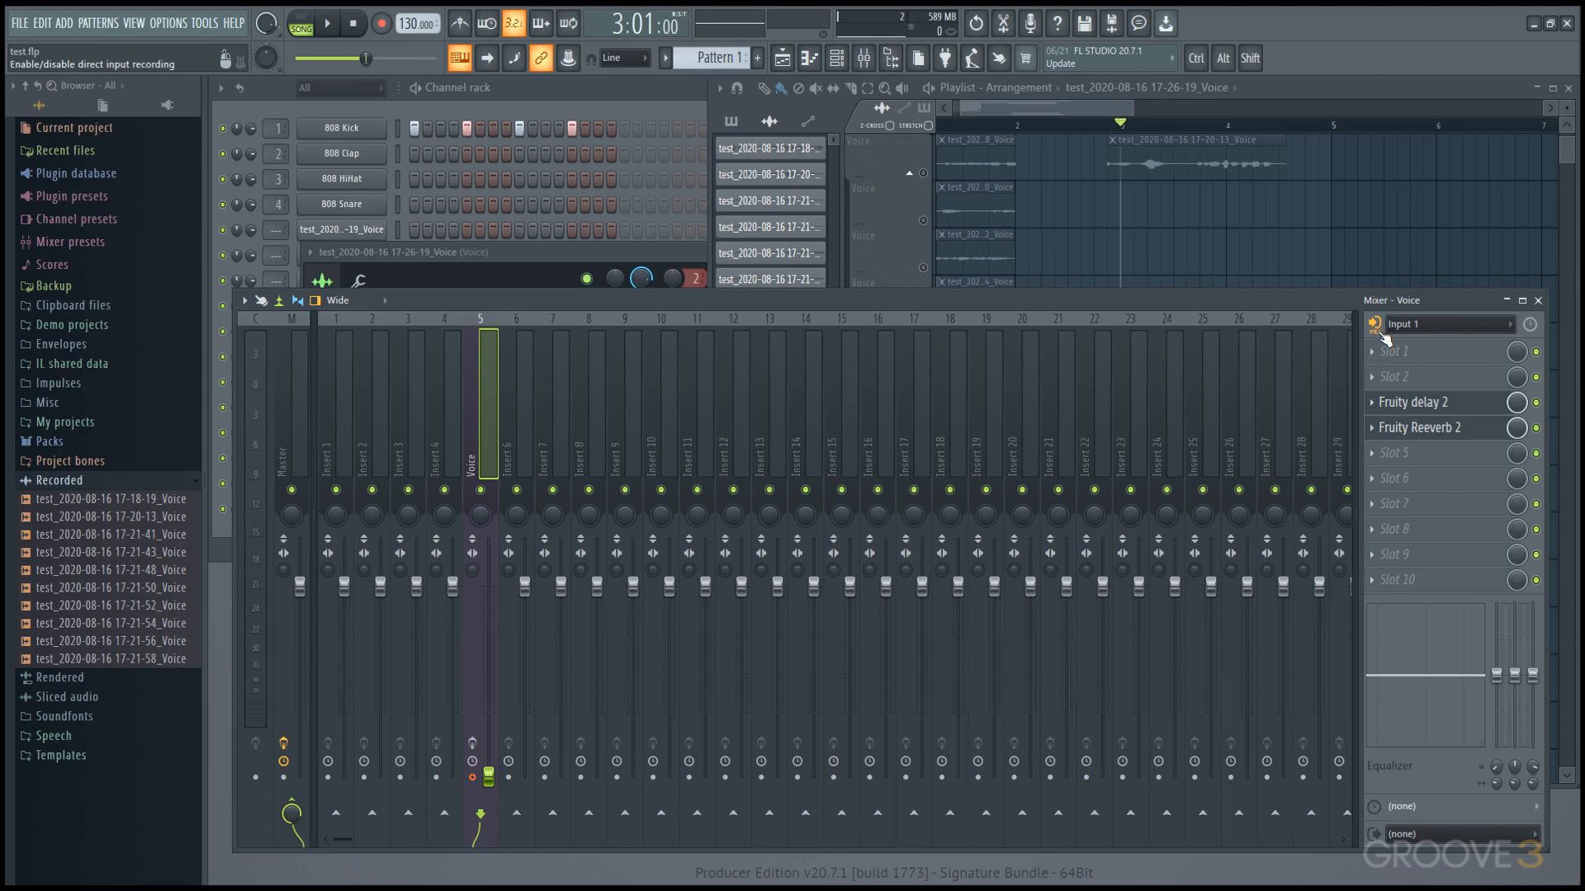
{"action": "right_click", "coordinate": [384, 25]}
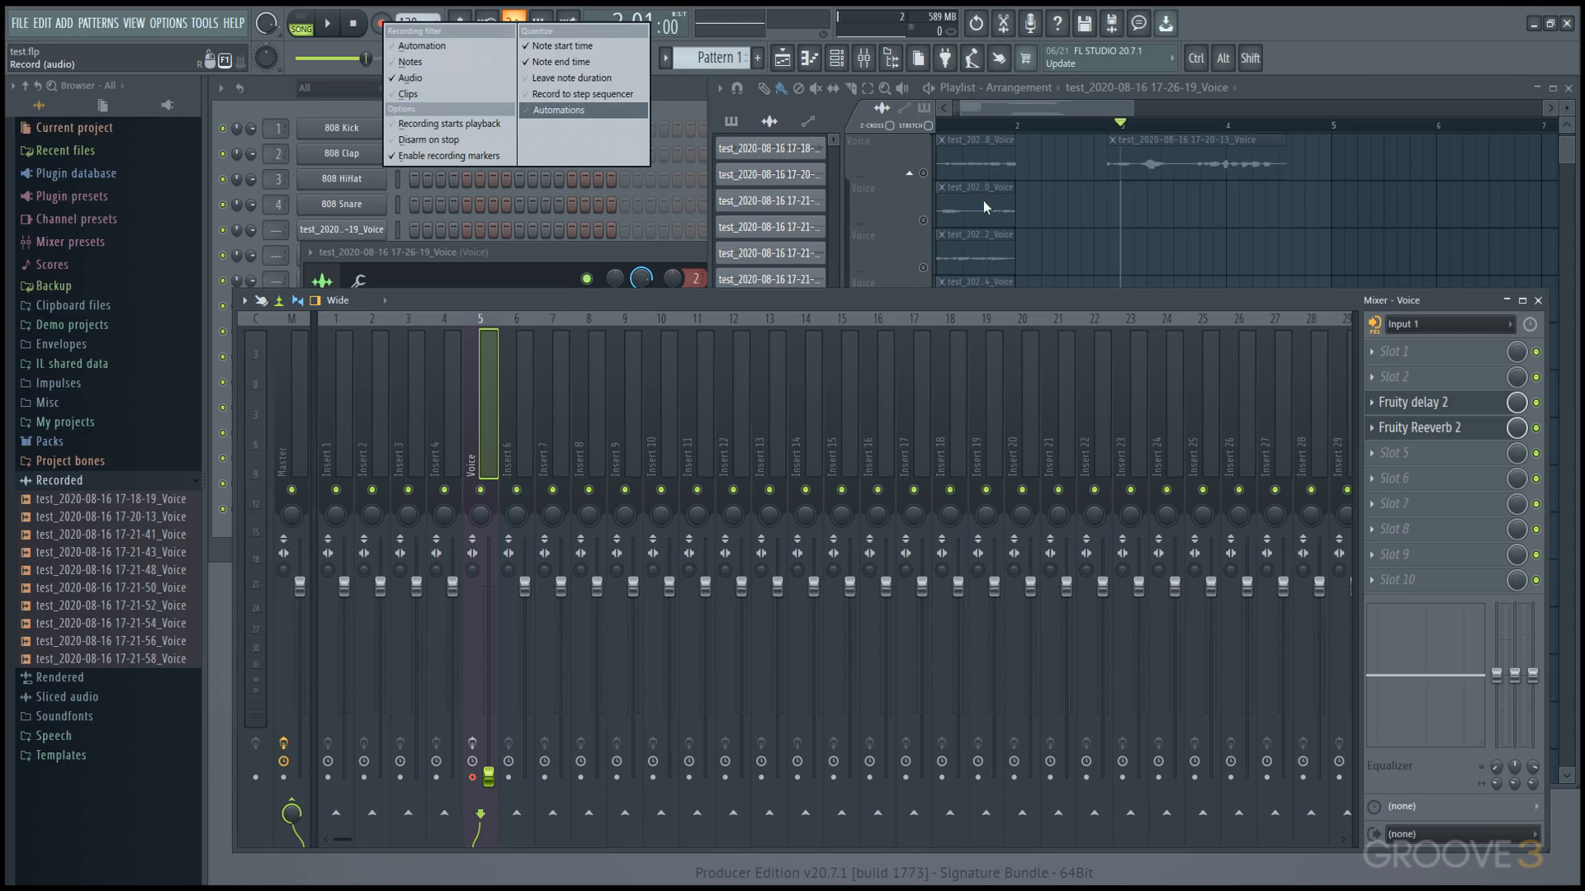
{"action": "left_click", "coordinate": [1034, 110]}
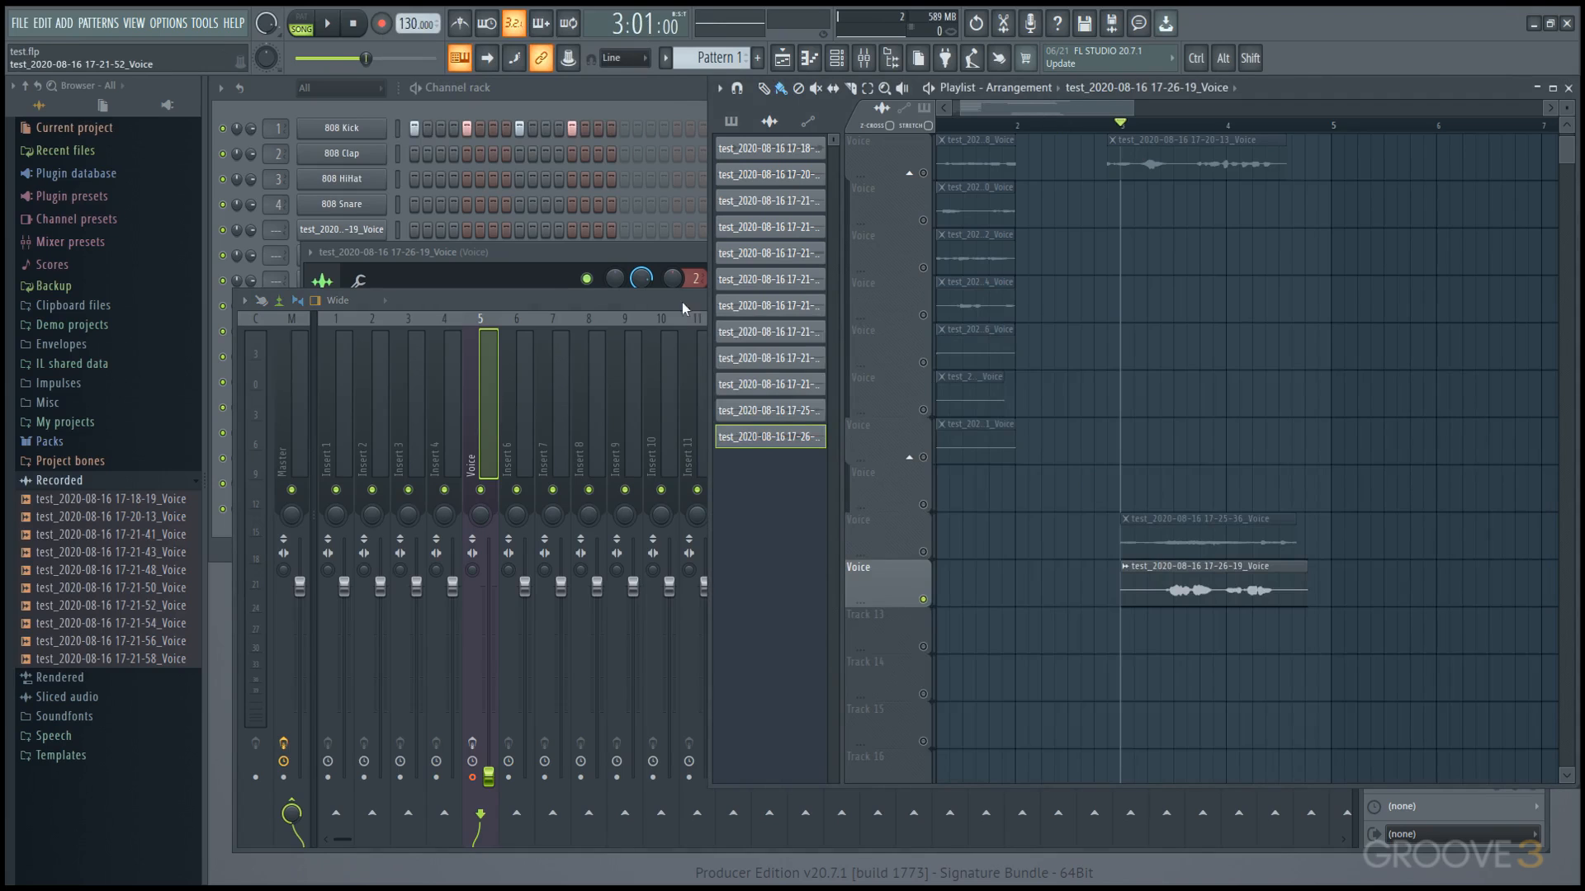
Load Edison into effect slot 10 of the Voice mixer track
{"action": "left_click", "coordinate": [636, 307]}
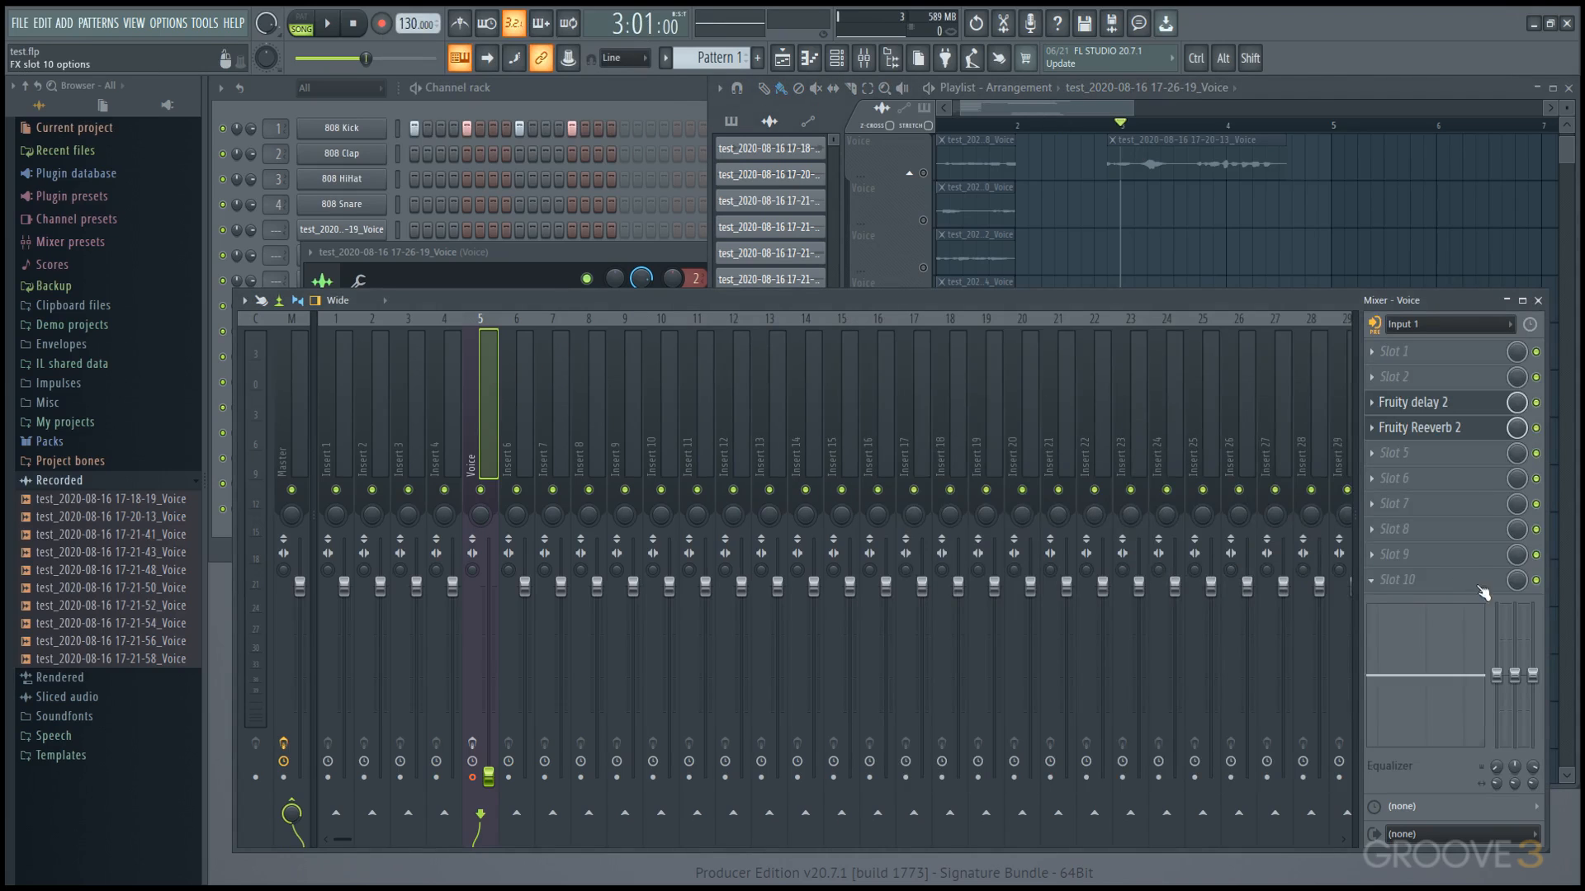
{"action": "left_click", "coordinate": [1418, 576]}
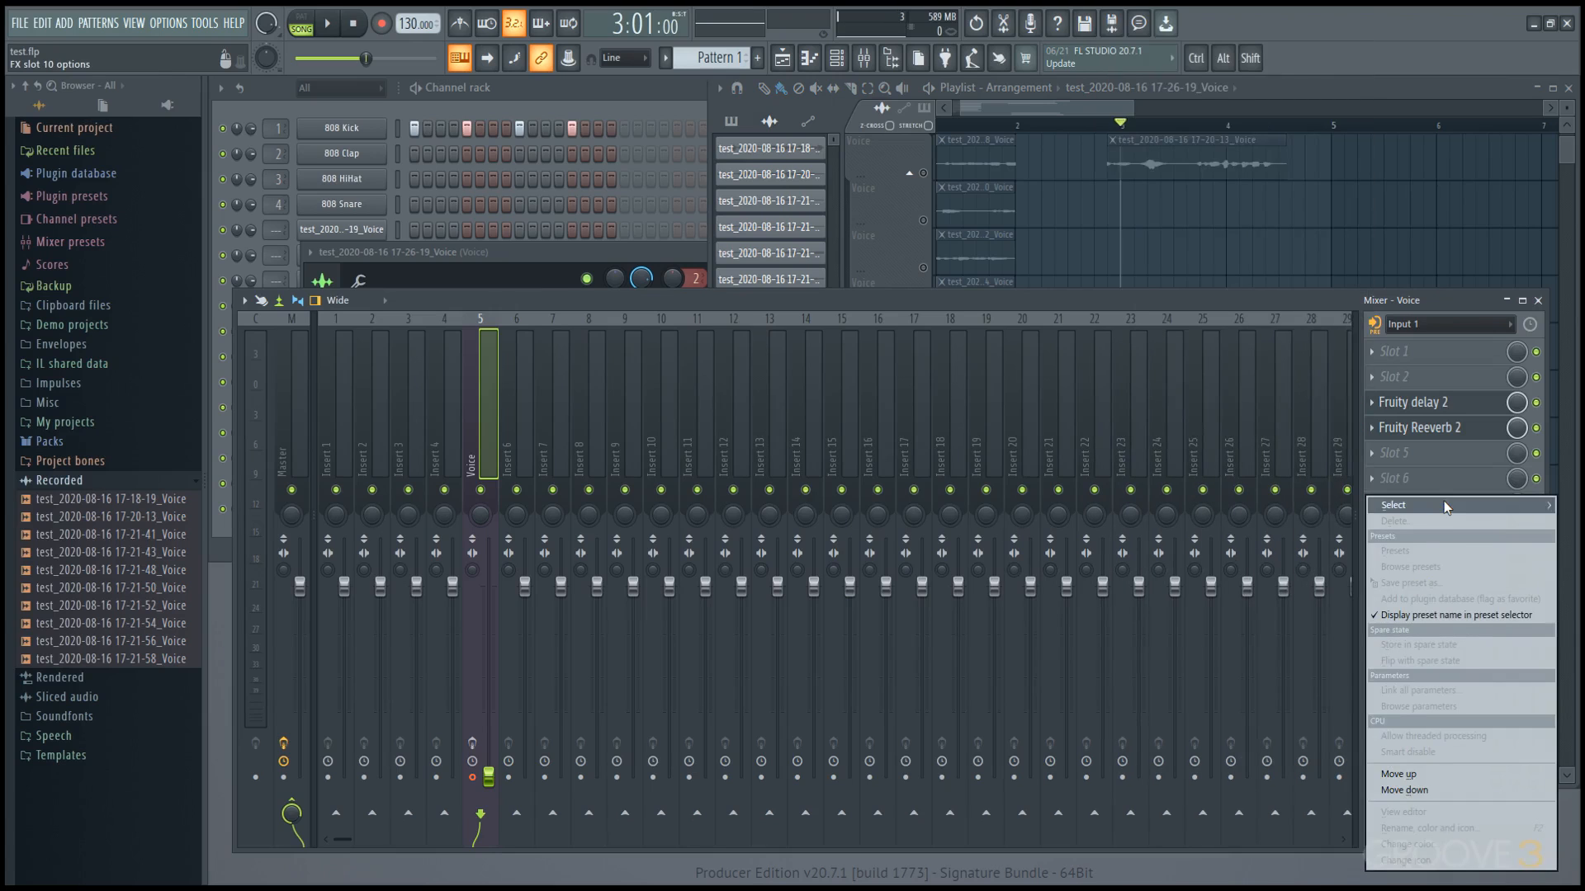
{"action": "mouse_move", "coordinate": [1444, 502]}
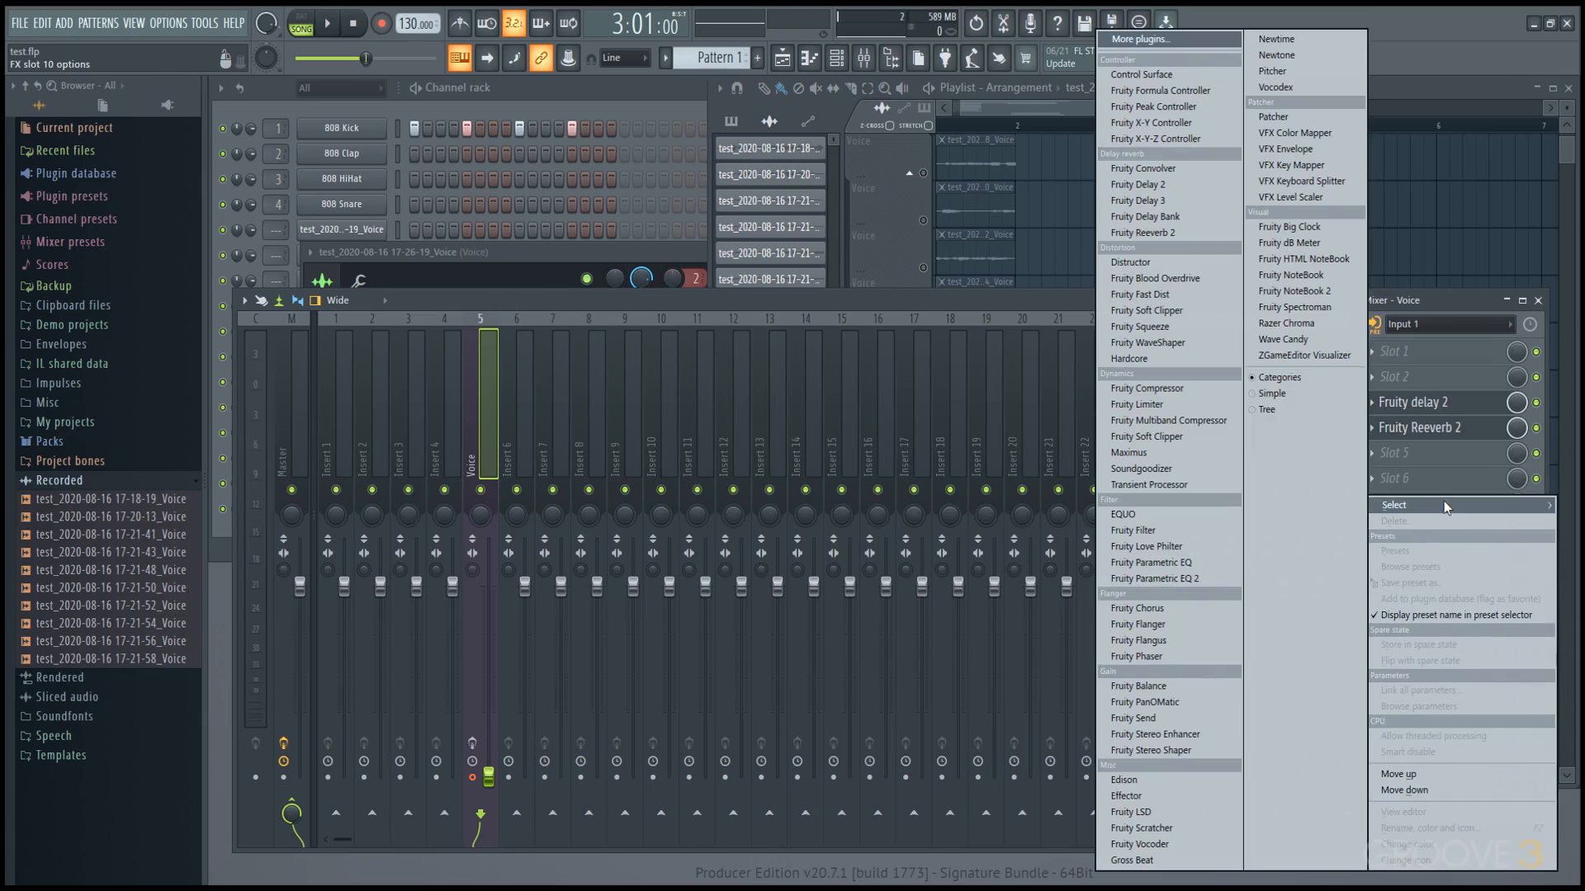
{"action": "left_click", "coordinate": [1211, 780]}
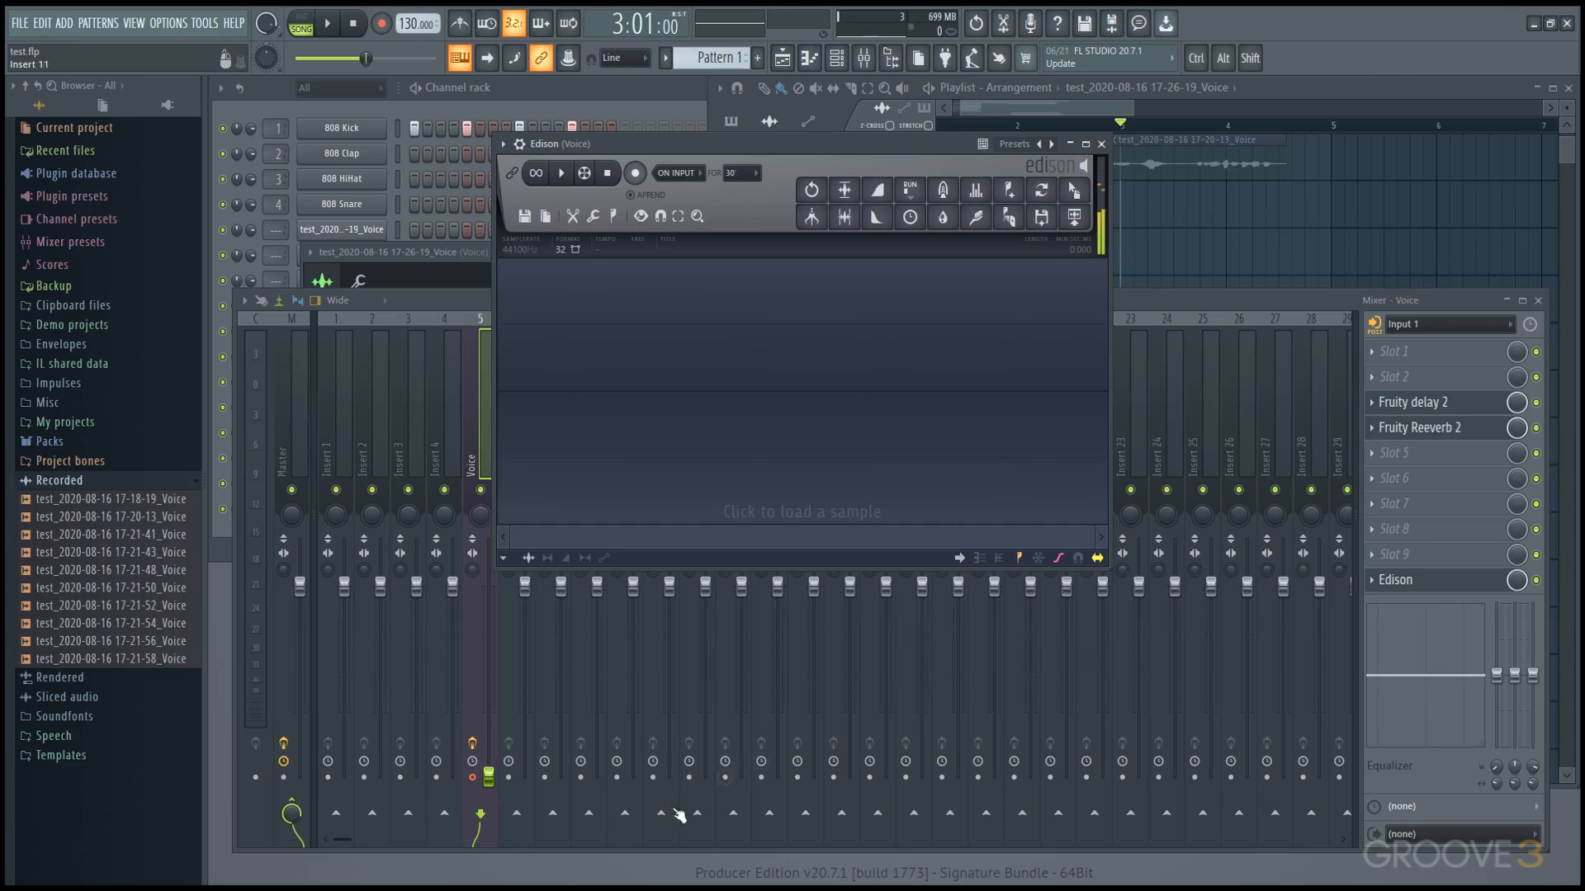
Start recording the voice in Edison with the Voice fader at 43%, and return the fader to minimum while recording continues
{"action": "left_click_drag", "start_coordinate": [490, 776], "coordinate": [489, 695]}
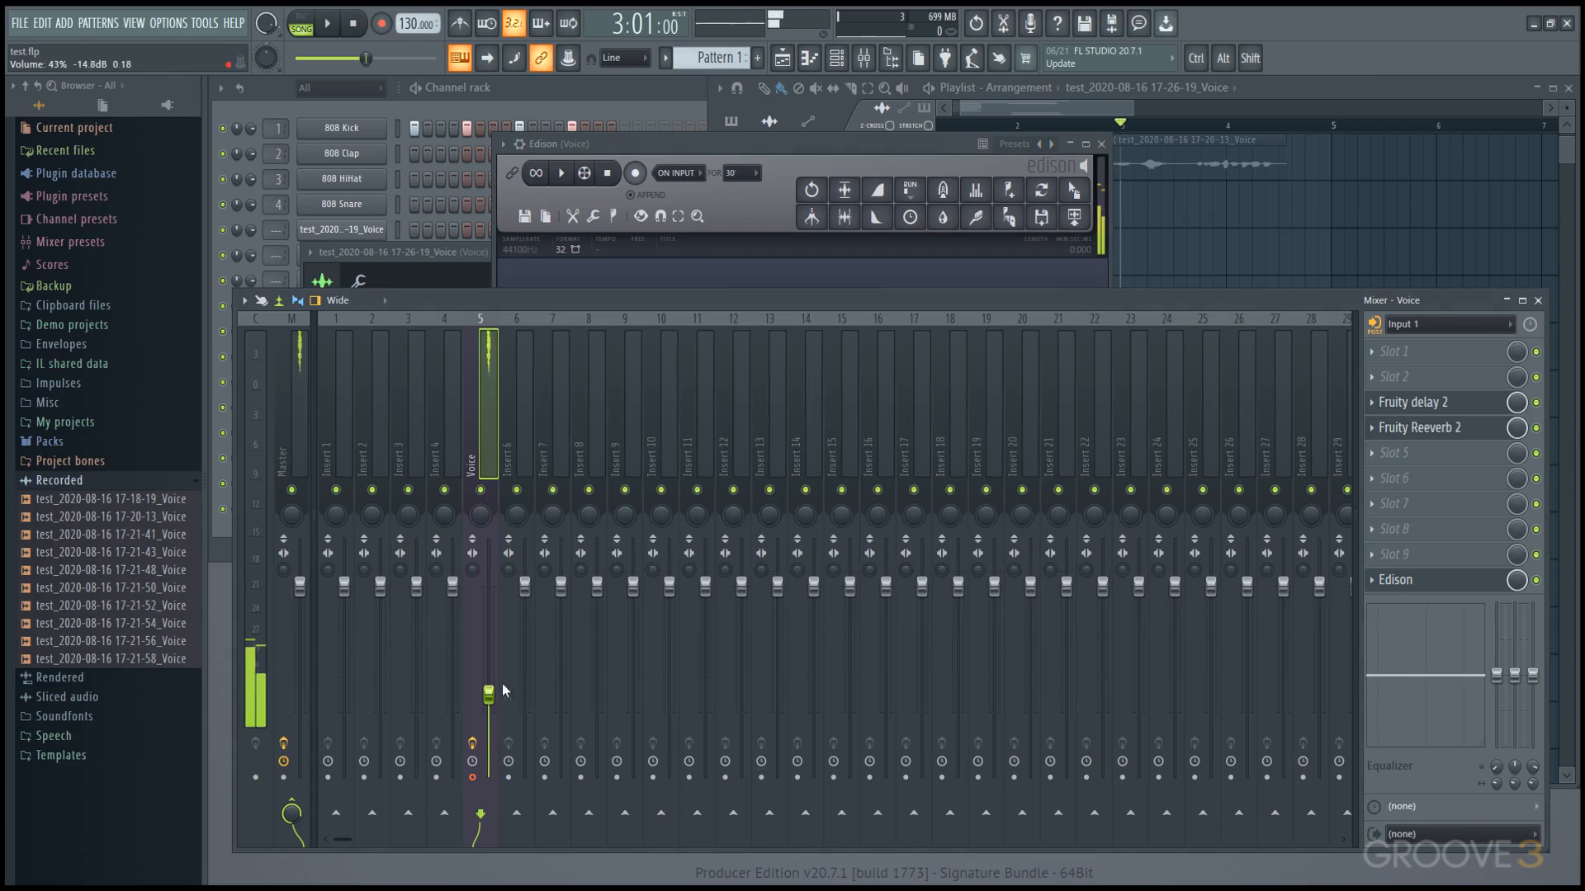
{"action": "left_click", "coordinate": [635, 173]}
{"action": "left_click_drag", "start_coordinate": [733, 163], "coordinate": [1050, 188]}
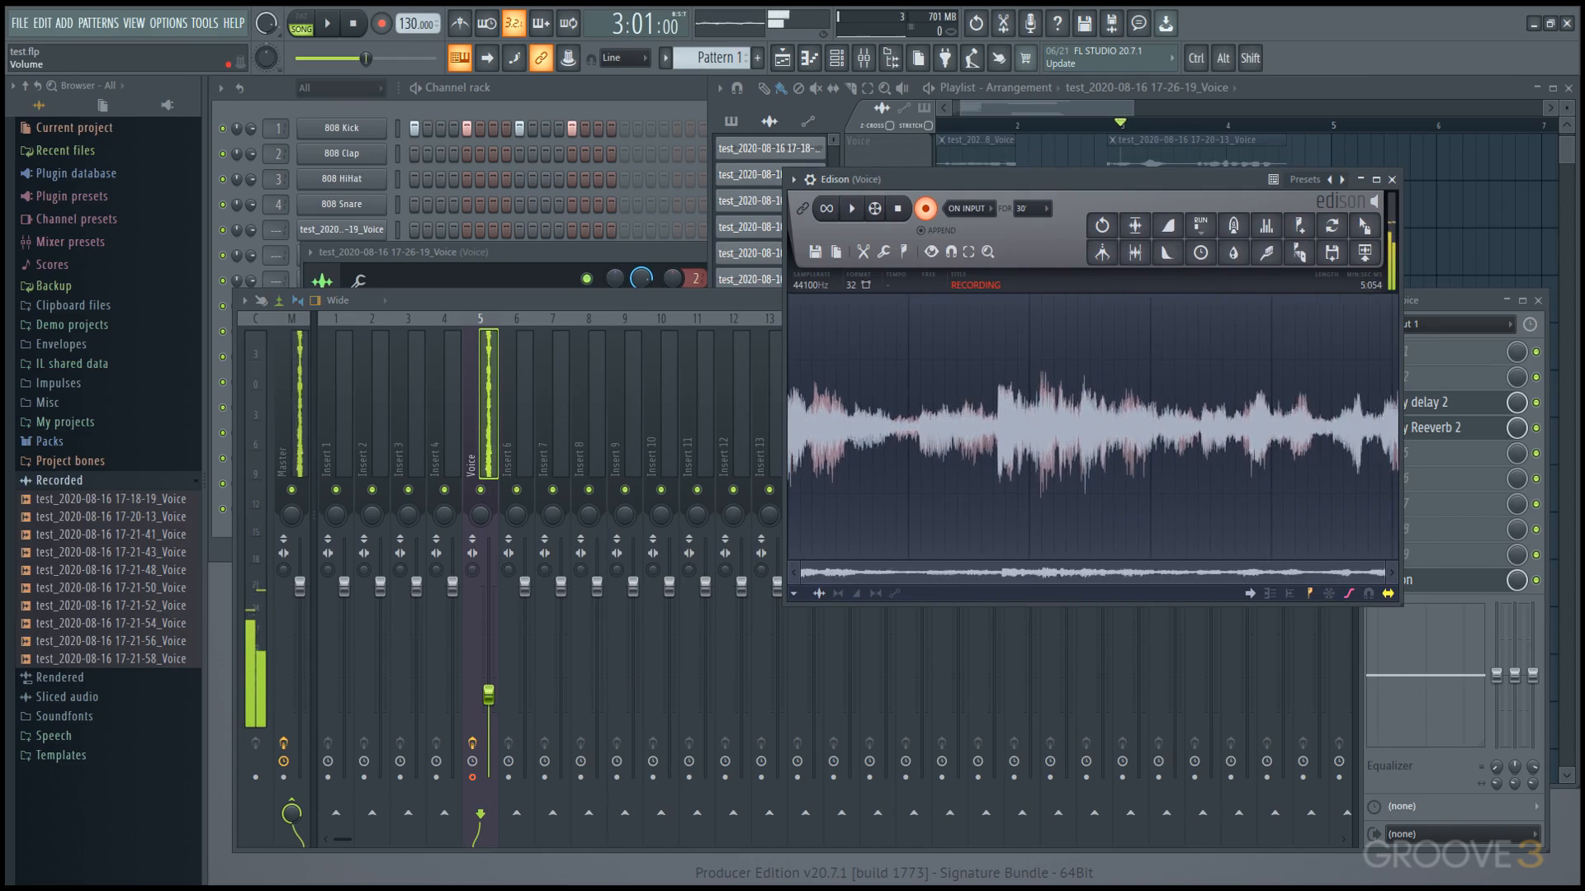
{"action": "left_click_drag", "start_coordinate": [489, 695], "coordinate": [489, 776]}
{"action": "left_click", "coordinate": [1054, 176]}
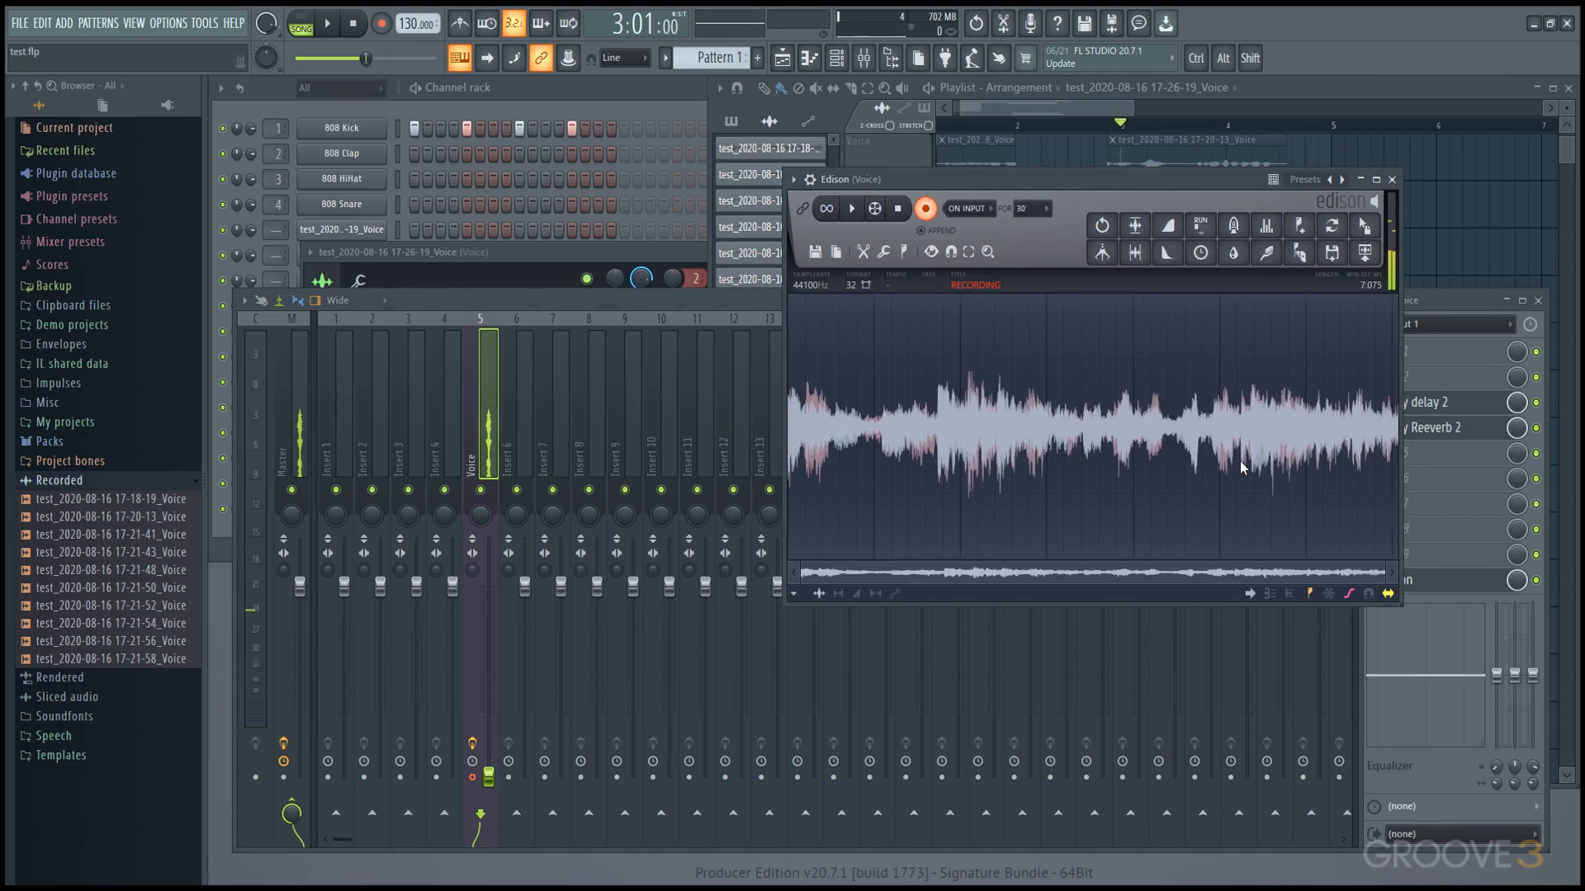
Bypass Fruity delay 2 and Fruity Reeverb 2 on the Voice track during the take, and stop the Edison recording
{"action": "left_click", "coordinate": [1536, 428]}
{"action": "double_click", "coordinate": [1172, 180]}
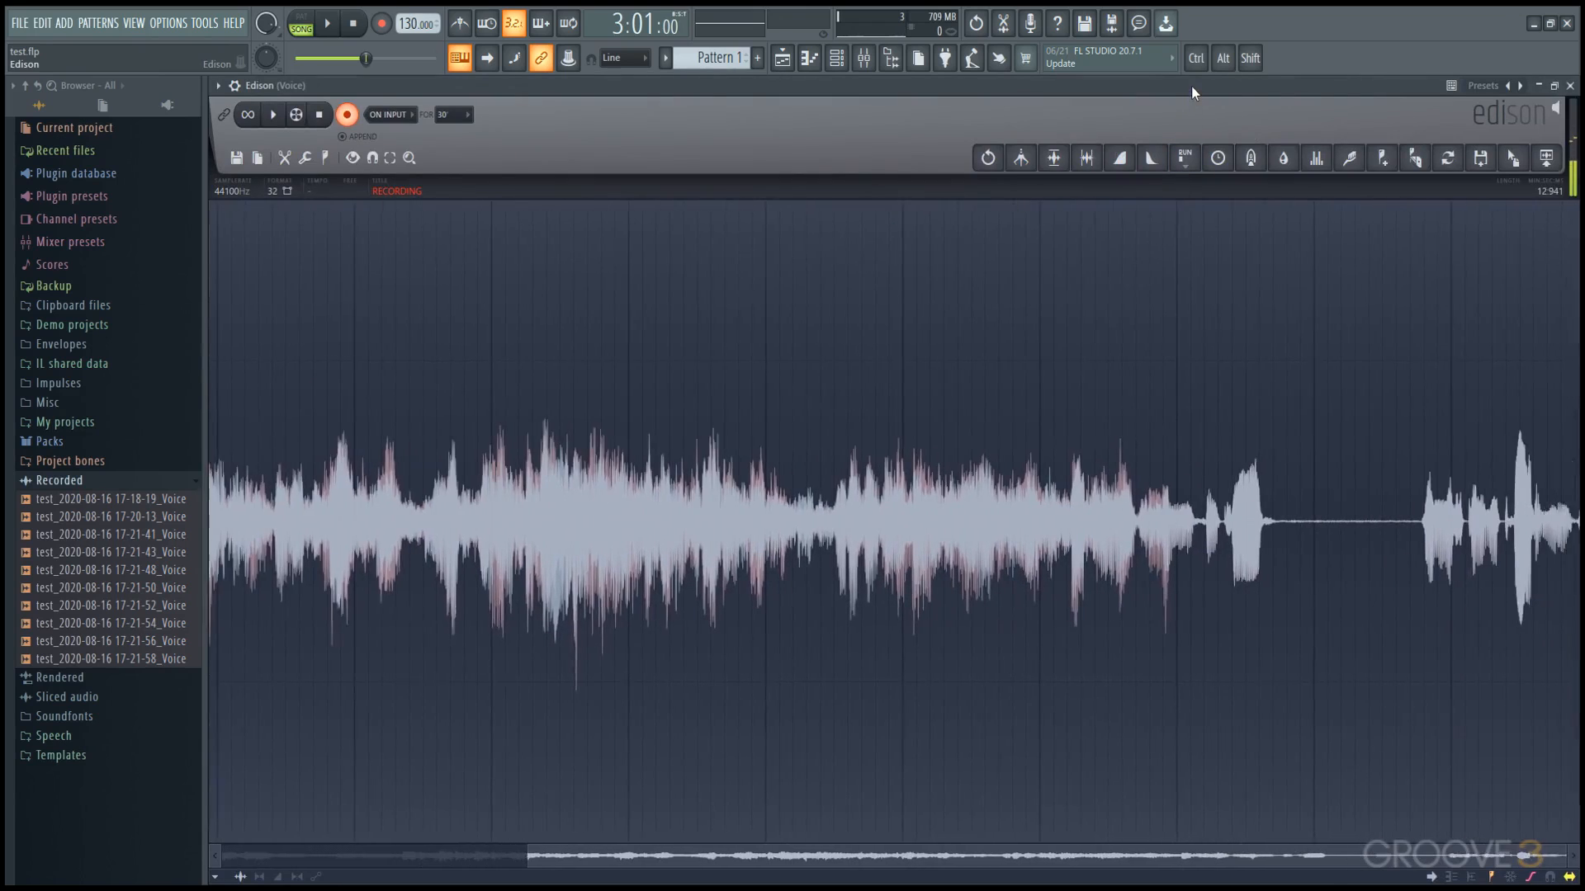
{"action": "double_click", "coordinate": [1191, 86]}
{"action": "left_click_drag", "start_coordinate": [1164, 175], "coordinate": [1093, 171]}
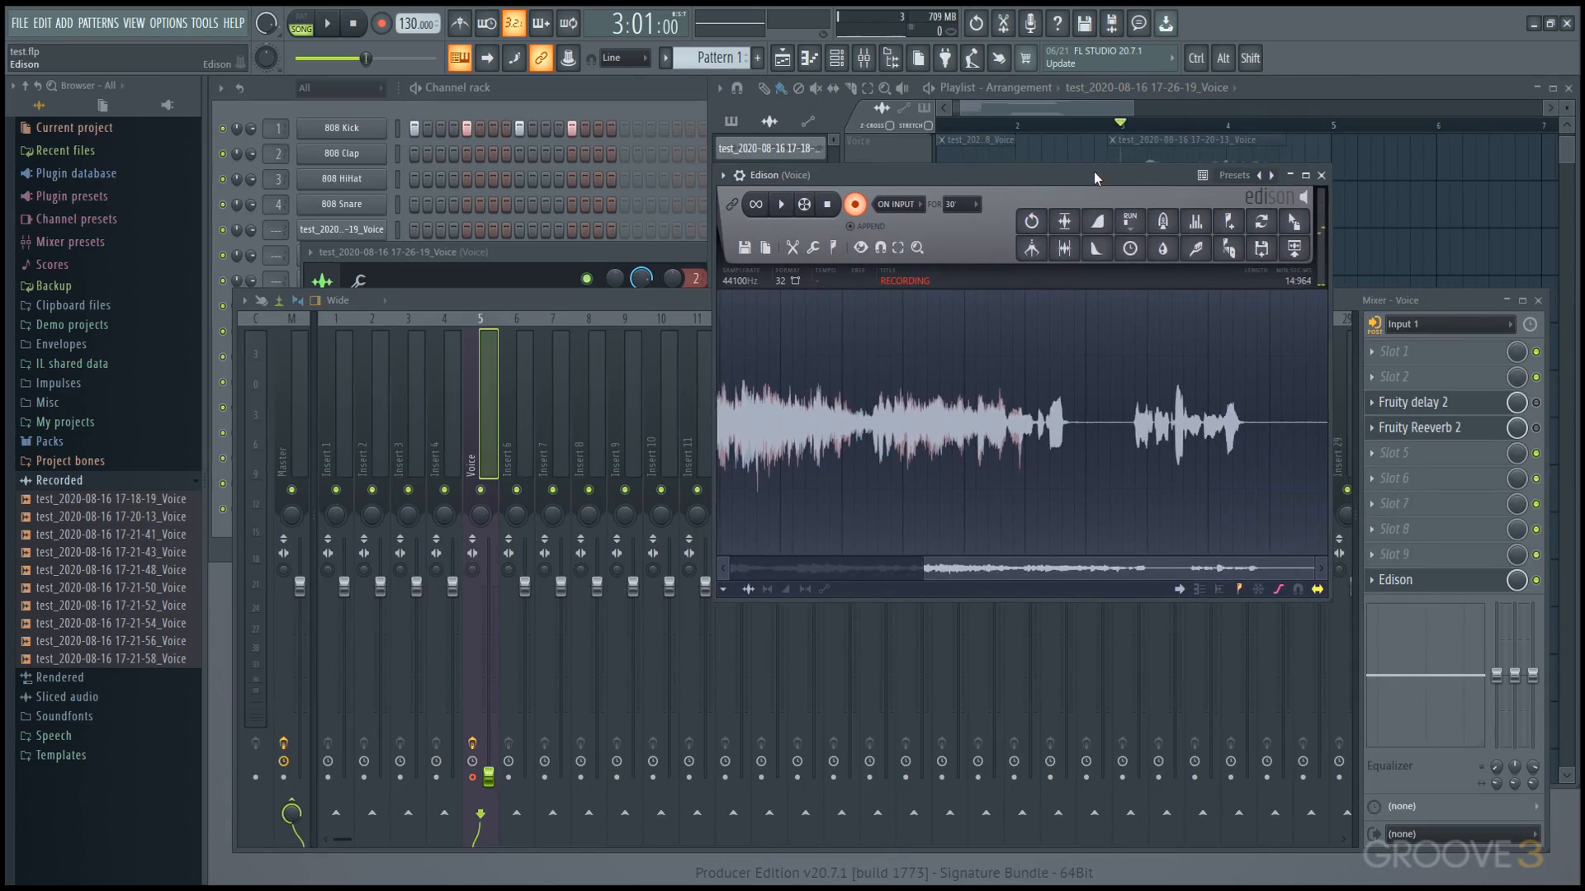
{"action": "left_click", "coordinate": [845, 208]}
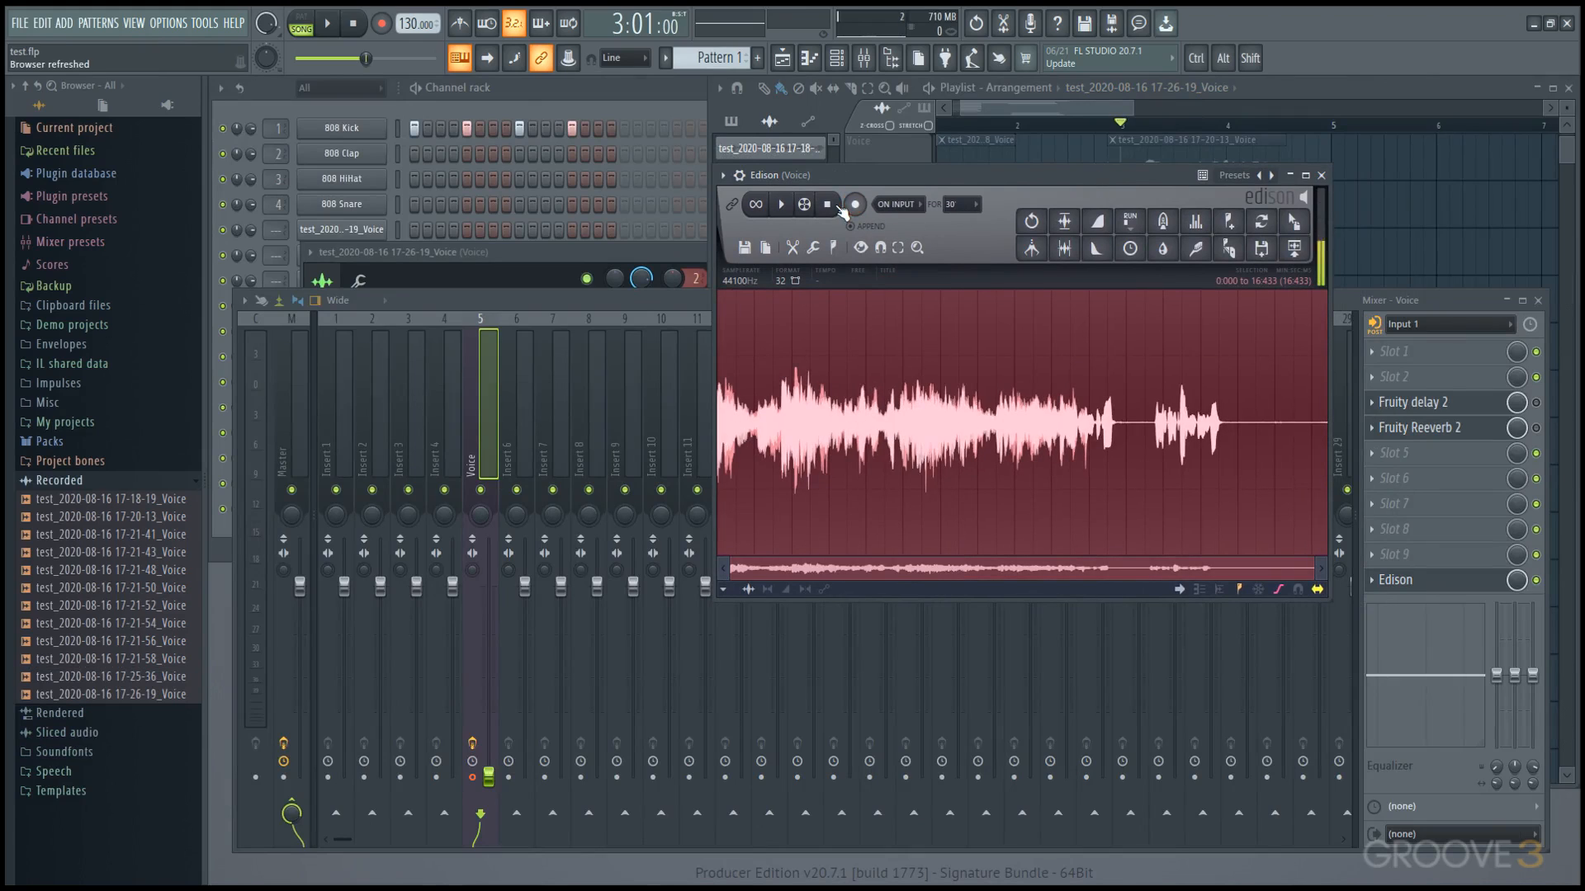
{"action": "left_click", "coordinate": [744, 247]}
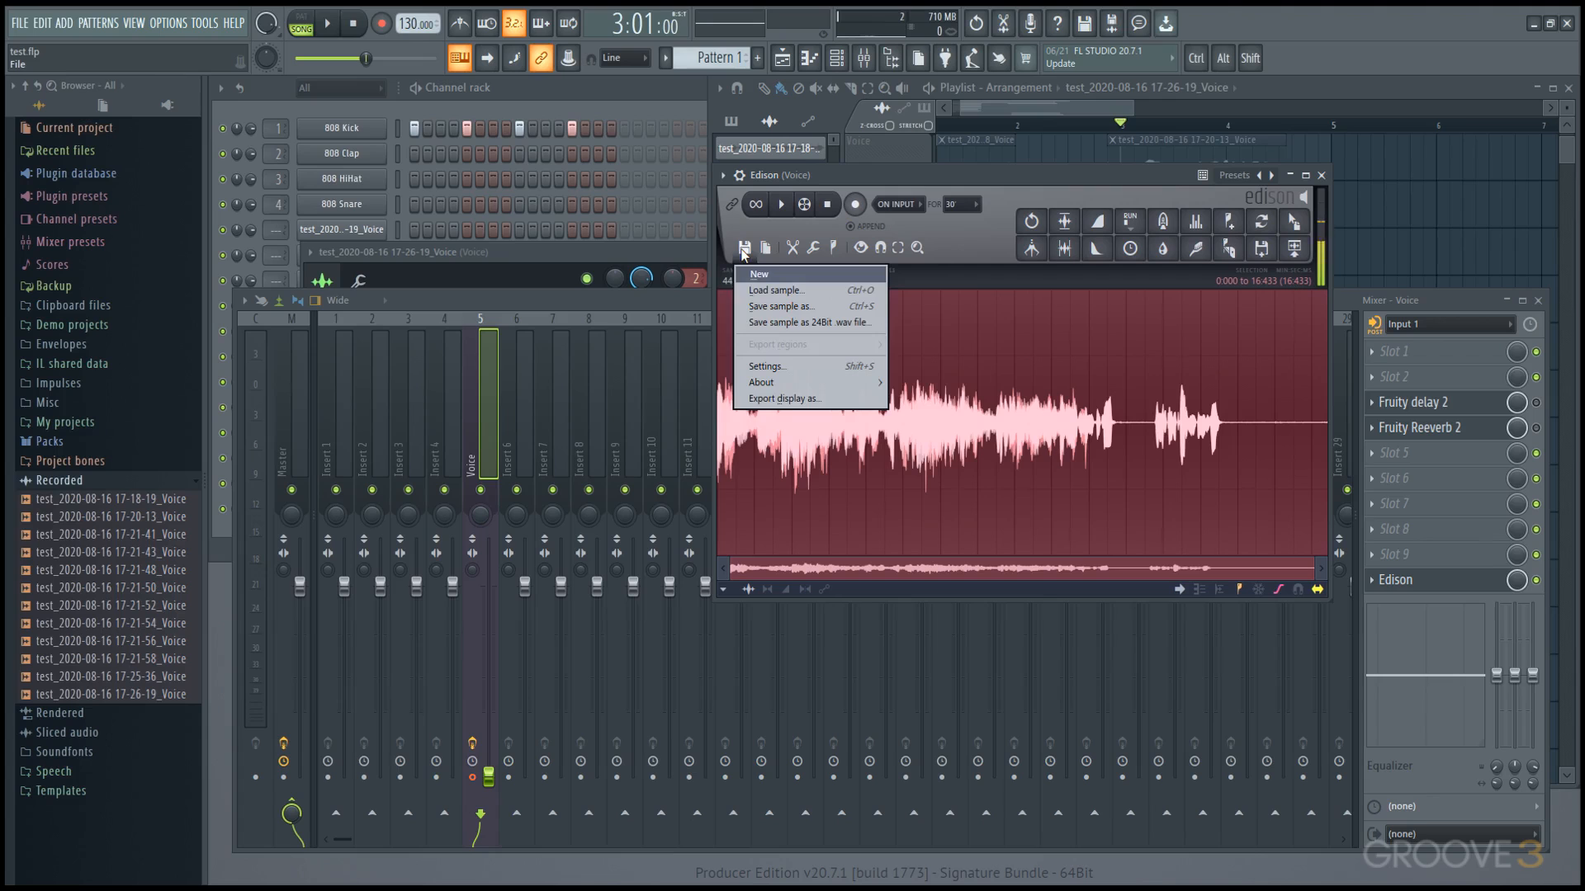
{"action": "left_click", "coordinate": [789, 312]}
{"action": "left_click_drag", "start_coordinate": [471, 22], "coordinate": [1092, 130]}
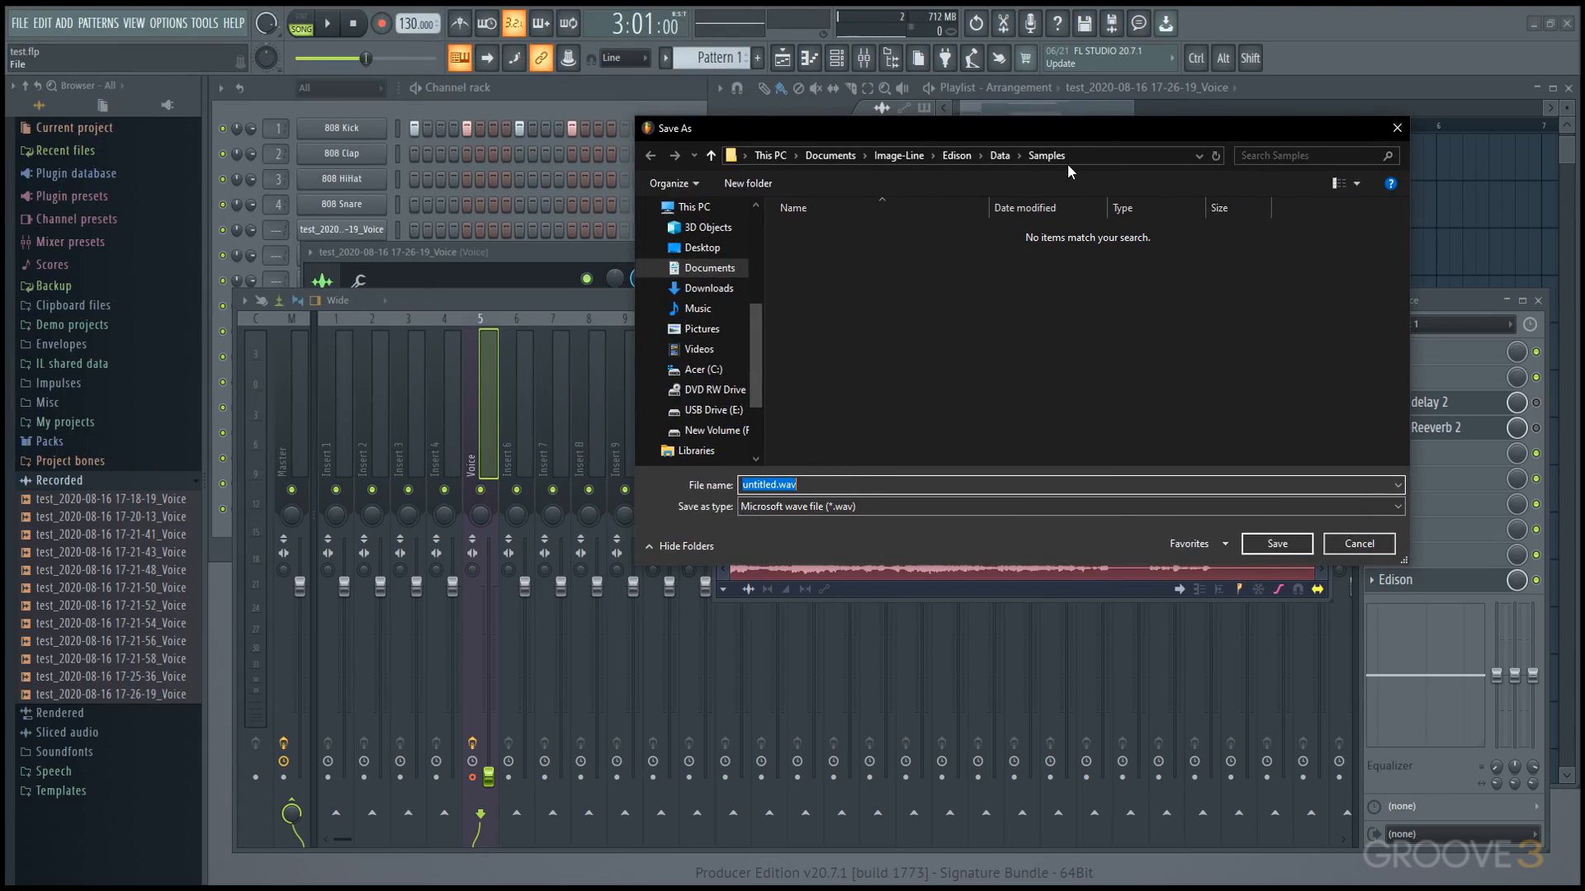
{"action": "left_click", "coordinate": [1359, 544]}
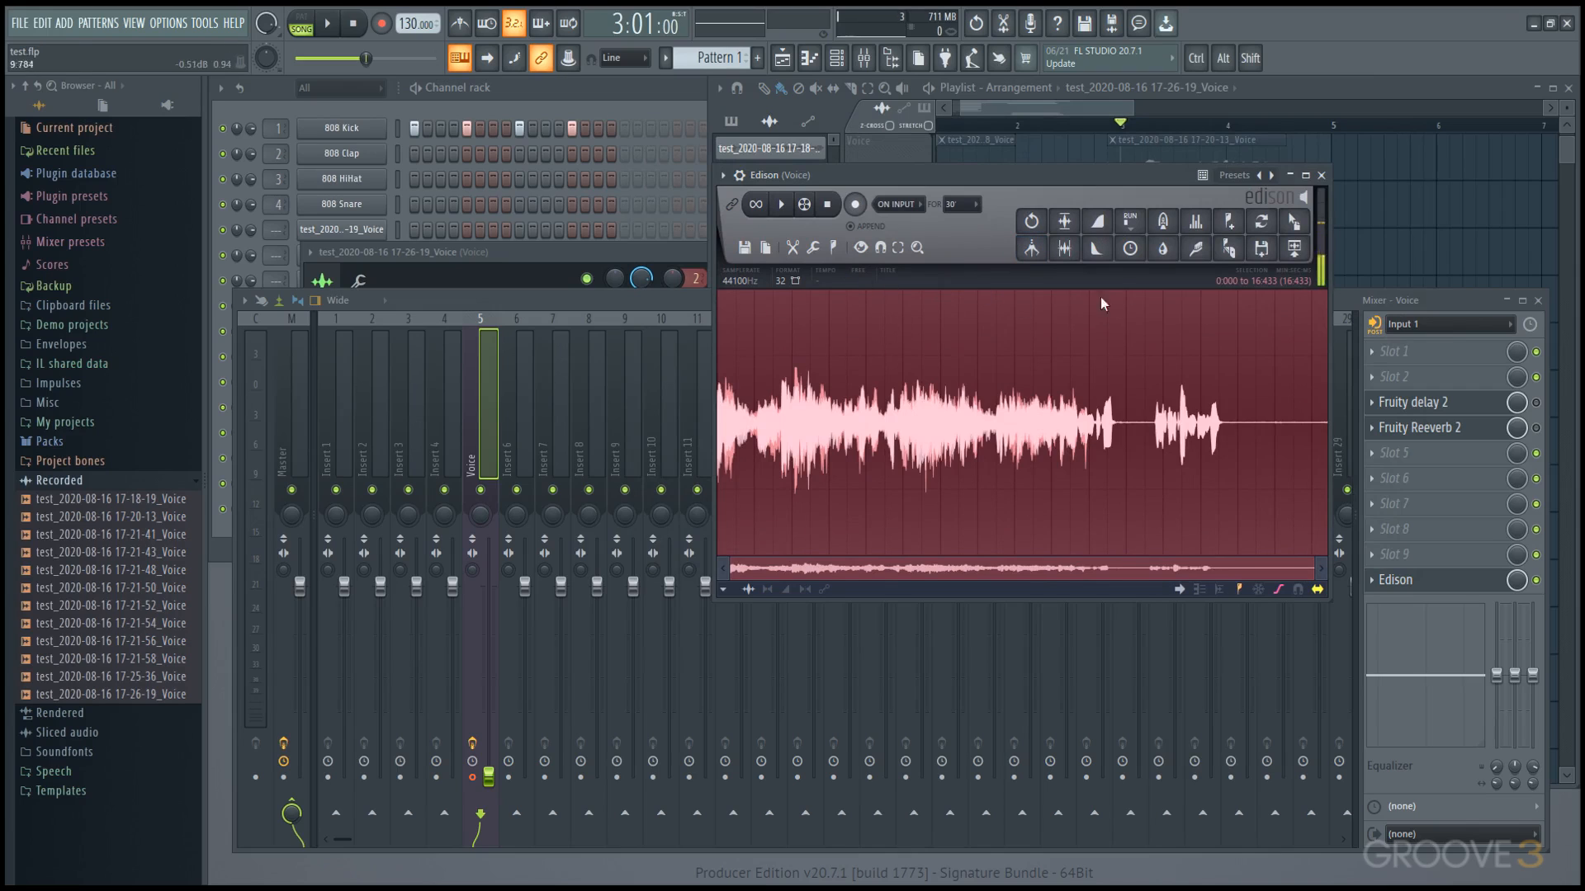
Place the full Edison recording in the playlist near bar 3 on a Voice track, and solo that track
{"action": "left_click_drag", "start_coordinate": [1294, 222], "coordinate": [1186, 269]}
{"action": "scroll", "coordinate": [1185, 269], "scroll_direction": "down", "scroll_amount": 3}
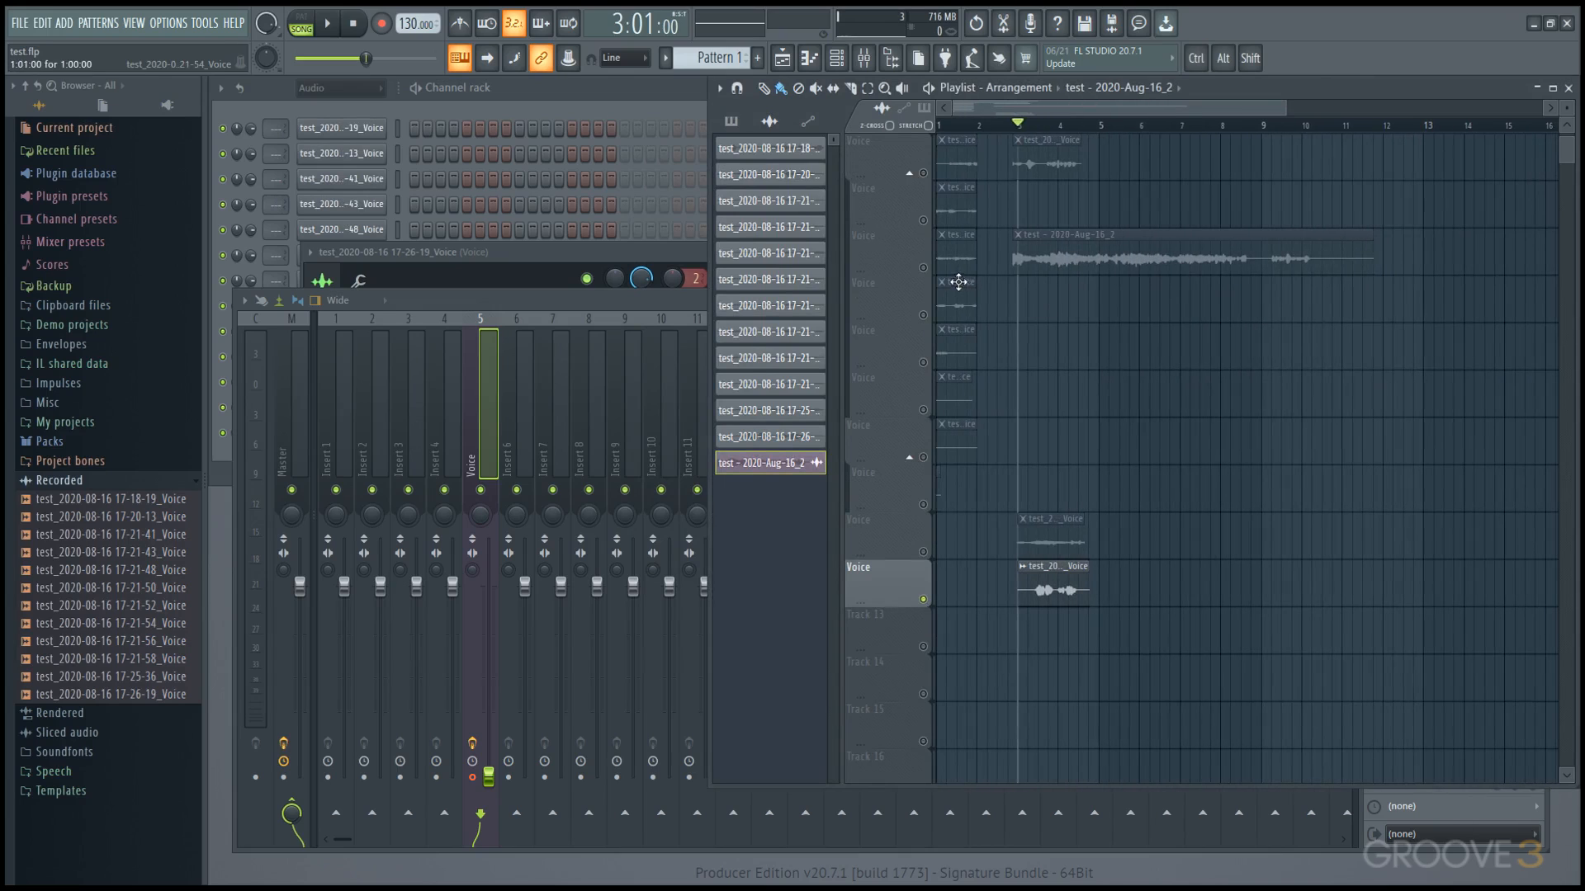
{"action": "left_click", "coordinate": [916, 274]}
Open the channel settings of the test - 2020-Aug-16_2 clip, and audition the clip at bars 4, 7 and 9
{"action": "left_click", "coordinate": [1091, 126]}
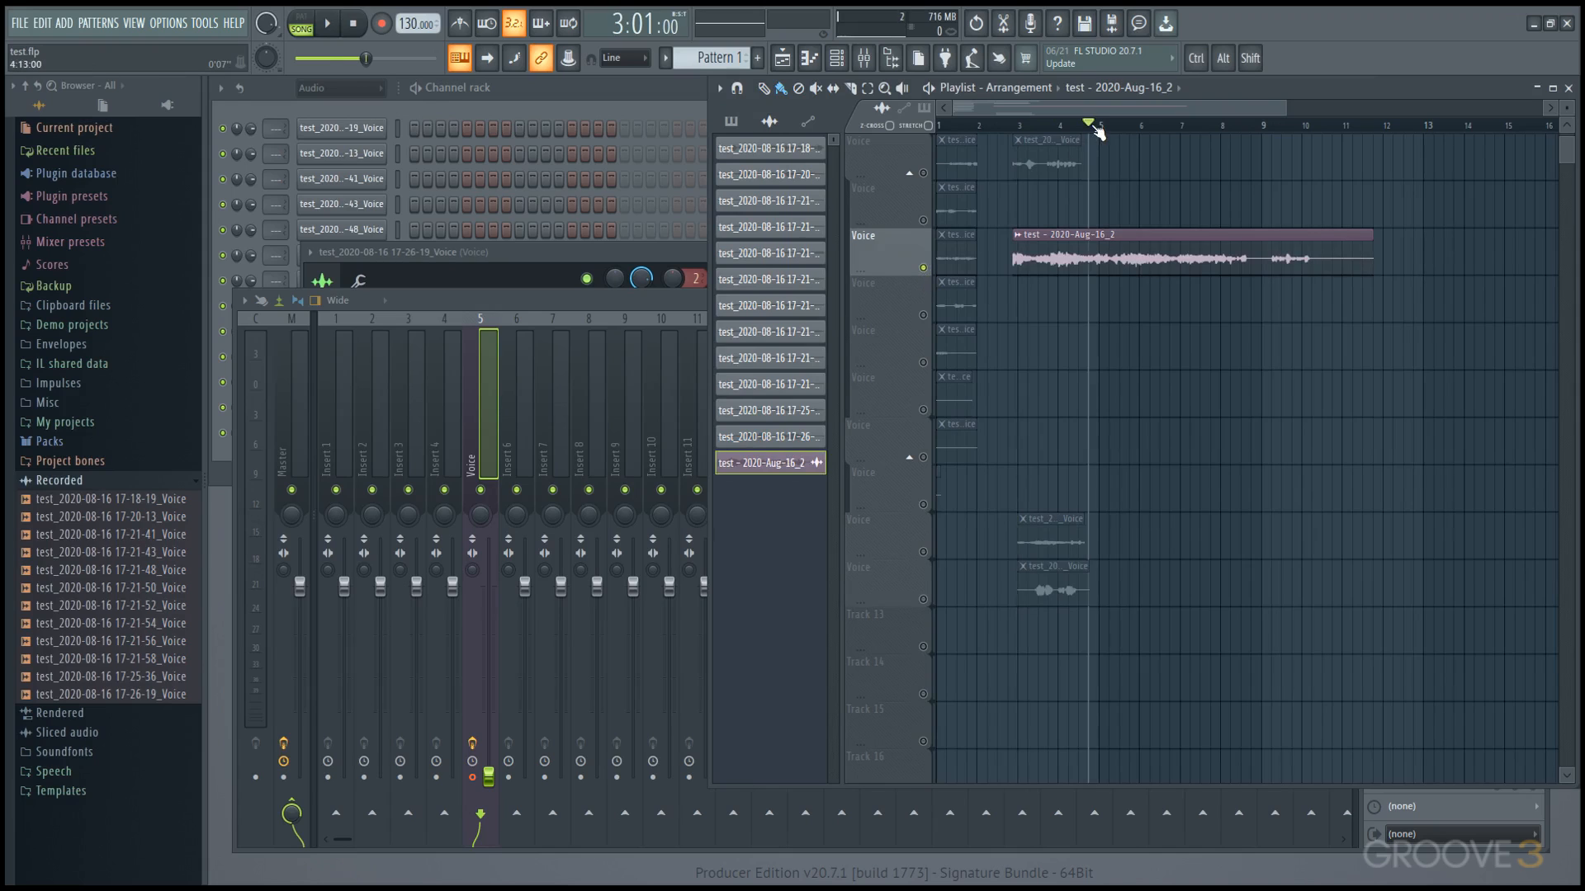
{"action": "double_click", "coordinate": [1104, 236]}
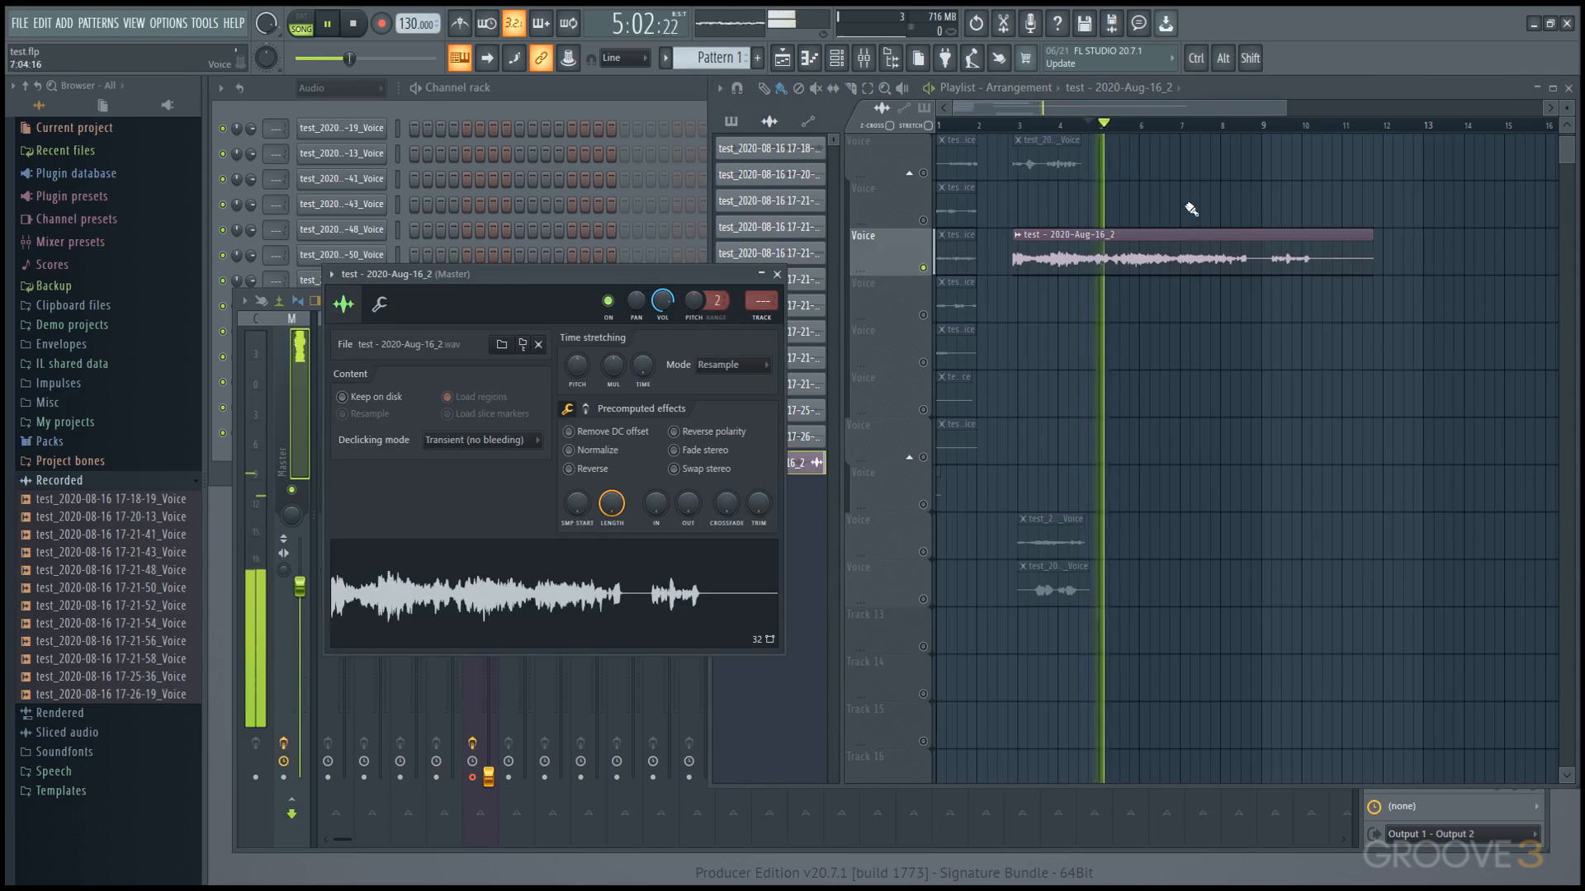
{"action": "left_click", "coordinate": [1187, 125]}
{"action": "left_click", "coordinate": [1268, 128]}
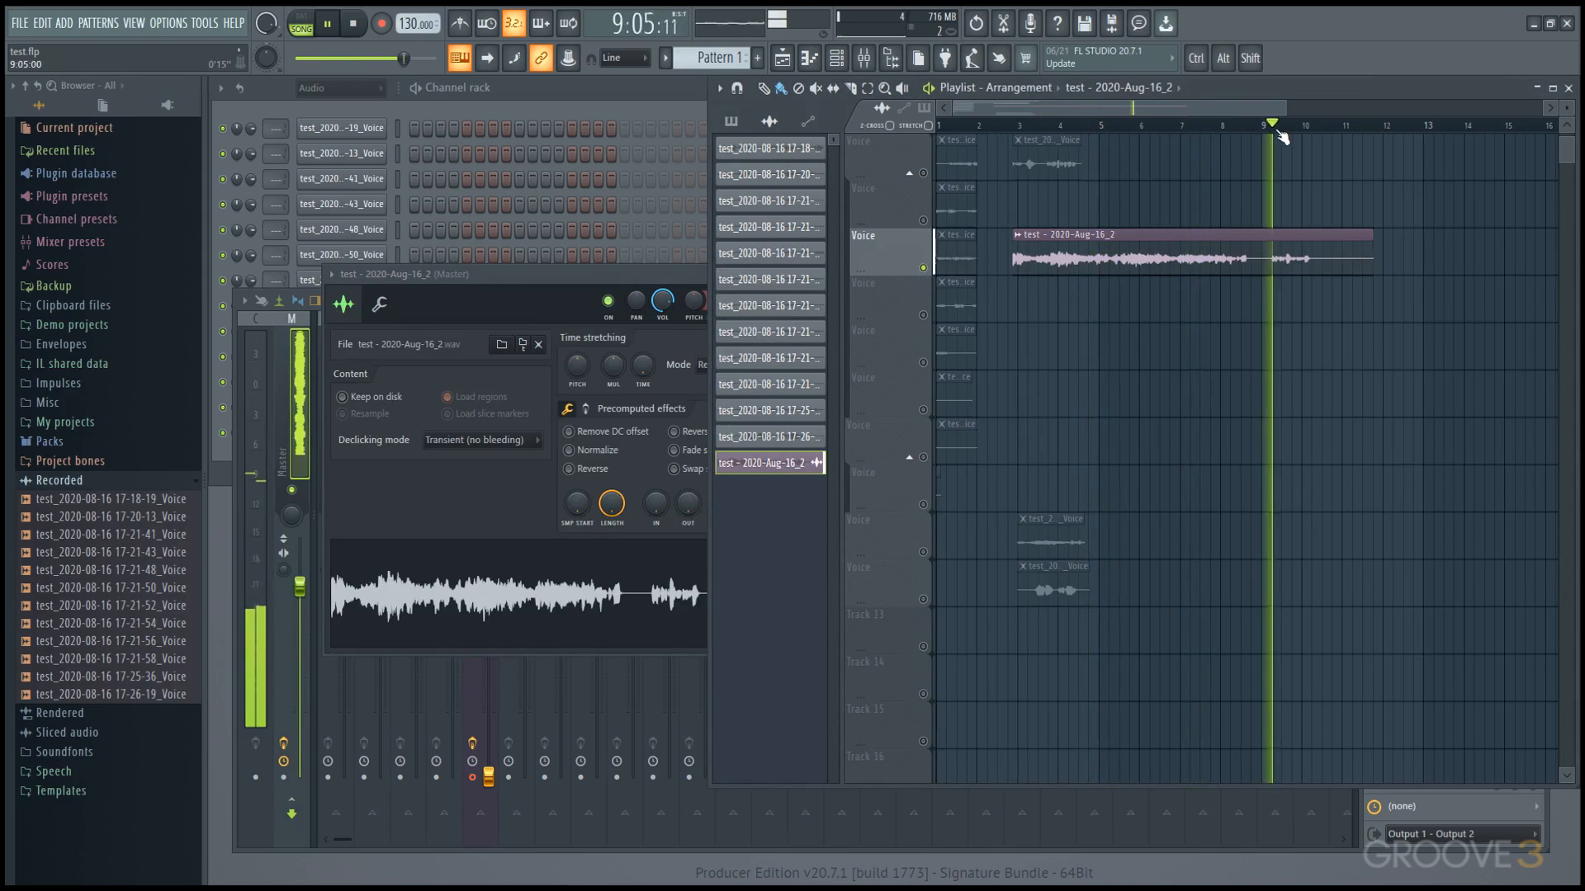
{"action": "key", "text": "space"}
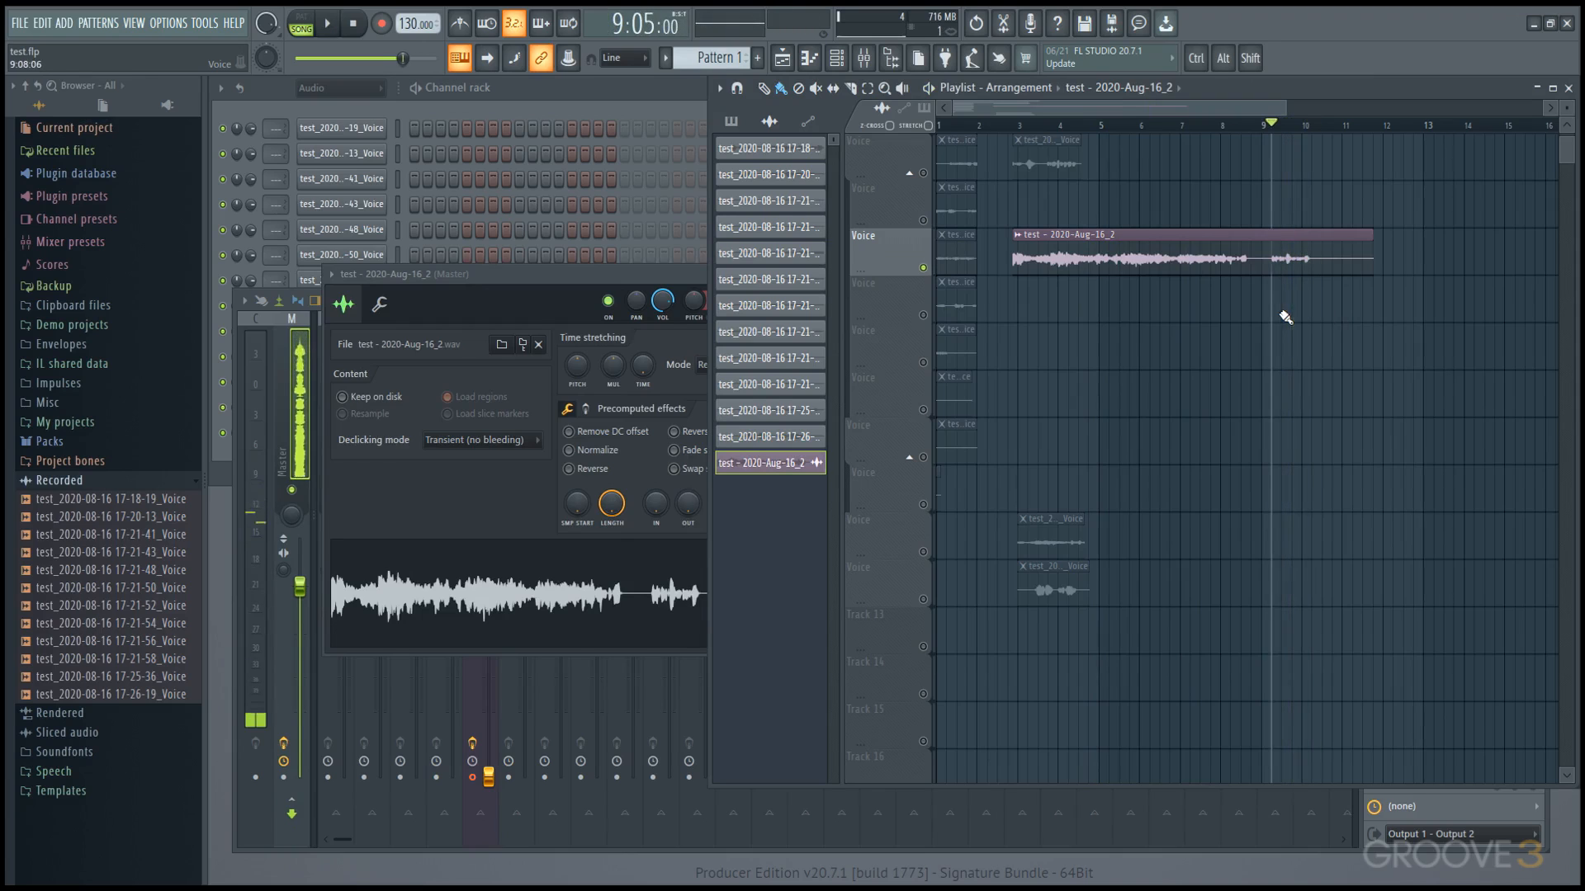
Reopen Edison on the Voice mixer track, and delete the section of its recording from about 5.4 to 6.9 seconds
{"action": "left_click", "coordinate": [864, 58]}
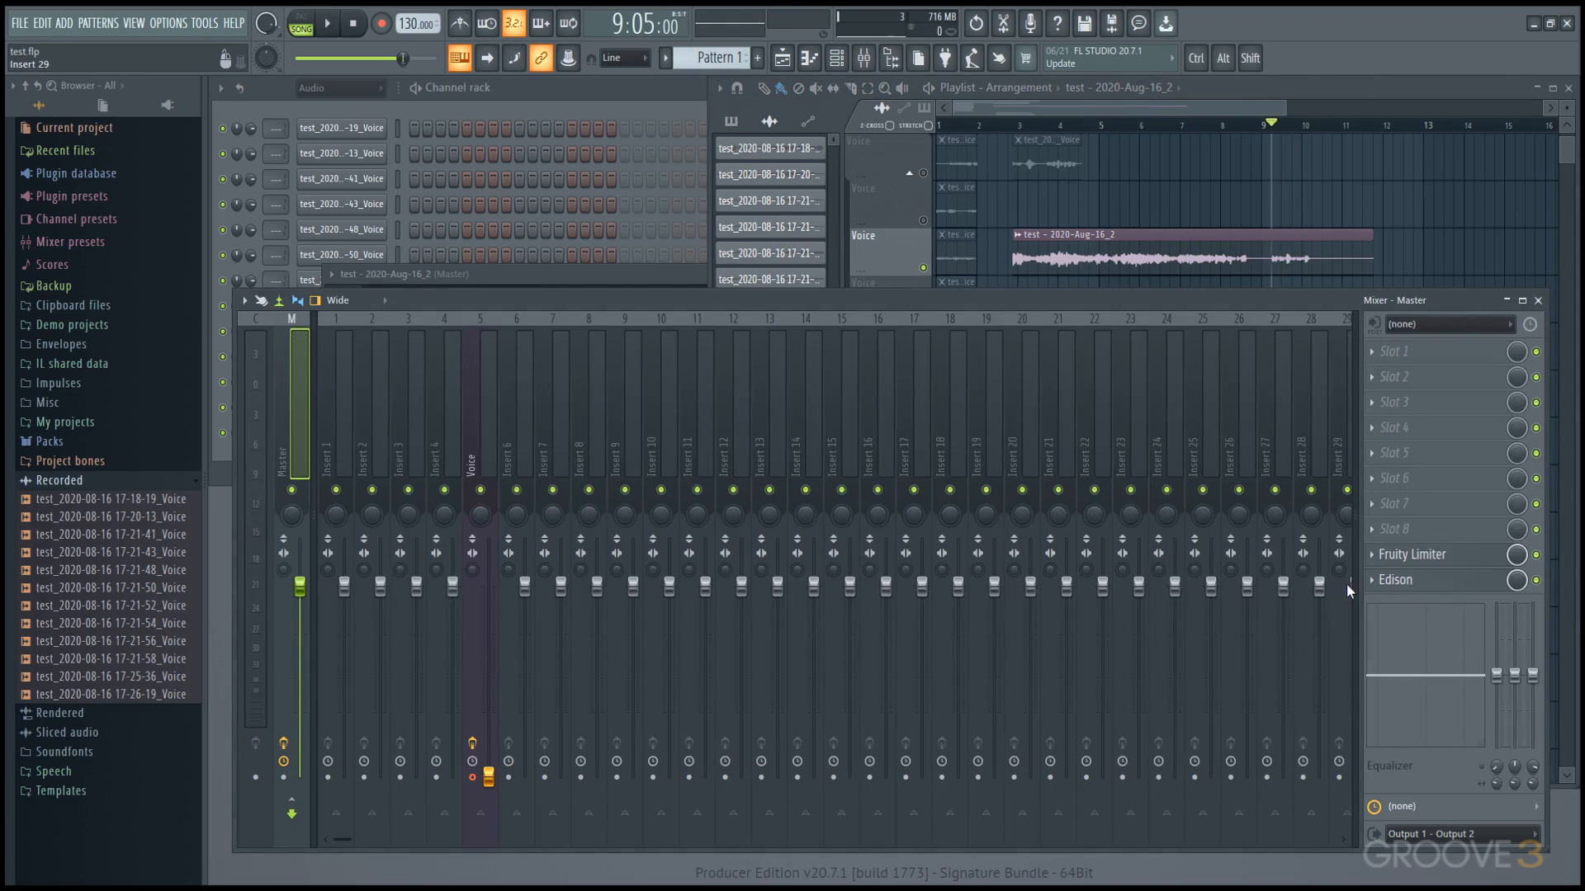
{"action": "left_click", "coordinate": [487, 461]}
{"action": "left_click", "coordinate": [1468, 582]}
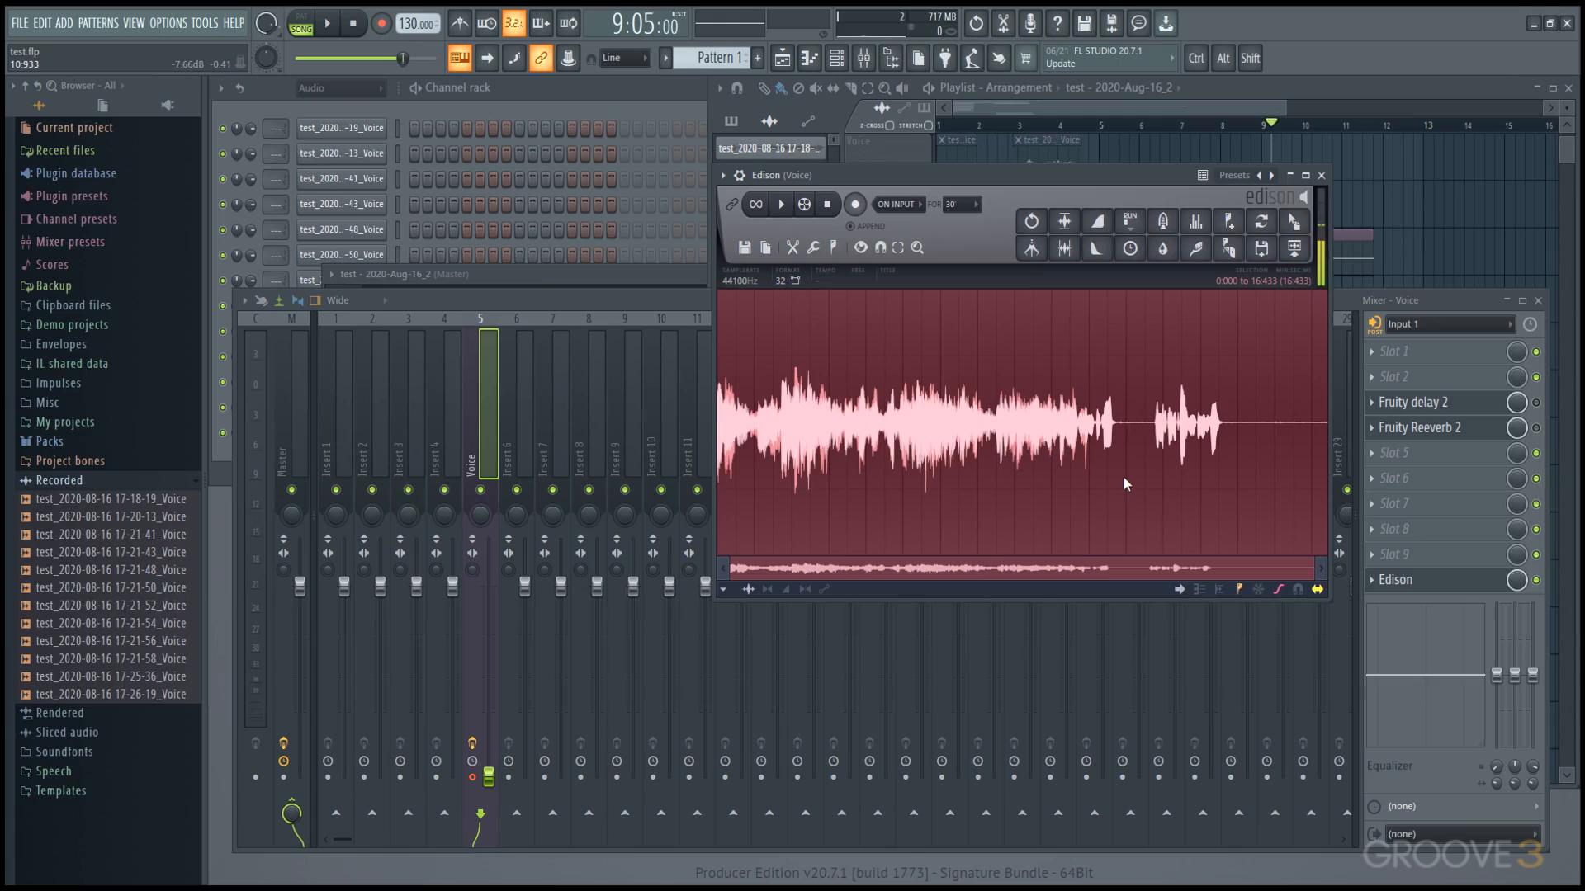
{"action": "left_click", "coordinate": [887, 462]}
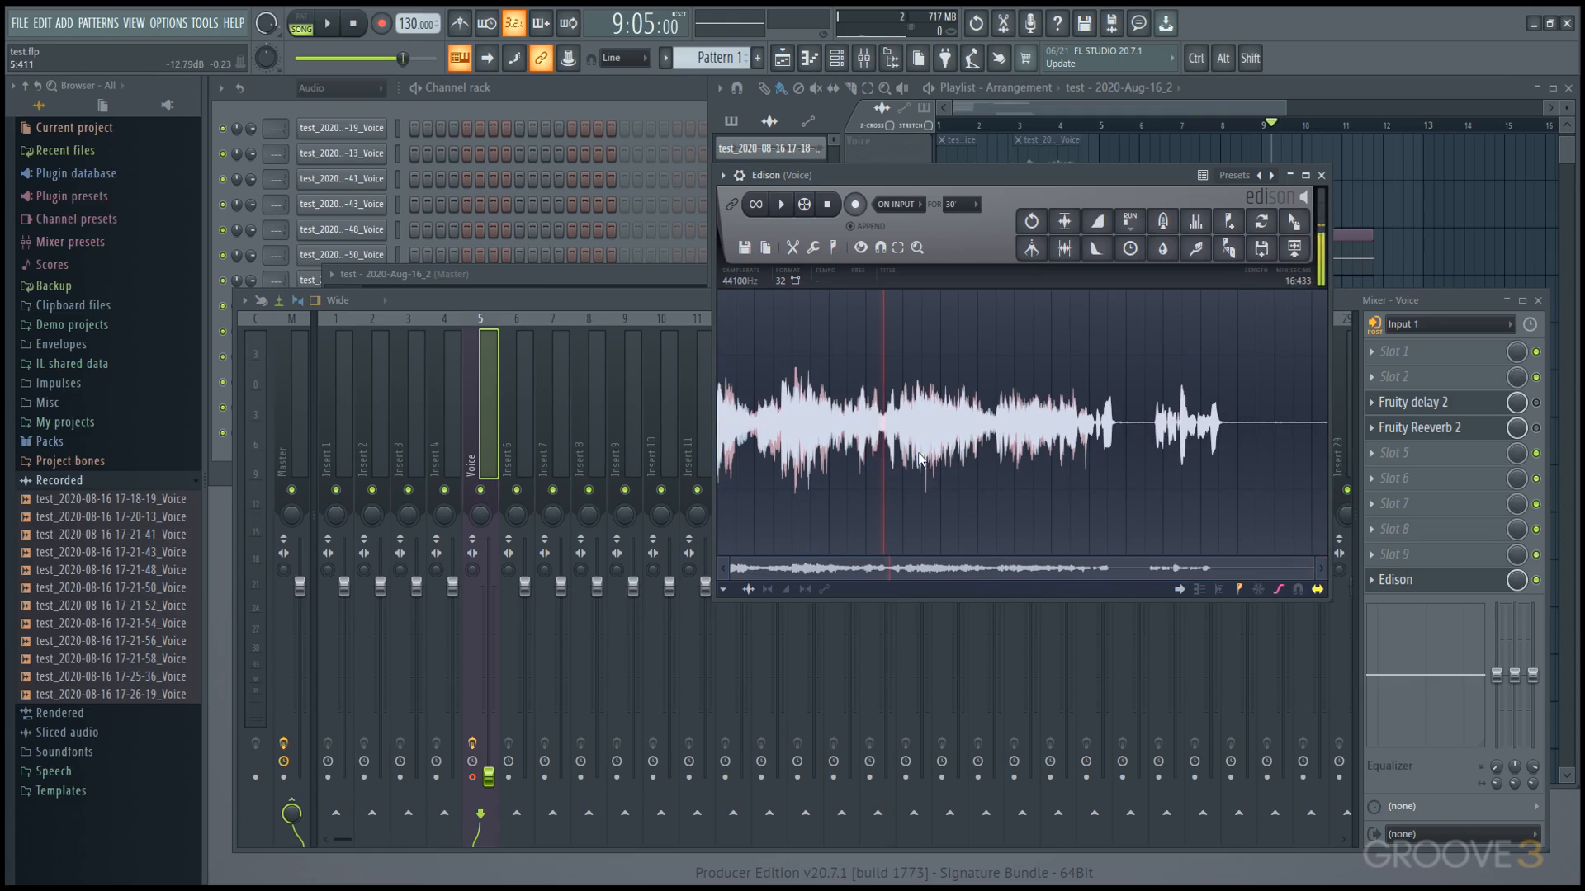
{"action": "left_click_drag", "start_coordinate": [917, 452], "coordinate": [974, 453]}
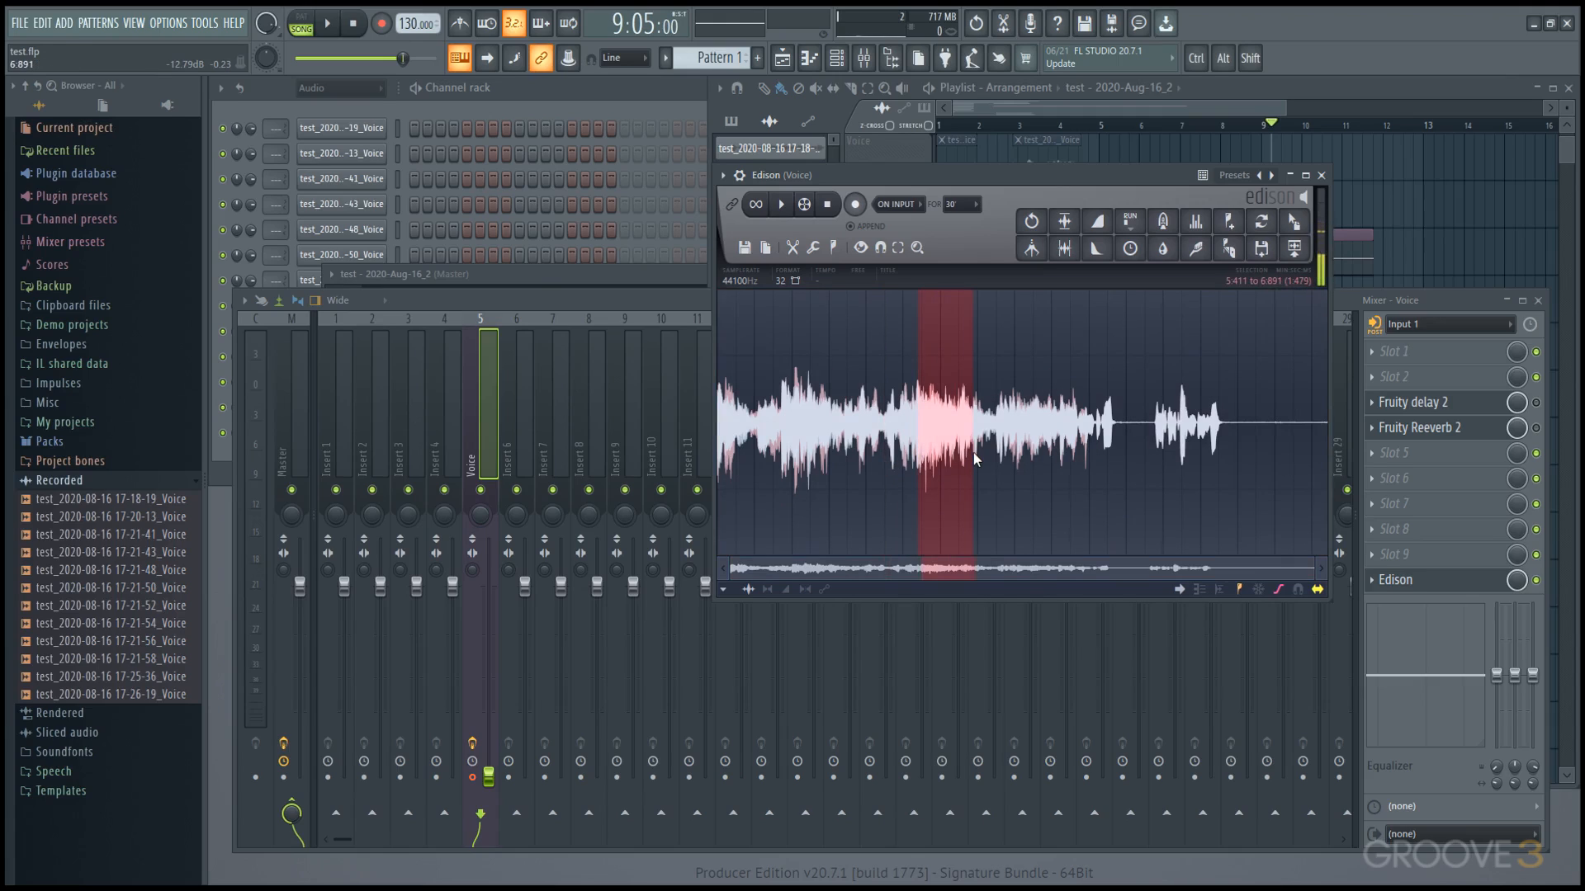
{"action": "key", "text": "Delete"}
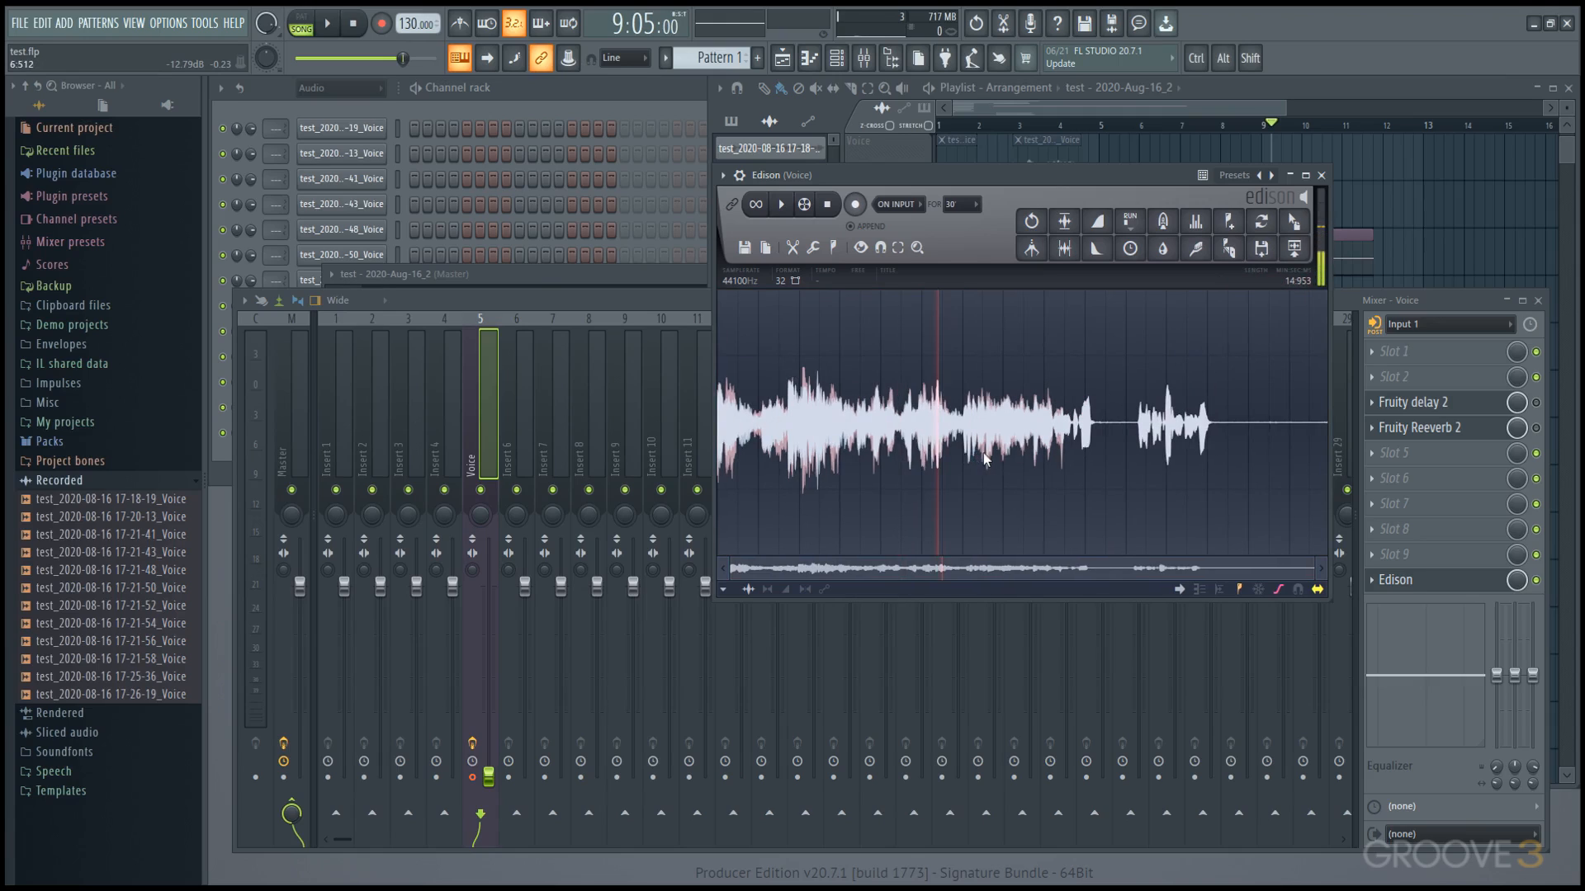
Undo the section deletion in Edison, try normalizing the section from about 5.4 to 6.9 seconds, undo that and clear the selection
{"action": "key", "text": "ctrl+z"}
{"action": "left_click", "coordinate": [1067, 224]}
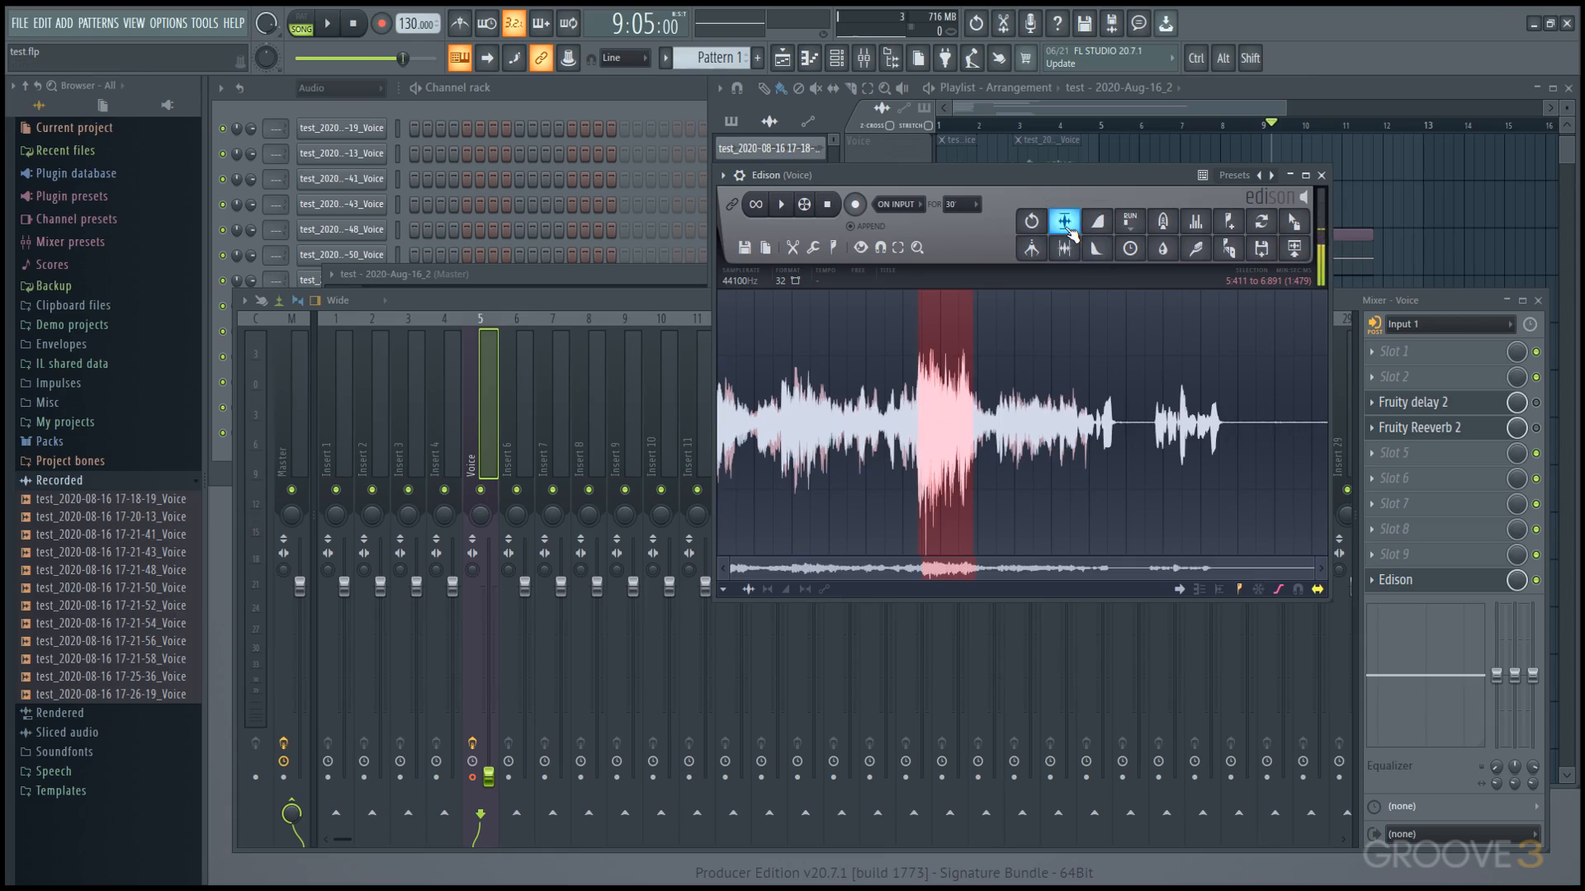
{"action": "key", "text": "ctrl+z"}
{"action": "left_click", "coordinate": [1035, 368]}
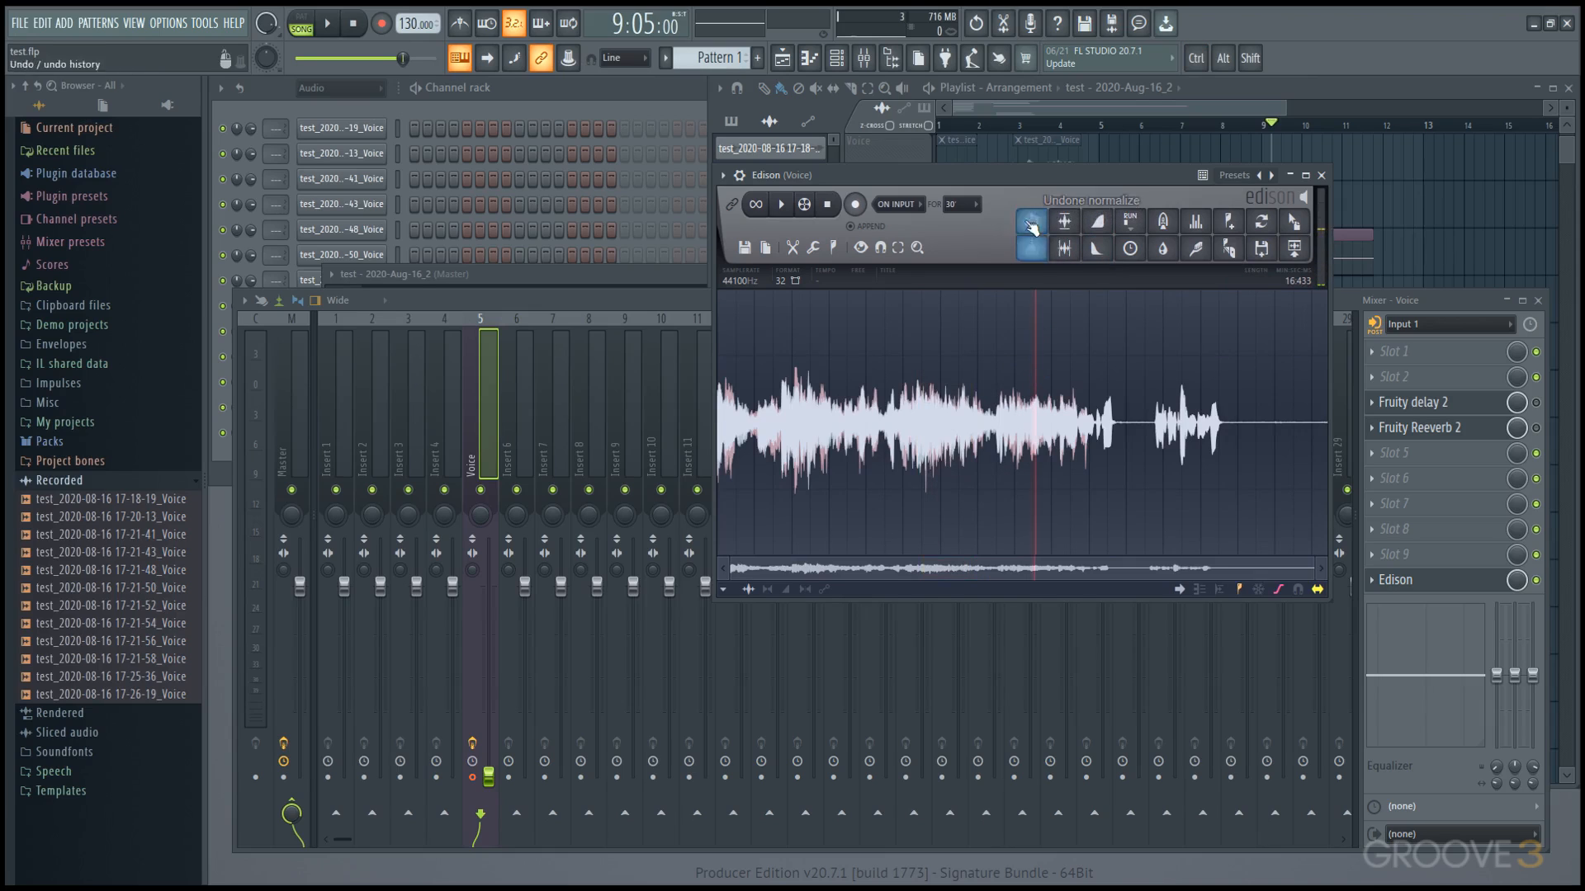
Normalize the entire recording in Edison and close the editor
{"action": "left_click", "coordinate": [1066, 224]}
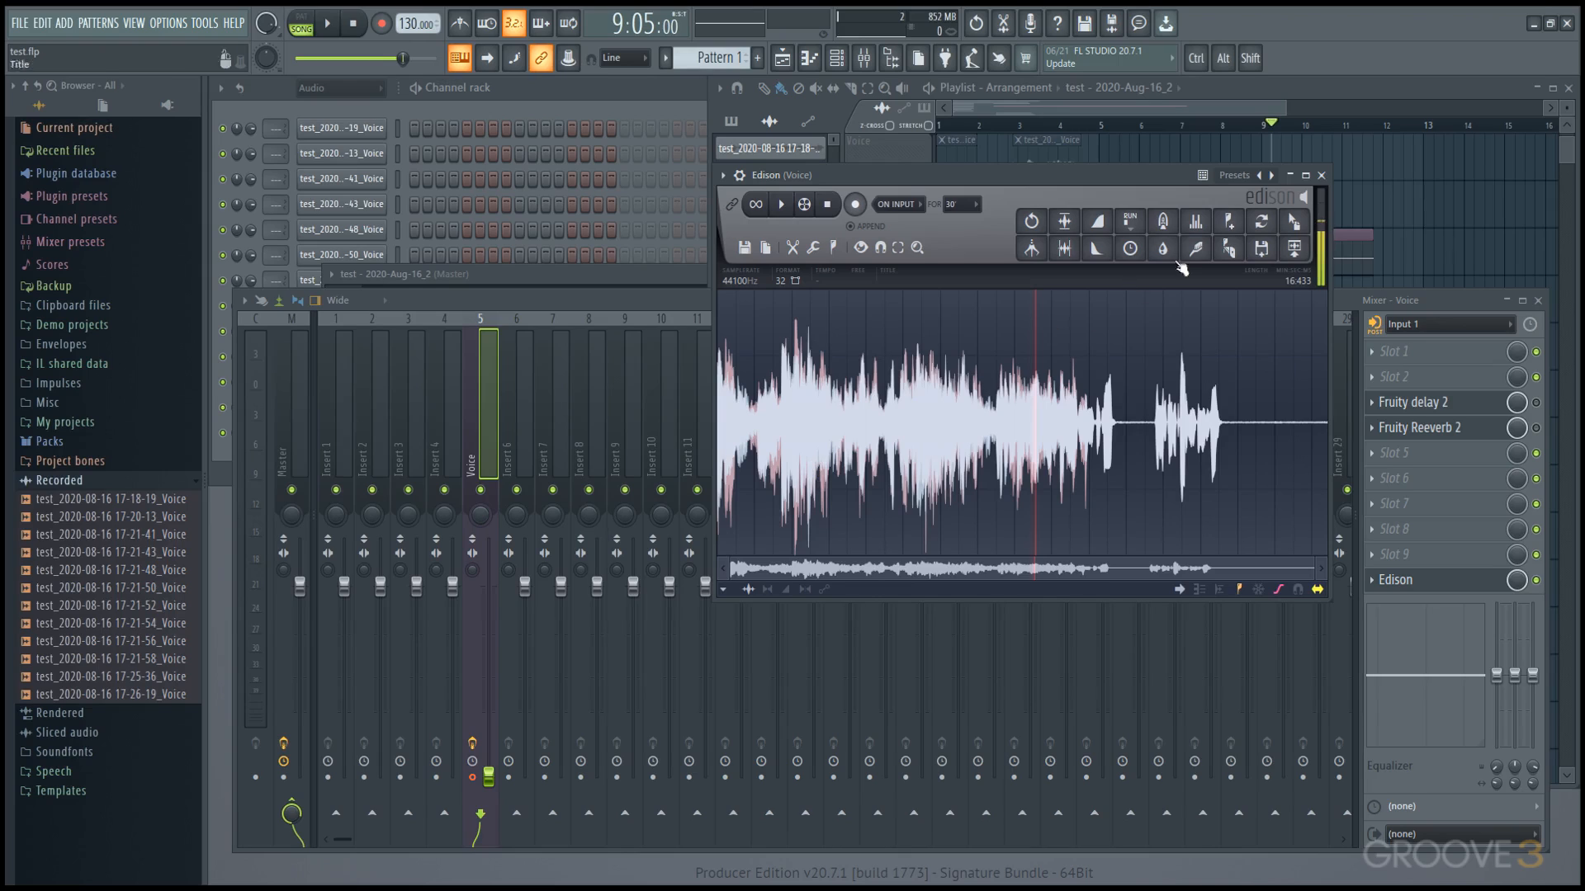
{"action": "left_click", "coordinate": [1323, 176]}
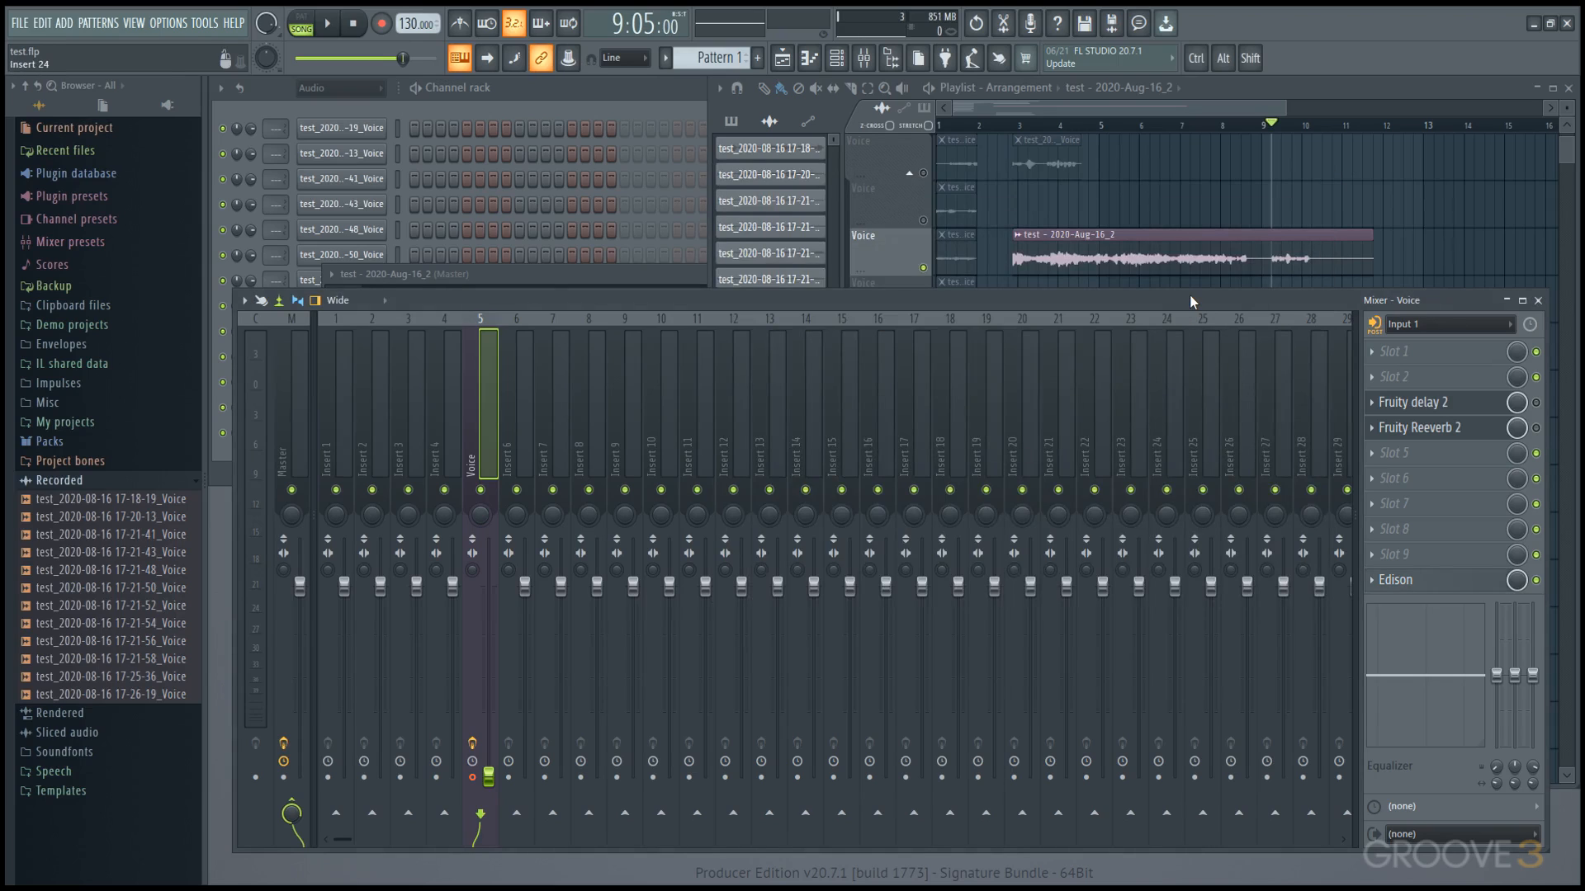
Split the test - 2020-Aug-16_2 clip in the playlist between bars 7 and 8, and shift its second part to about bar 9
{"action": "left_click", "coordinate": [1212, 111]}
{"action": "scroll", "coordinate": [1110, 266], "scroll_direction": "down", "scroll_amount": 2}
{"action": "scroll", "coordinate": [1110, 266], "scroll_direction": "up", "scroll_amount": 2}
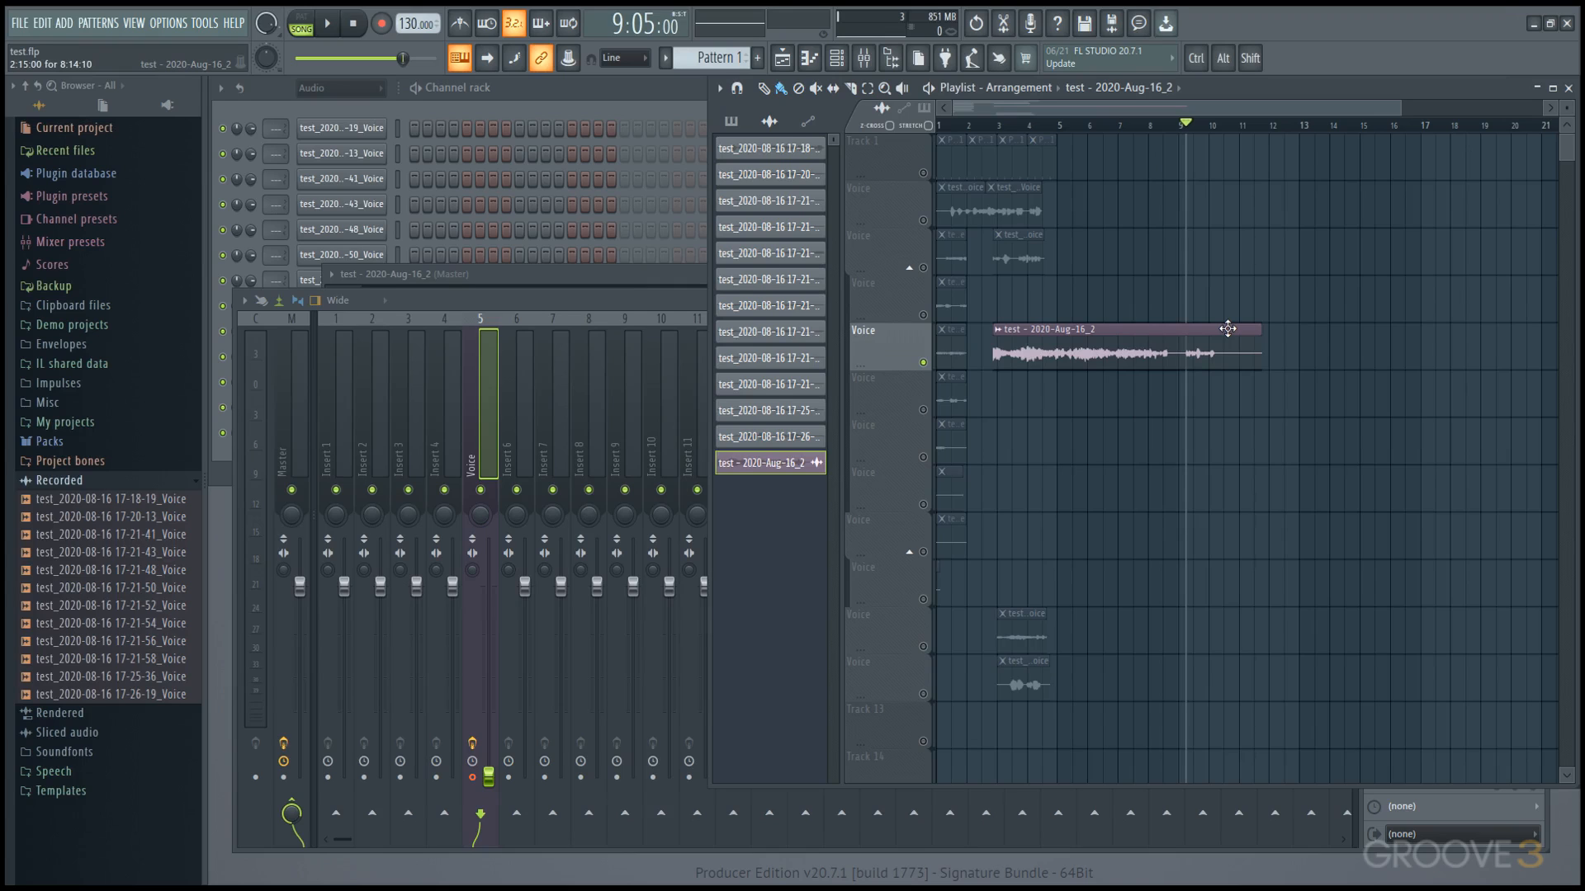
{"action": "left_click", "coordinate": [675, 305]}
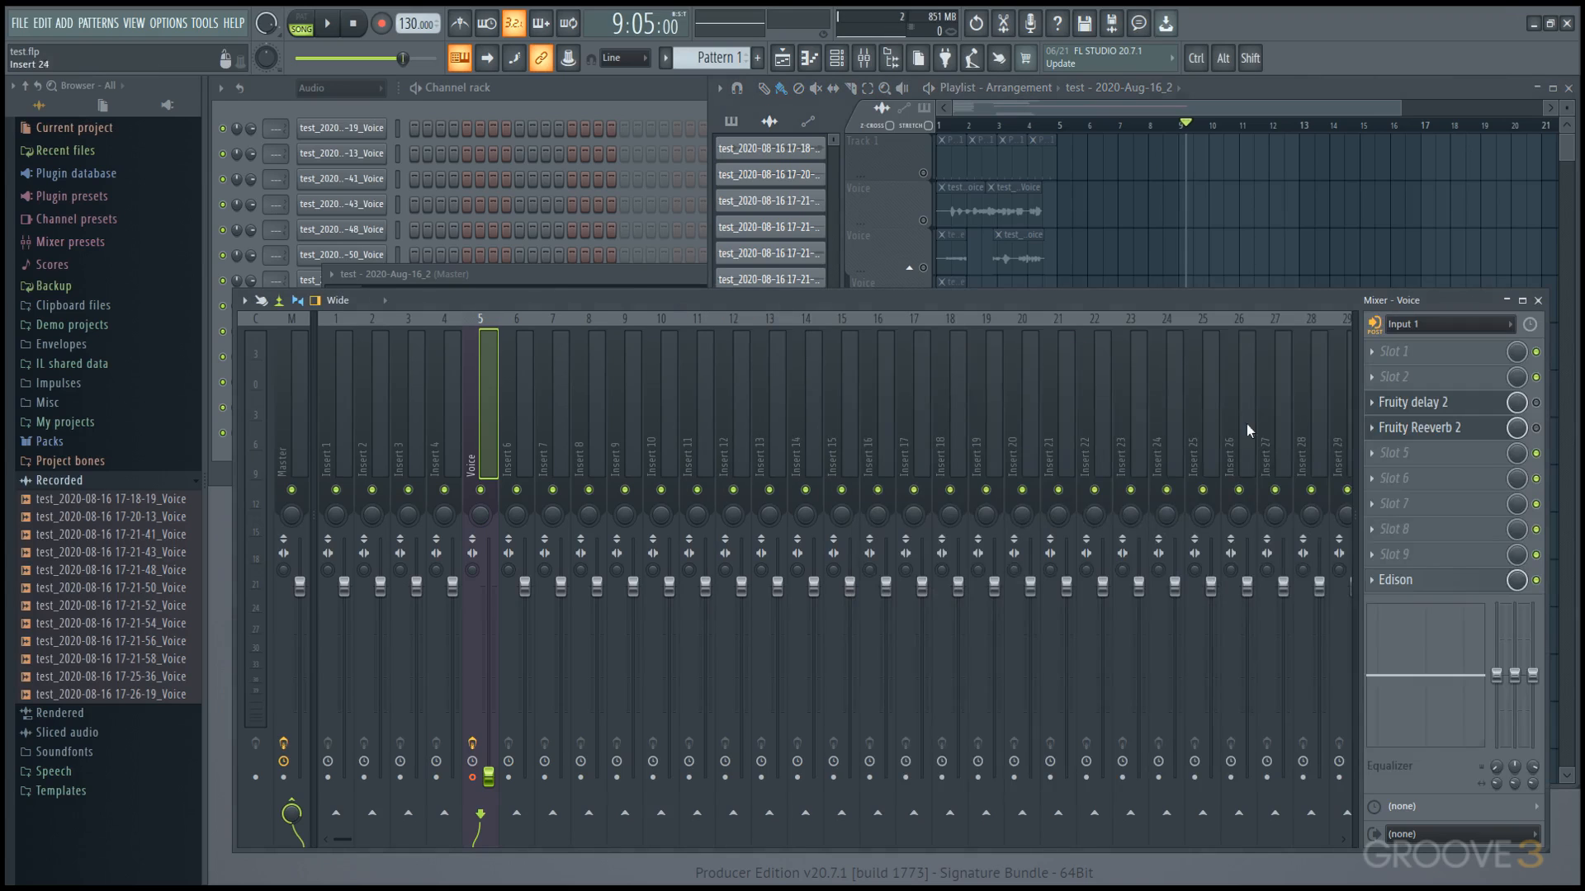
{"action": "left_click", "coordinate": [1266, 104]}
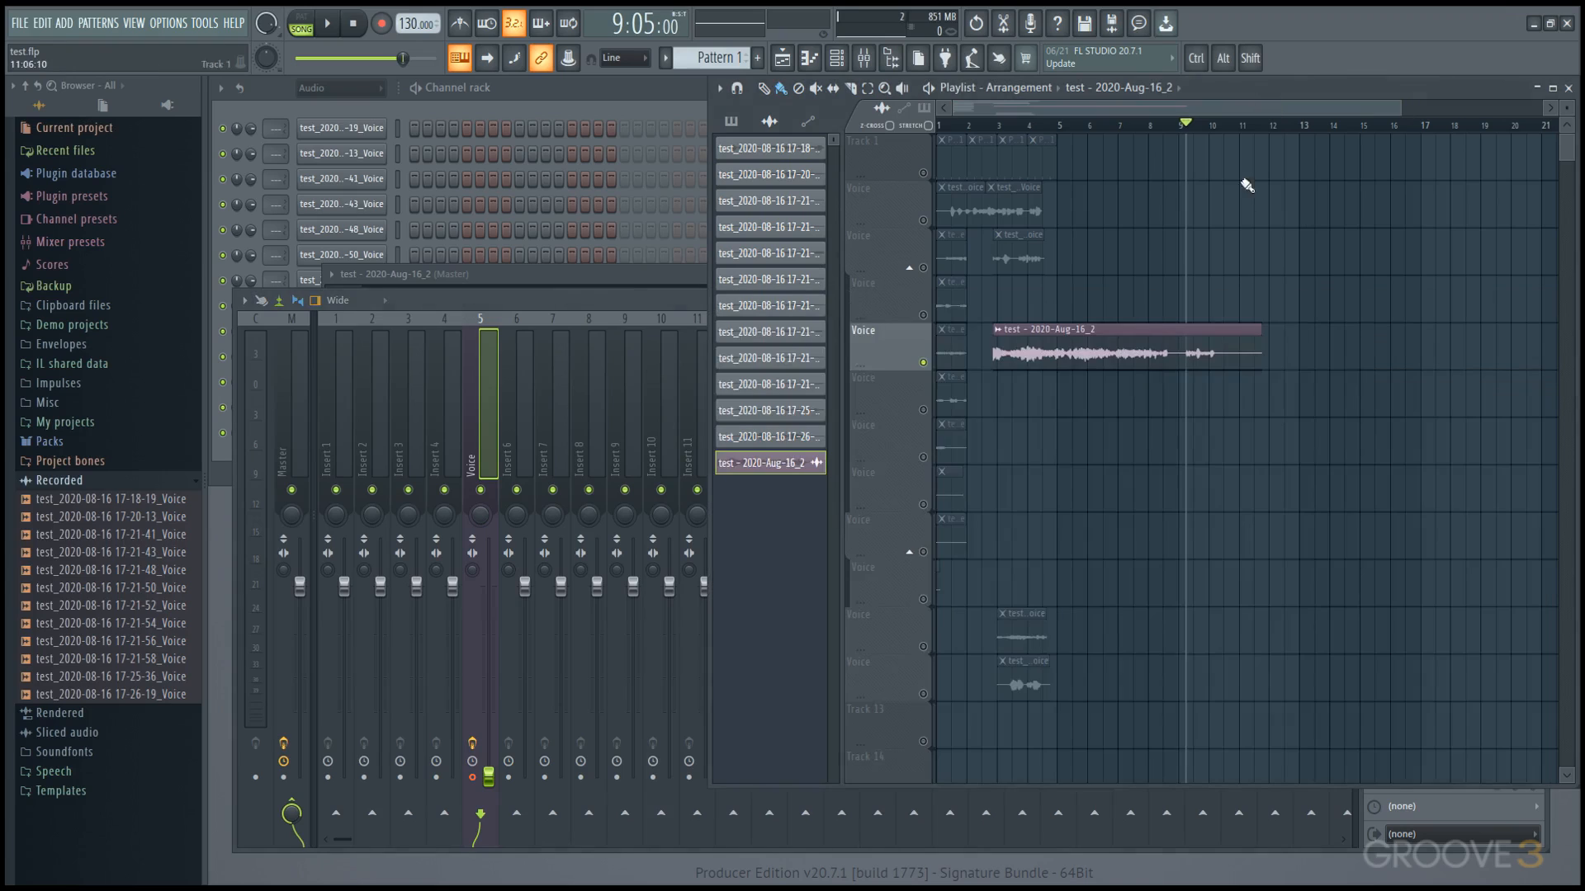
{"action": "left_click_drag", "start_coordinate": [1132, 221], "coordinate": [1220, 350]}
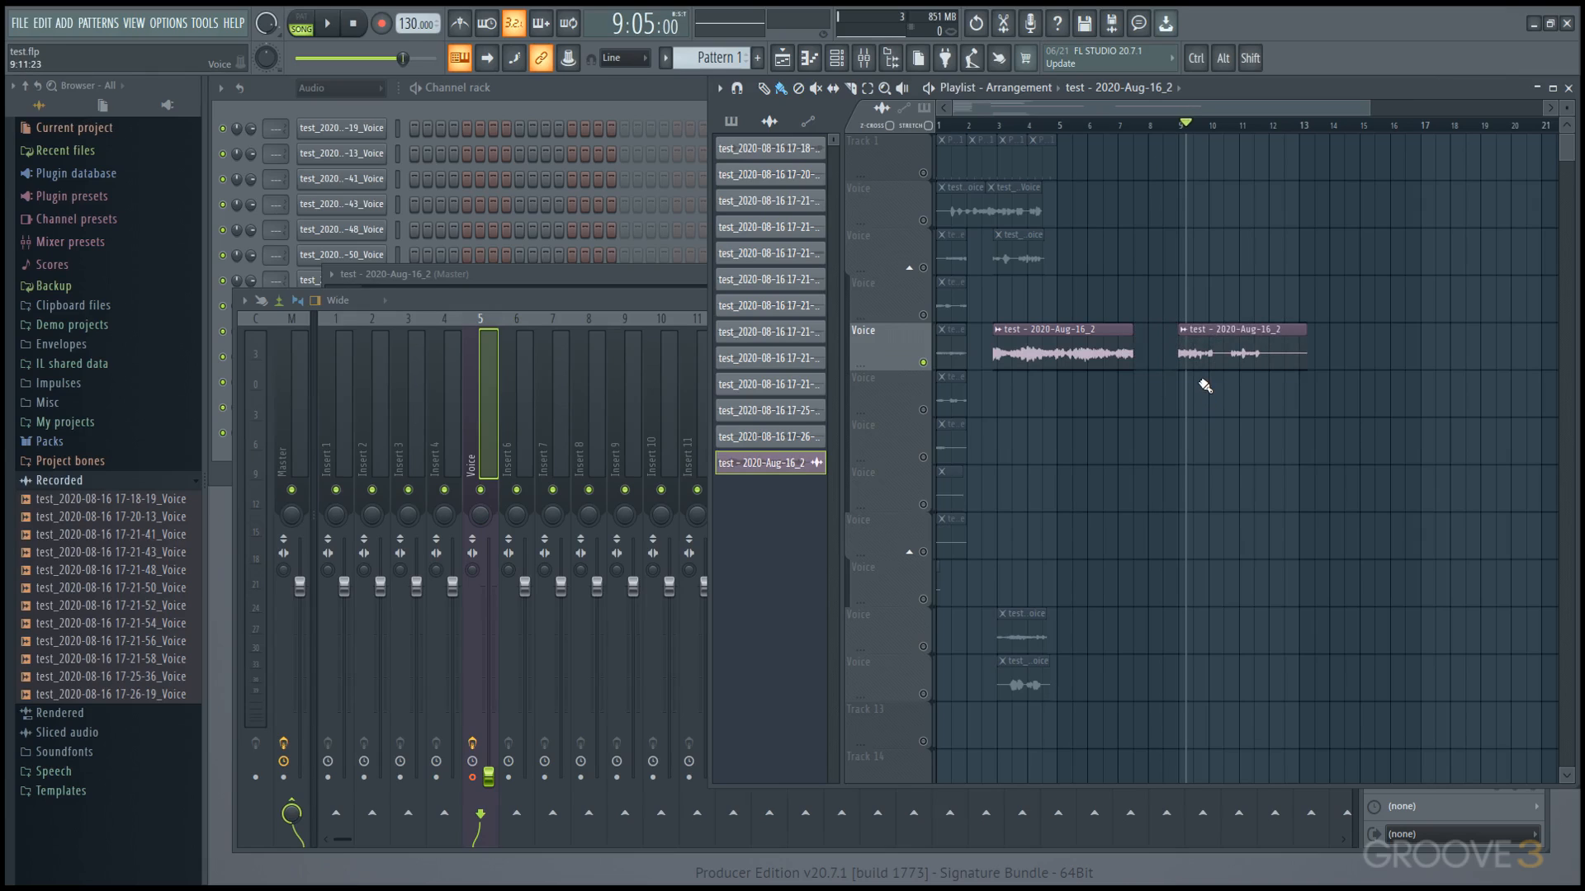
Move Edison into Slot 1 of the Voice mixer track, ahead of Fruity delay 2 and Fruity Reeverb 2, and enable both effects
{"action": "left_click", "coordinate": [672, 302]}
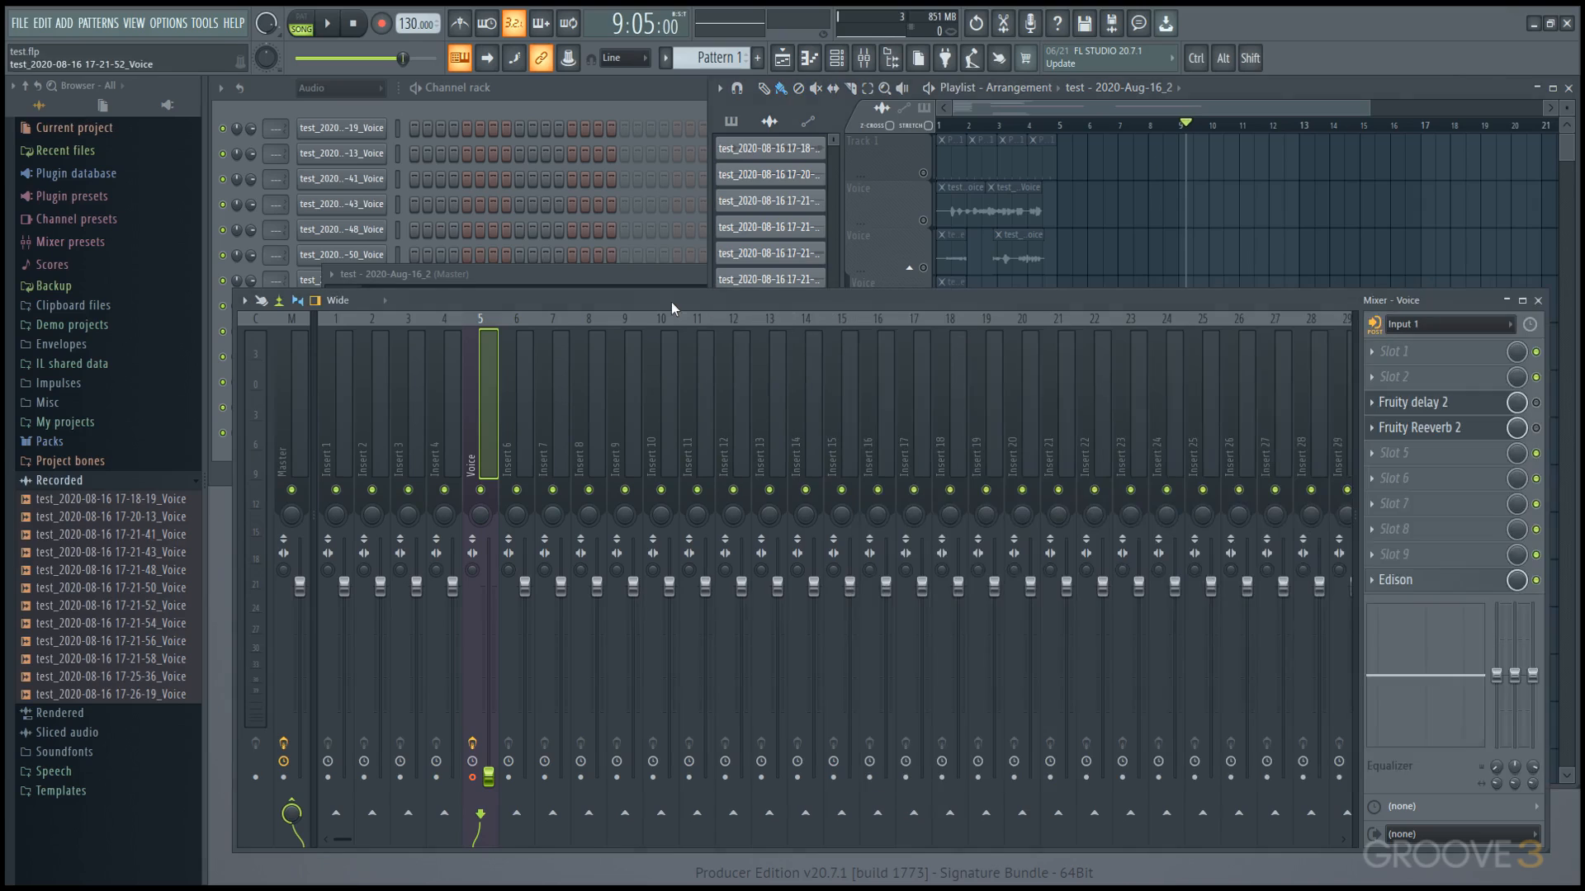
{"action": "left_click_drag", "start_coordinate": [1475, 589], "coordinate": [1475, 410]}
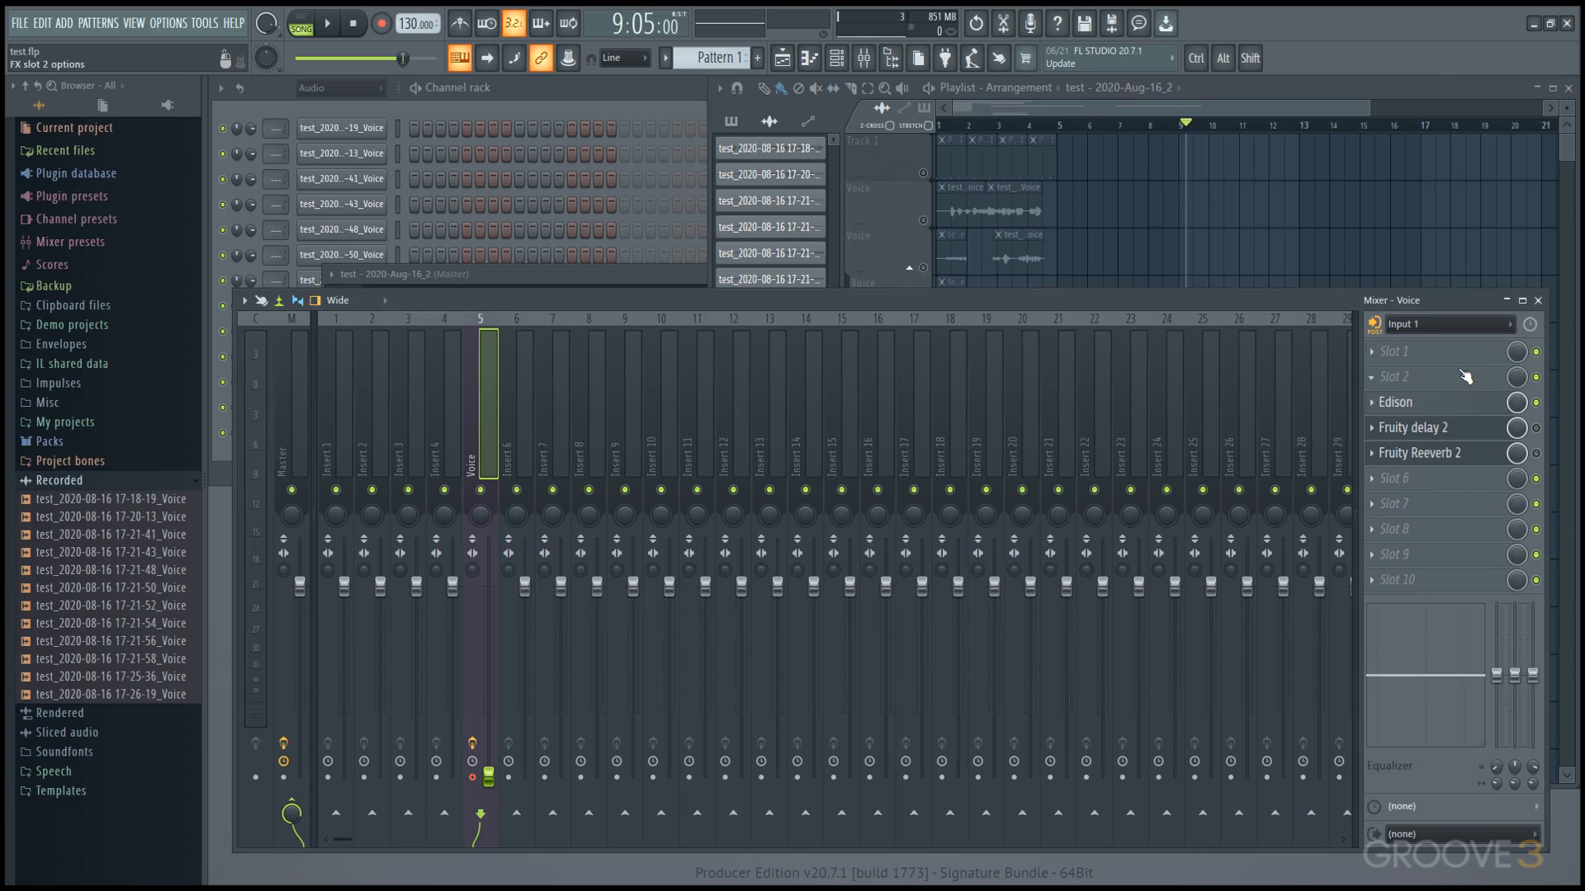
{"action": "left_click", "coordinate": [1536, 427]}
{"action": "left_click", "coordinate": [1536, 454]}
{"action": "left_click_drag", "start_coordinate": [1453, 404], "coordinate": [1440, 354]}
{"action": "left_click_drag", "start_coordinate": [1478, 359], "coordinate": [1424, 367]}
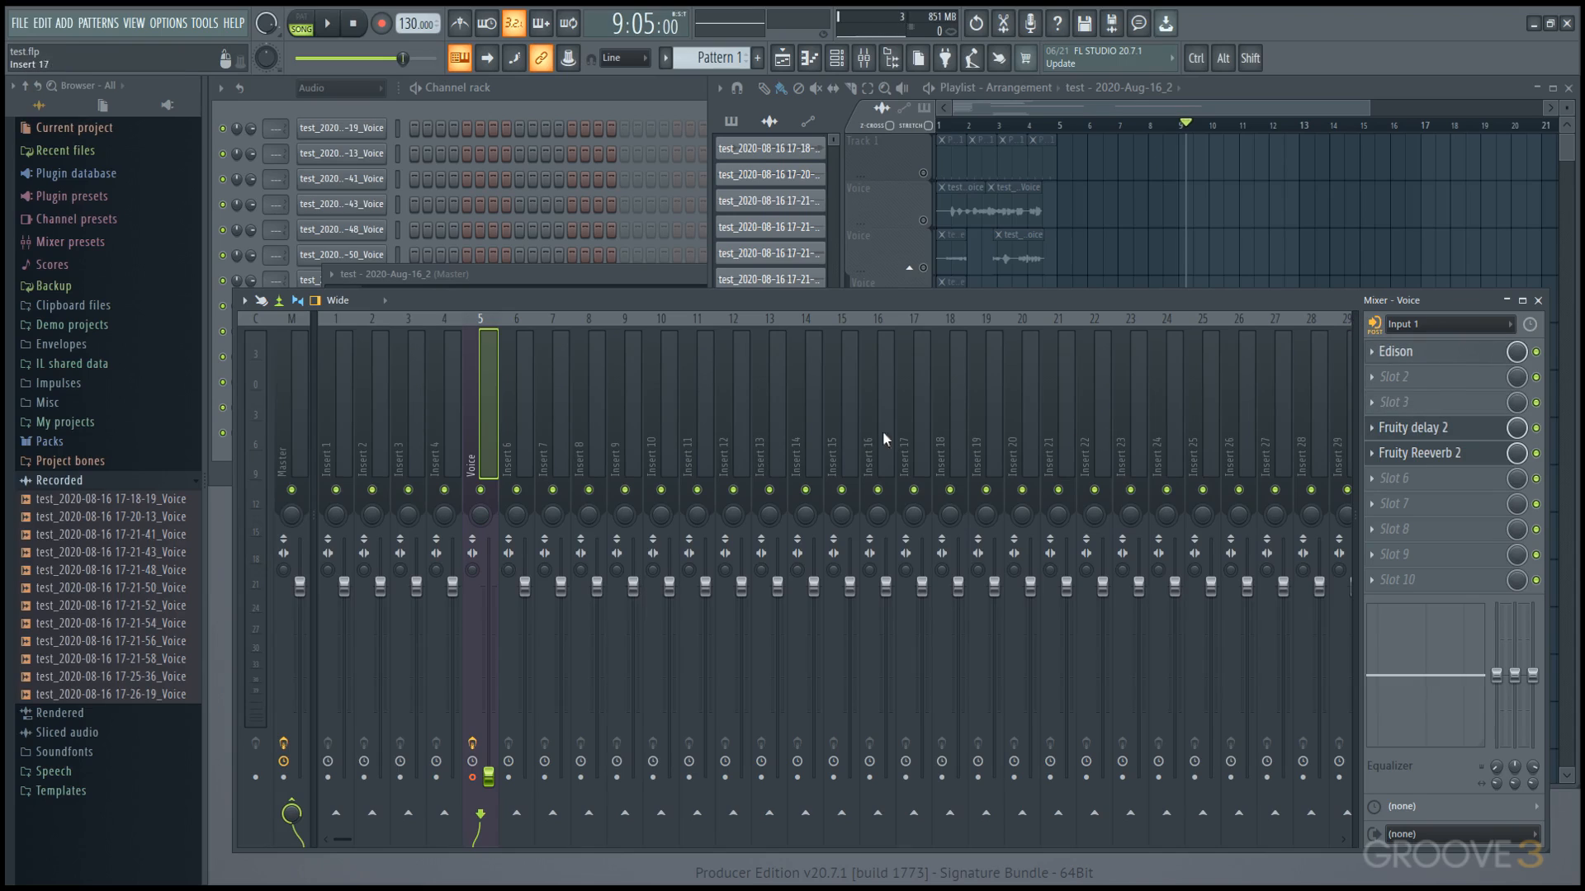
Set the Insert 6 mixer track's audio source to Input 2 so it is armed for recording
{"action": "left_click", "coordinate": [513, 438]}
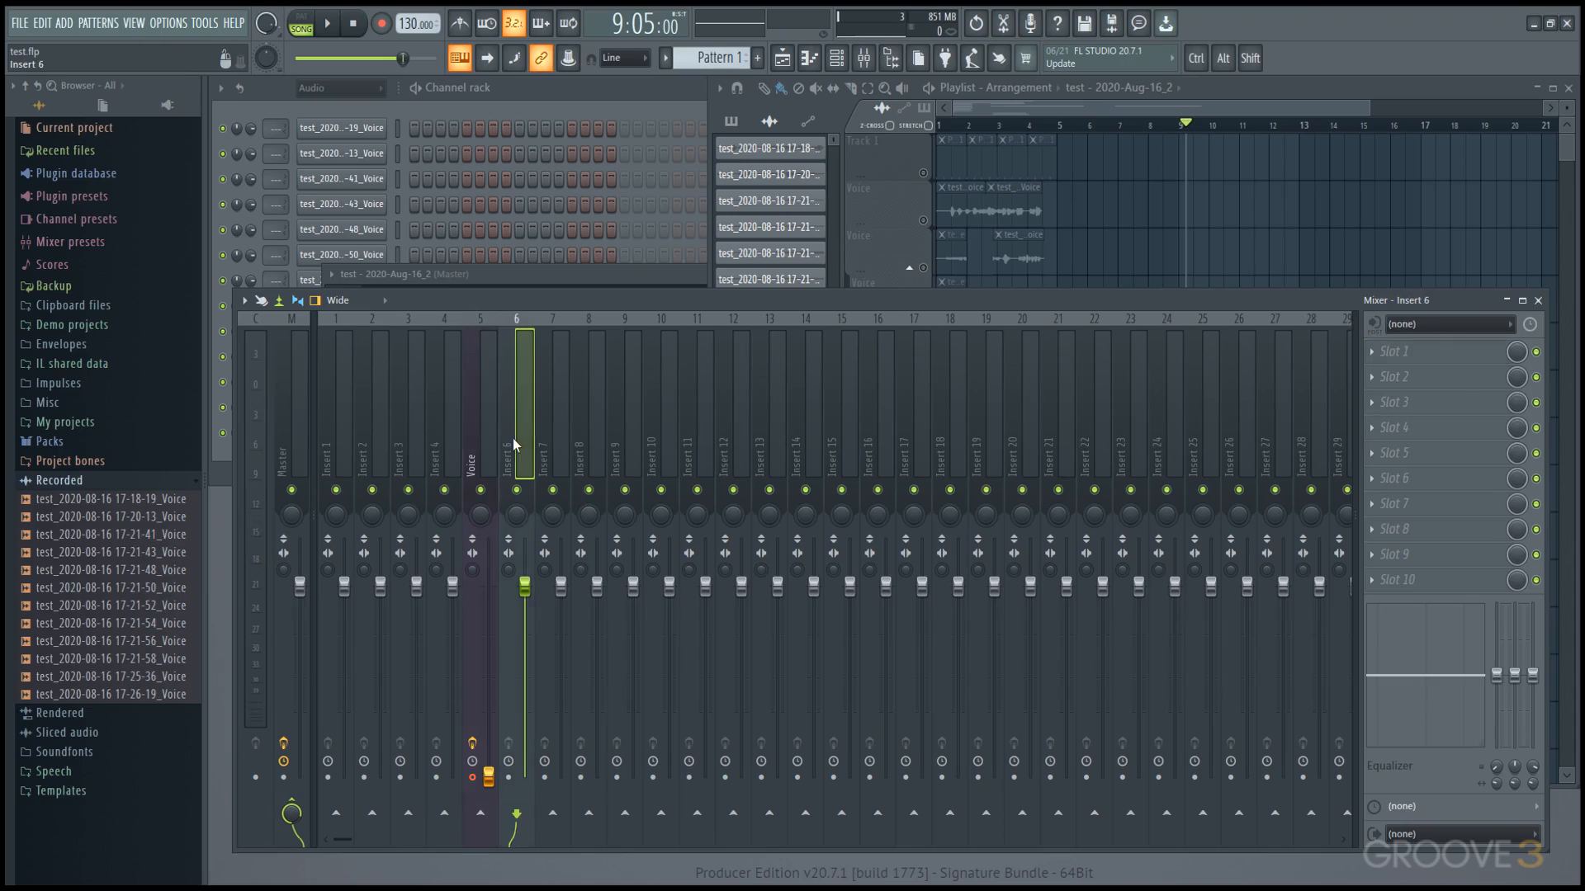
{"action": "left_click", "coordinate": [1454, 325]}
{"action": "left_click", "coordinate": [1439, 403]}
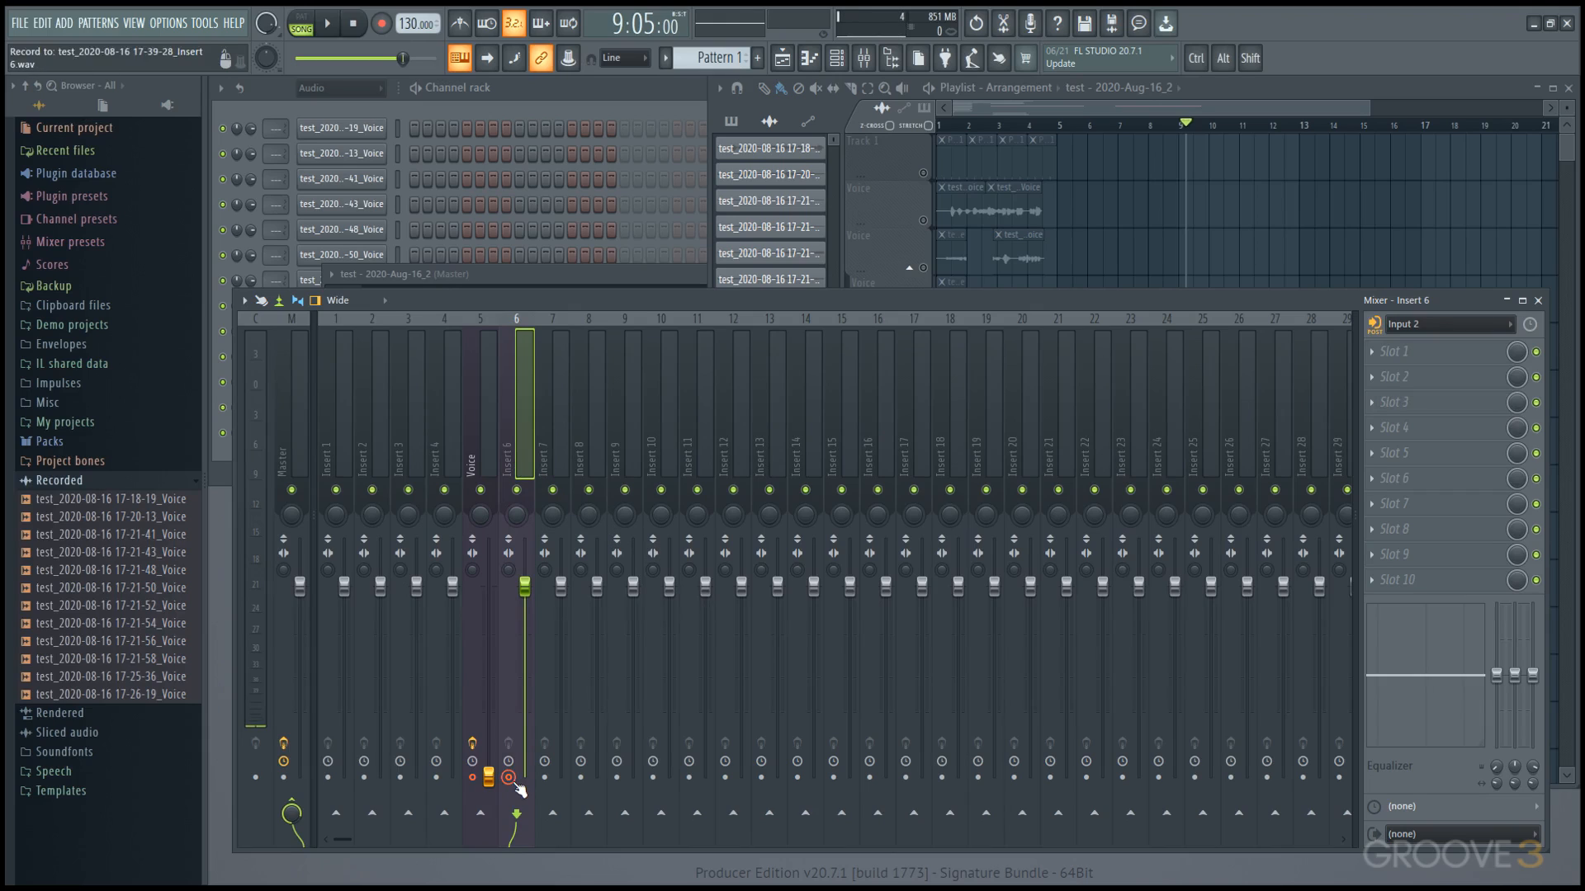
Record the Voice track and mixer track 6 simultaneously into the playlist as audio clips starting near bar 9, and stop the recording
{"action": "left_click_drag", "start_coordinate": [1276, 110], "coordinate": [1372, 111]}
{"action": "scroll", "coordinate": [1180, 359], "scroll_direction": "up", "scroll_amount": 3}
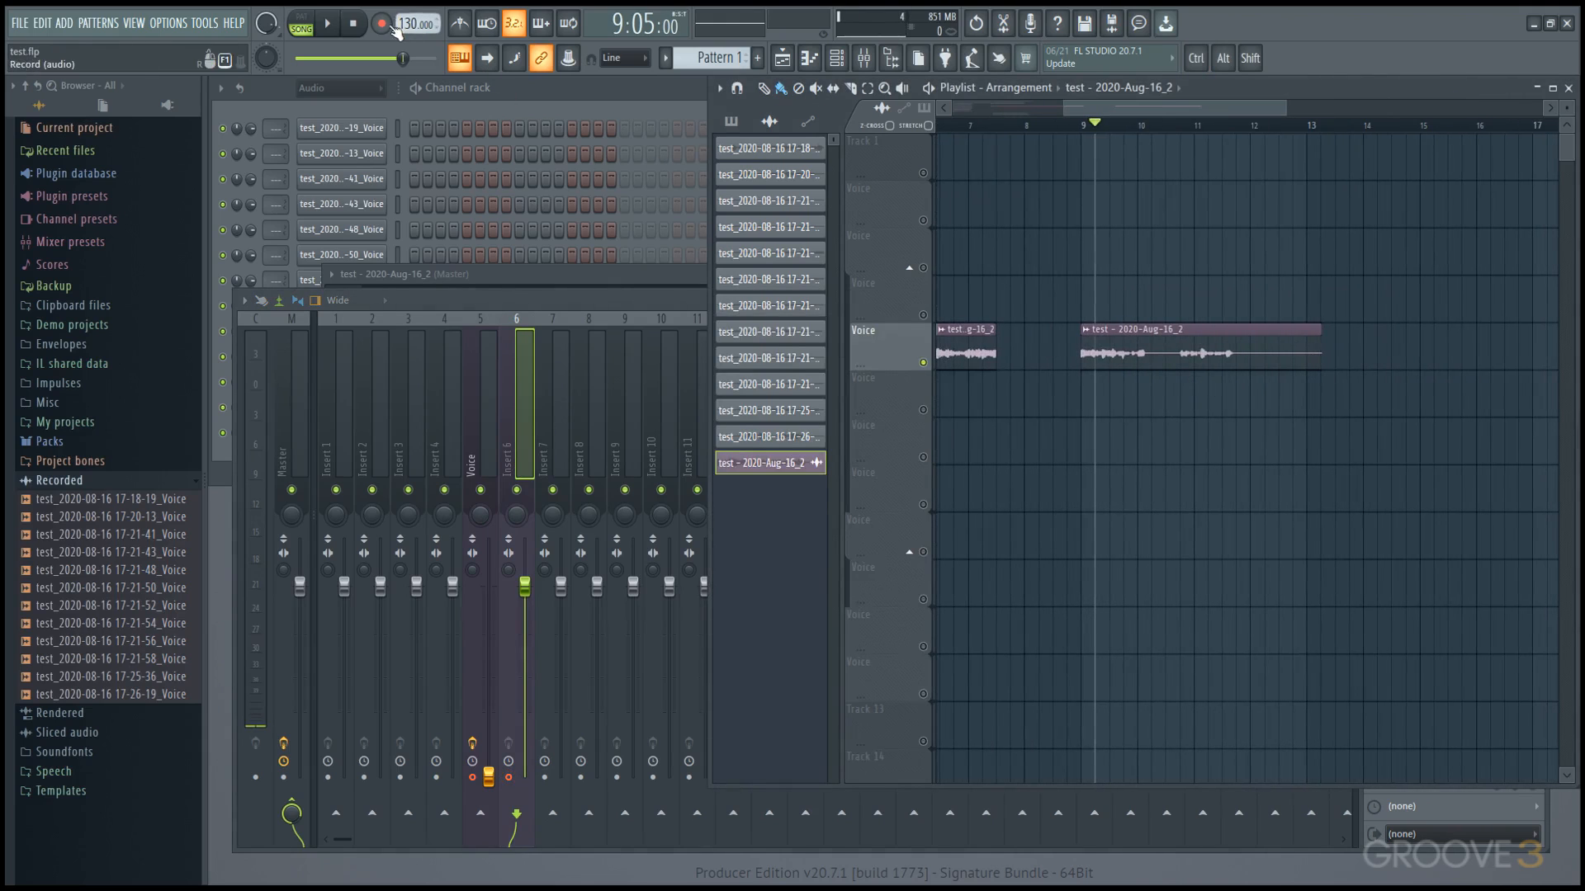
{"action": "key", "text": "r"}
{"action": "left_click", "coordinate": [866, 508]}
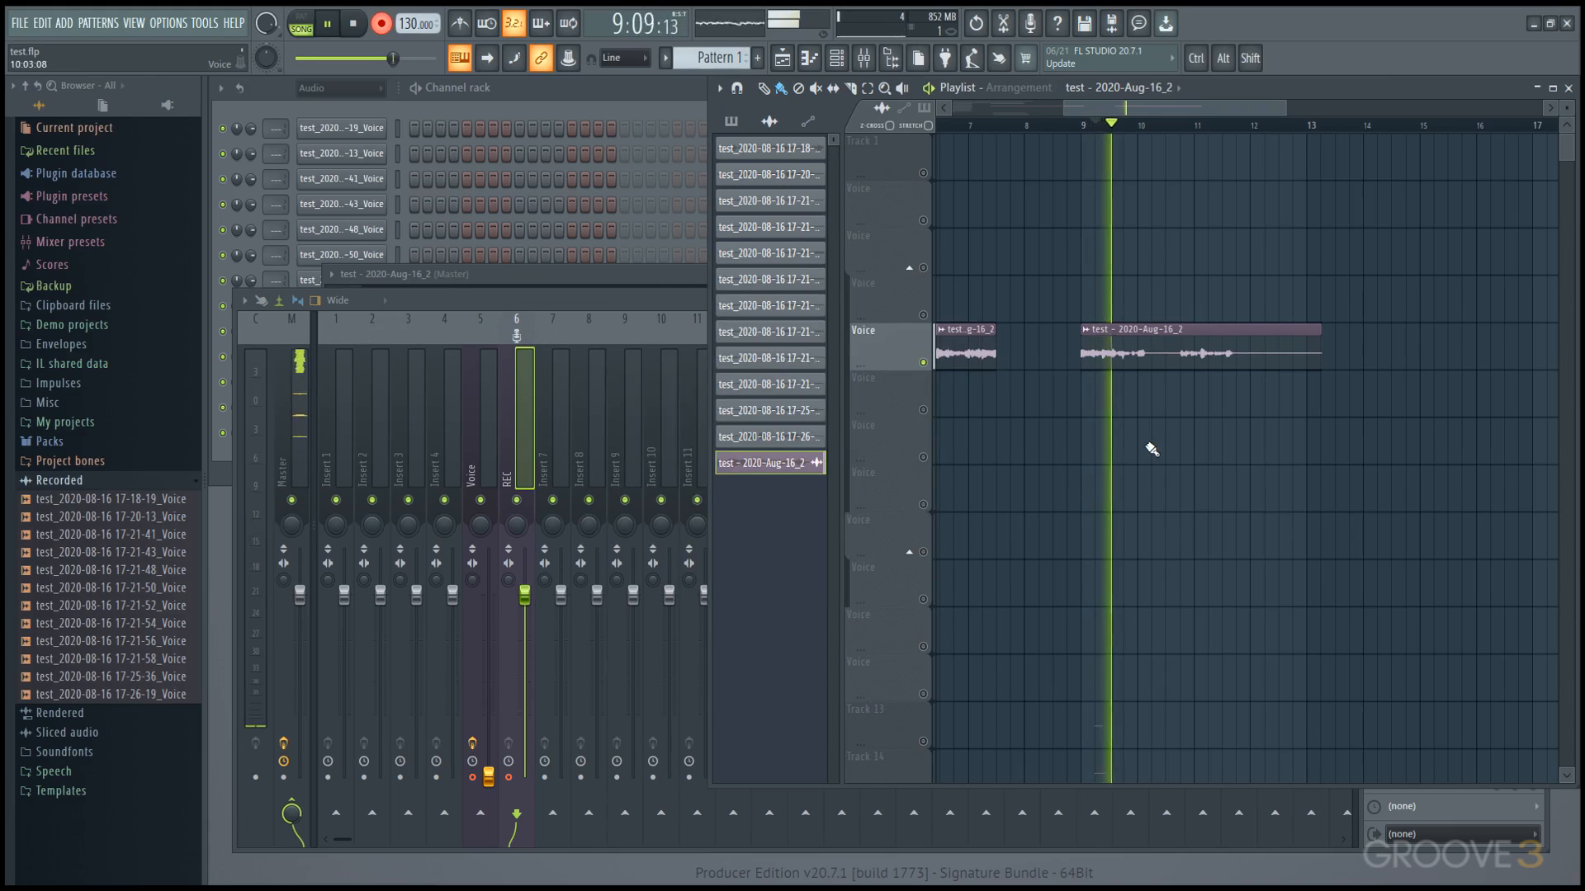
{"action": "scroll", "coordinate": [1150, 460], "scroll_direction": "down", "scroll_amount": 5}
{"action": "scroll", "coordinate": [1156, 479], "scroll_direction": "down", "scroll_amount": 2}
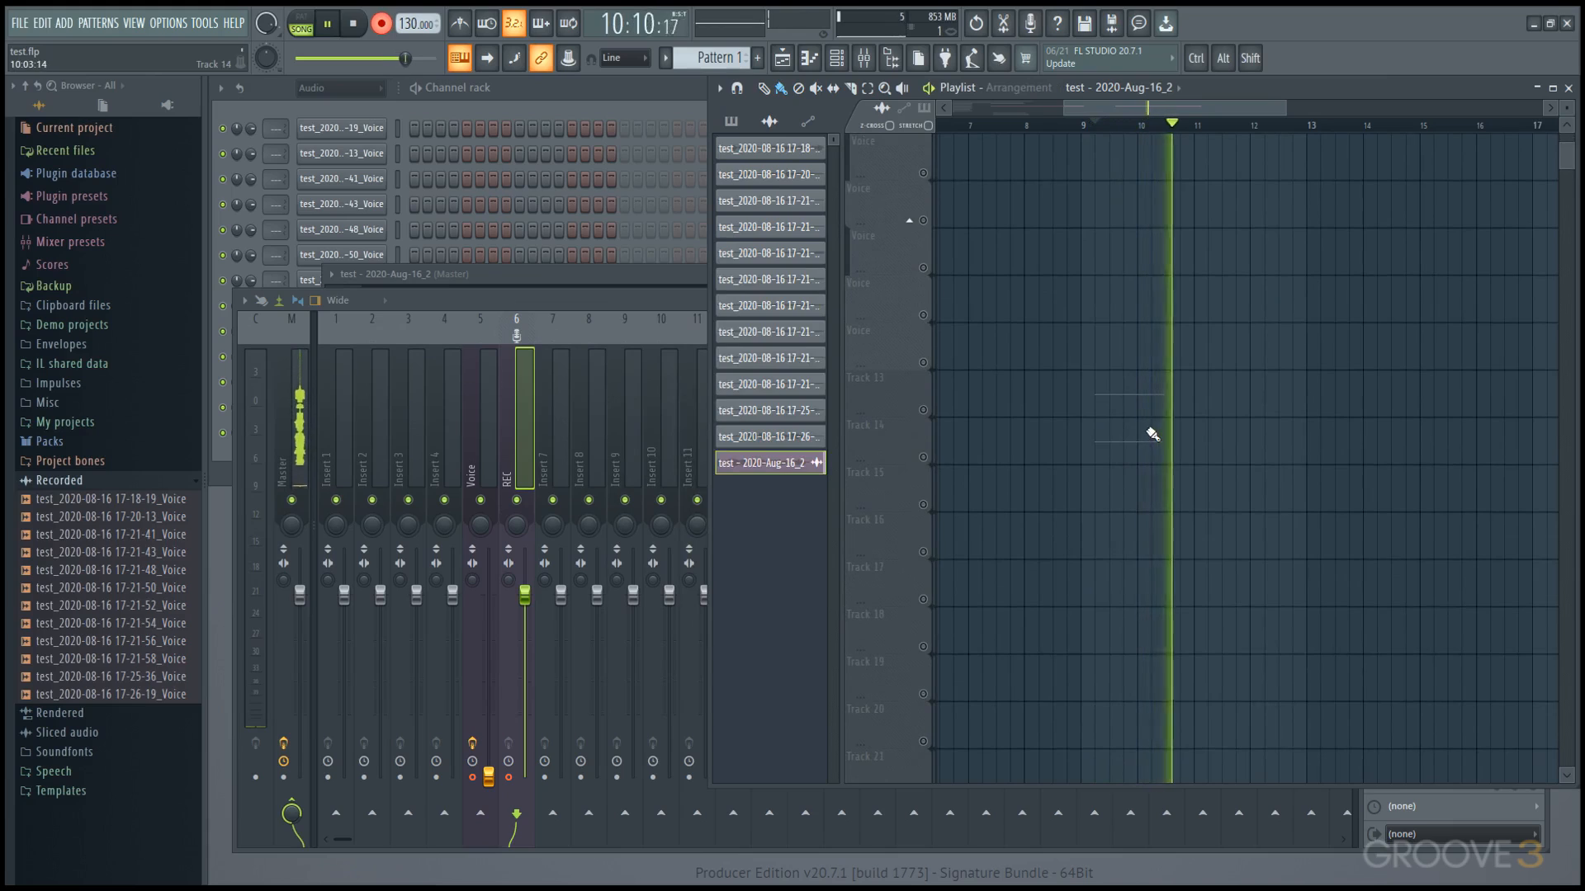
{"action": "key", "text": "space"}
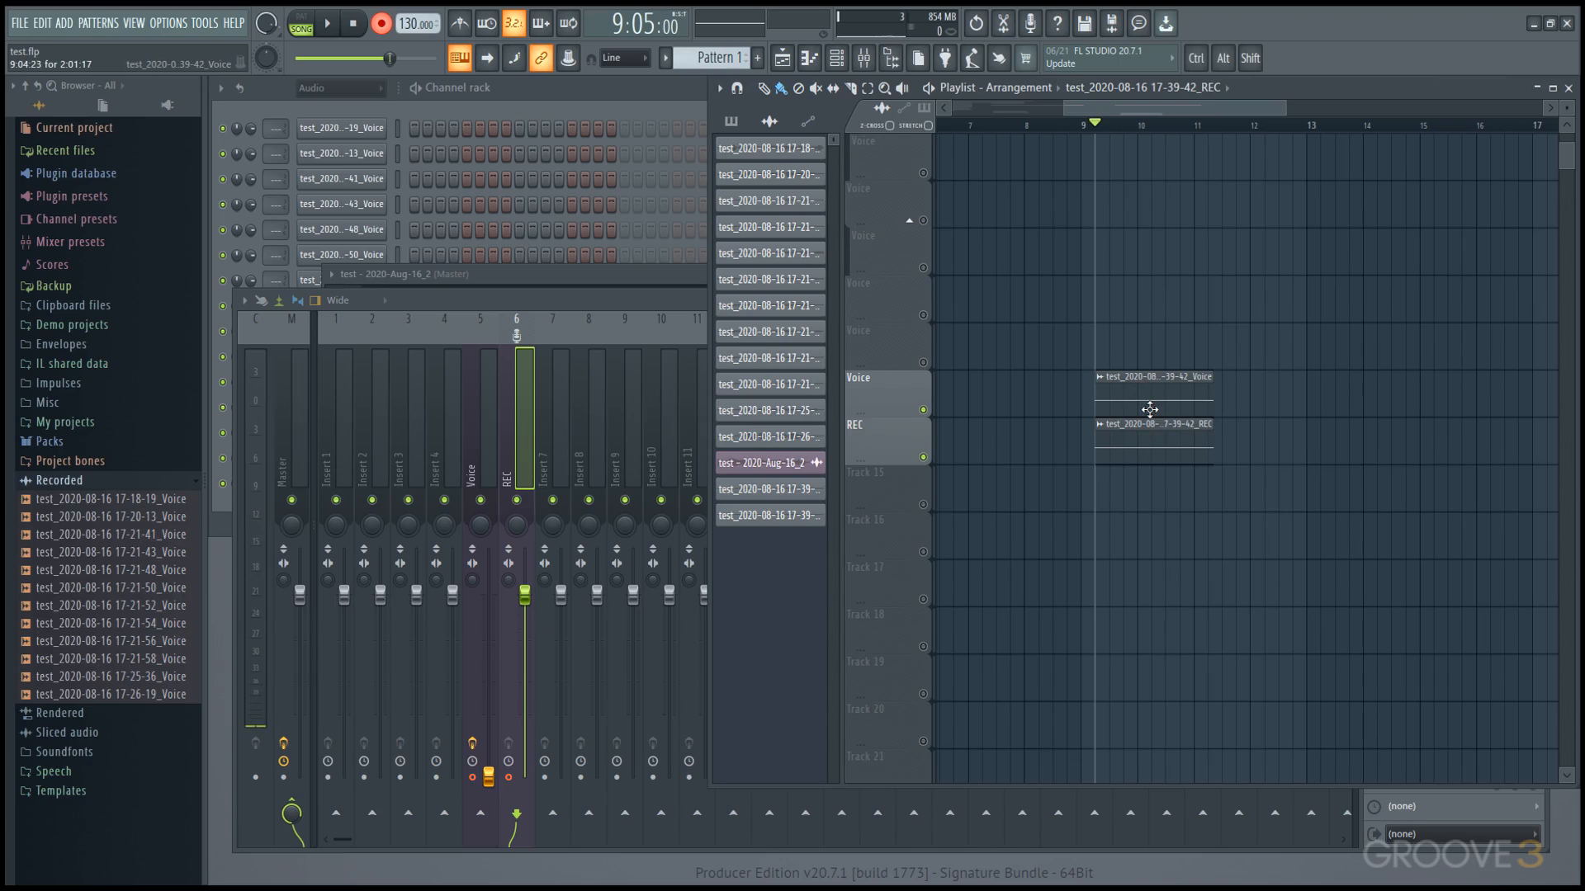
{"action": "scroll", "coordinate": [1150, 409], "scroll_direction": "down", "scroll_amount": 4}
{"action": "scroll", "coordinate": [1197, 495], "scroll_direction": "up", "scroll_amount": 2}
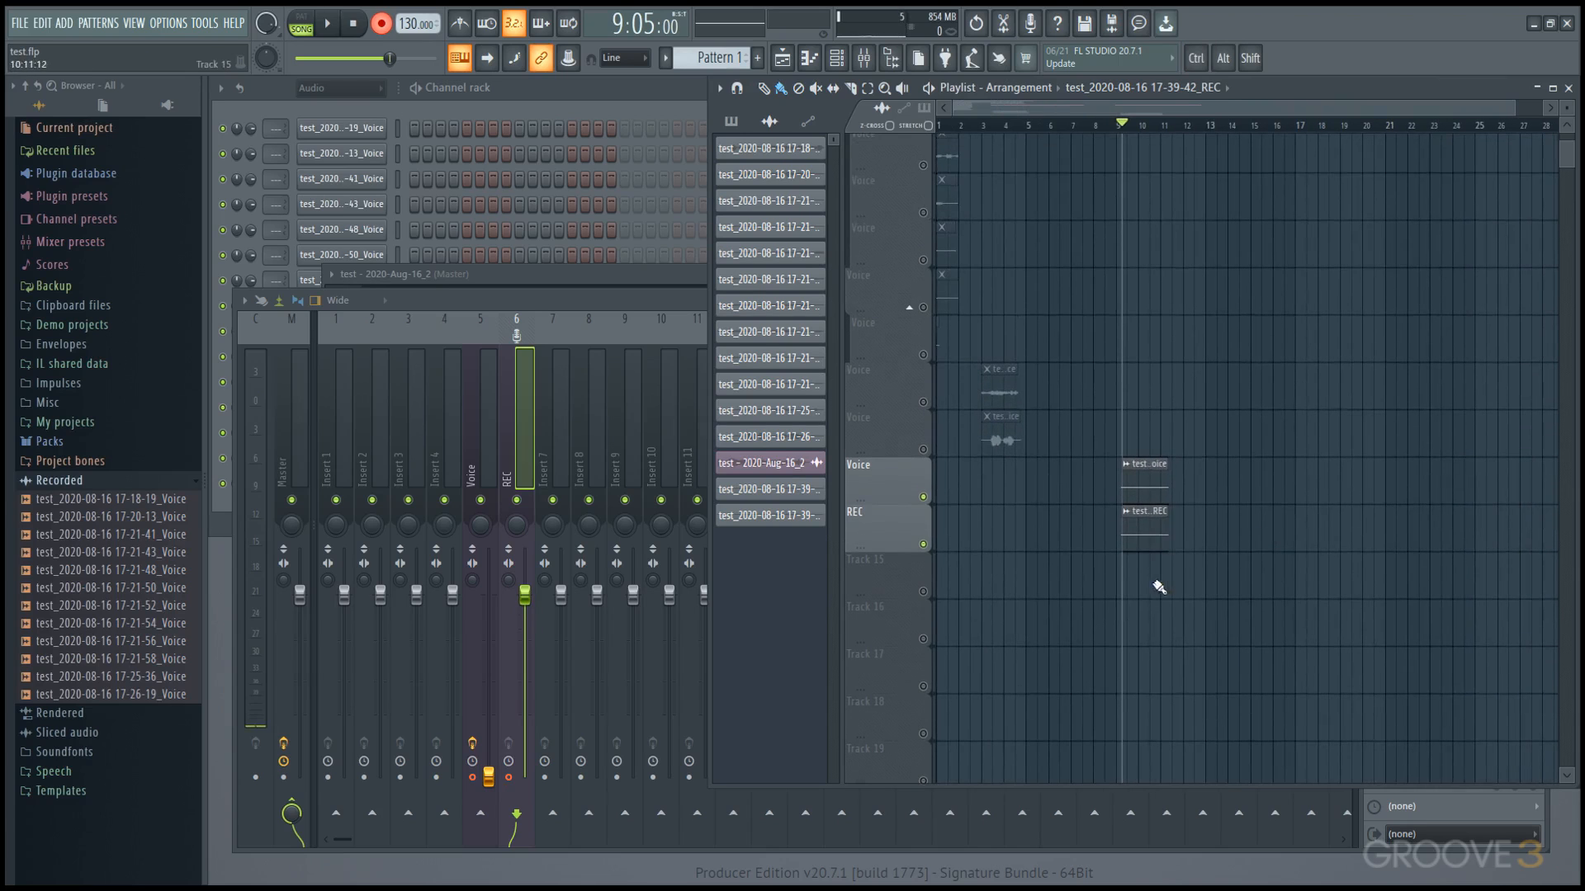
{"action": "scroll", "coordinate": [1159, 587], "scroll_direction": "up", "scroll_amount": 4}
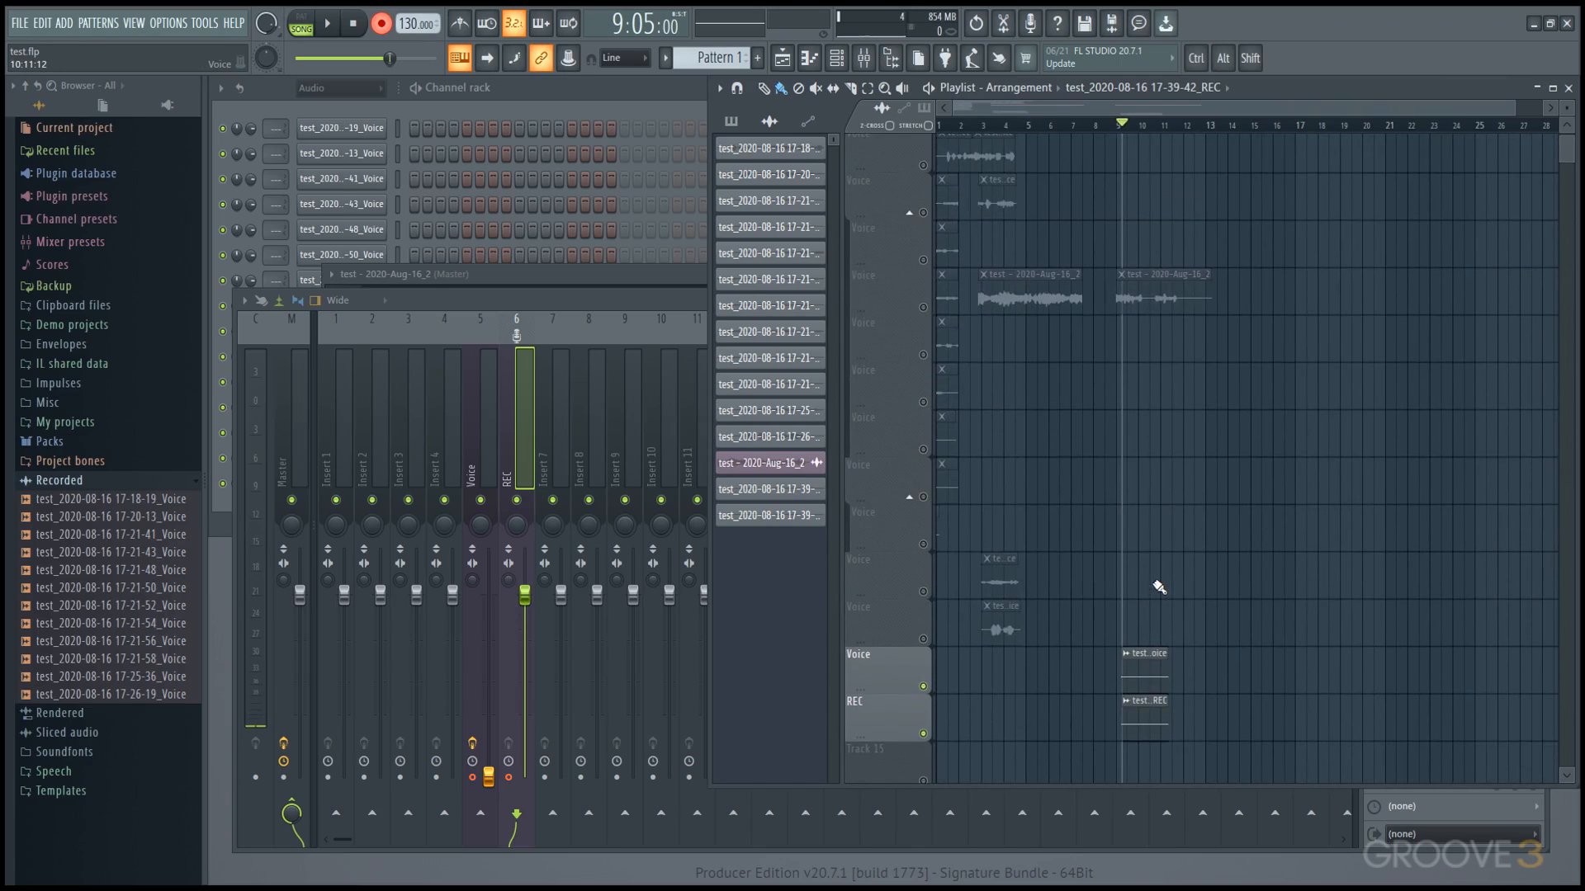